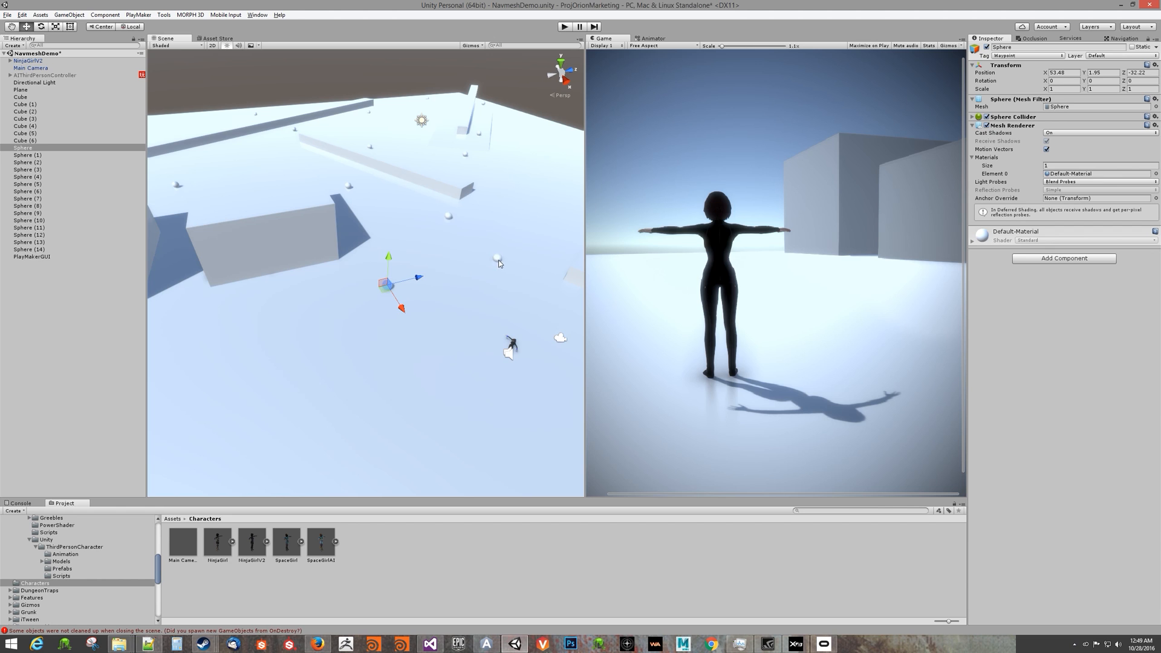
Examine several of the waypoint spheres and how they are spread around the plane in the scene.
left_click(447, 218)
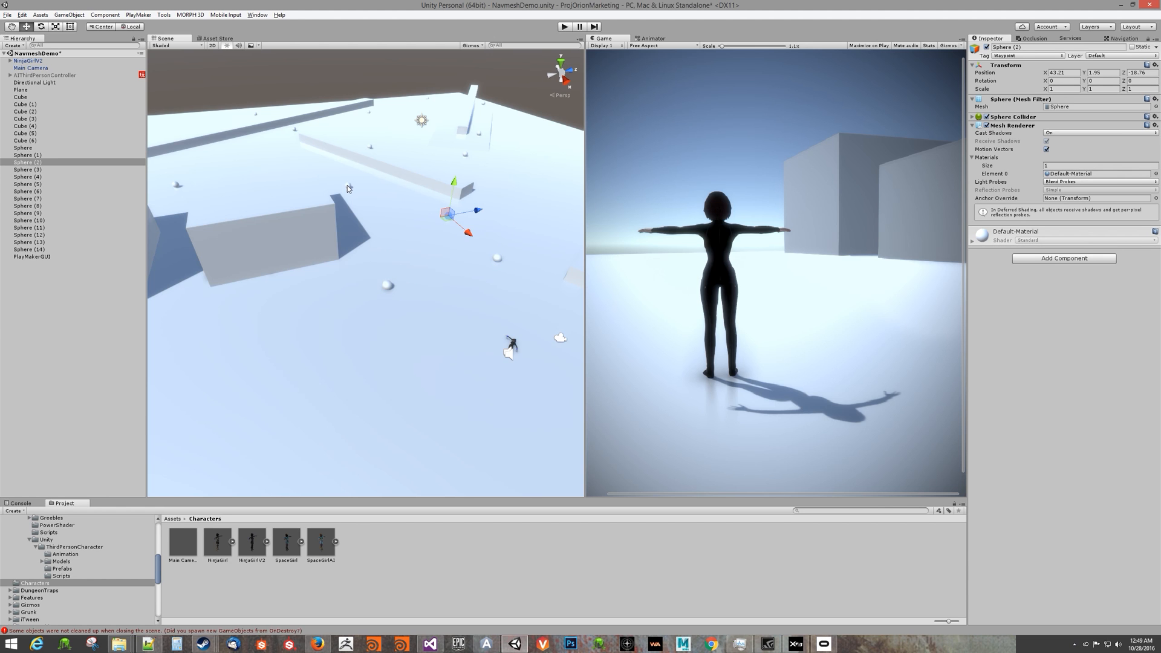
left_click(349, 185)
left_click(173, 186)
left_click_drag(175, 187, 303, 226, "alt")
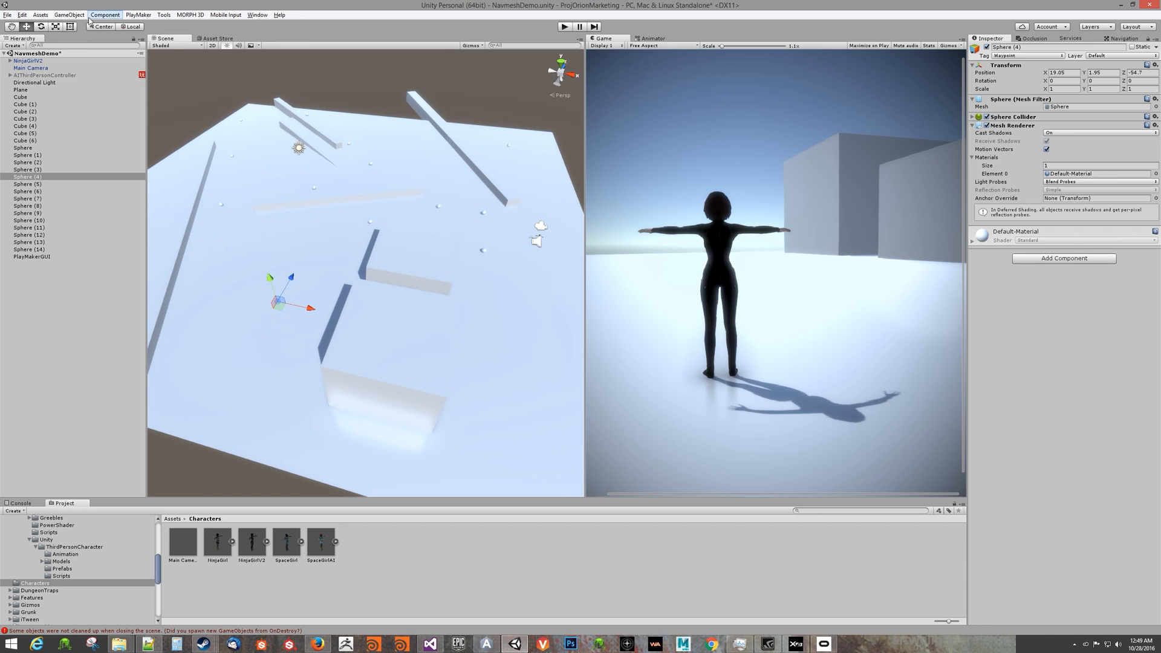
left_click(69, 14)
mouse_move(72, 45)
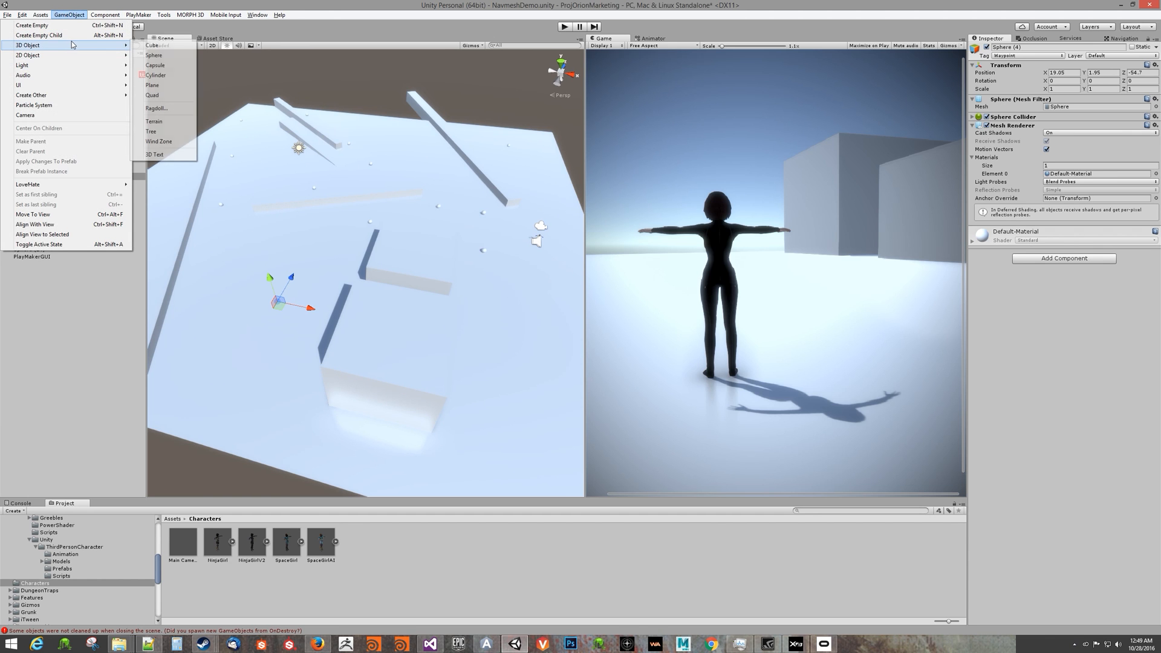
left_click(85, 332)
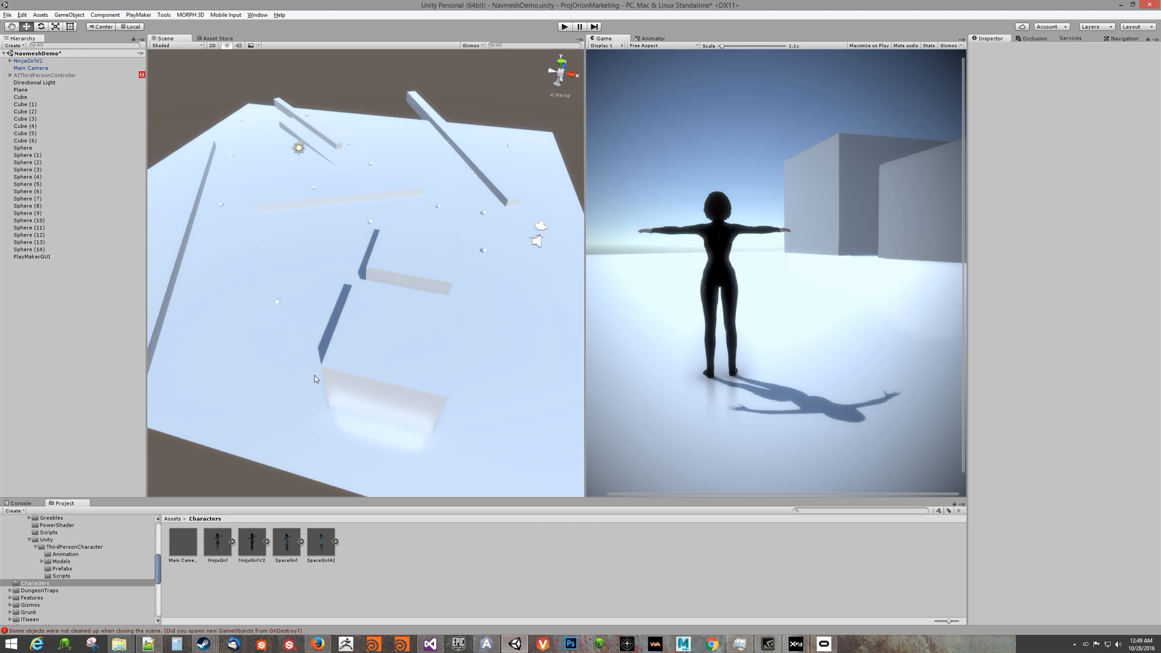
Add the SpaceGirlAI prefab from the Characters folder to the scene hierarchy.
left_click(321, 543)
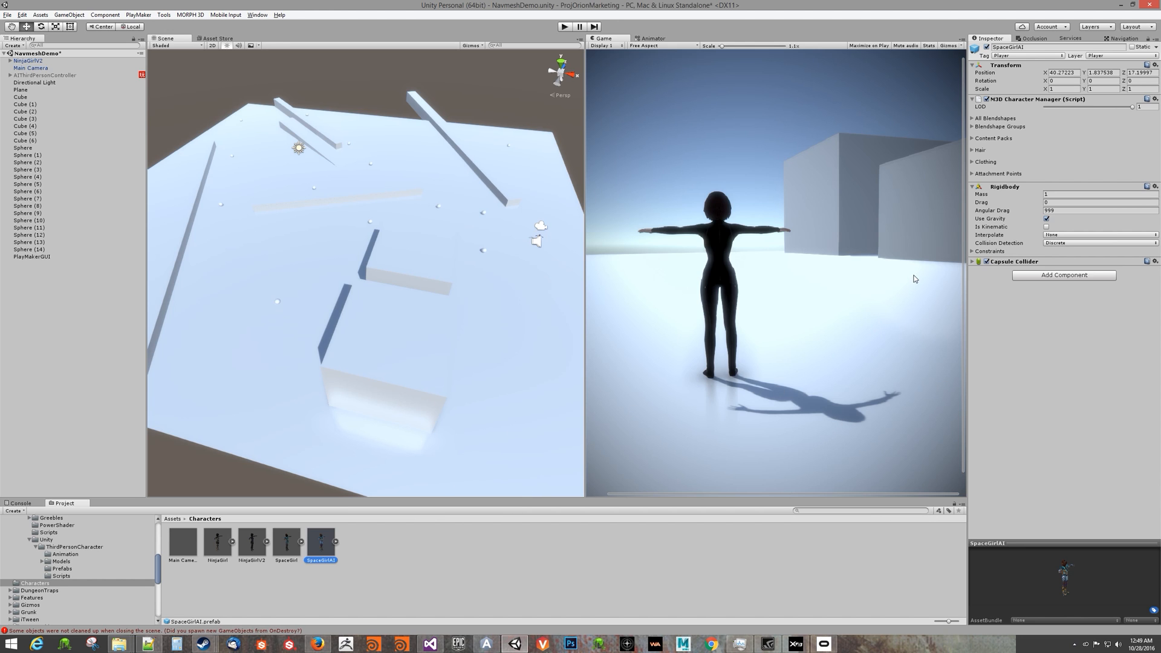
left_click(1008, 185)
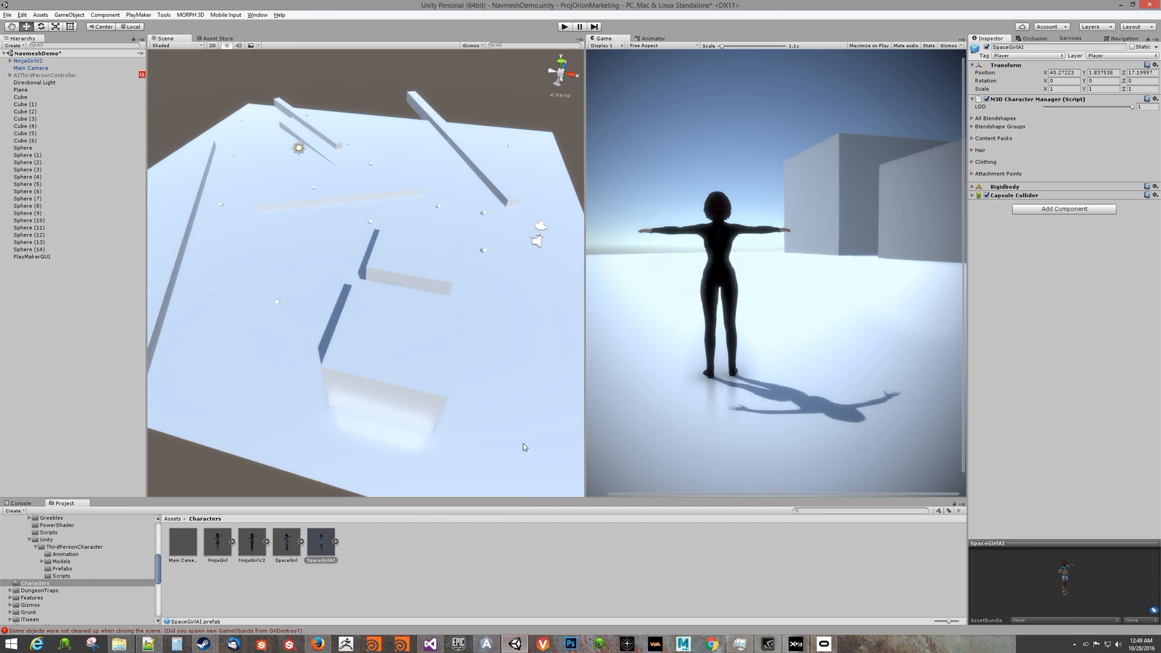
left_click_drag(105, 412, 105, 411)
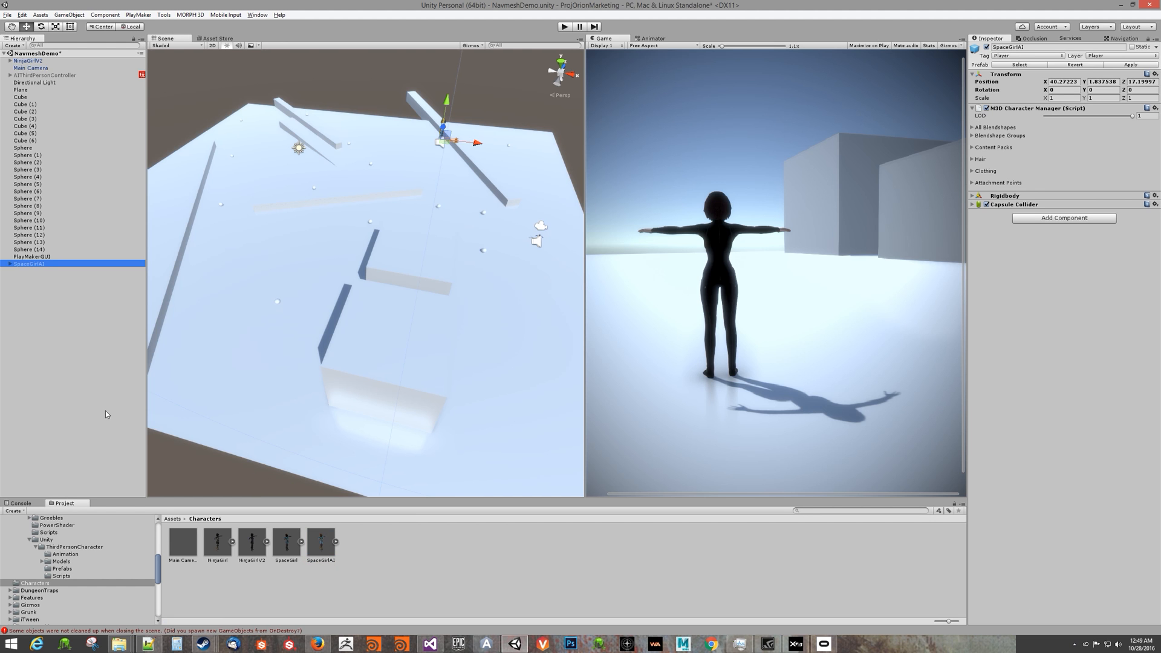
Move SpaceGirlAI near the NinjaGirlV2 character, to about X 62.98, Y 1.506, Z -28.6.
left_click_drag(532, 260, 291, 173, "alt")
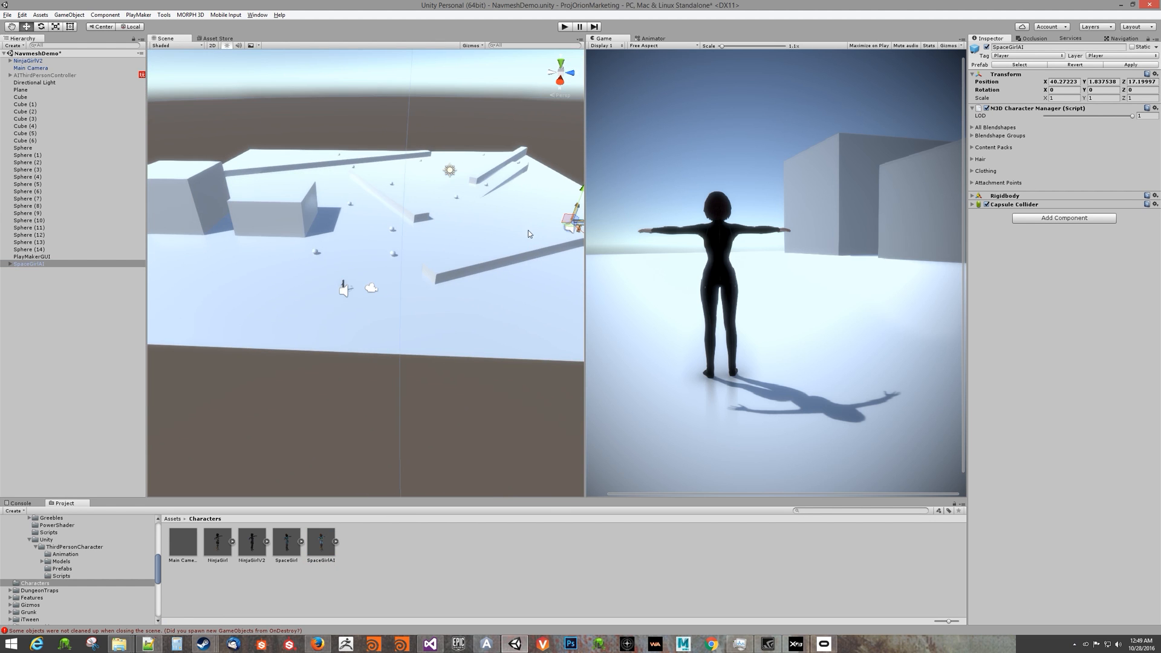
key("f")
left_click_drag(363, 309, 231, 476, "alt")
middle_click_drag(269, 482, 480, 270)
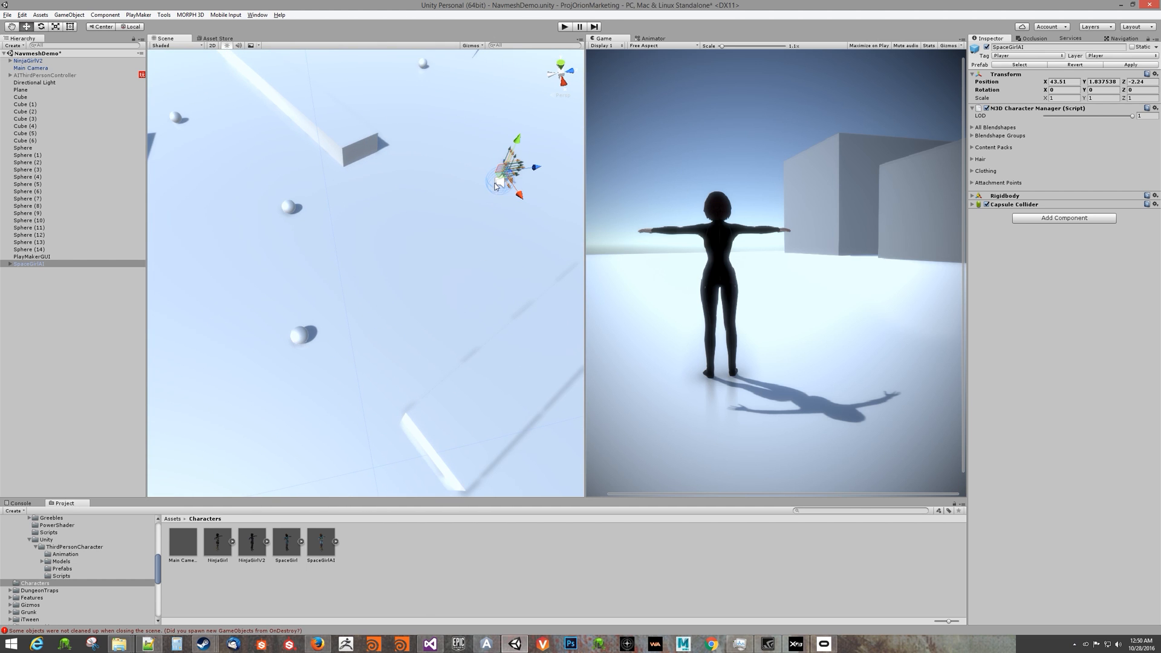
left_click_drag(498, 182, 254, 431)
middle_click_drag(258, 430, 386, 316)
left_click_drag(386, 315, 350, 327, "alt")
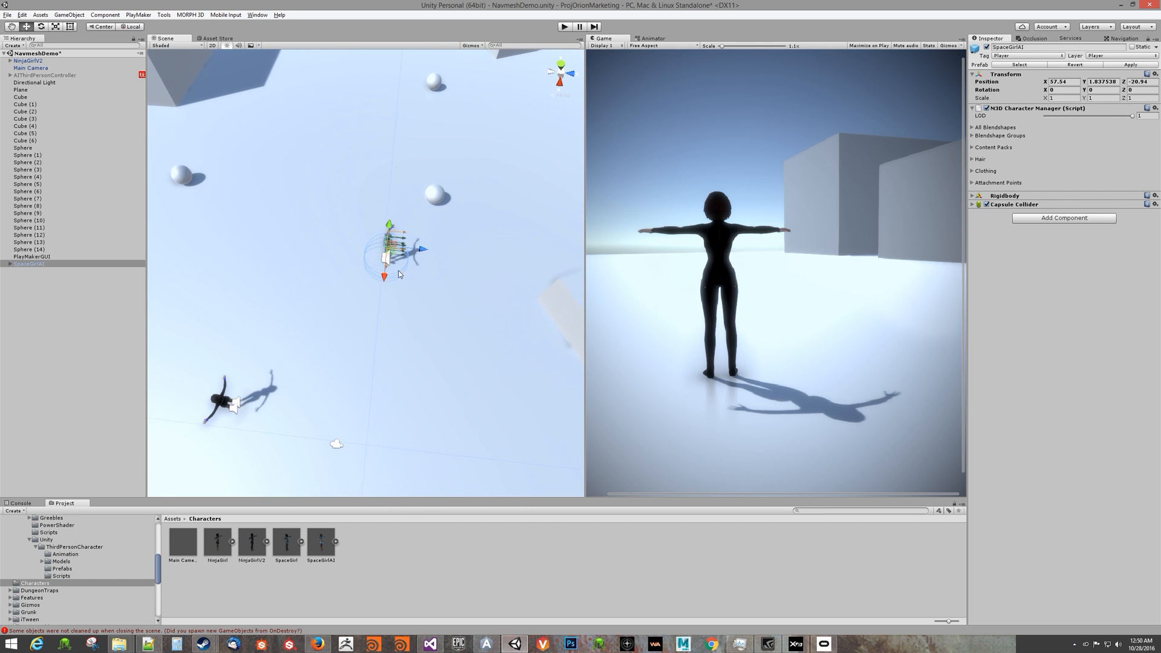
left_click_drag(421, 249, 148, 354)
right_click_drag(321, 309, 371, 248, "alt")
middle_click_drag(326, 219, 351, 319)
scroll(284, 197, "up", 4)
key("f")
left_click_drag(315, 305, 367, 258, "alt")
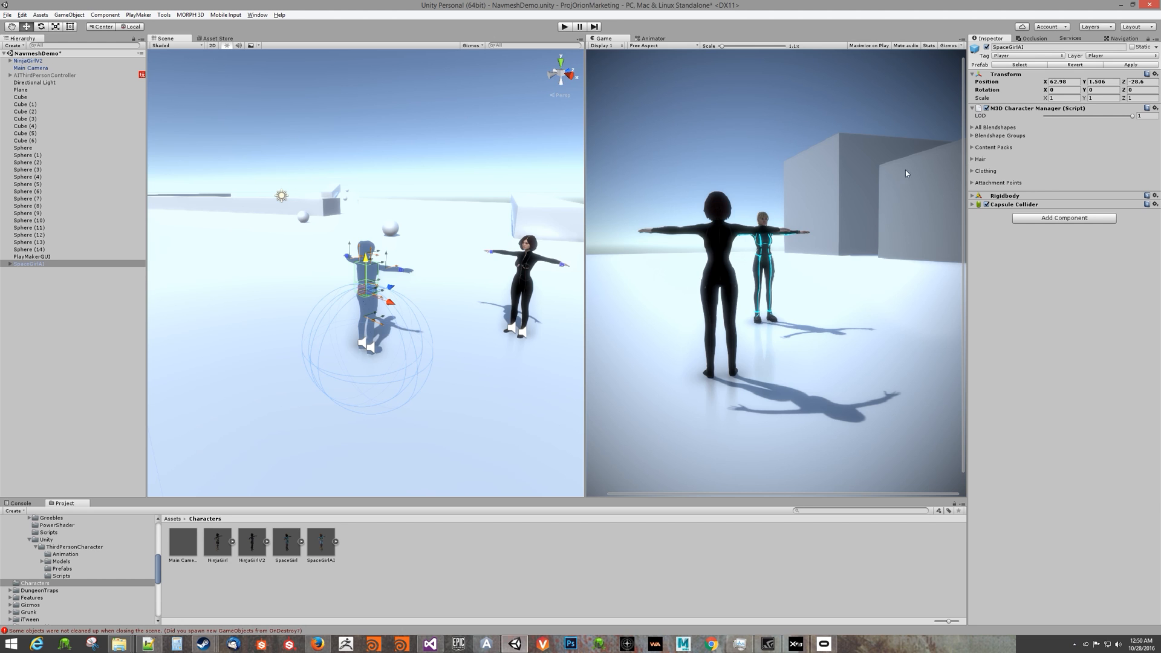
Look through SpaceGirlAI's child objects and delete the character from the scene.
left_click(11, 264)
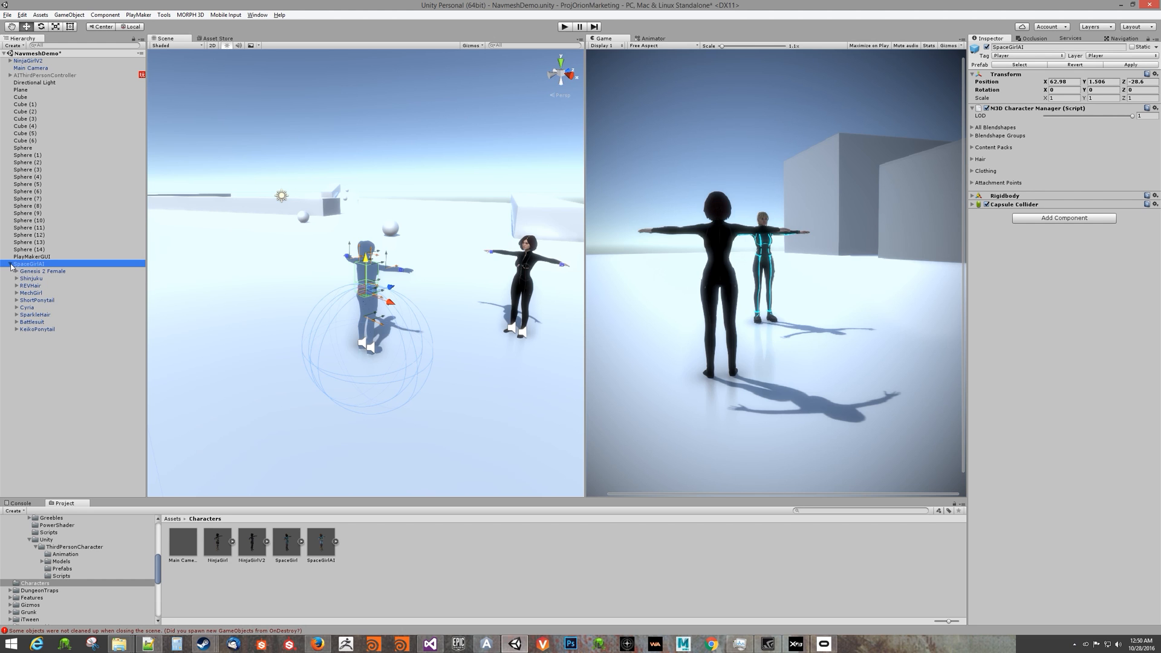
left_click(17, 272)
left_click(29, 284)
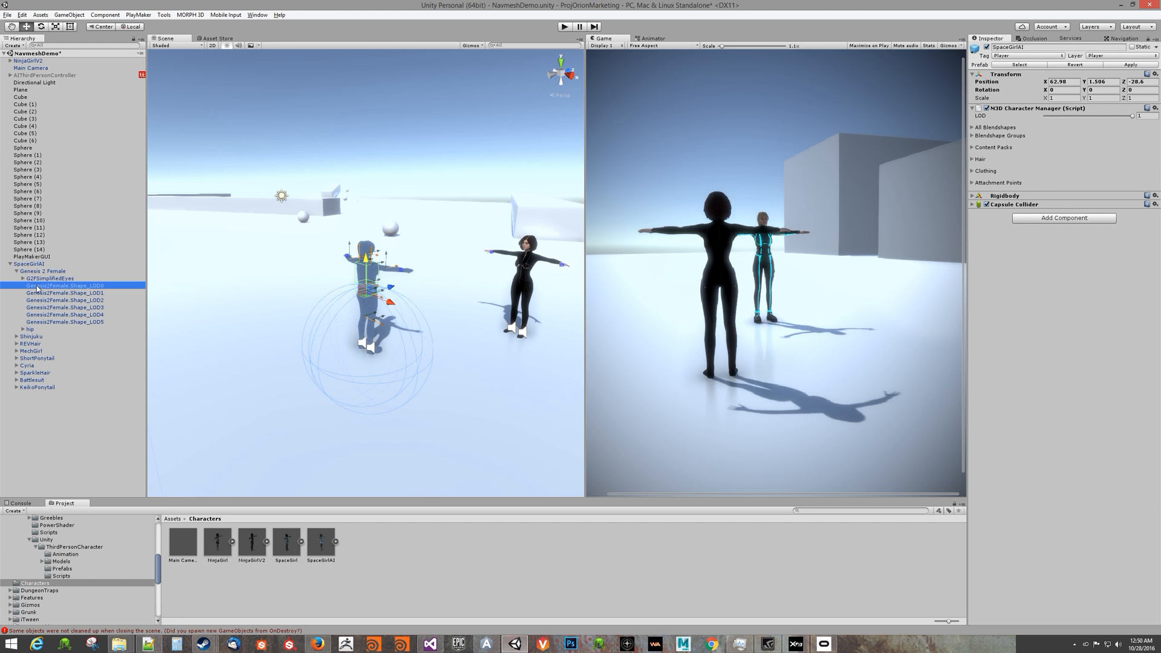
left_click(27, 265)
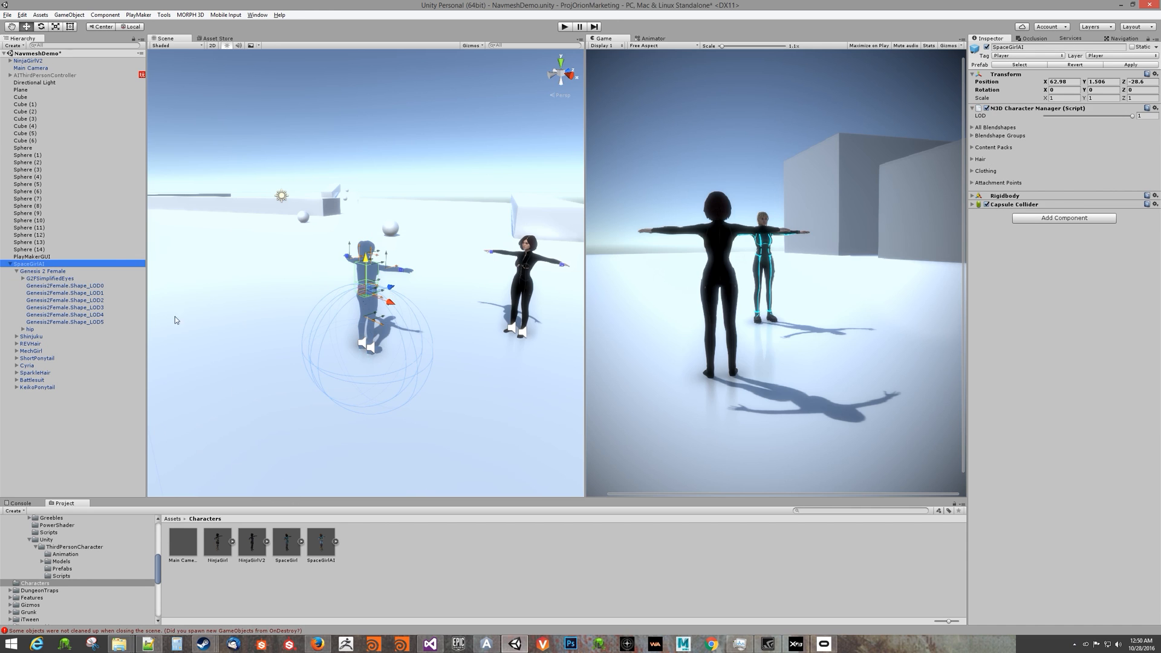
left_click(35, 266)
key("BackSpace")
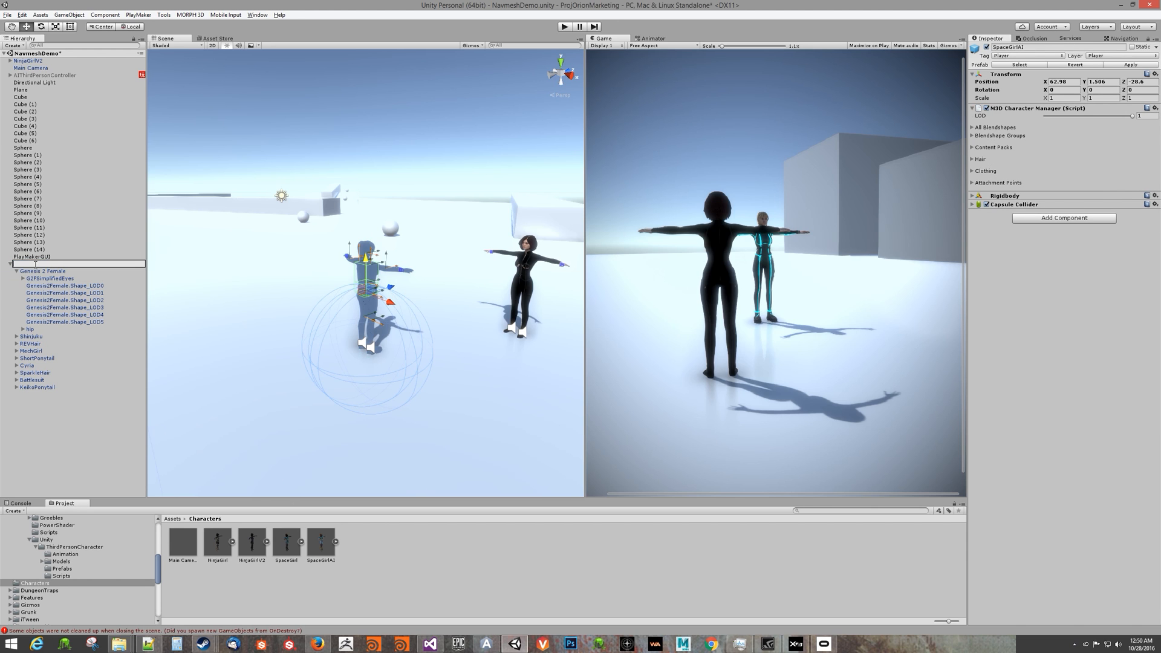
left_click(18, 399)
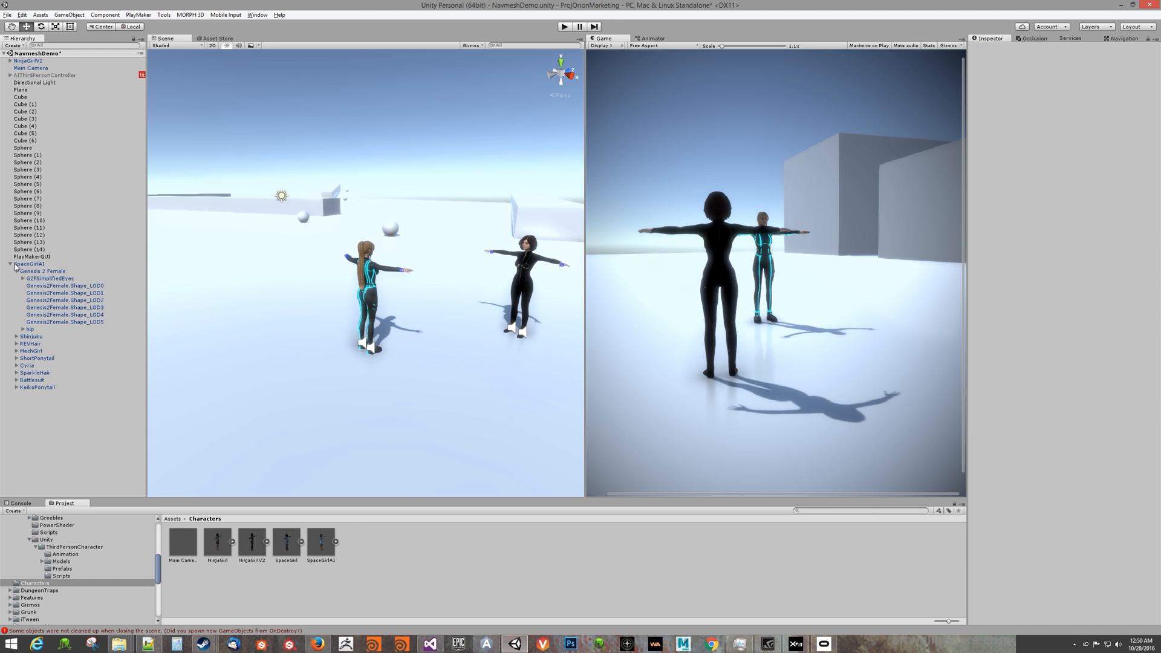
left_click(16, 264)
key("Delete")
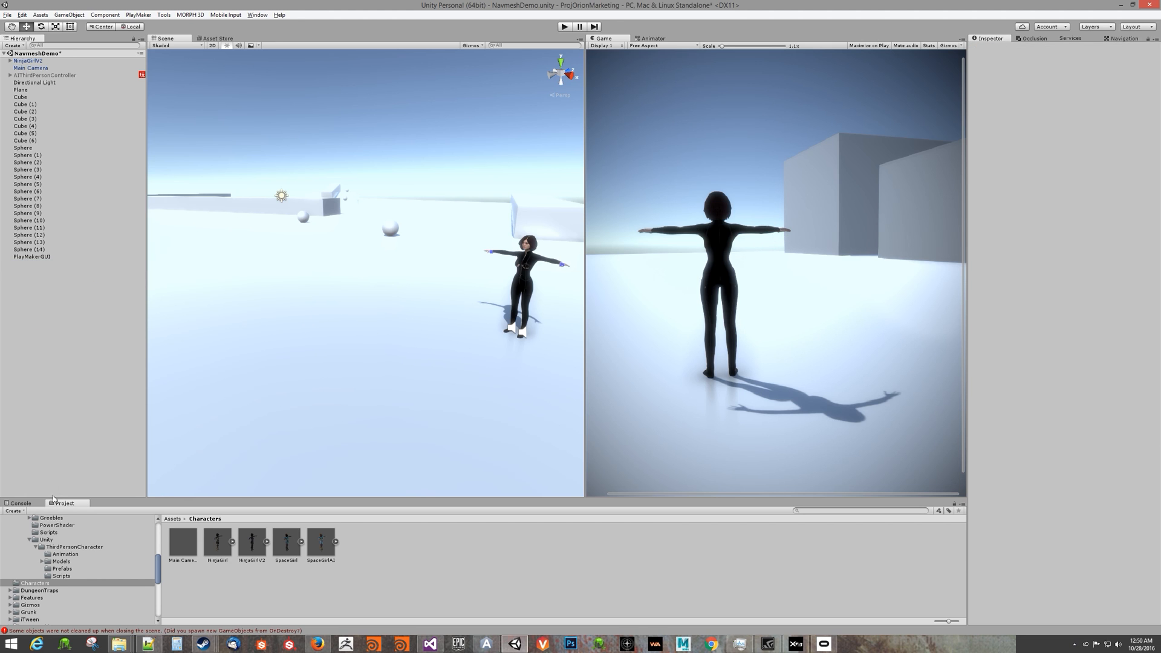
Search the project assets for "grunk" and place the Grunk Mechanim prefab in the scene near the NinjaGirlV2 character.
scroll(42, 549, "up", 5)
scroll(43, 548, "down", 5)
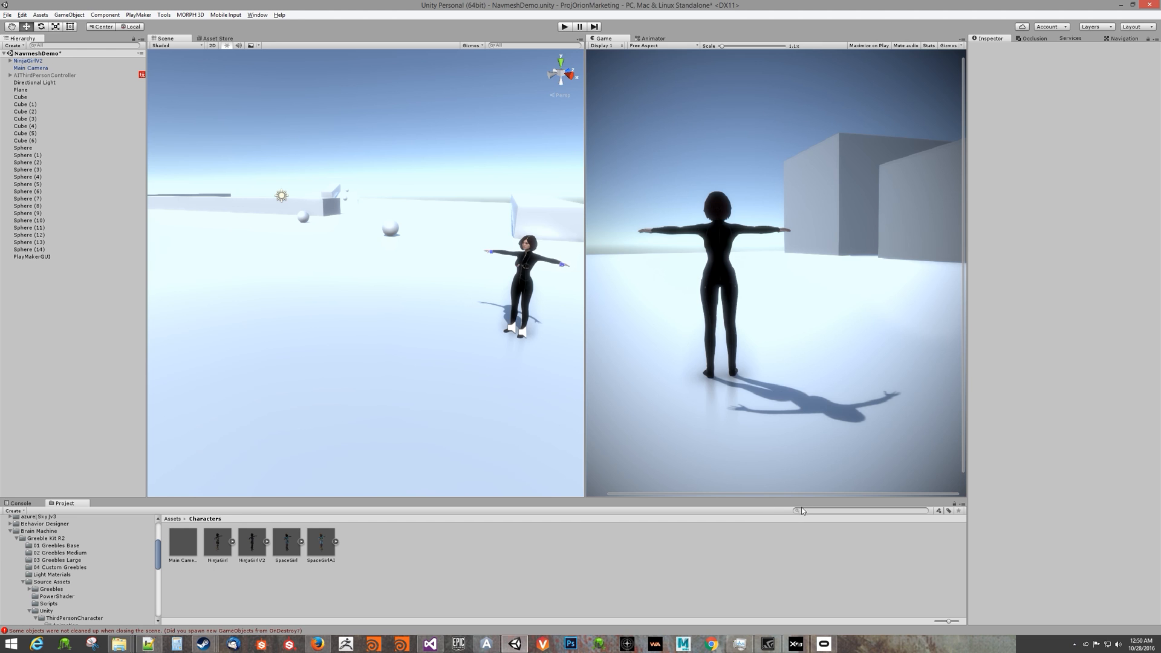
type("grunk")
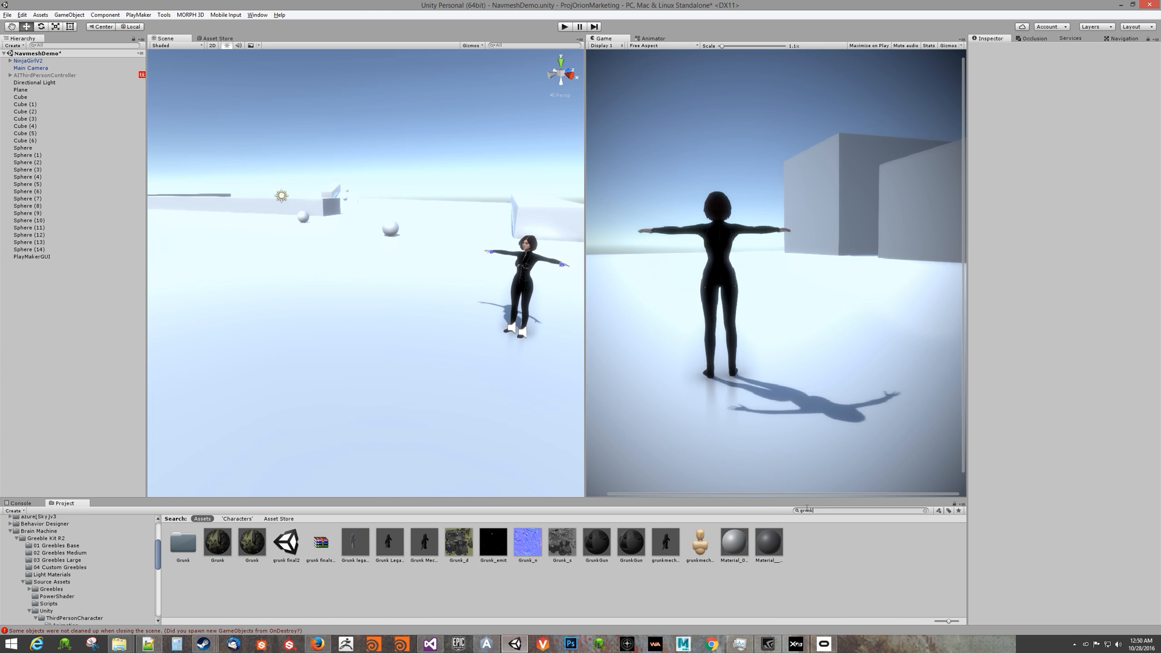
left_click(422, 546)
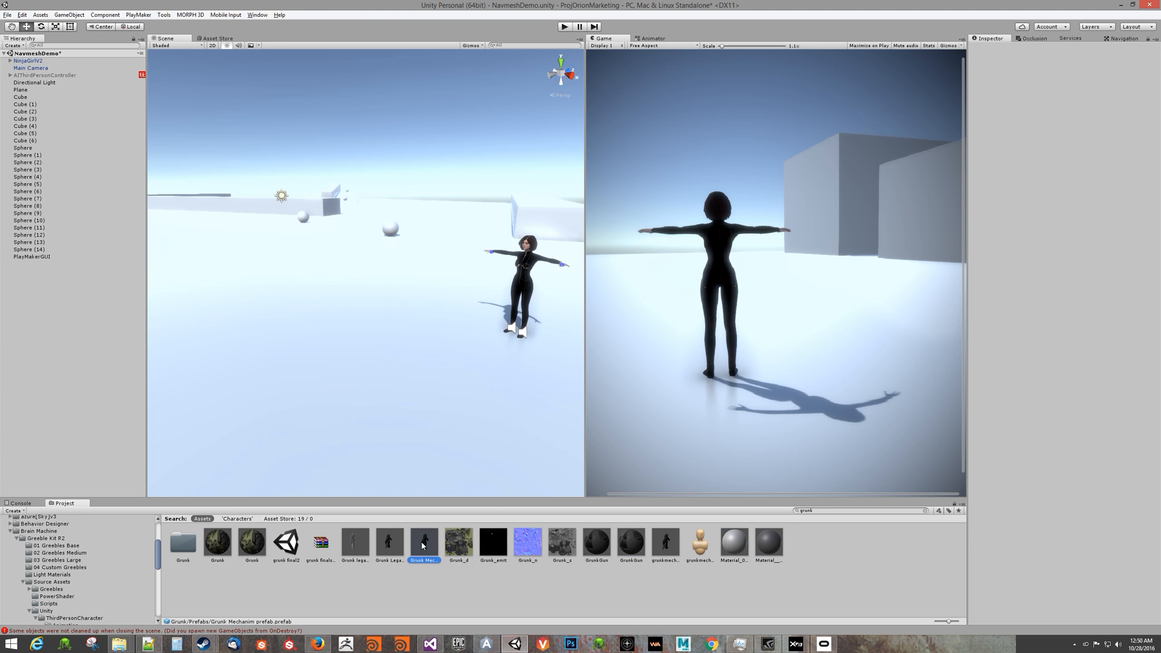
left_click_drag(438, 495, 296, 351)
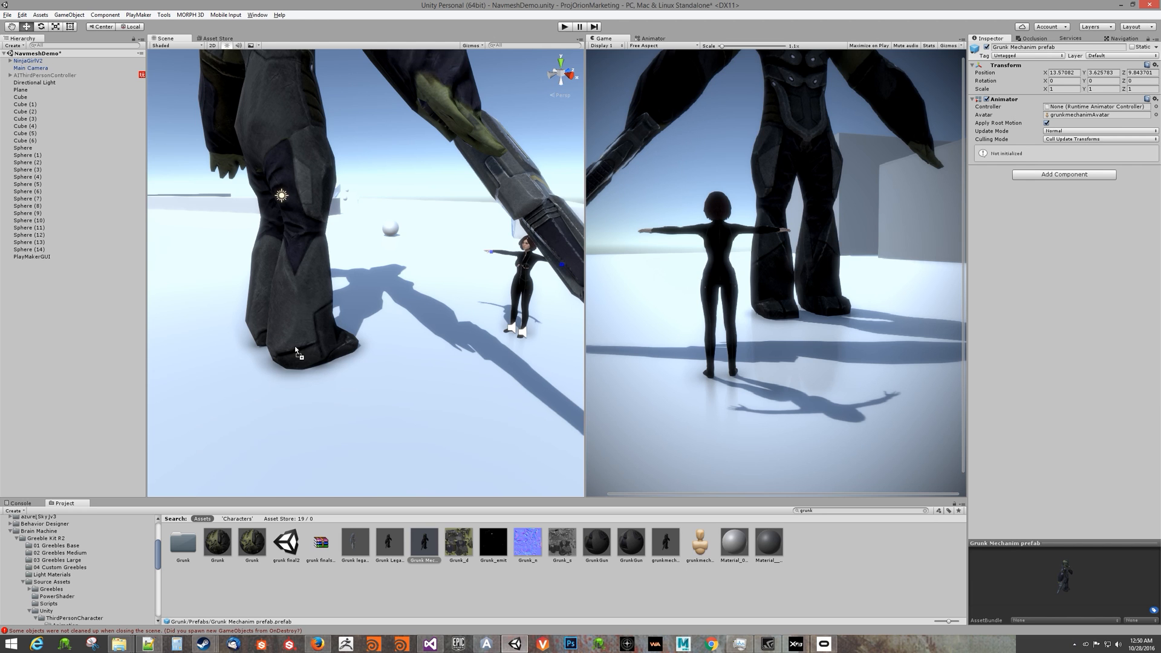
left_click_drag(296, 350, 295, 351)
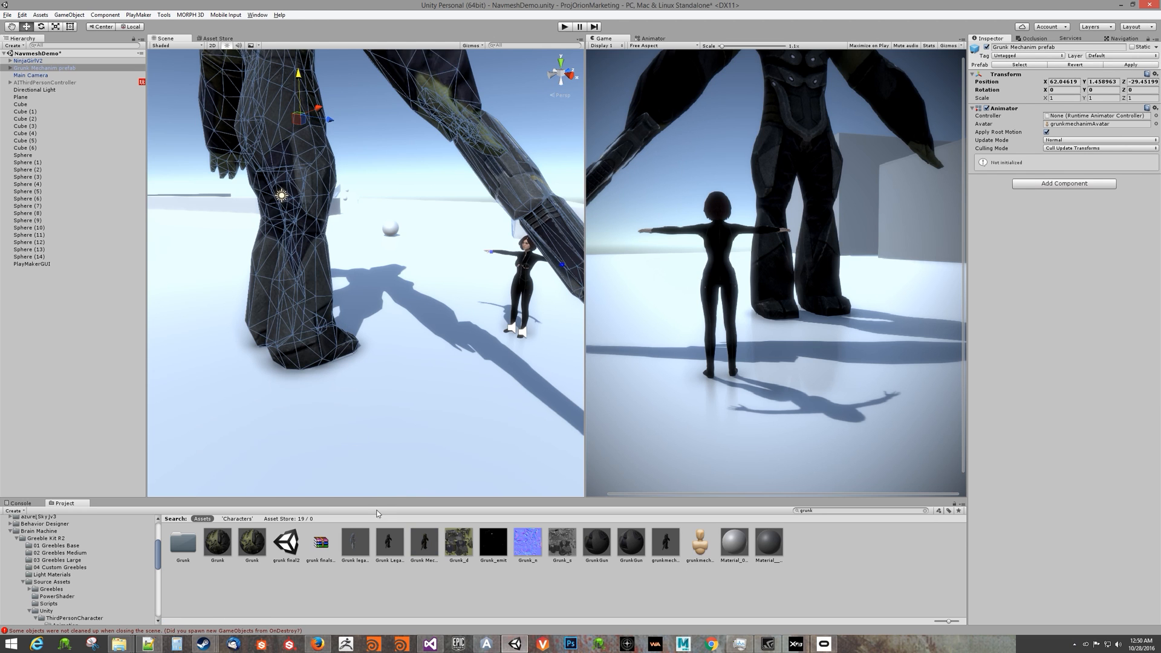
In the Grunk FBX folder, set the grunkmechanim model's import Scale Factor to 0.43 and apply it.
left_click(359, 549)
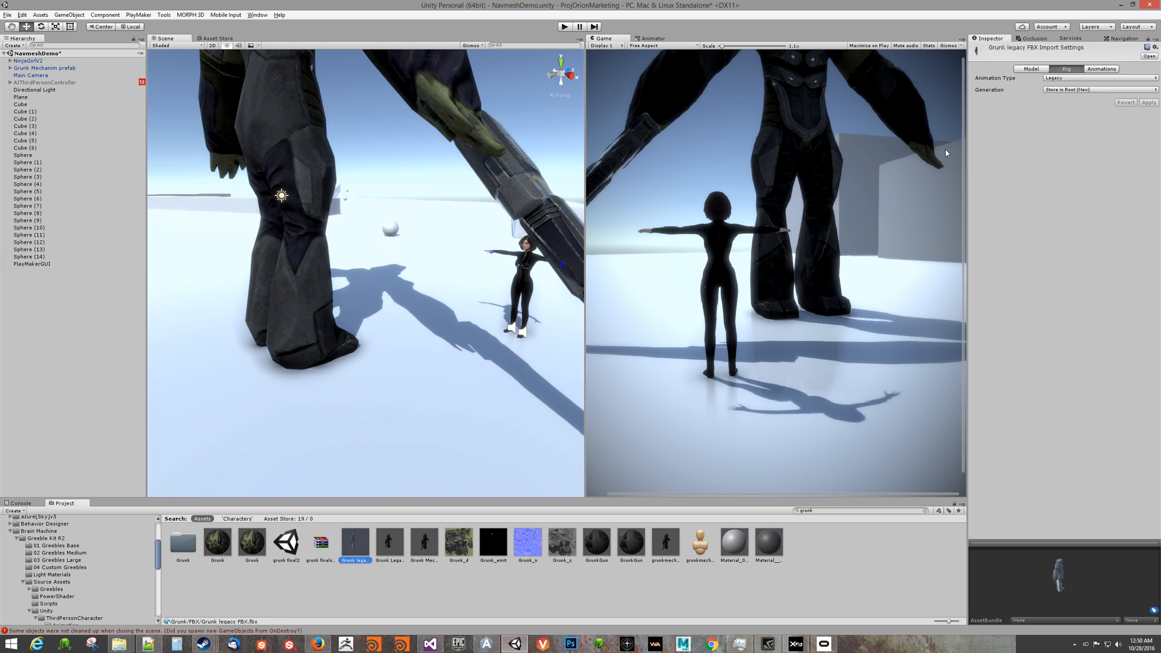
left_click(1031, 69)
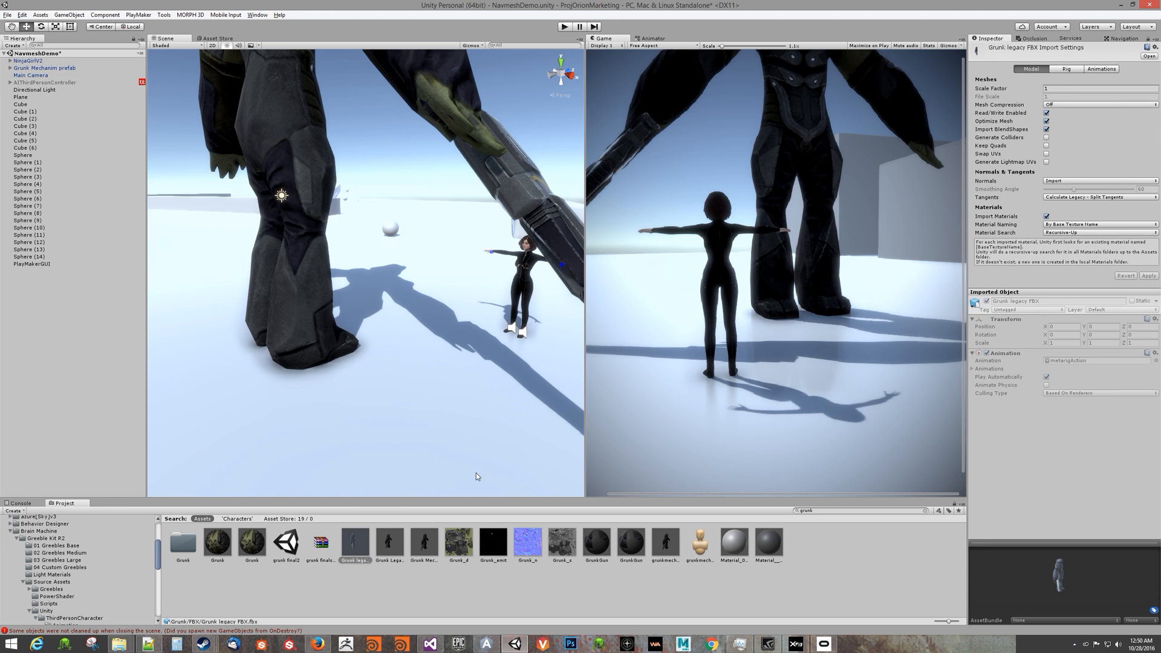
double_click(181, 556)
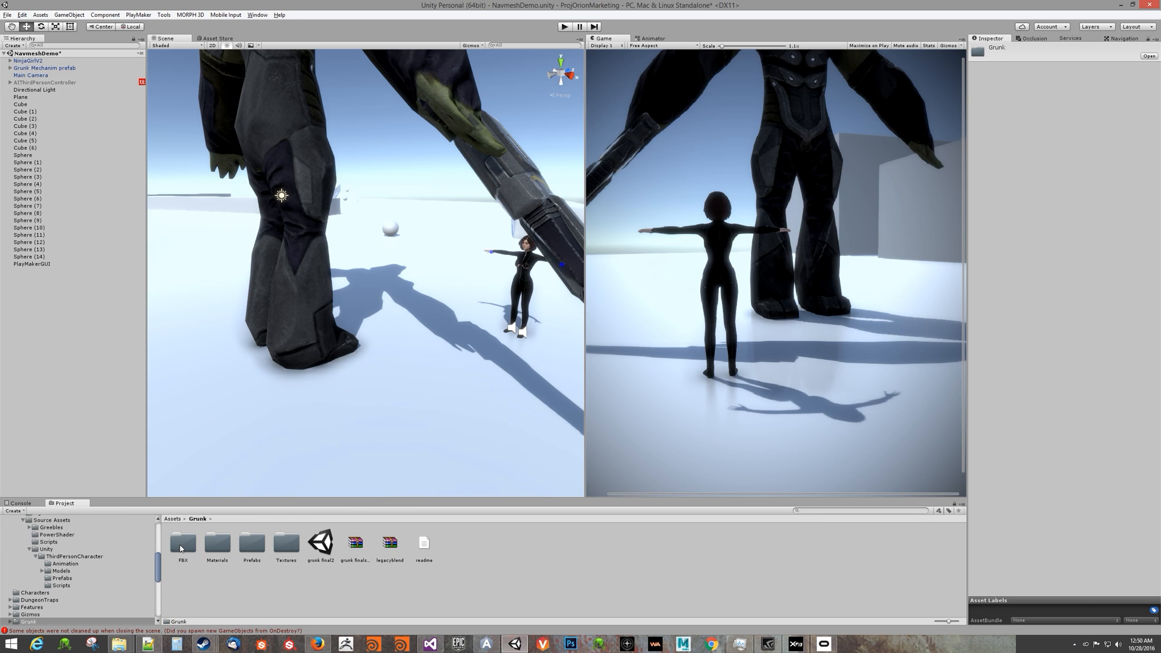
double_click(182, 545)
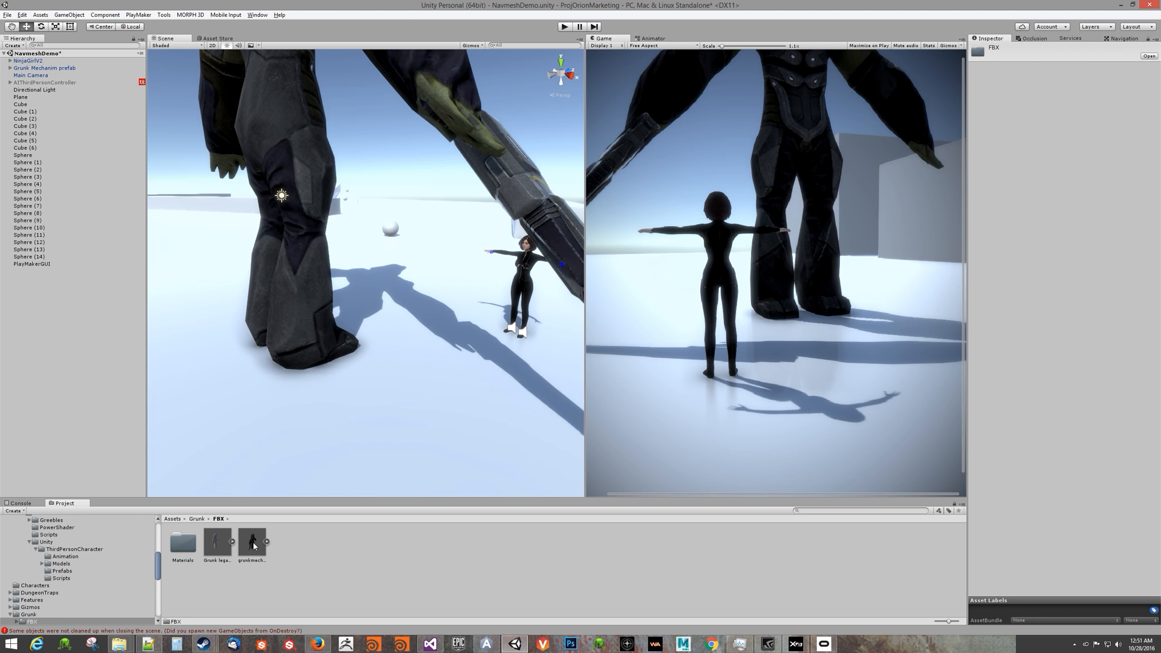
left_click(253, 543)
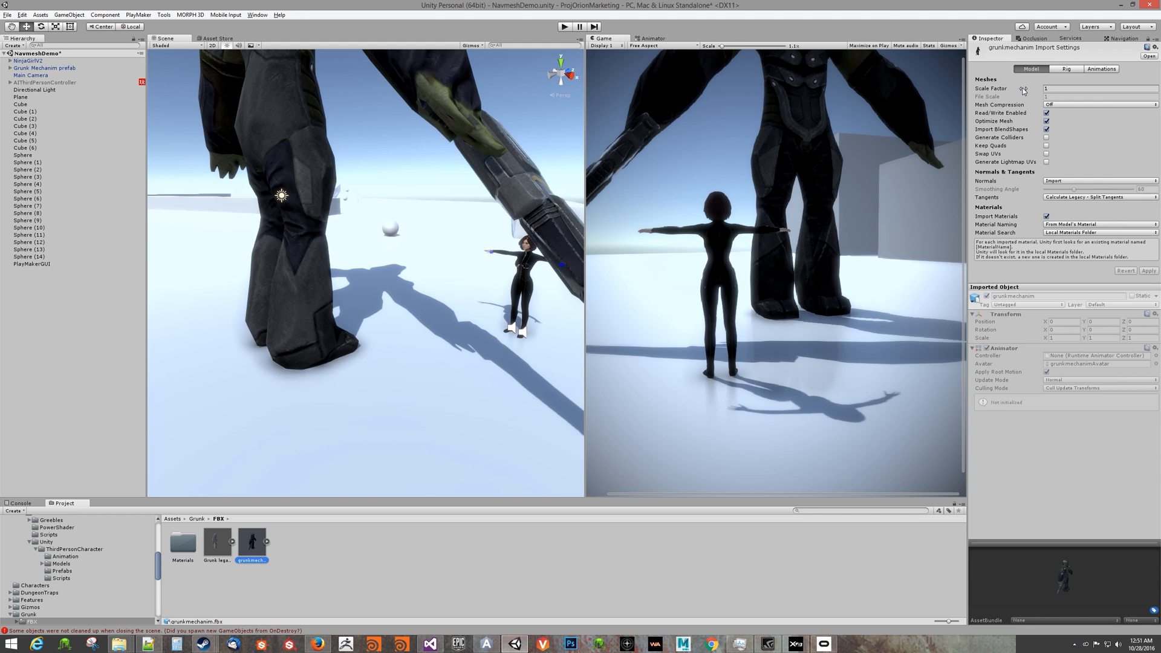
left_click_drag(1022, 90, 1018, 91)
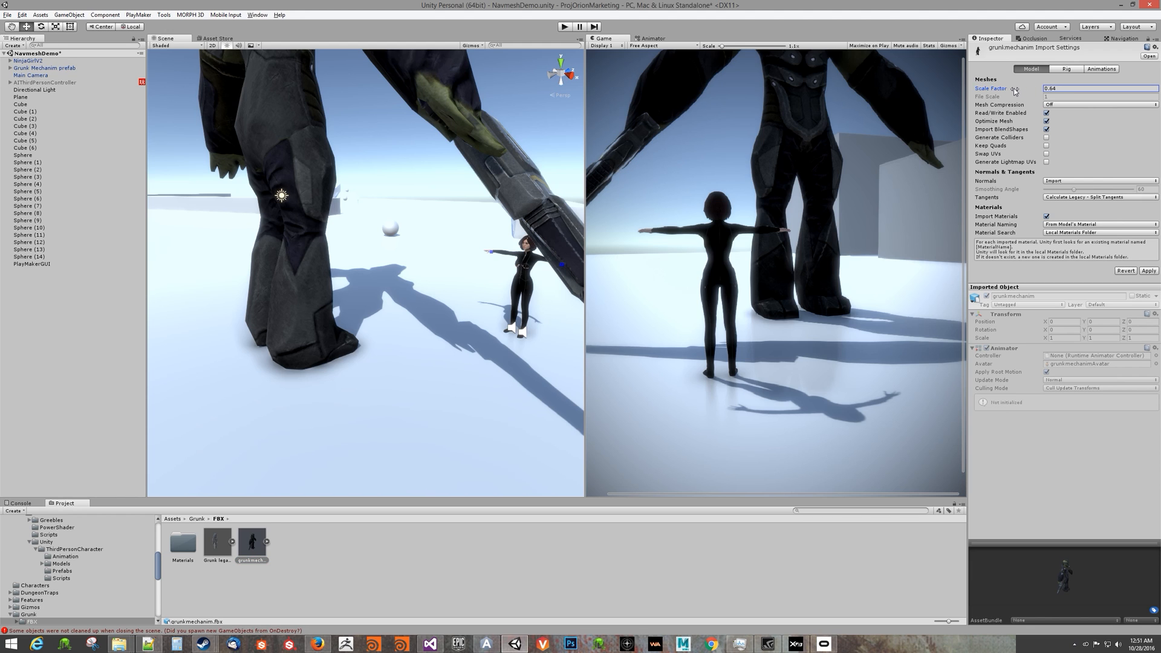
left_click_drag(1013, 90, 1009, 91)
left_click(1149, 270)
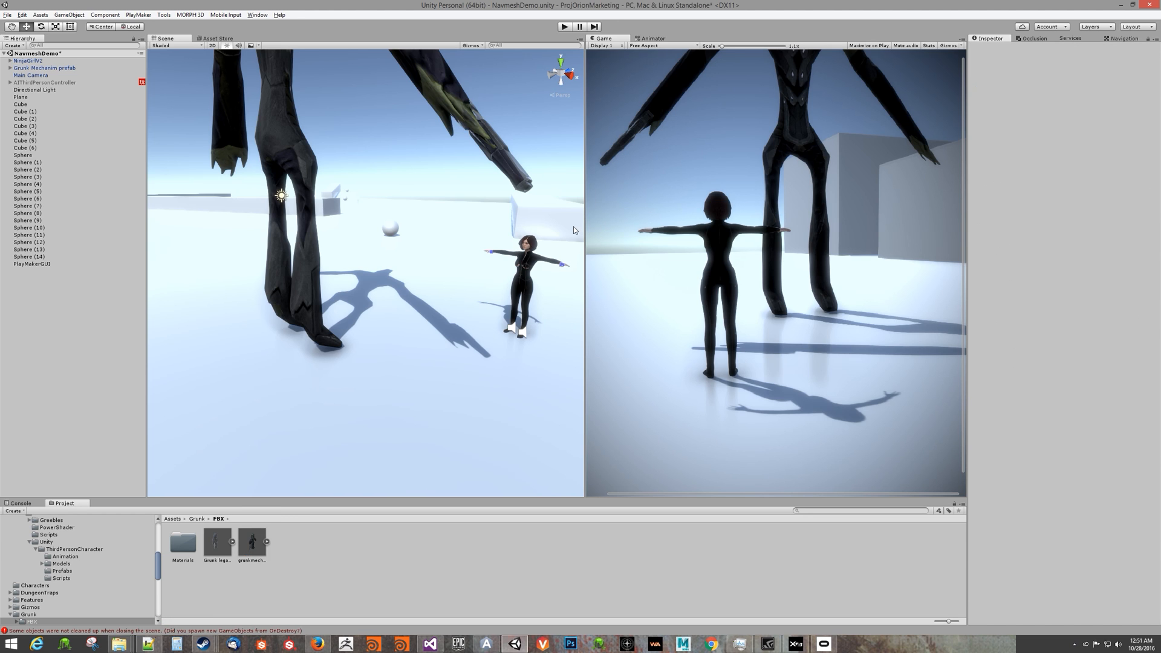
Set the grunkmechanim model's import Scale Factor back to 1 and apply it.
left_click(249, 543)
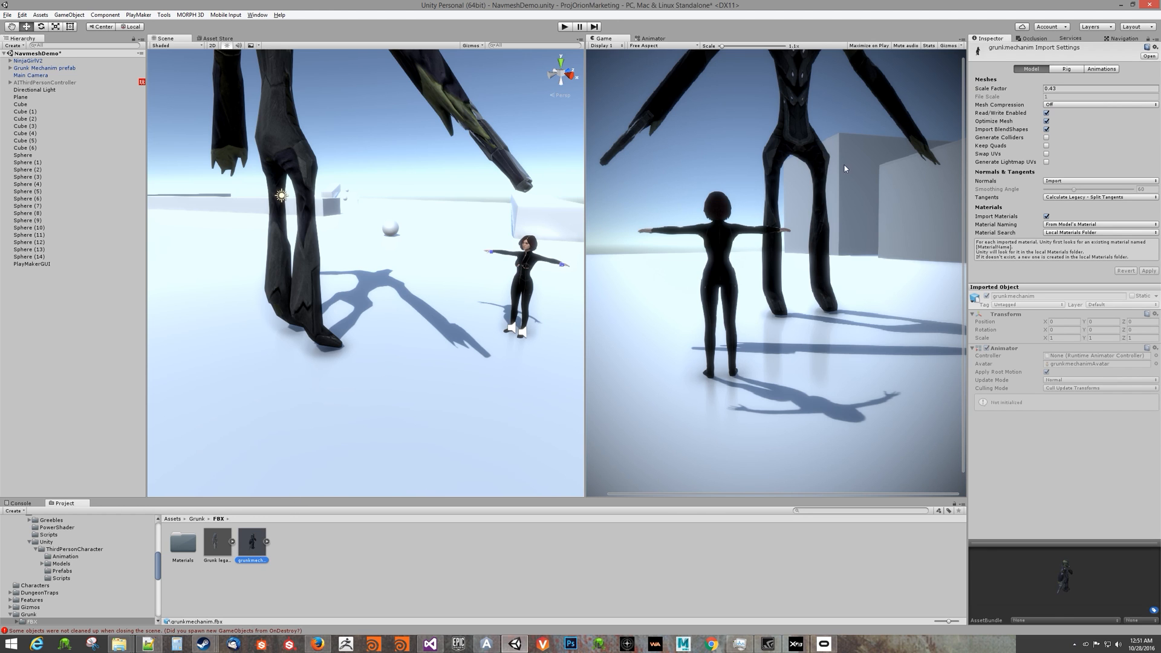
left_click(1062, 88)
type("1")
left_click(1144, 271)
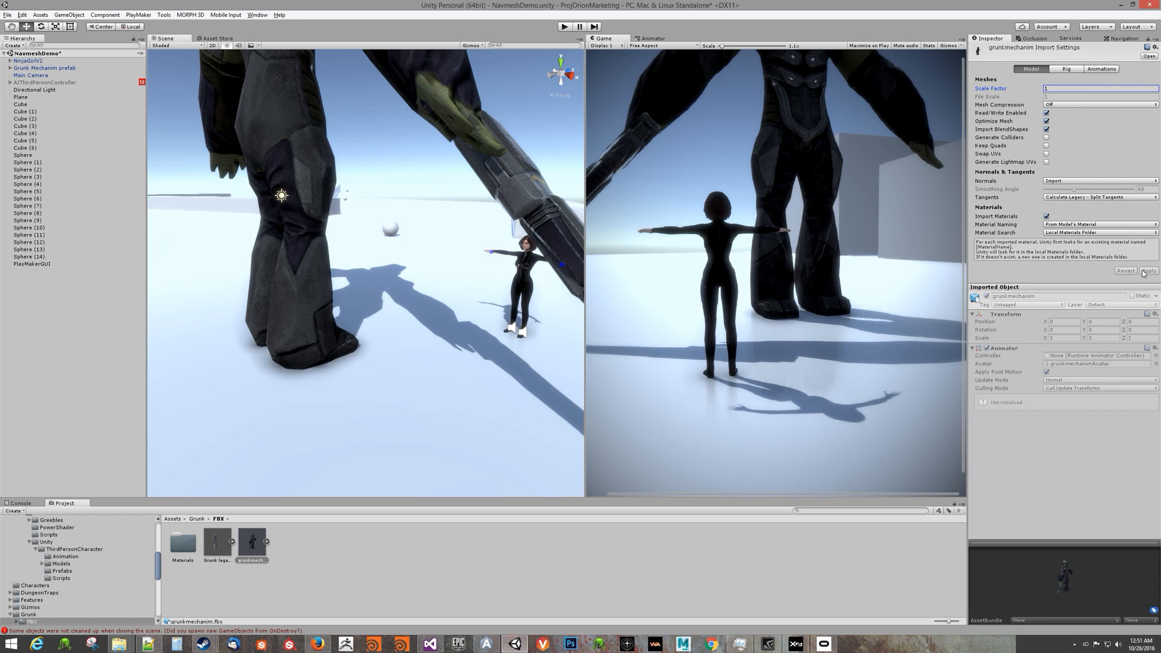
Scale the Grunk Mechanim prefab in the scene uniformly to about 0.307 and position it at about X 62.463, Y 1.537, Z -29.46.
left_click(217, 113)
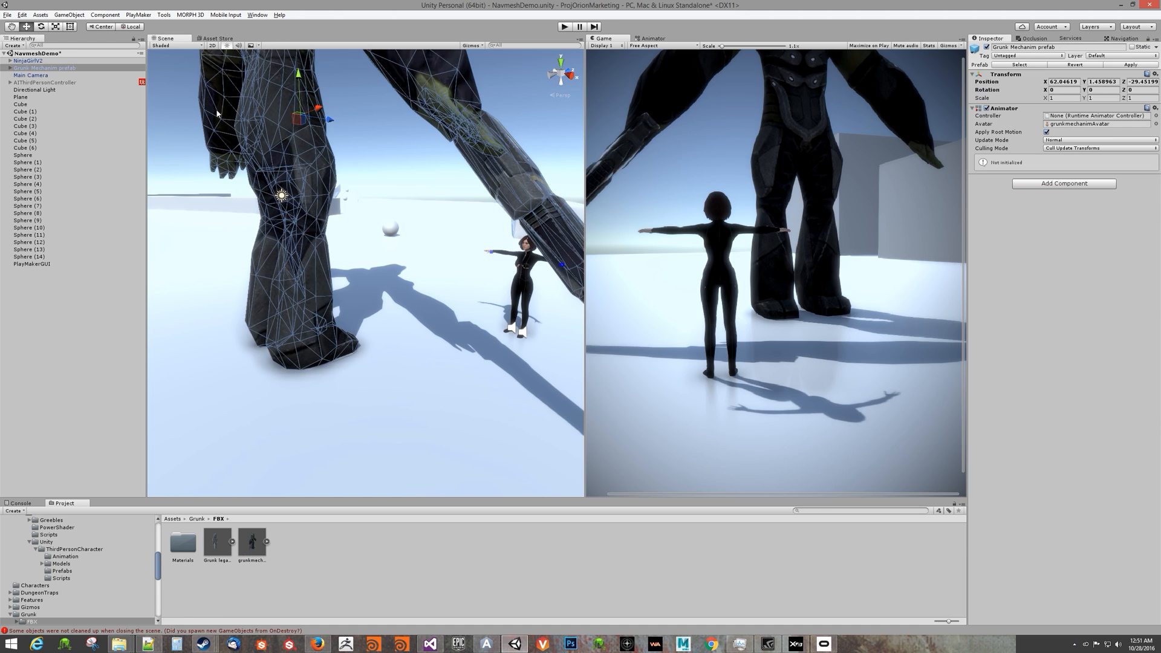
left_click(51, 69)
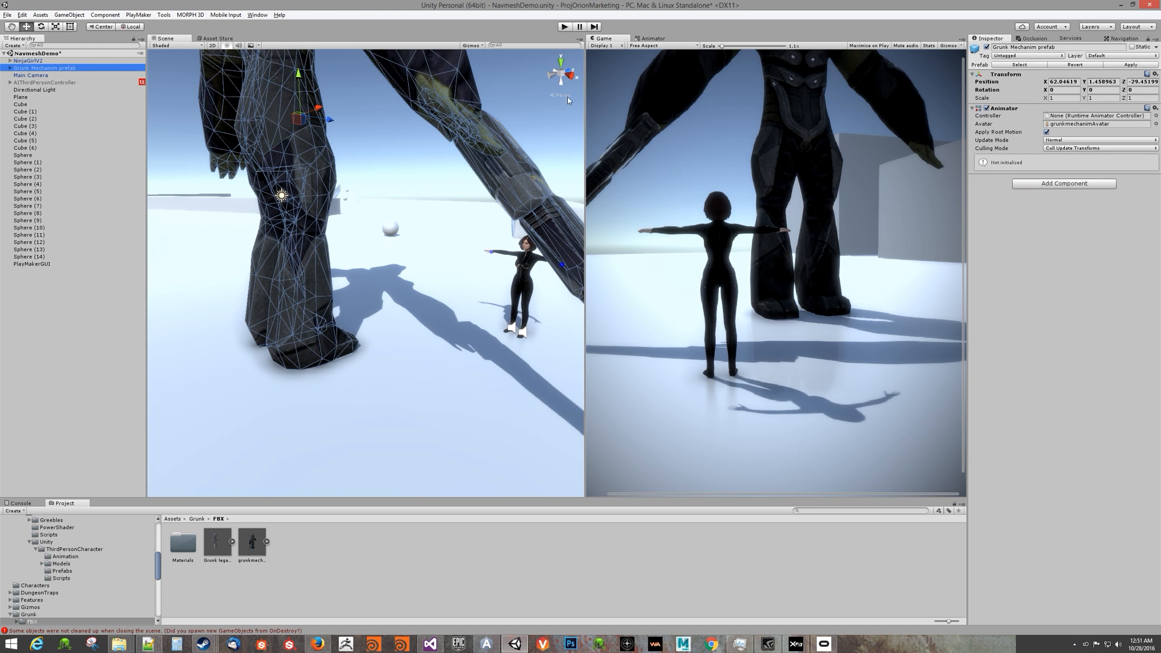
key("r")
left_click_drag(304, 121, 306, 254)
key("w")
key("r")
key("w")
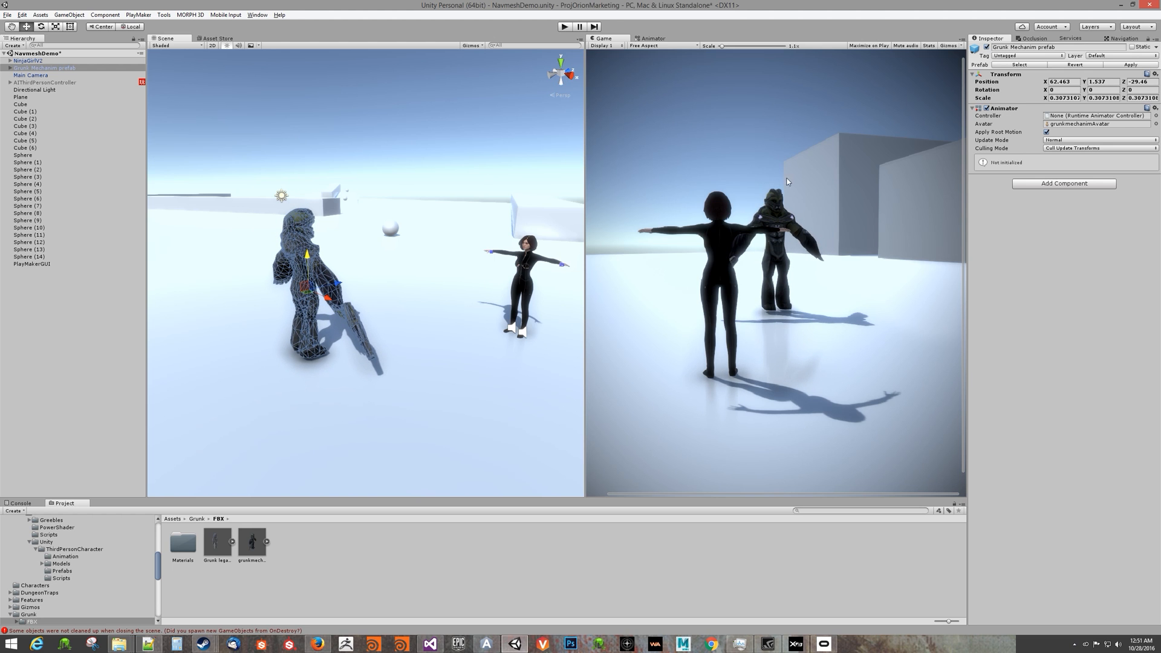
Remove the Animator component from the Grunk Mechanim prefab in the scene and check its child objects.
left_click(1011, 109)
left_click(1011, 110)
right_click(1012, 109)
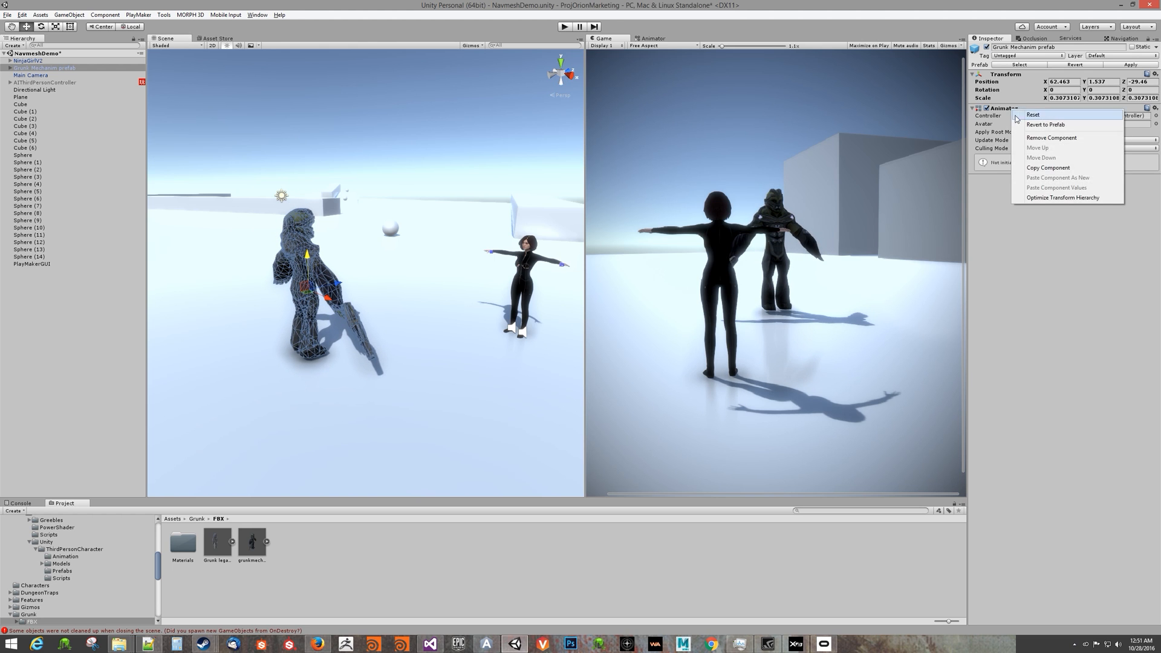
left_click(1056, 138)
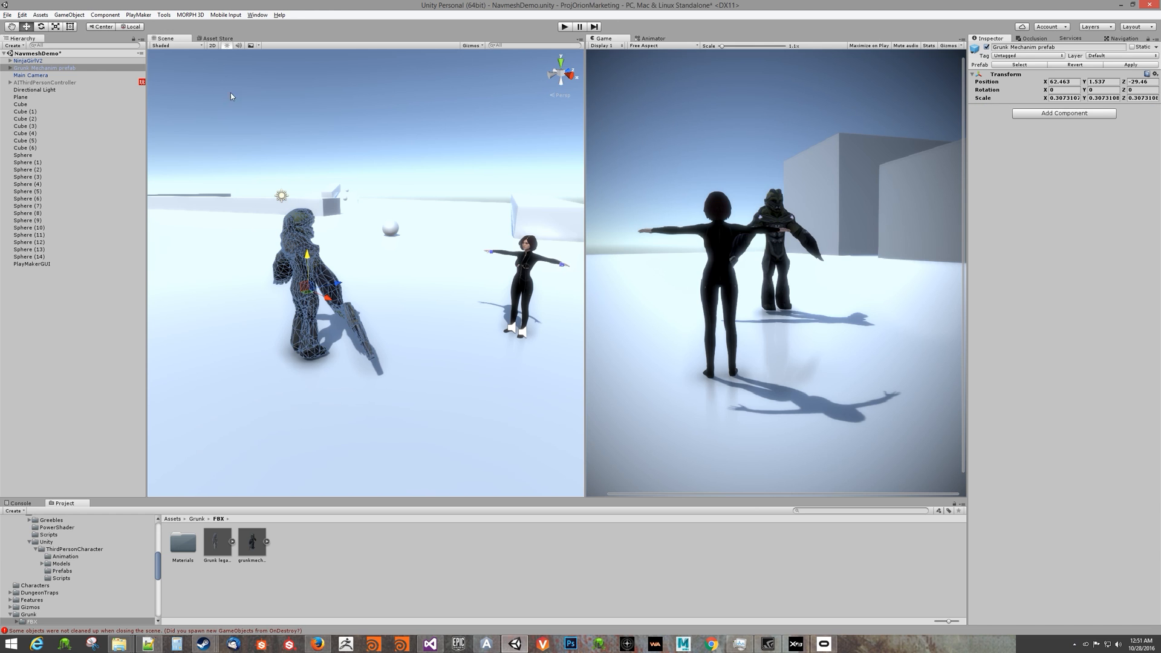
left_click(6, 69)
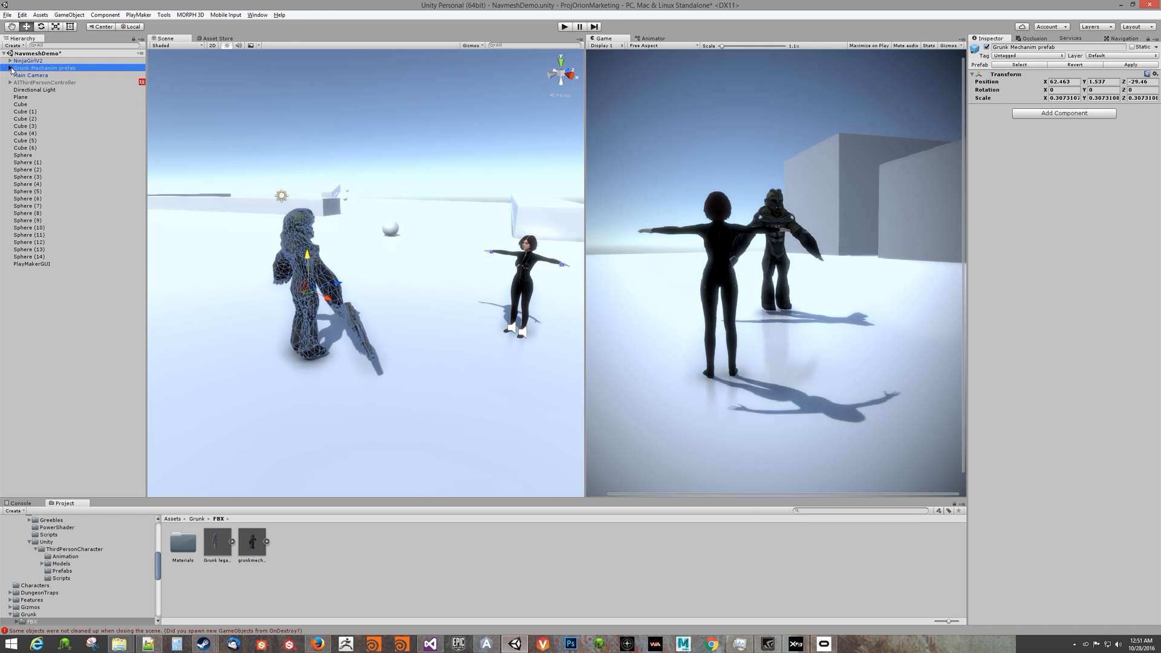
left_click(11, 68)
left_click(17, 75)
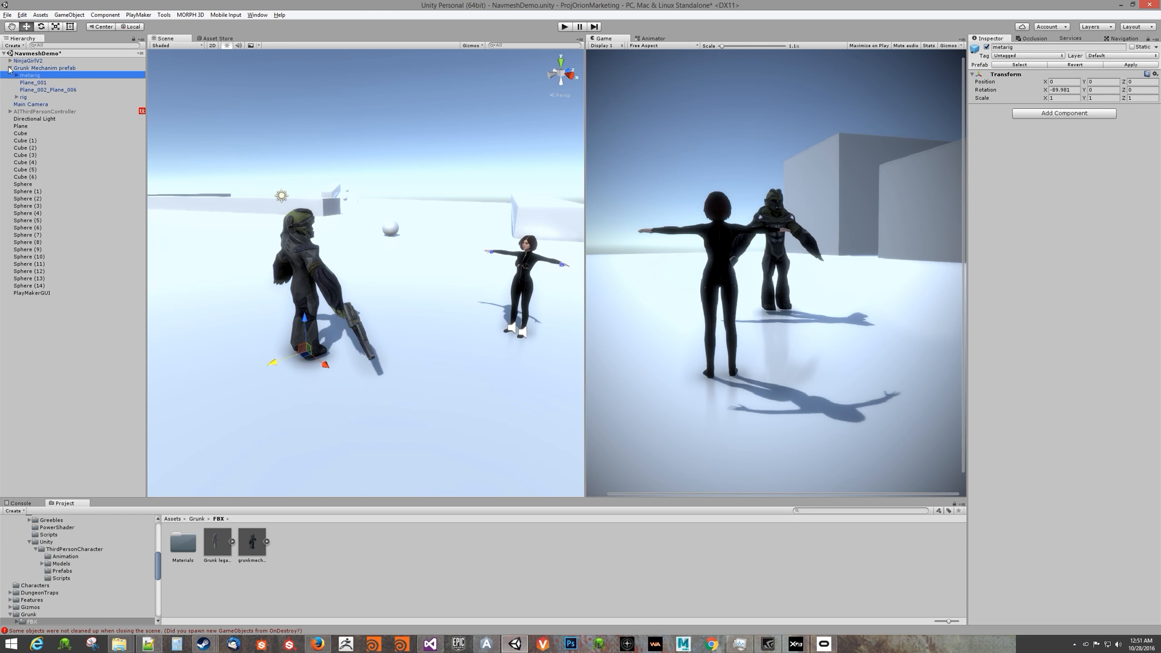
left_click(28, 68)
left_click(9, 68)
Open the Third Person Controller start window and move it clear of the Grunk character.
left_click(163, 15)
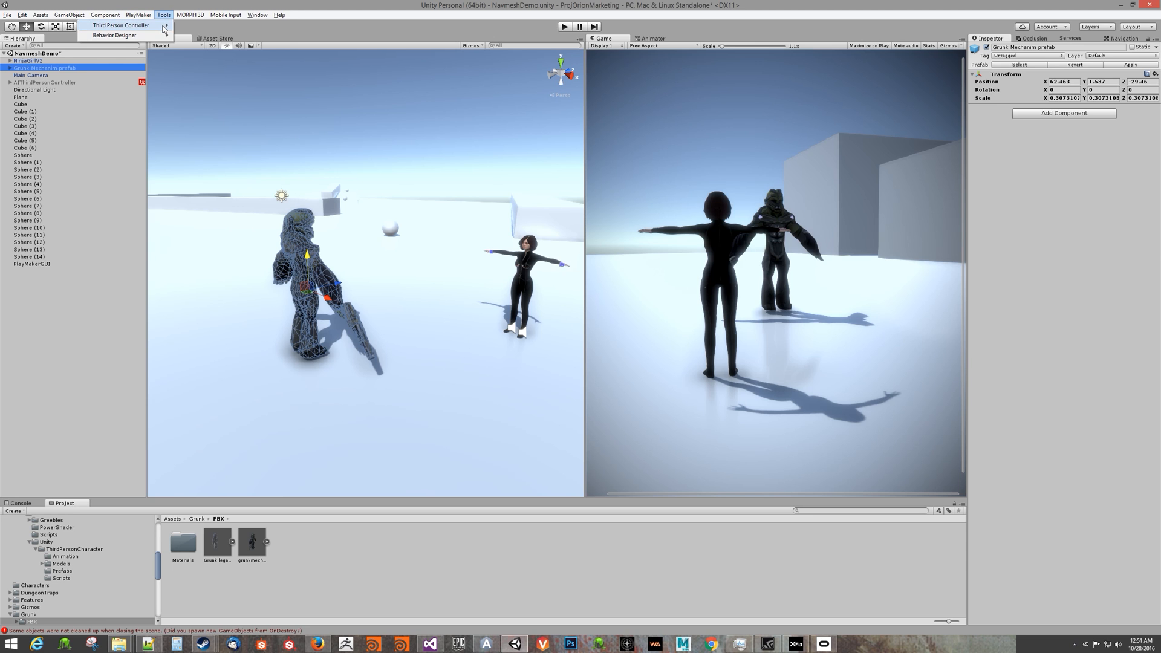
mouse_move(165, 29)
left_click(204, 27)
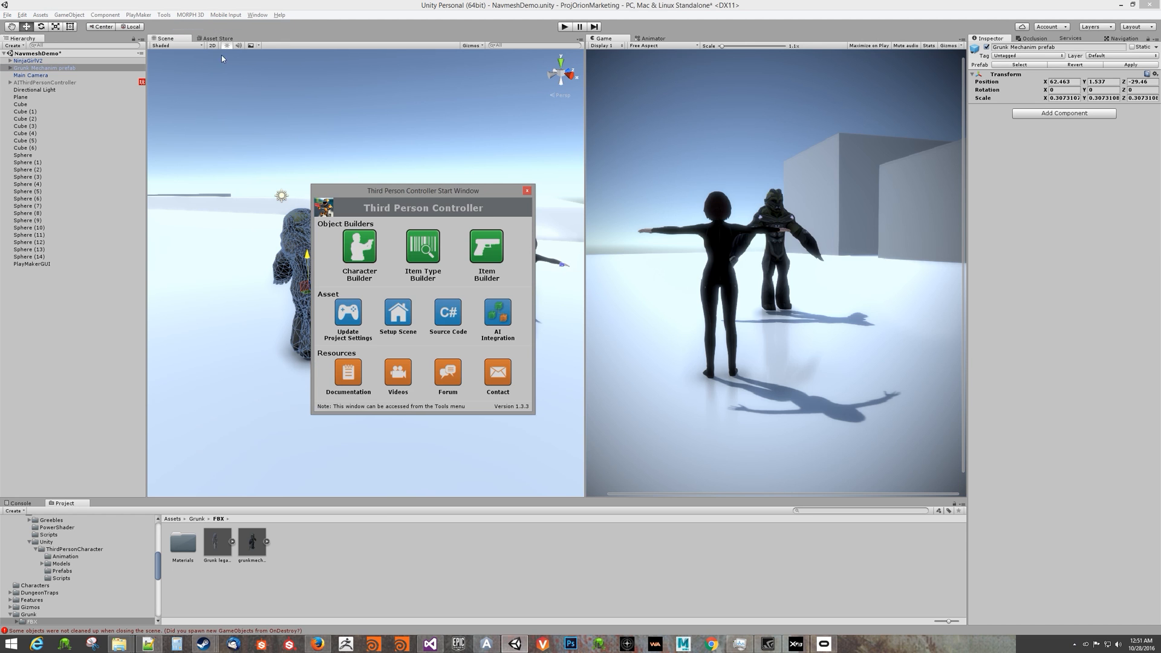
left_click_drag(361, 185, 511, 137)
left_click(502, 202)
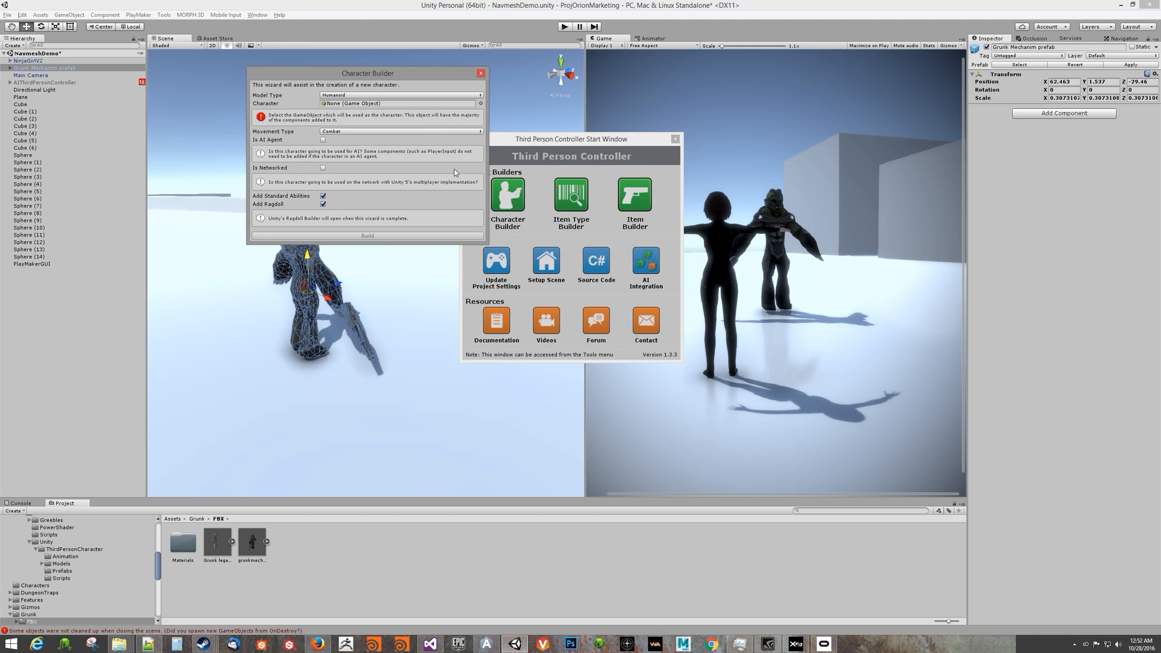
left_click_drag(365, 82, 514, 146)
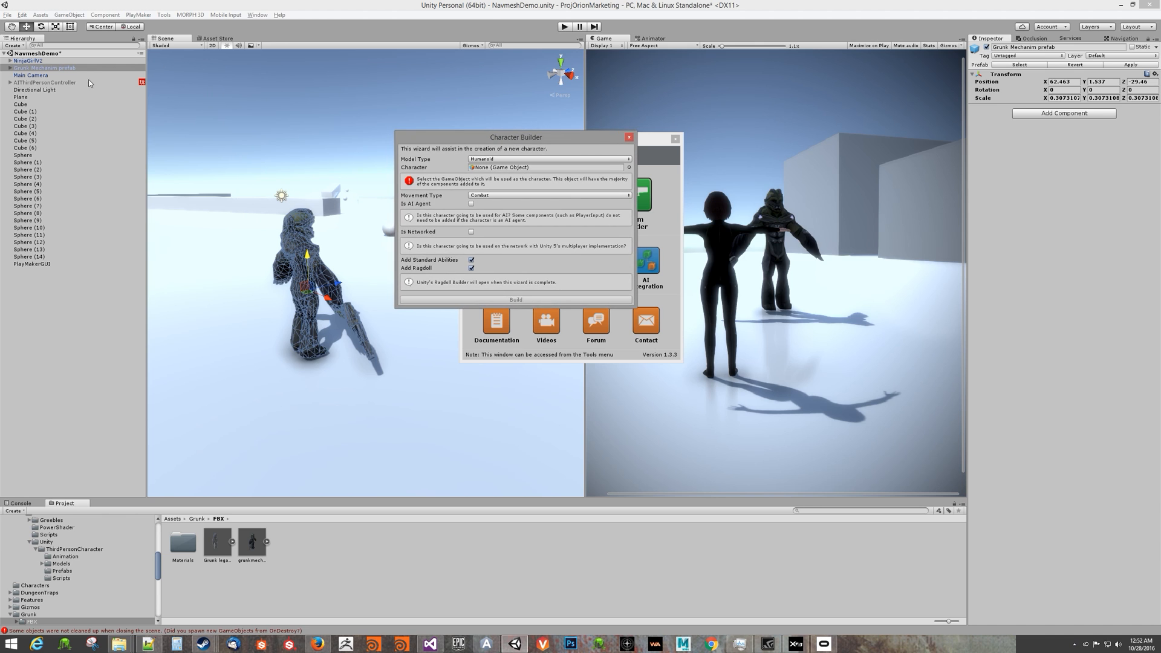
left_click_drag(47, 71, 469, 174)
left_click(629, 138)
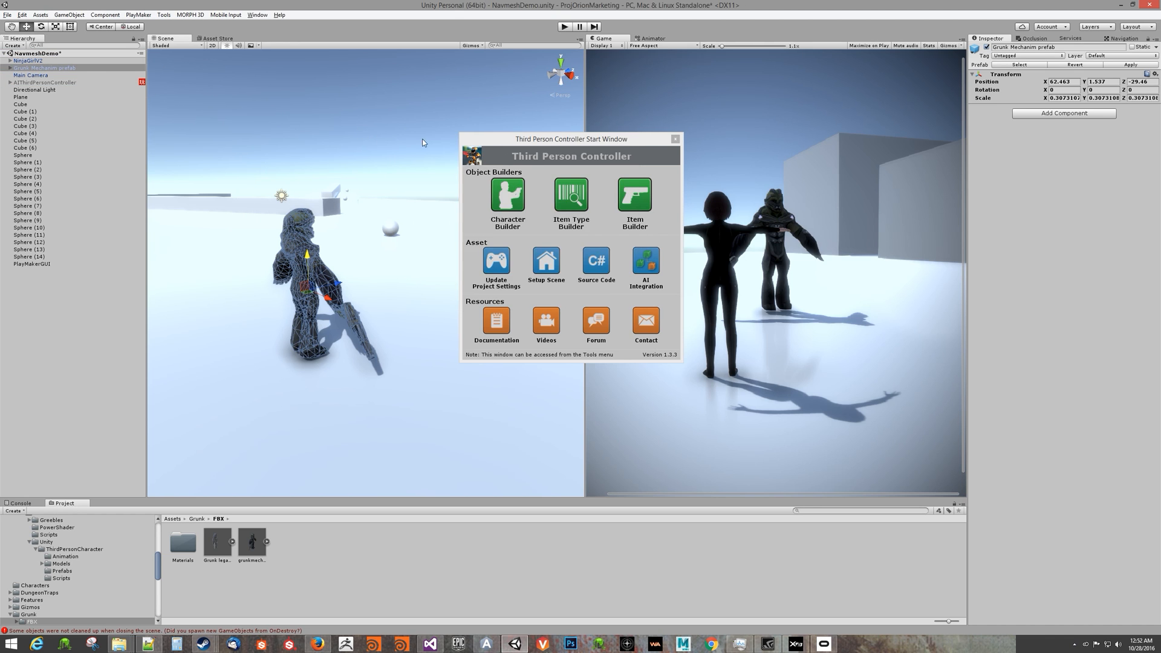
Rename the Grunk Mechanim prefab object in the scene to GrunkAI.
left_click(78, 70)
left_click(79, 70)
left_click(79, 70)
left_click_drag(33, 74, 36, 69)
key("BackSpace")
key("BackSpace")
type("AI")
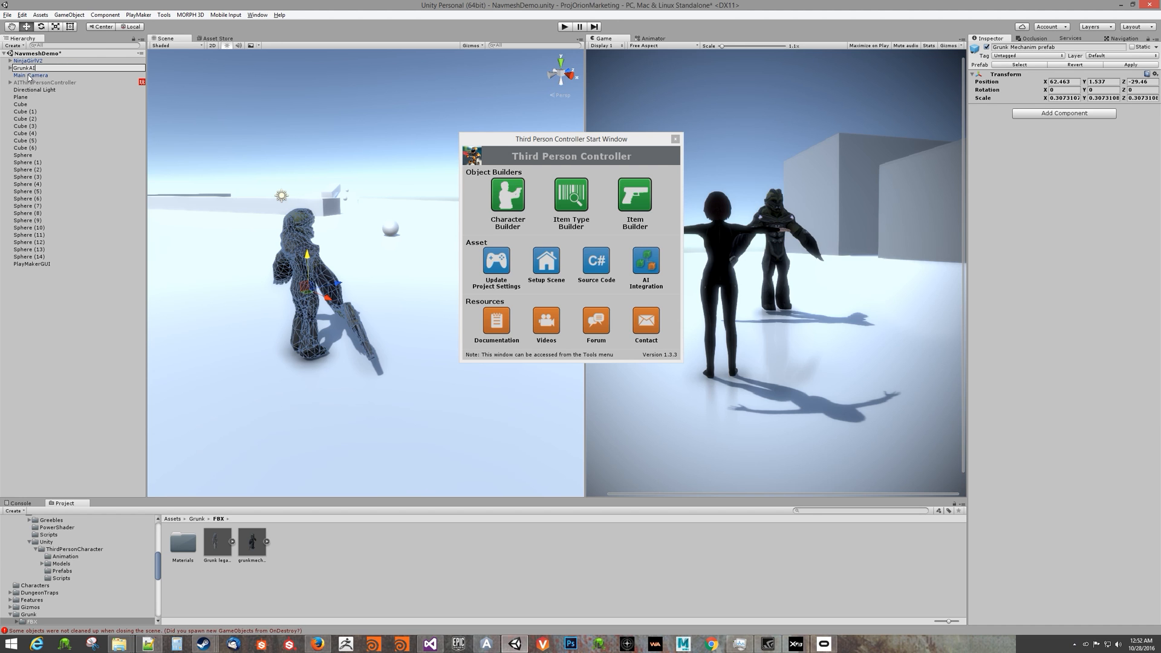
key("Return")
Try to set up GrunkAI as an AI agent in the Character Builder, and close the builder.
left_click(497, 196)
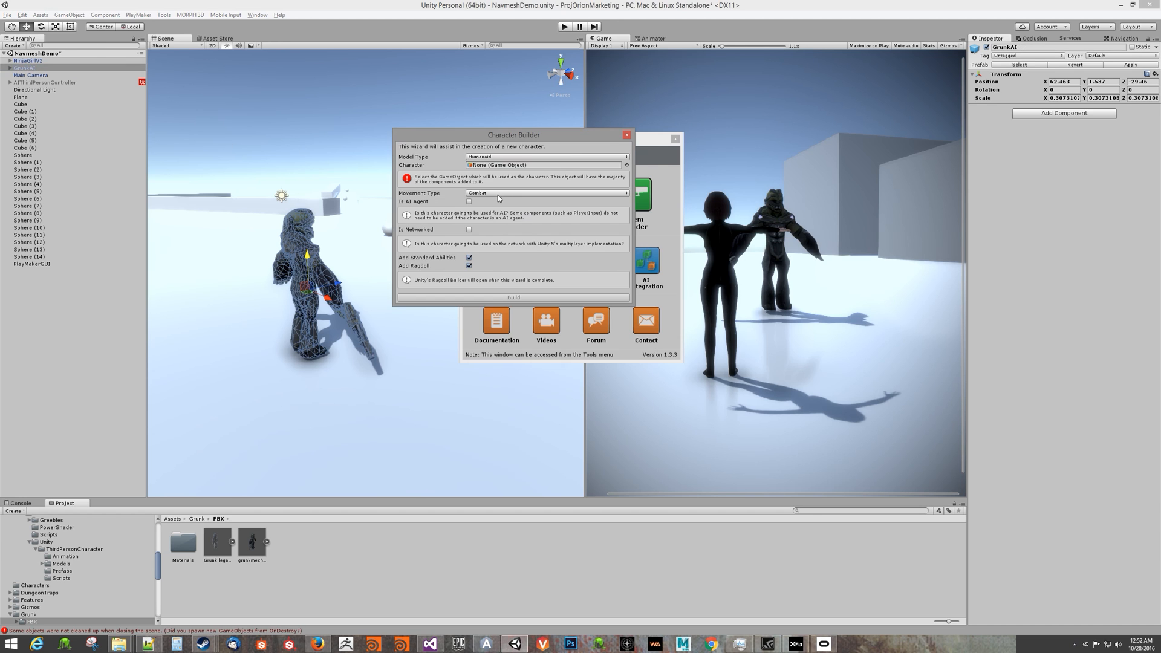
left_click_drag(15, 68, 504, 166)
left_click(470, 201)
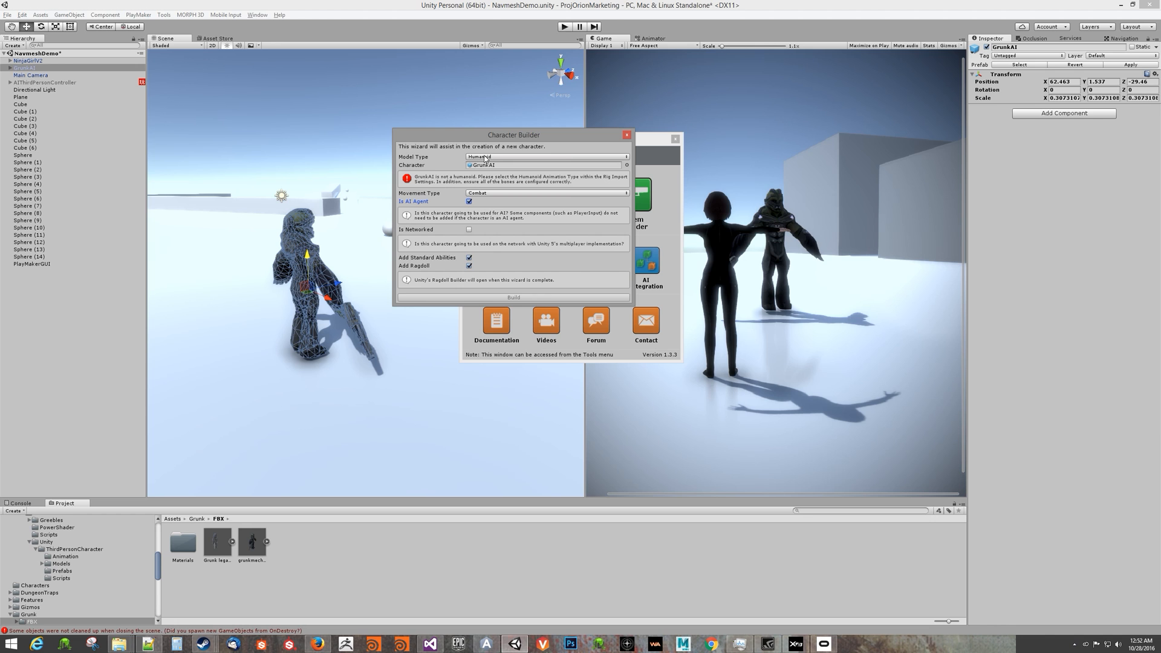
left_click(627, 135)
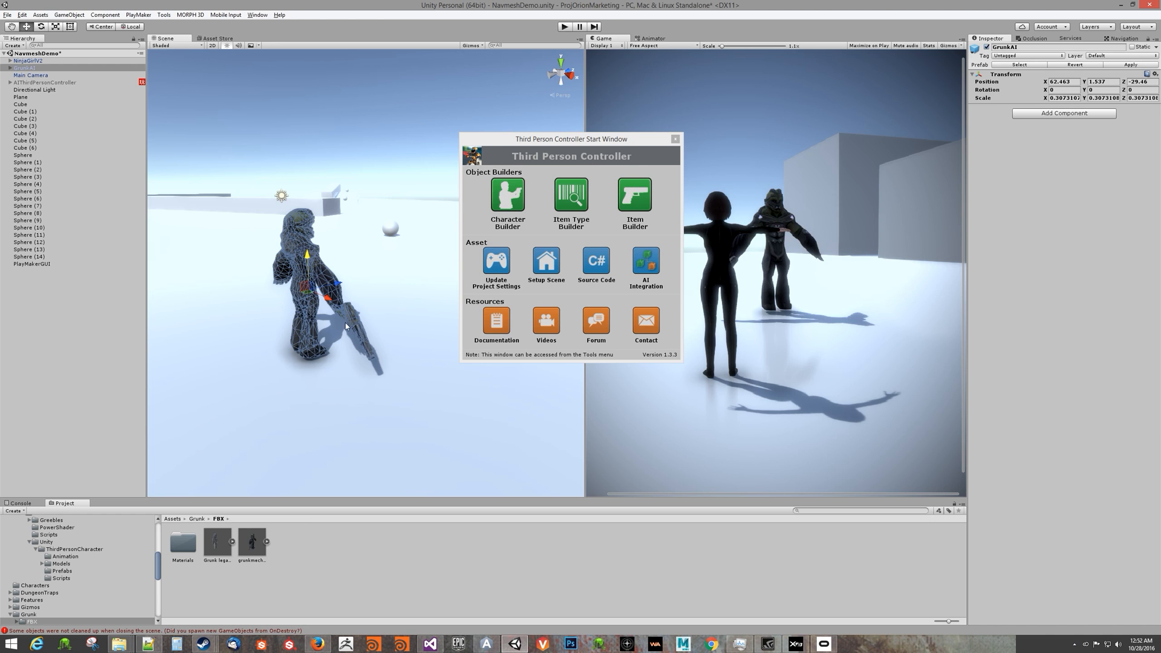
Check the grunkmechanim model's rig settings and replace the GrunkAI object with the grunkmechanim FBX model placed in the scene.
left_click(257, 541)
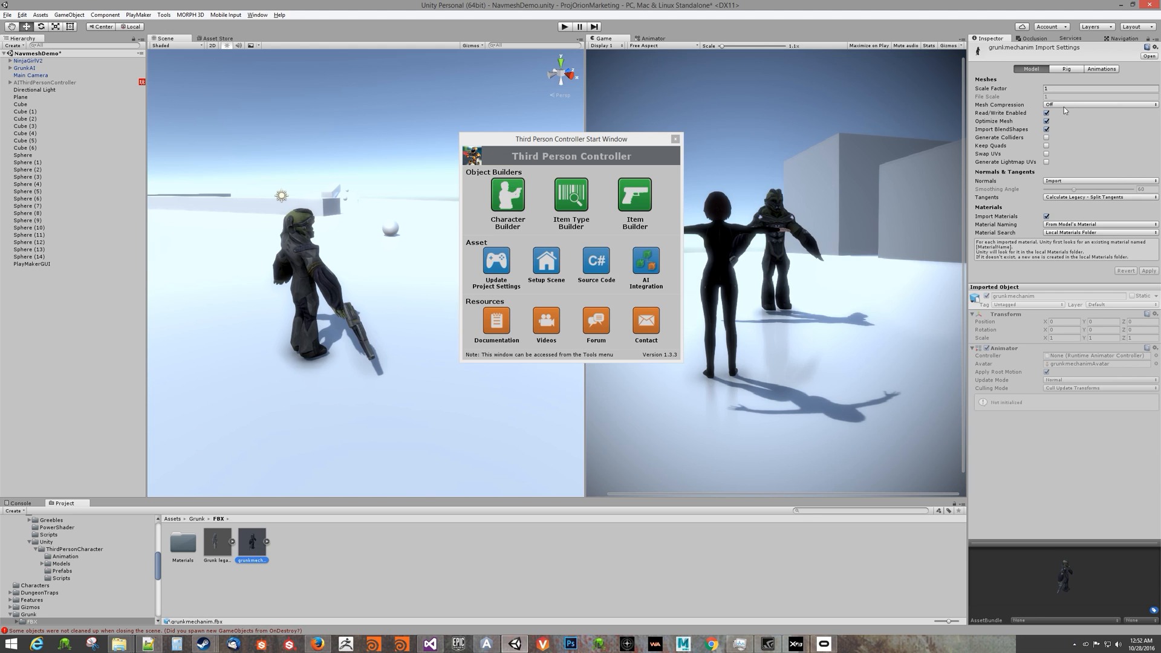
left_click(1068, 69)
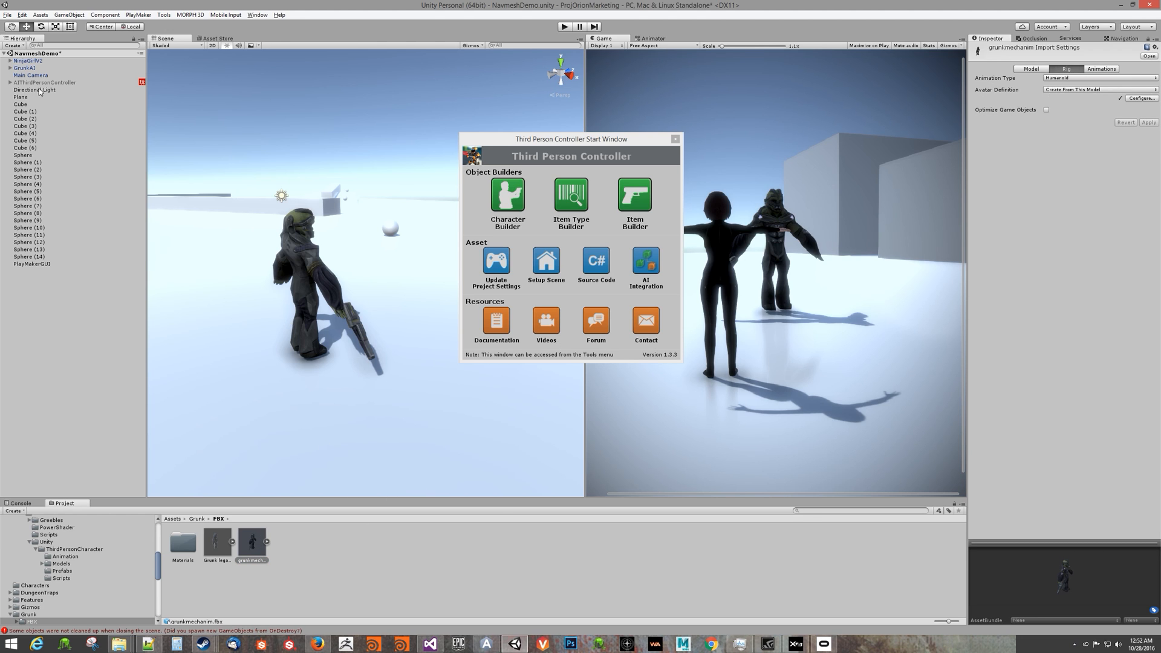
left_click(28, 68)
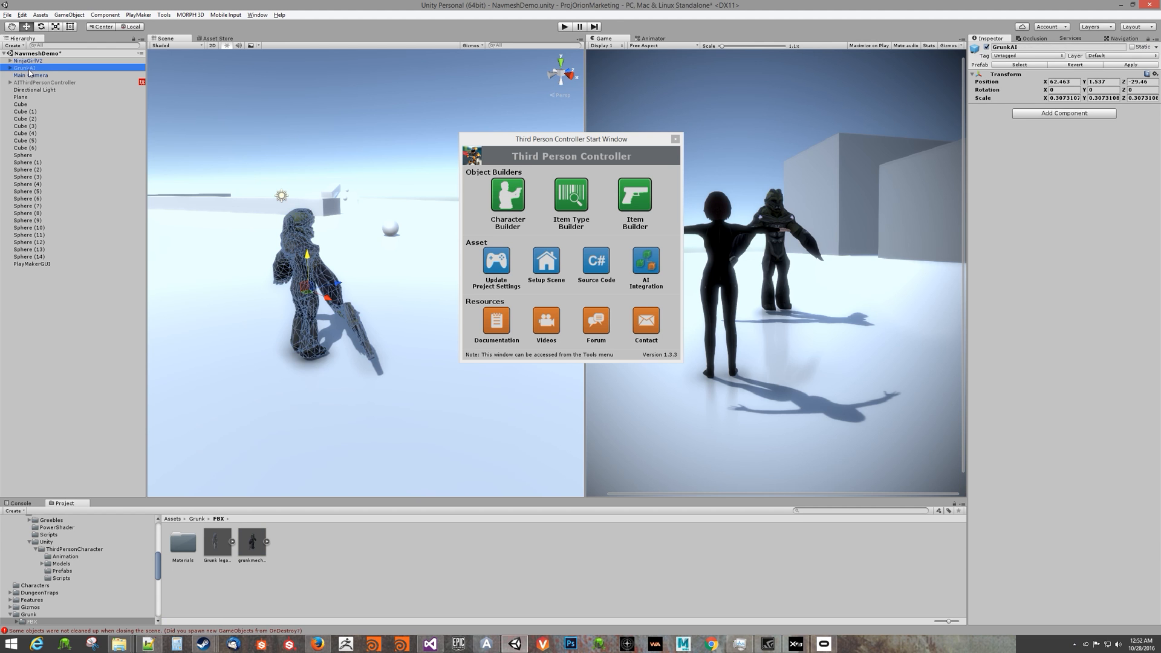
key("Delete")
left_click(250, 543)
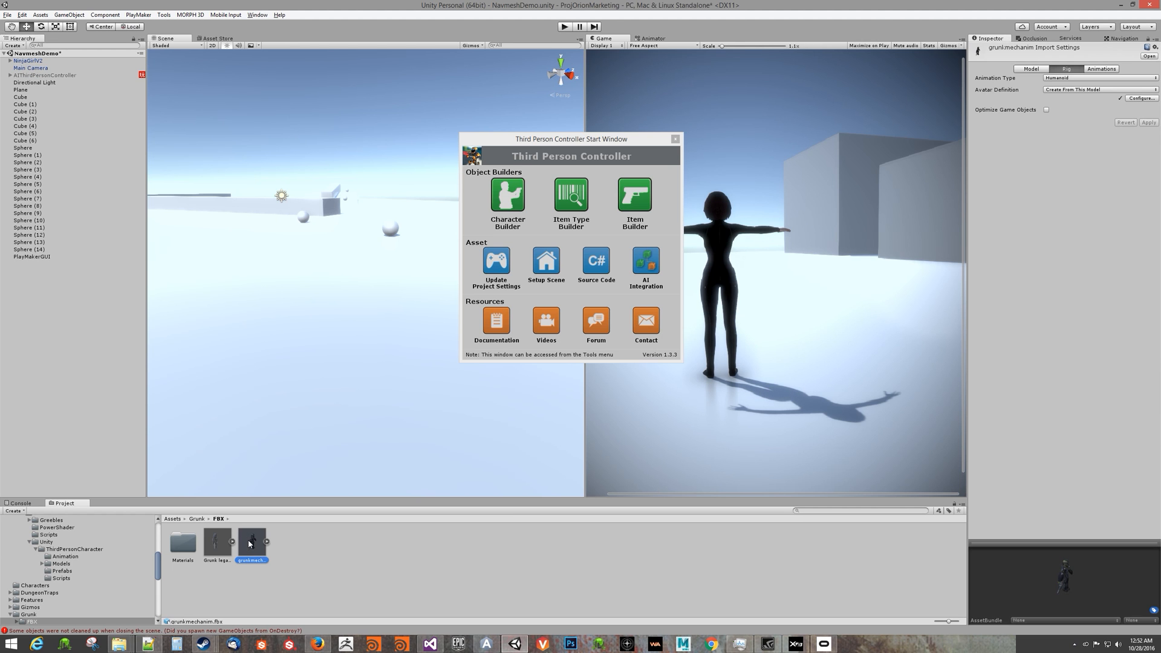
left_click_drag(249, 543, 316, 358)
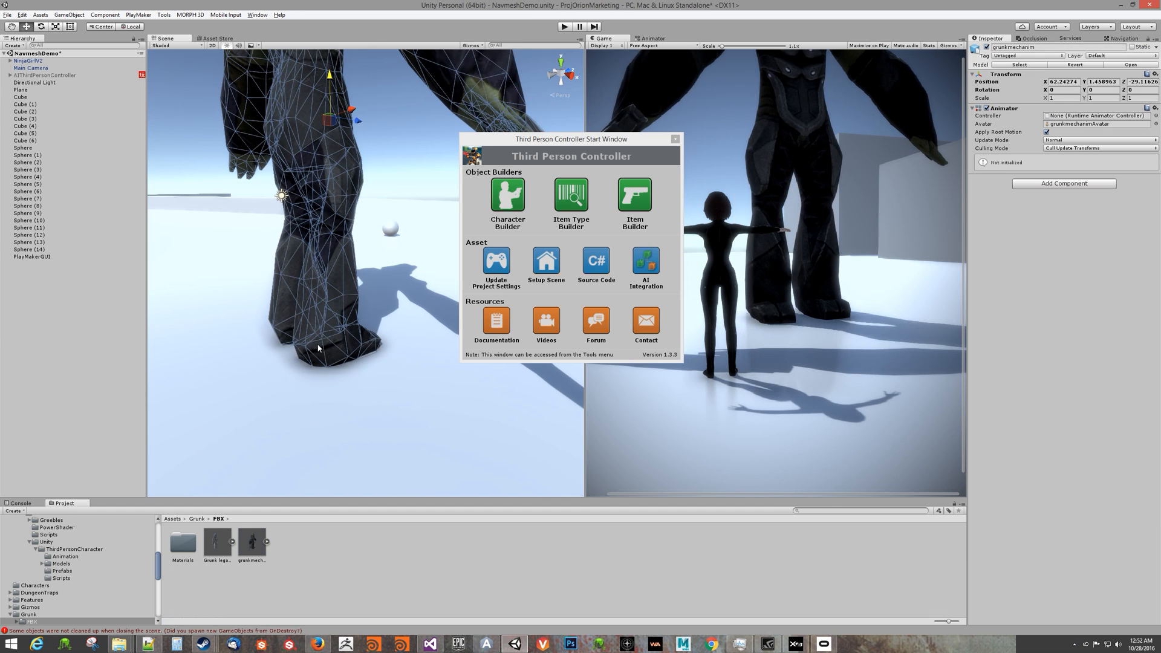
Scale the grunkmechanim model uniformly to about 0.321 and position it at about X 62.652, Y 1.493, Z -29.124.
key("r")
left_click_drag(337, 127, 306, 271)
key("w")
key("r")
left_click_drag(317, 286, 332, 257)
key("e")
key("w")
key("r")
key("w")
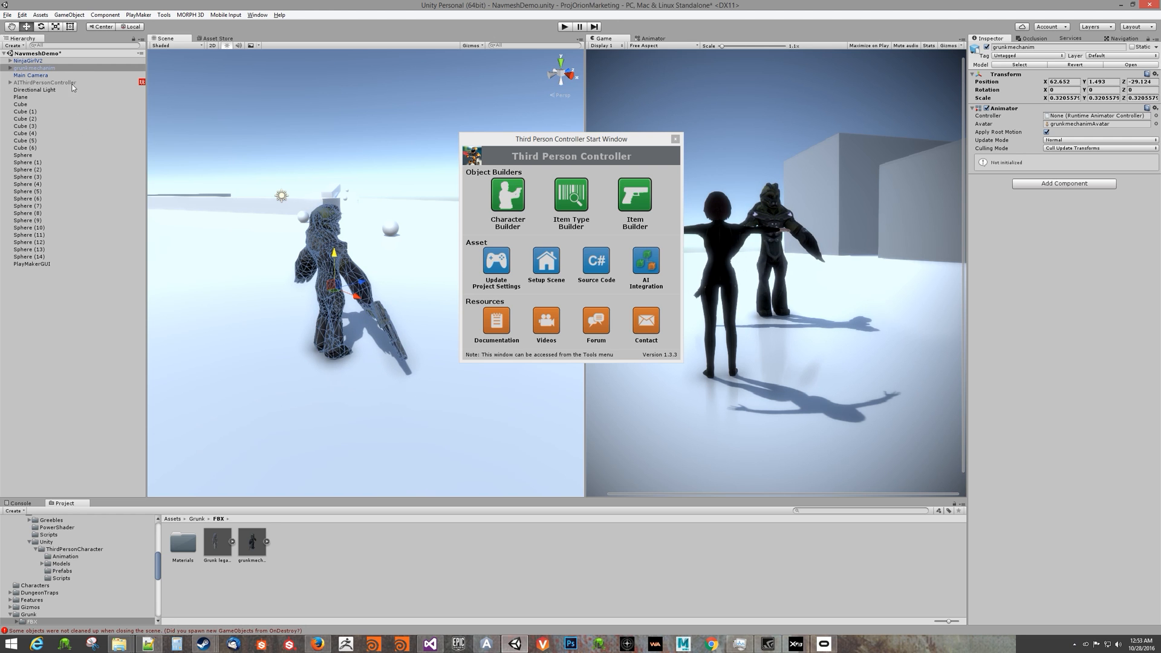
Rename the grunkmechanim object in the scene to grunkAI.
left_click(41, 69)
left_click(1060, 47)
double_click(1008, 48)
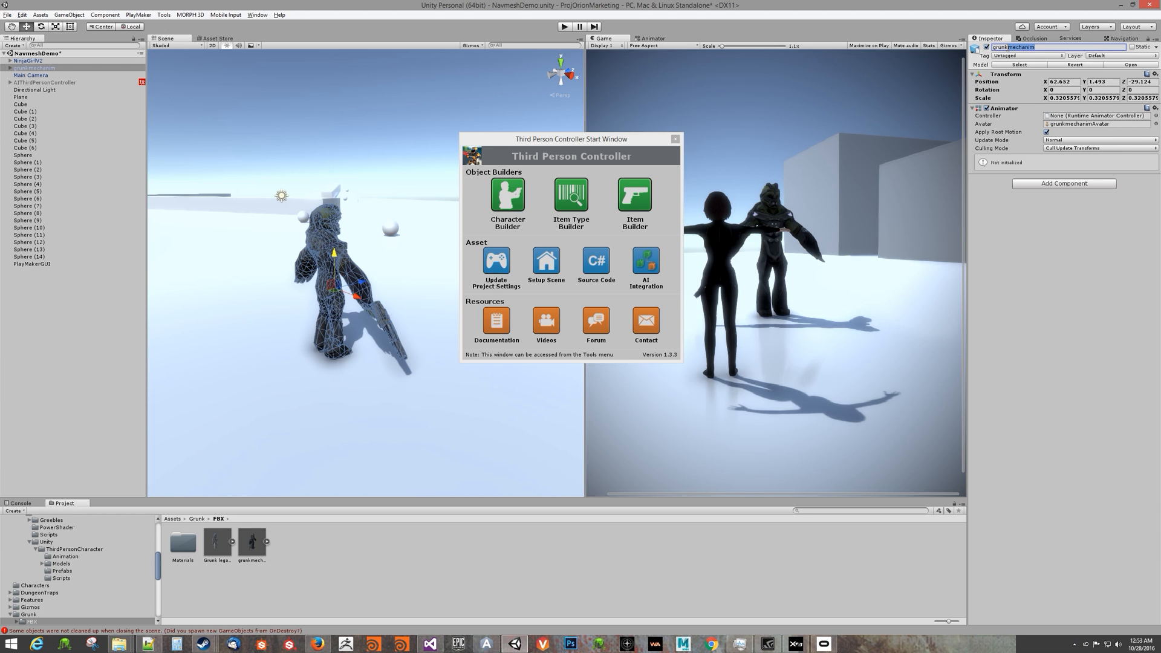
type("AI")
Remove the Animator component from grunkAI.
right_click(1012, 109)
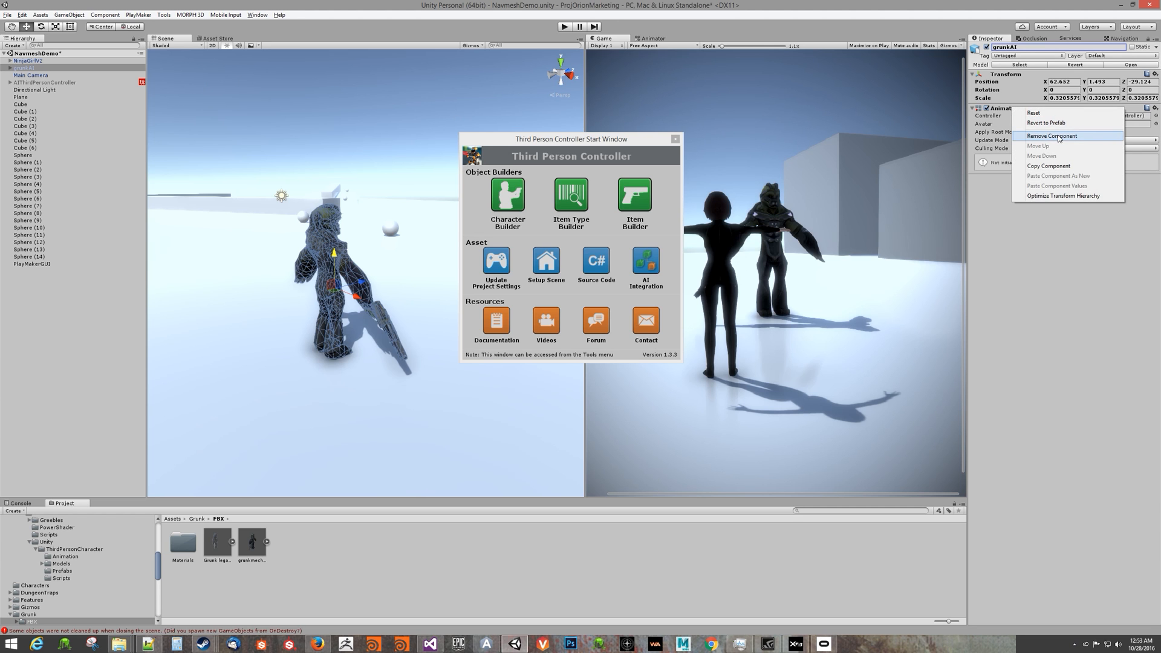
left_click(1070, 241)
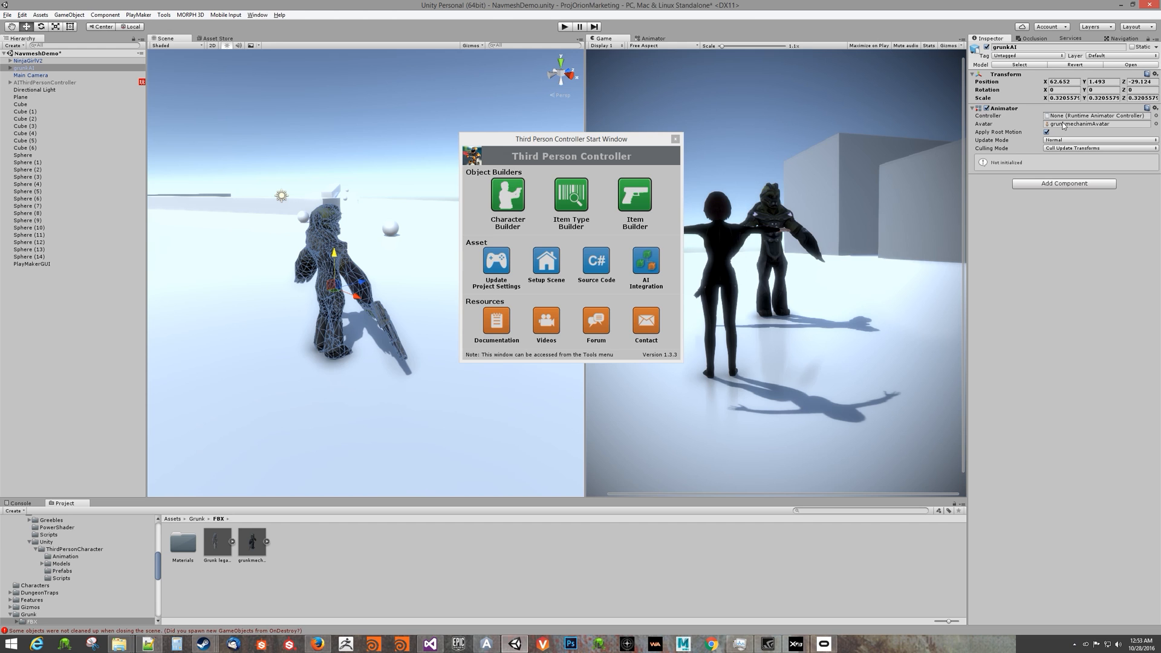
right_click(1006, 109)
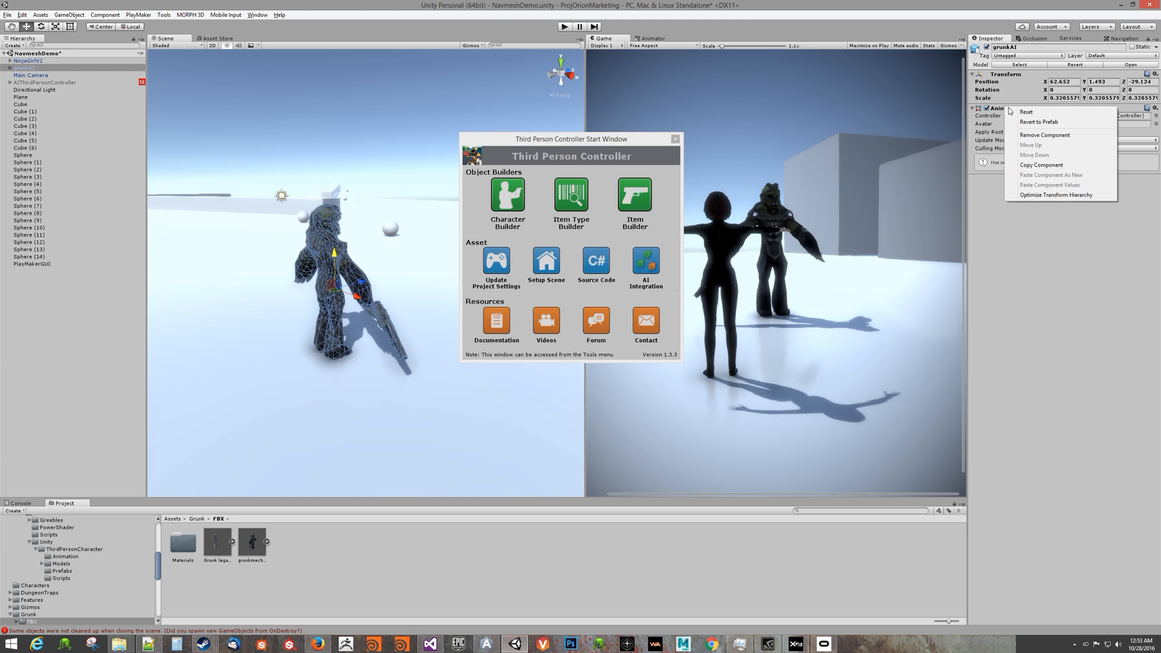
left_click(1027, 136)
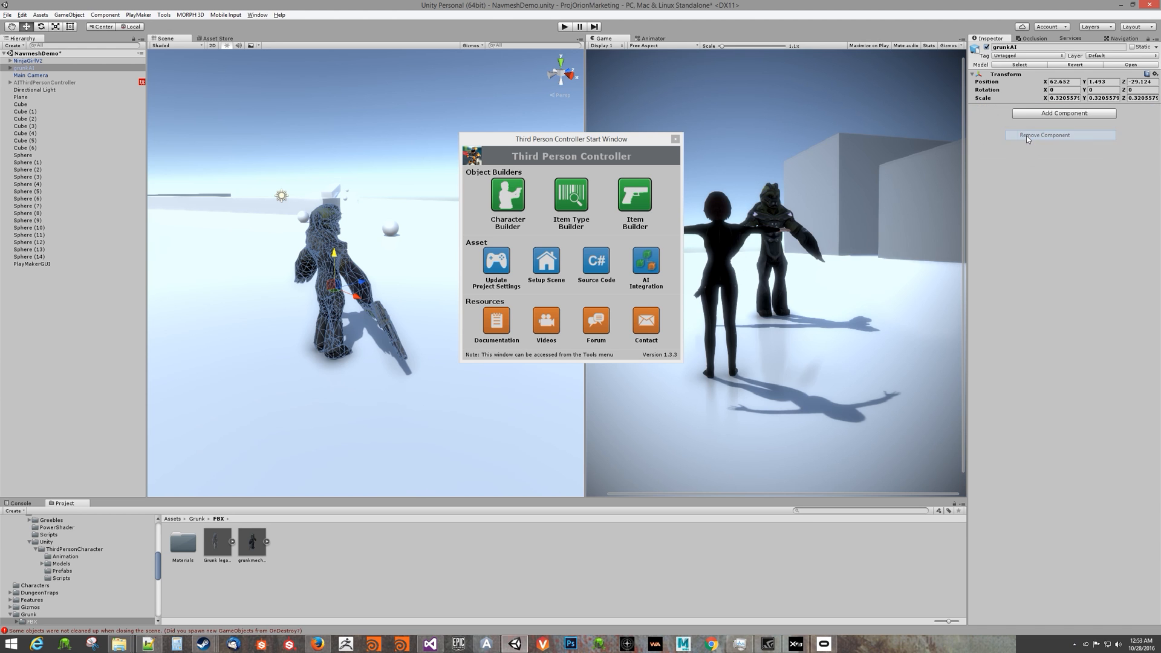
Try to configure grunkAI in the Character Builder as a Humanoid AI agent with the Combat movement type.
left_click(515, 199)
left_click(515, 199)
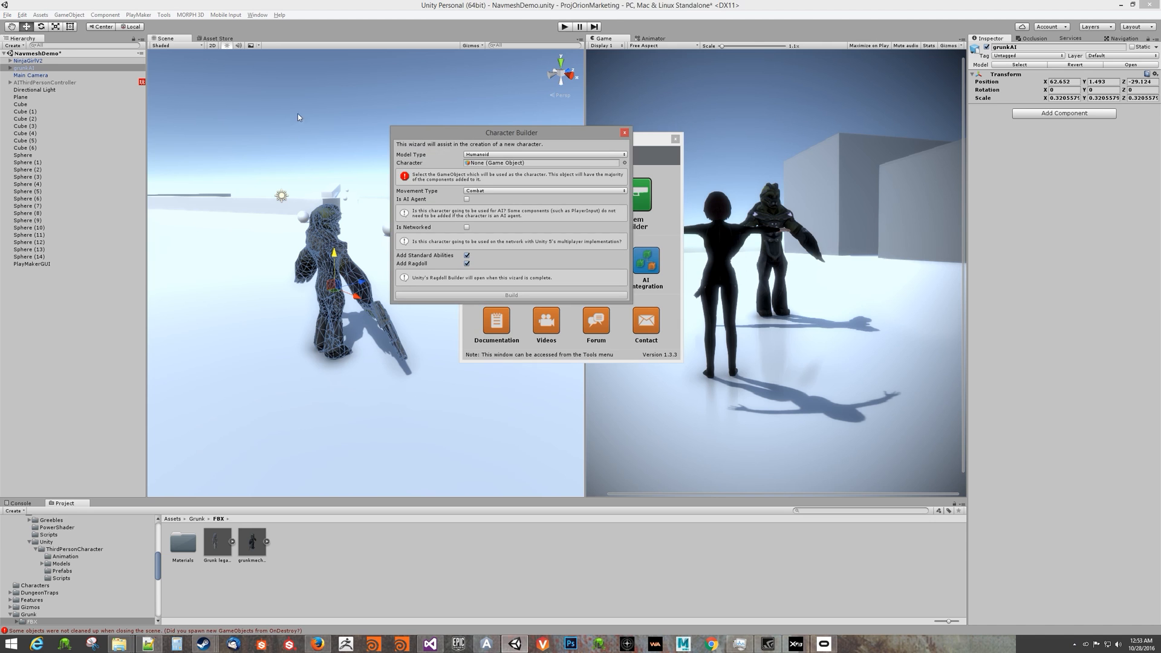
left_click_drag(24, 68, 501, 170)
left_click(467, 199)
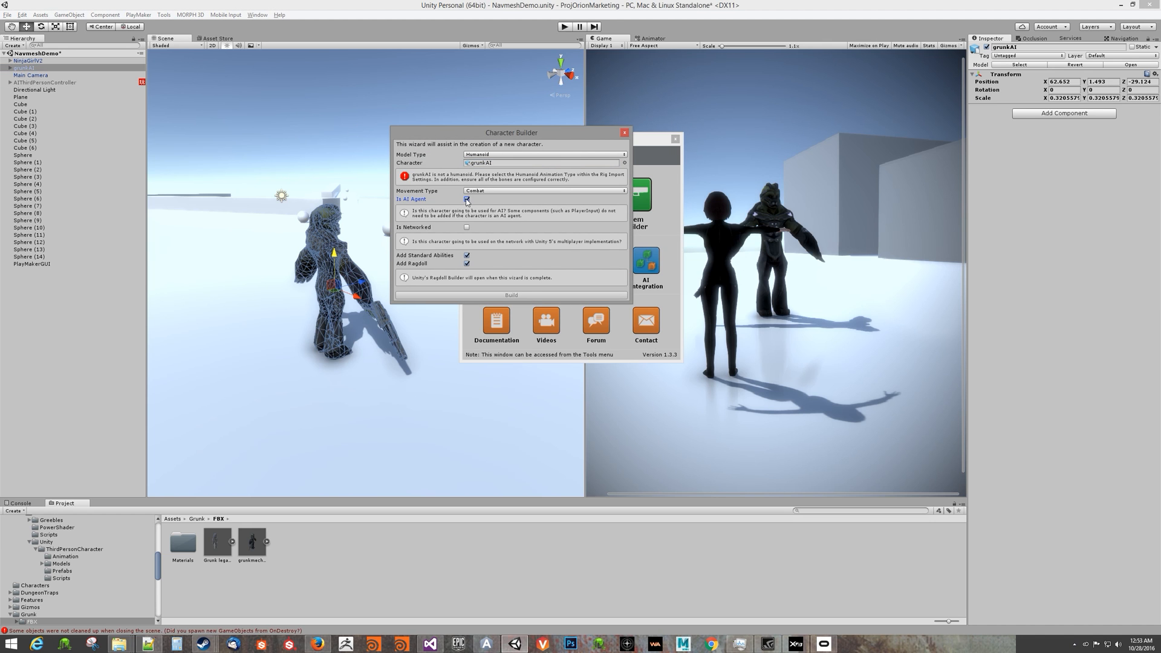
left_click(497, 192)
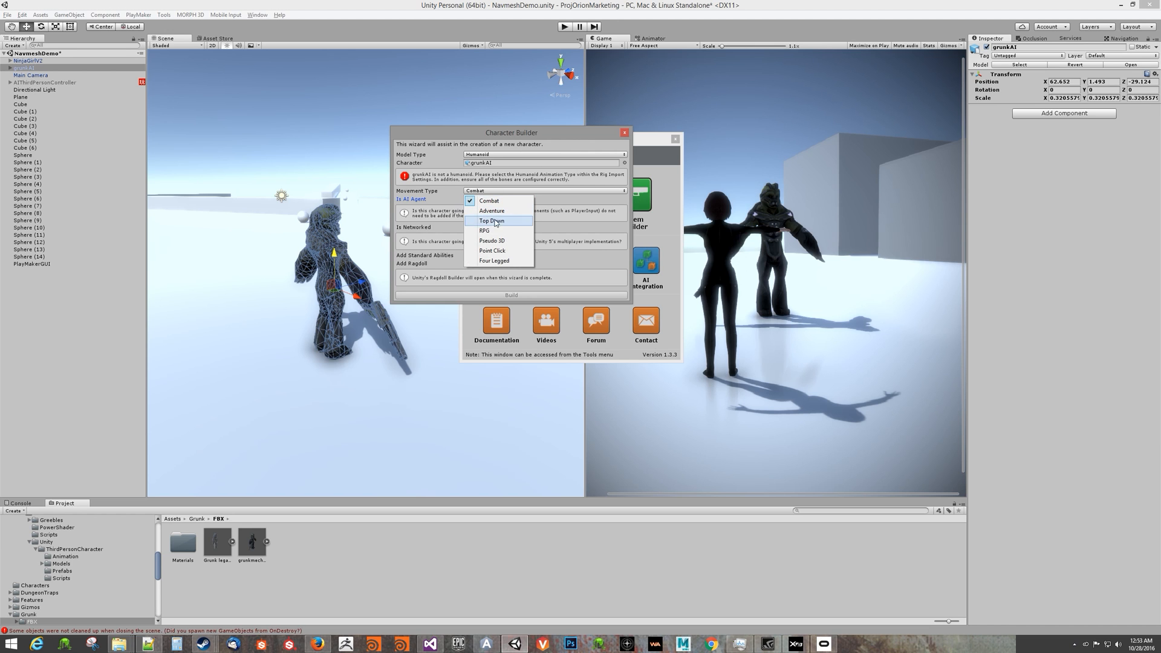
left_click(513, 203)
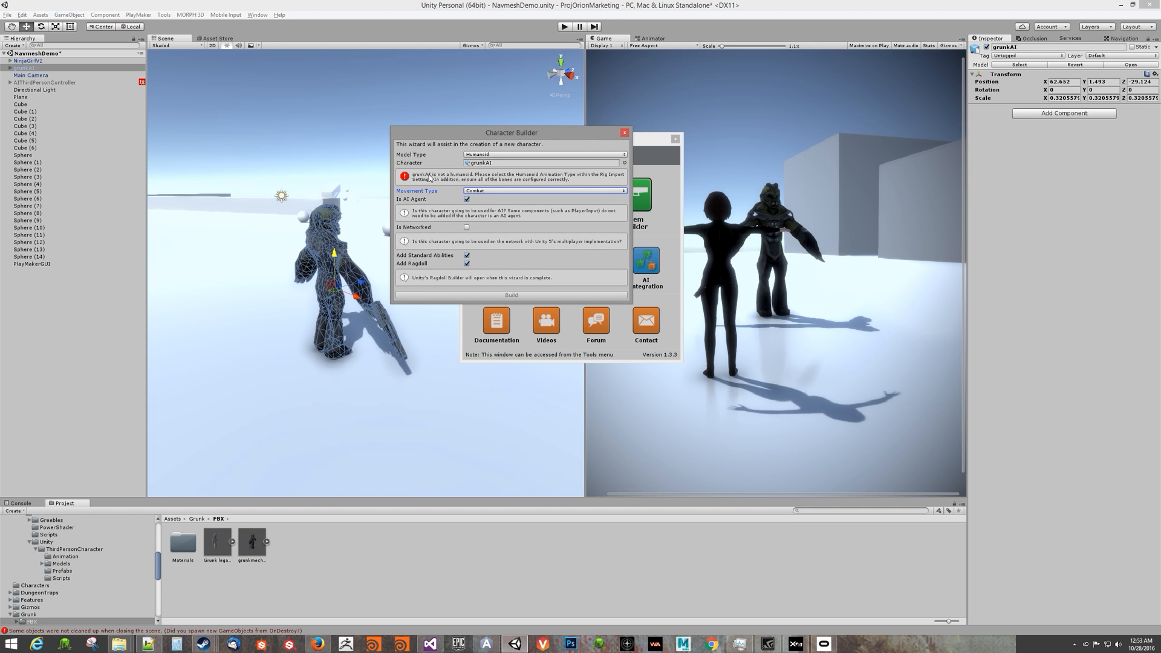
left_click(475, 156)
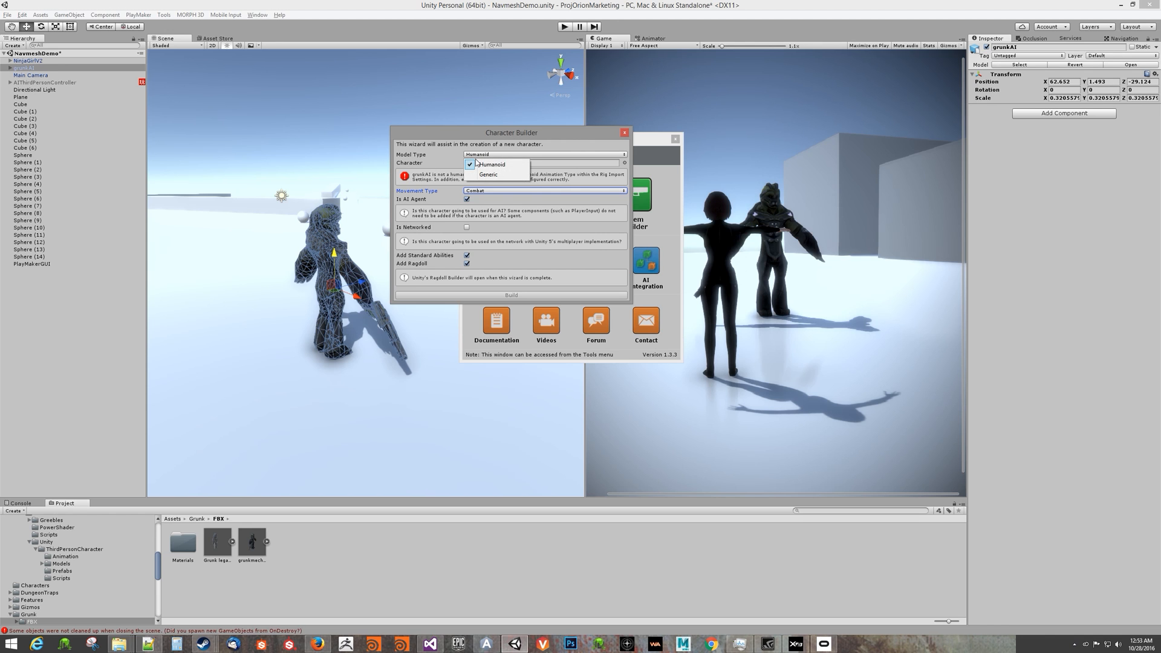
left_click(479, 165)
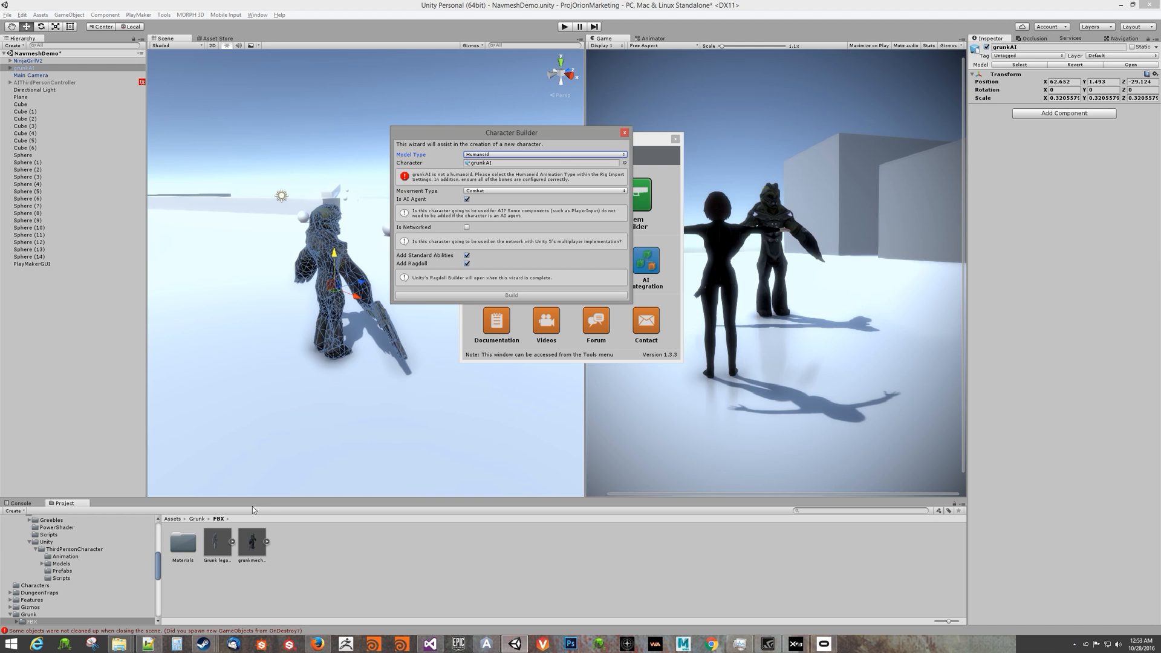
Check the rig import settings of grunkAI's source model, and close the Character Builder.
left_click(252, 540)
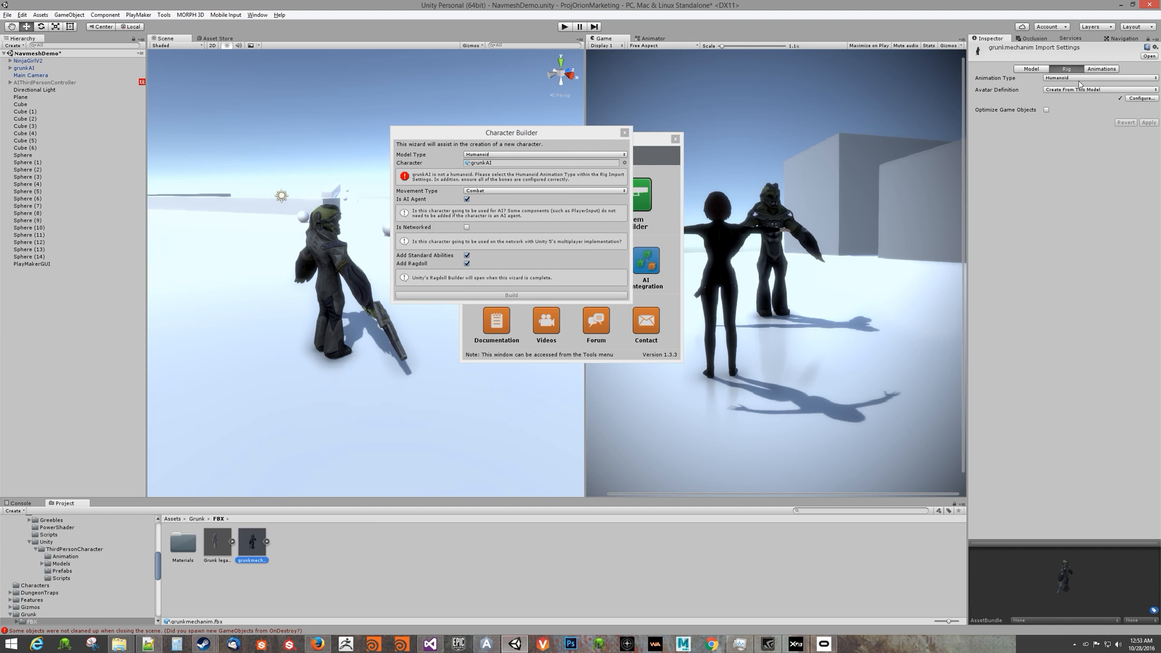
left_click(29, 61)
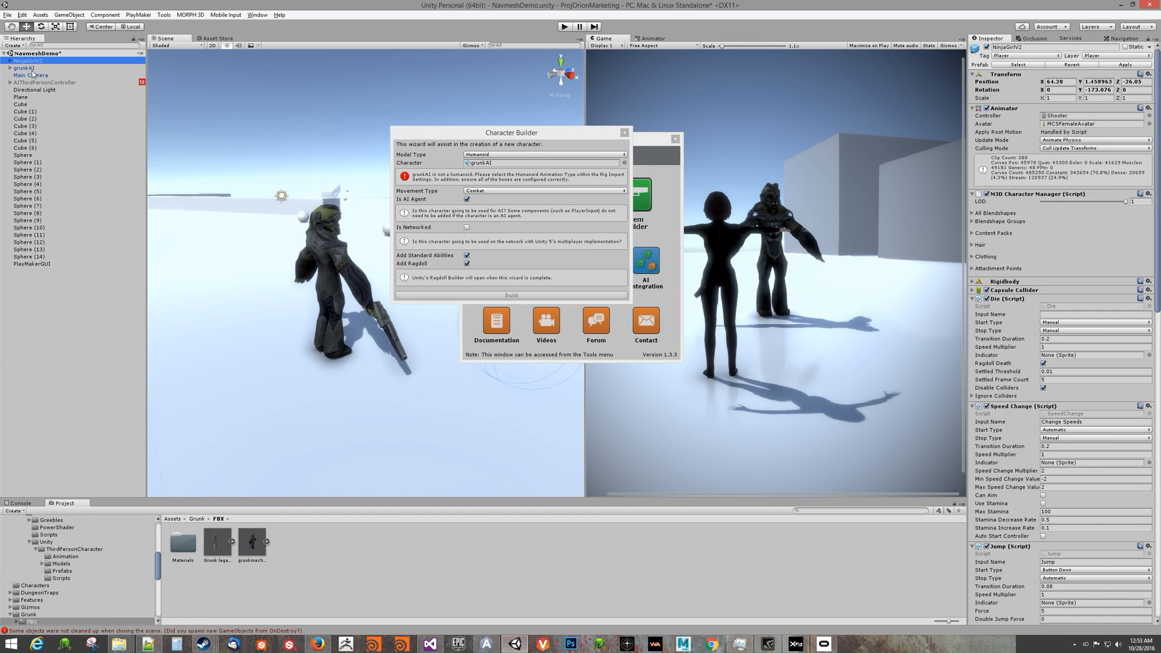
right_click(33, 69)
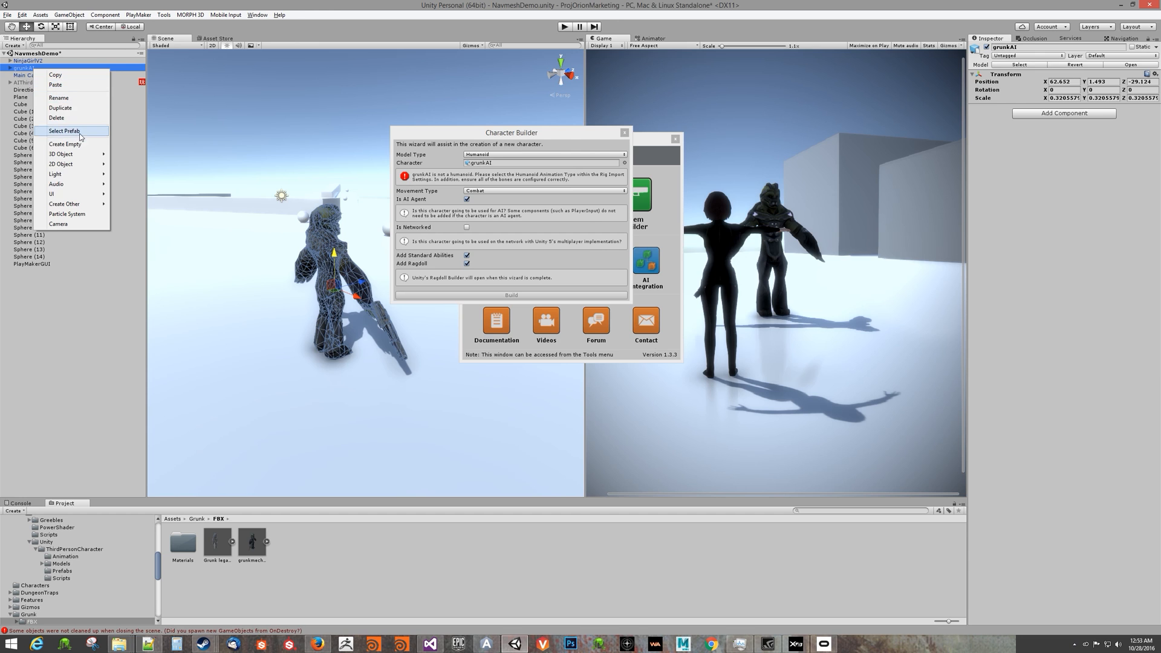
left_click(65, 132)
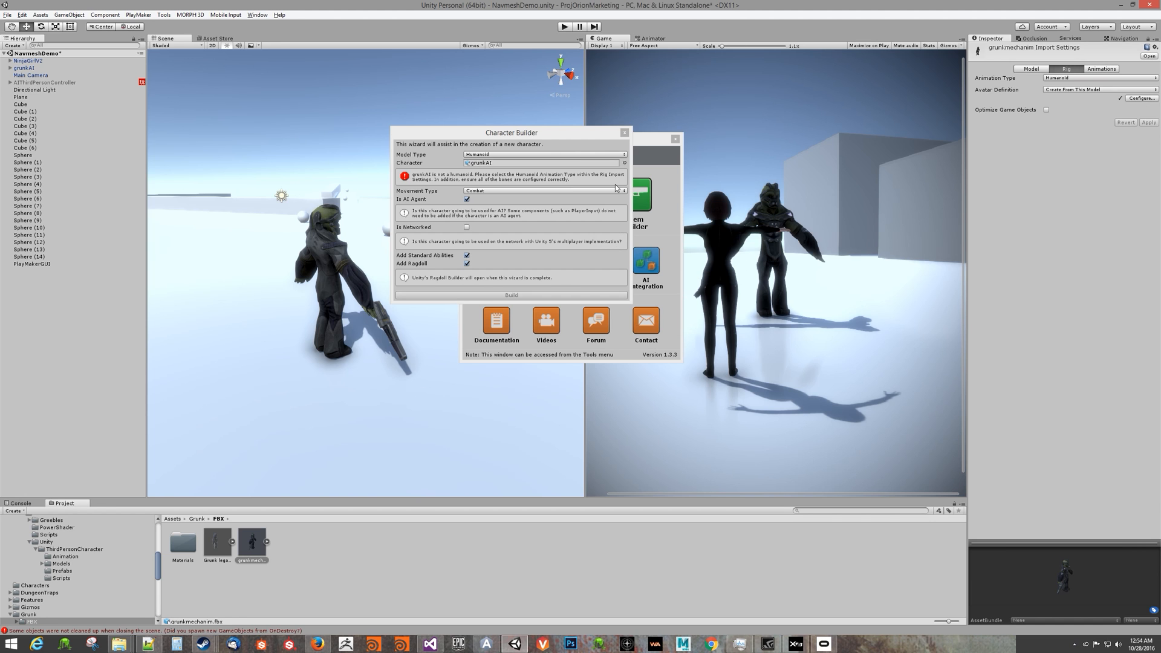
left_click(624, 132)
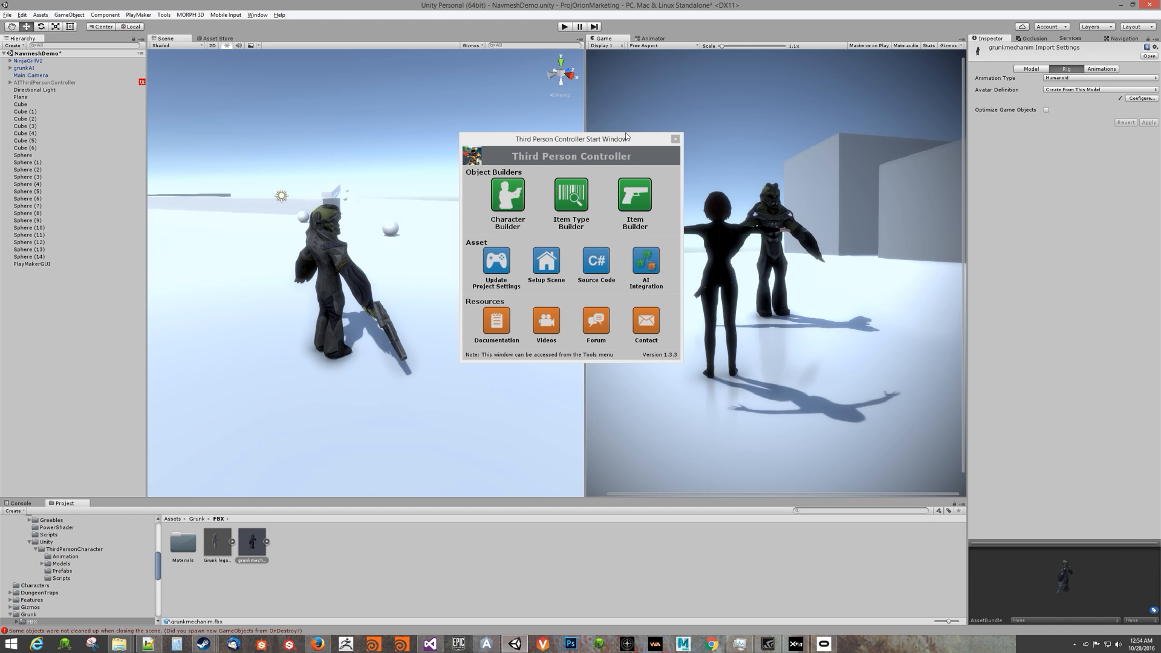
Delete the grunkAI object from the scene.
left_click(54, 81)
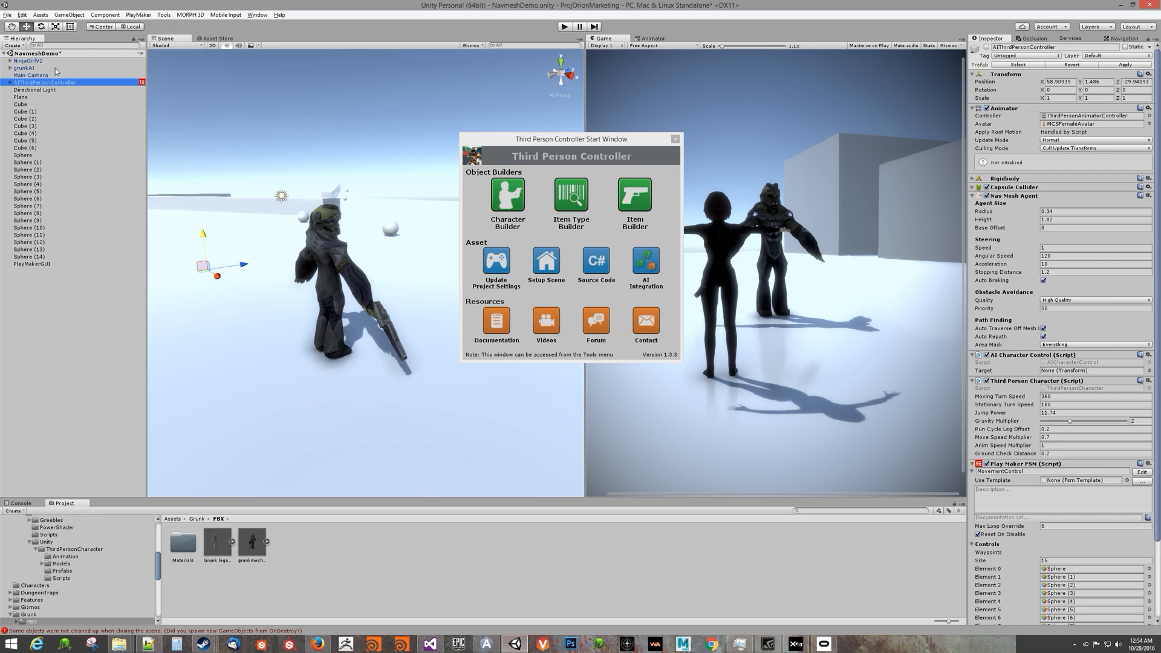
left_click(55, 68)
key("Delete")
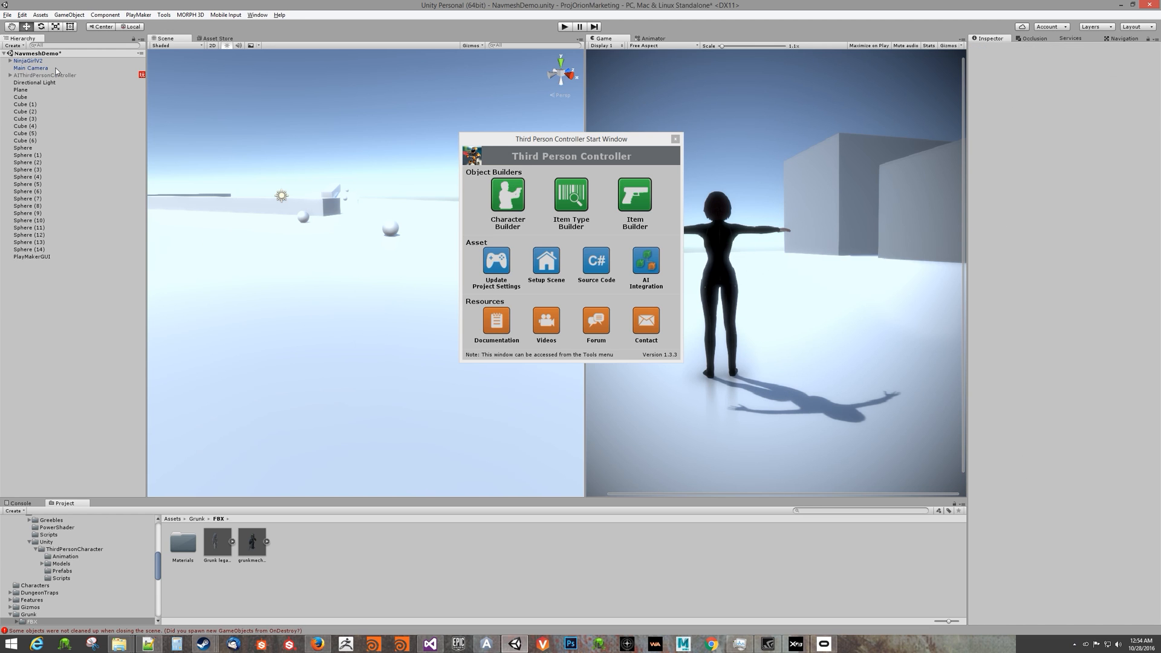
Open the Prefabs folder of the Grunk assets and select the Grunk Mechanim prefab.
left_click(195, 520)
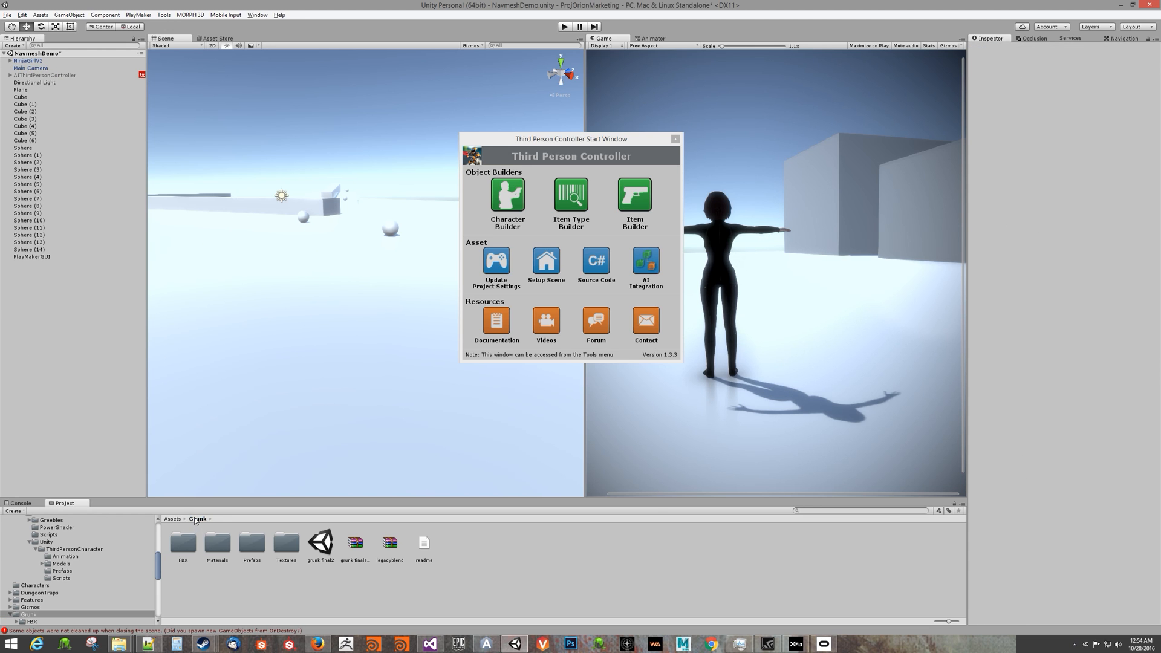
double_click(252, 544)
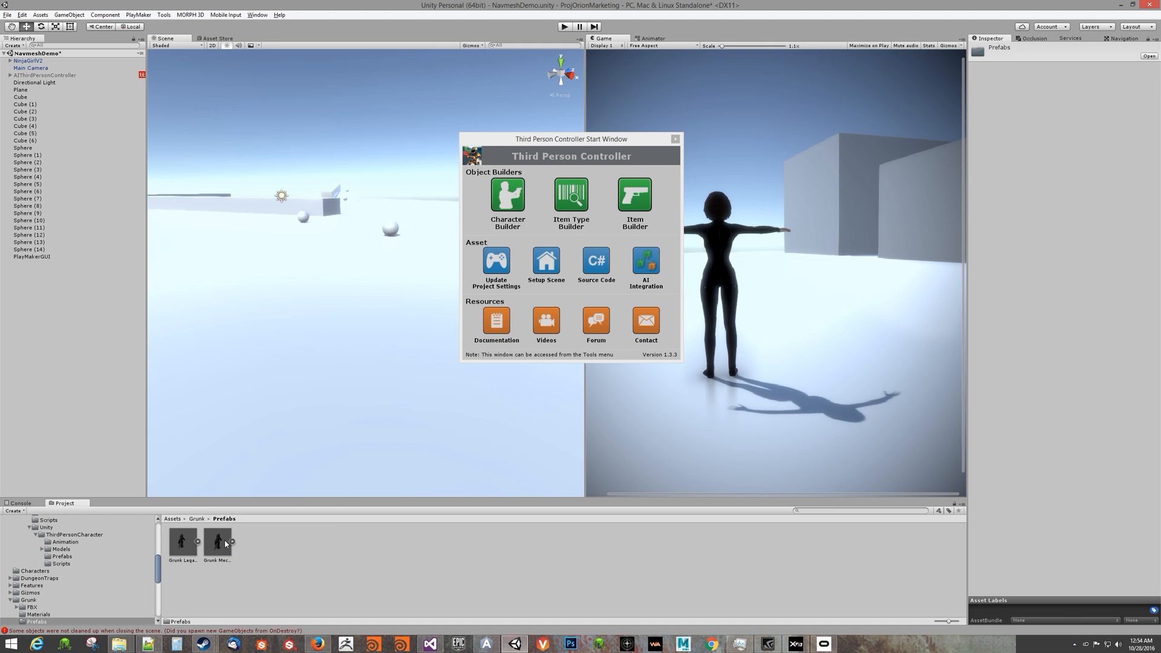
left_click(224, 543)
Place the Grunk Mechanim prefab near the player character and scale it uniformly to about 0.30.
left_click_drag(223, 540, 299, 321)
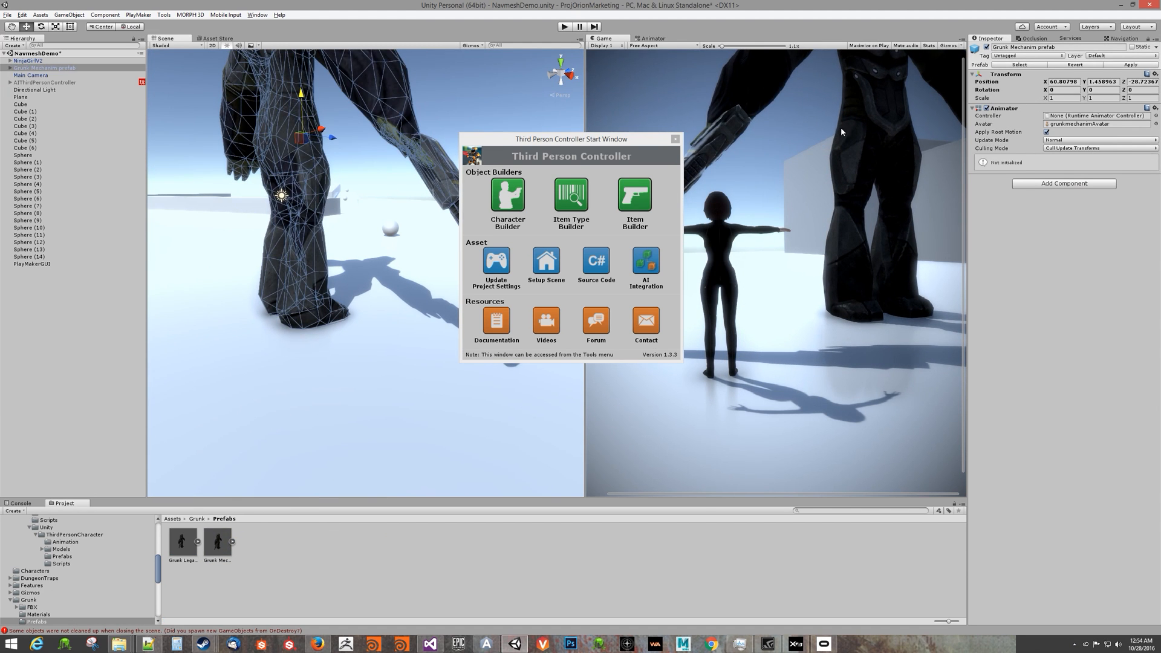
key("r")
left_click_drag(303, 137, 282, 272)
key("w")
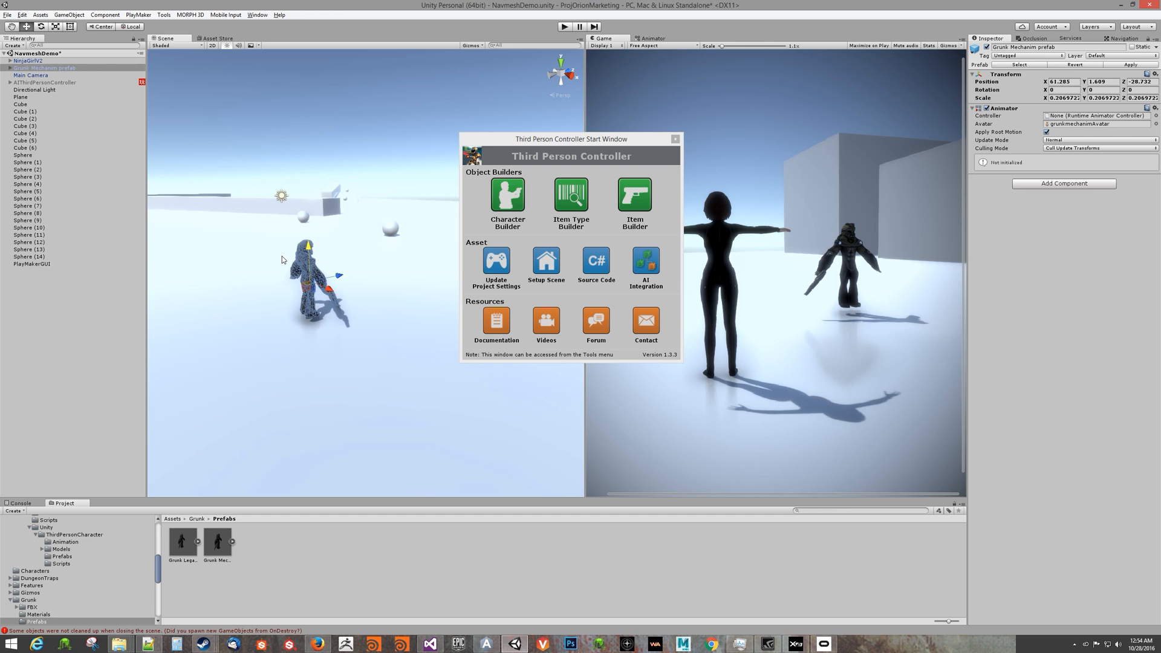
key("r")
left_click_drag(309, 281, 313, 253)
key("w")
key("r")
left_click_drag(309, 278, 307, 234)
key("w")
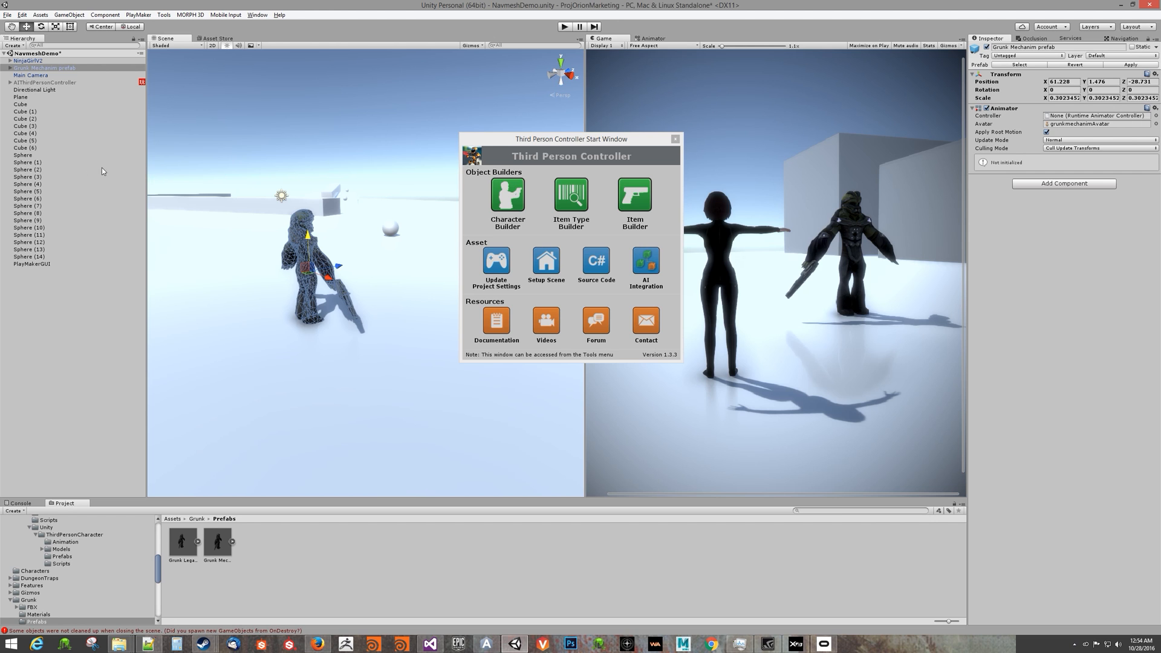
Build the Grunk Mechanim prefab as a Humanoid Combat character without the AI agent option, create its ragdoll, and close the Start Window.
left_click(507, 196)
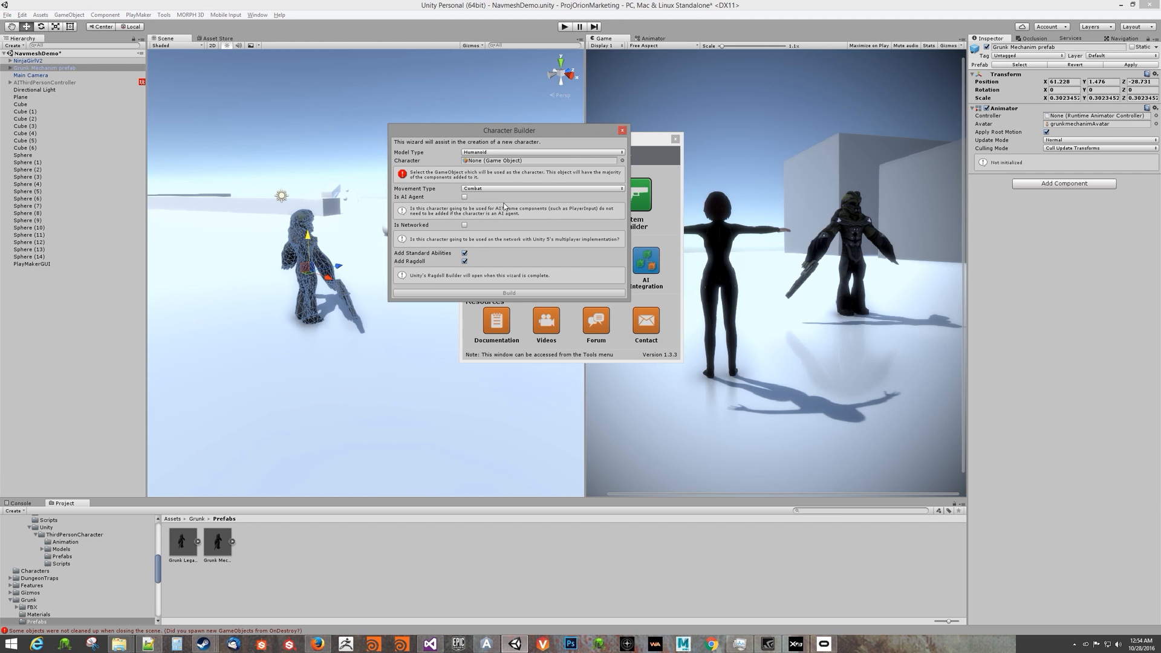
left_click_drag(42, 69, 501, 162)
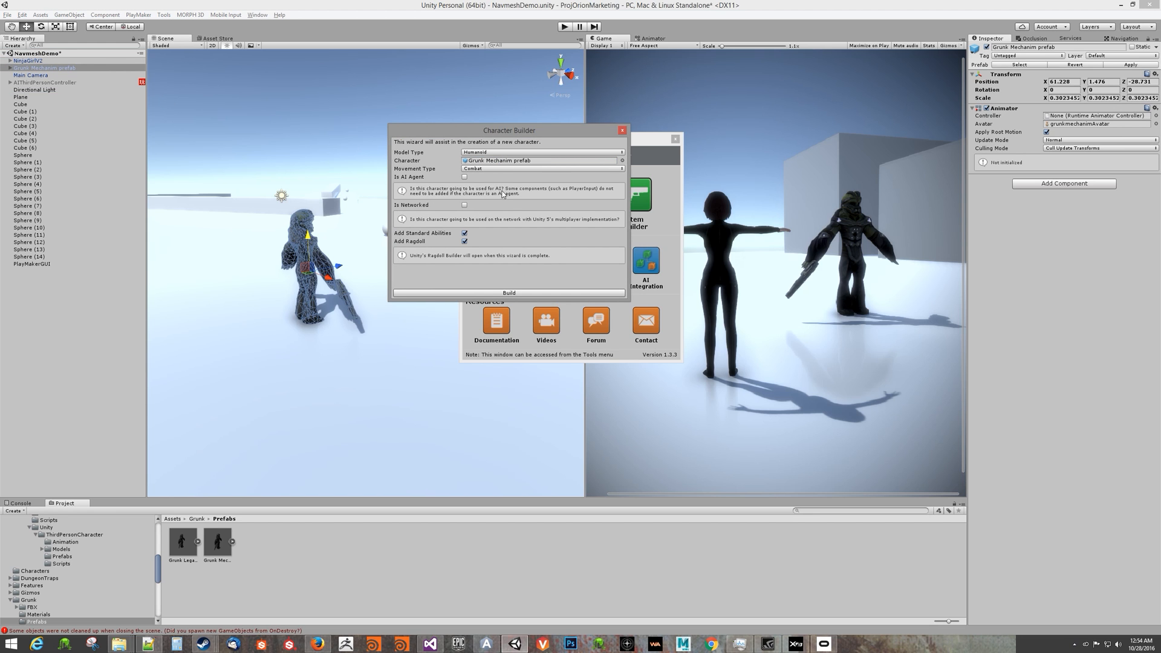
left_click(475, 293)
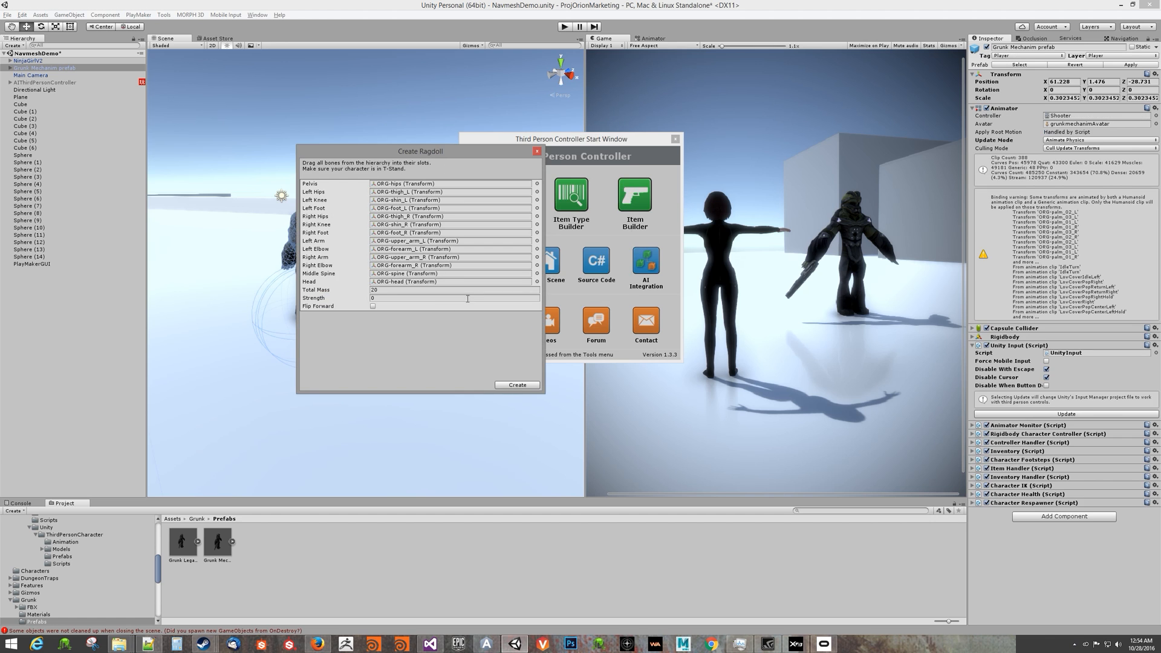
left_click(518, 385)
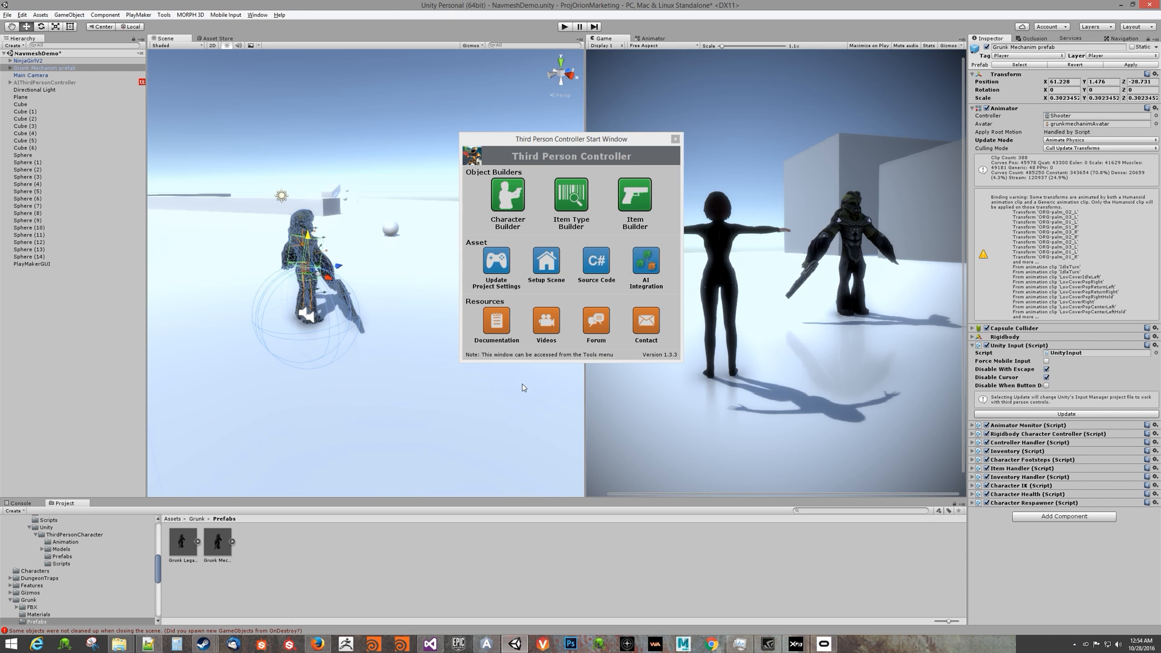
left_click(680, 139)
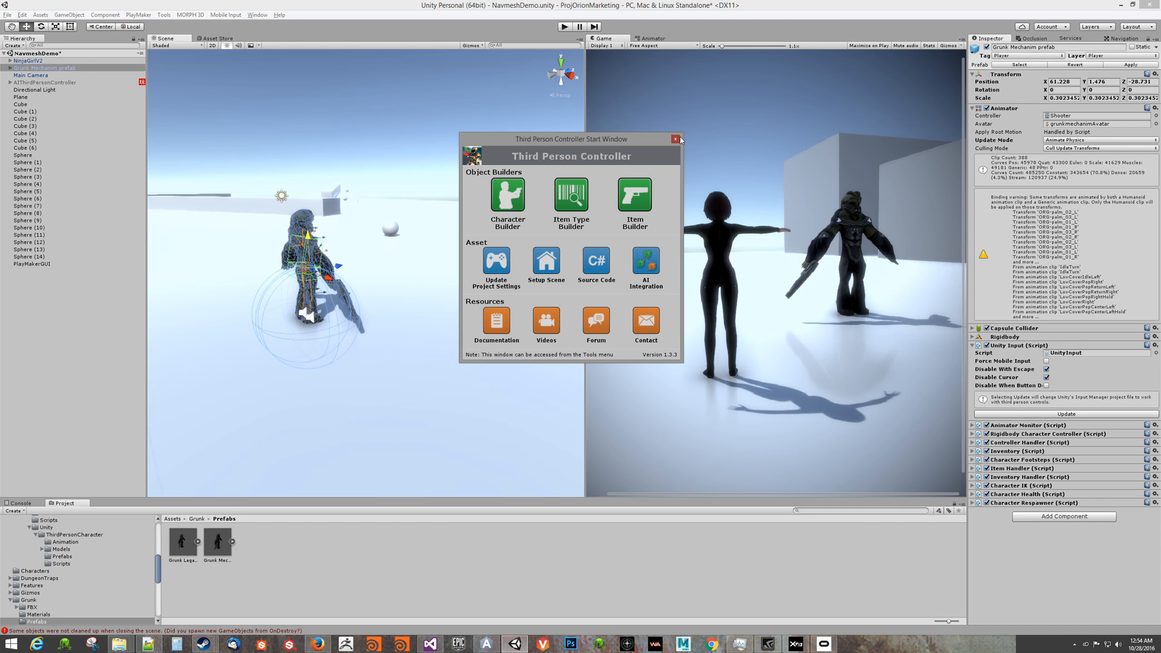
left_click(675, 139)
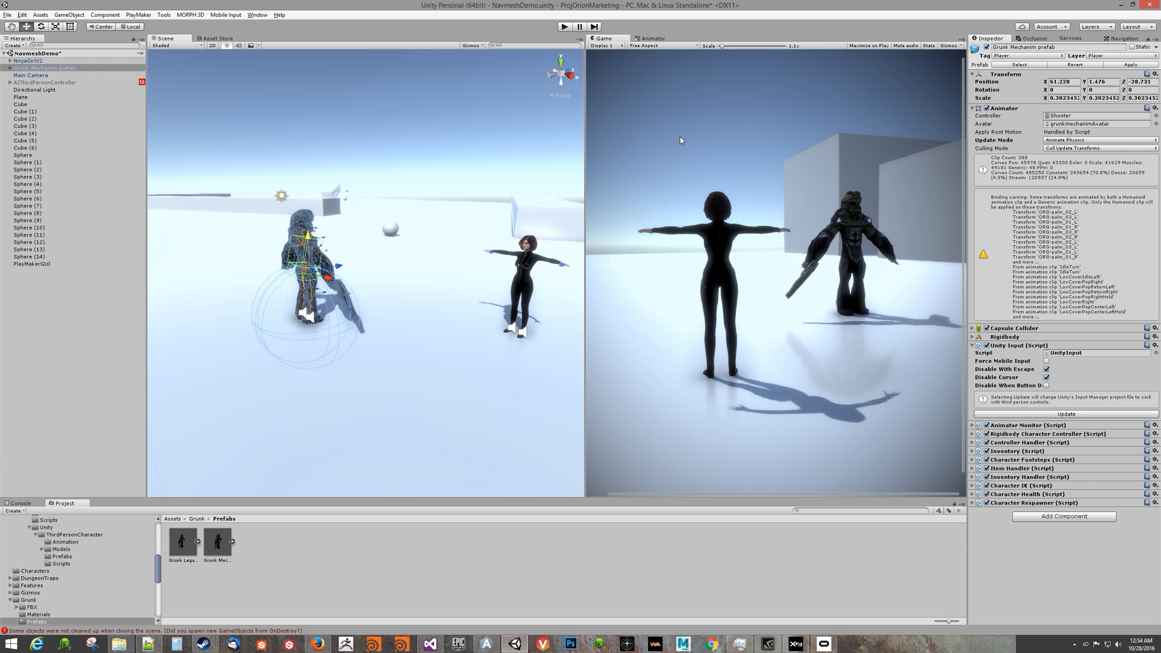
Undo the character build, the scaling and the placement of the Grunk Mechanim prefab.
left_click(1065, 518)
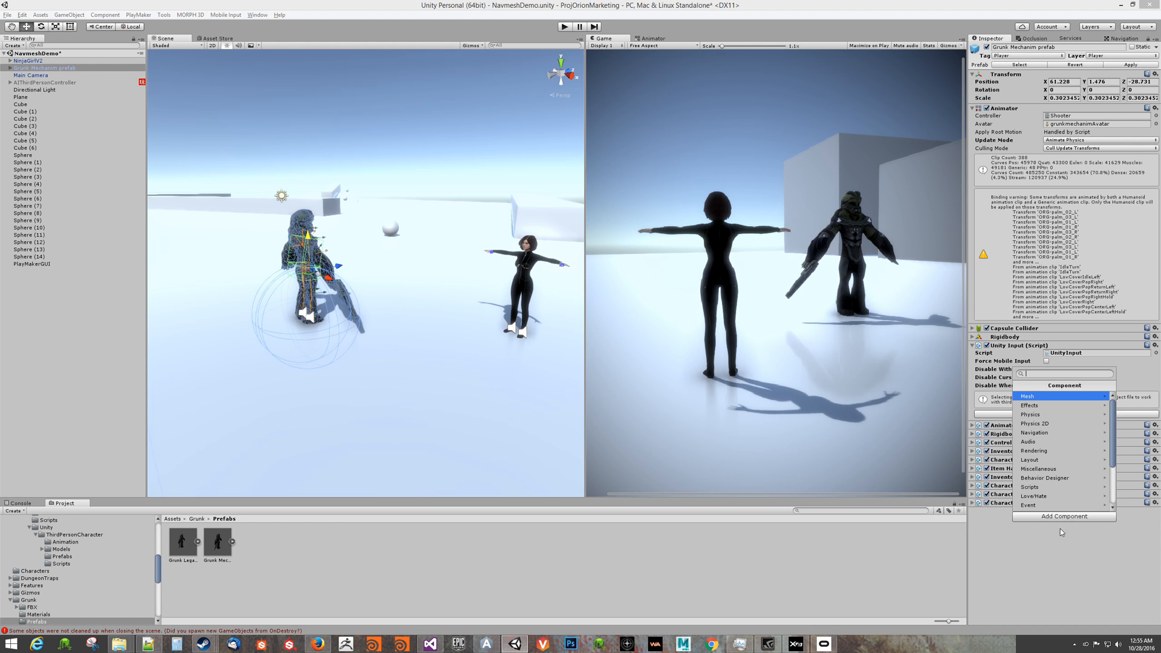
left_click(1061, 529)
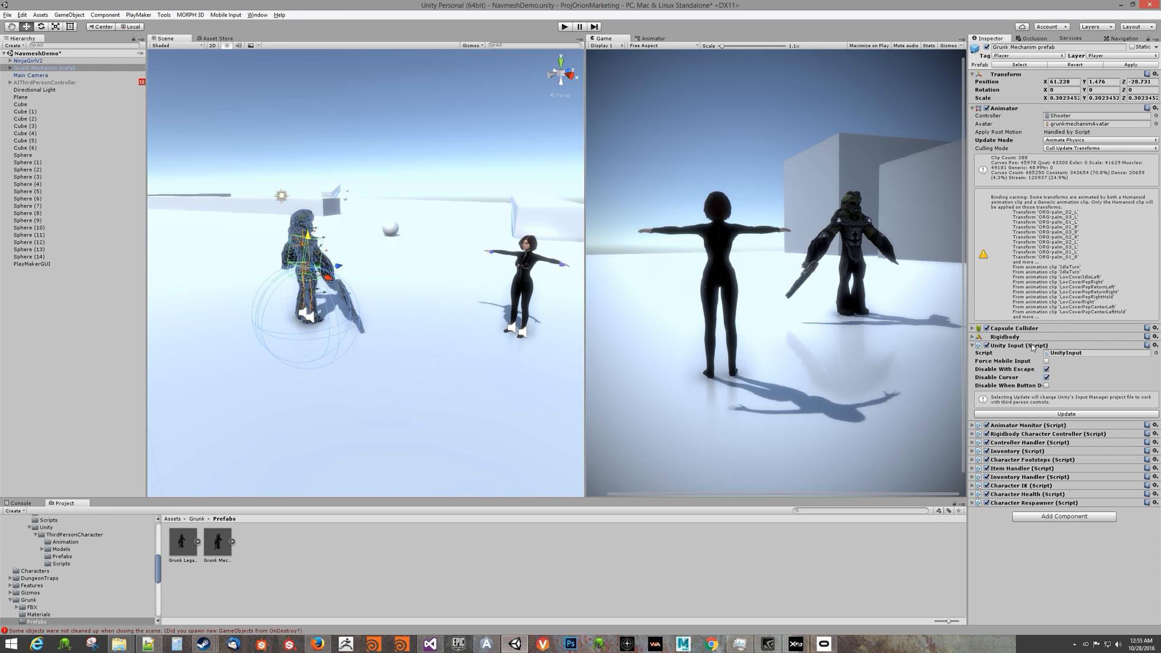
key("ctrl+z")
key("ctrl+z")
key("ctrl+z")
key("ctrl+z")
key("ctrl+z")
key("ctrl+z")
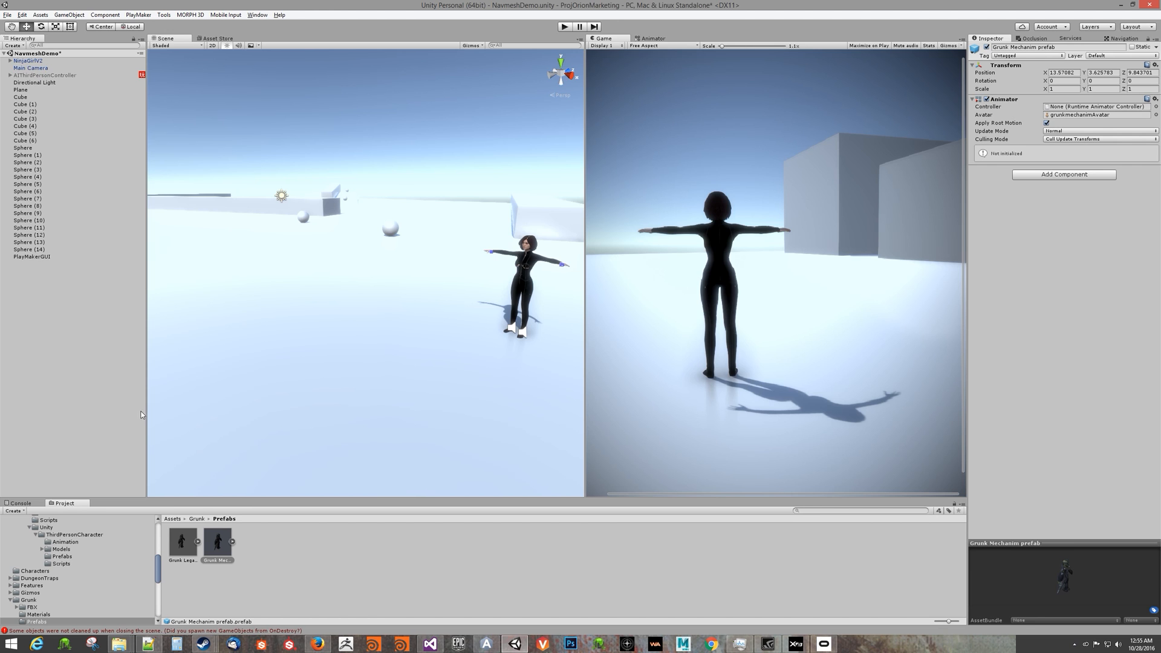
Place the Grunk Mechanim prefab near the player character again and scale it uniformly to about 0.37.
left_click_drag(217, 541, 328, 315)
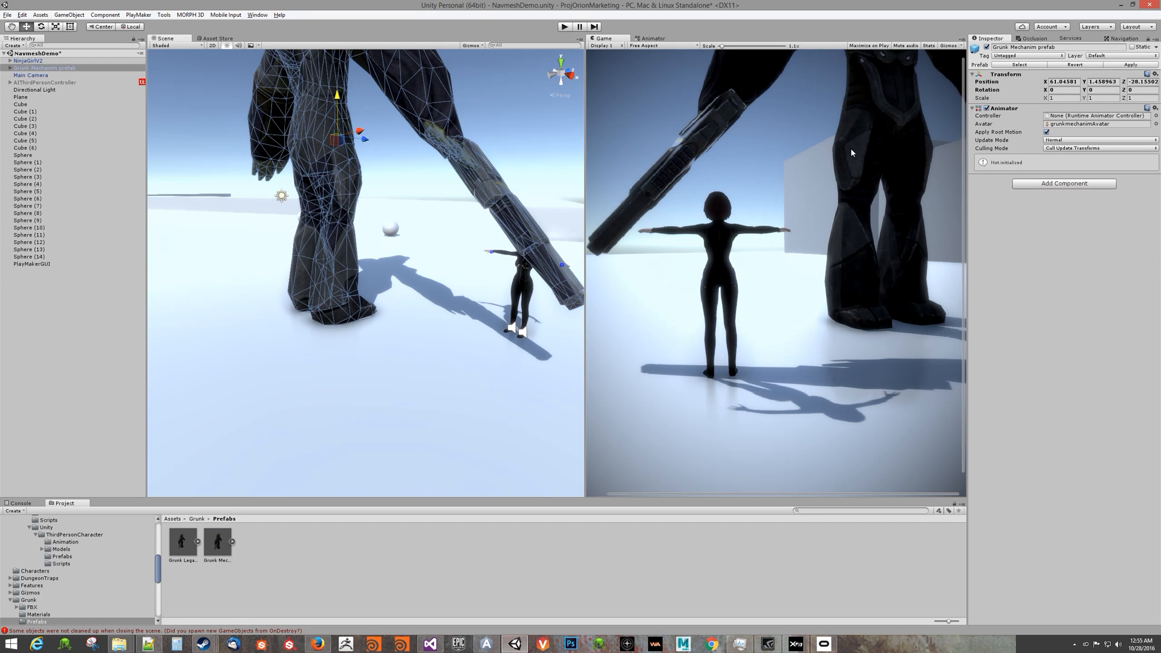
key("r")
left_click_drag(339, 139, 307, 227)
key("w")
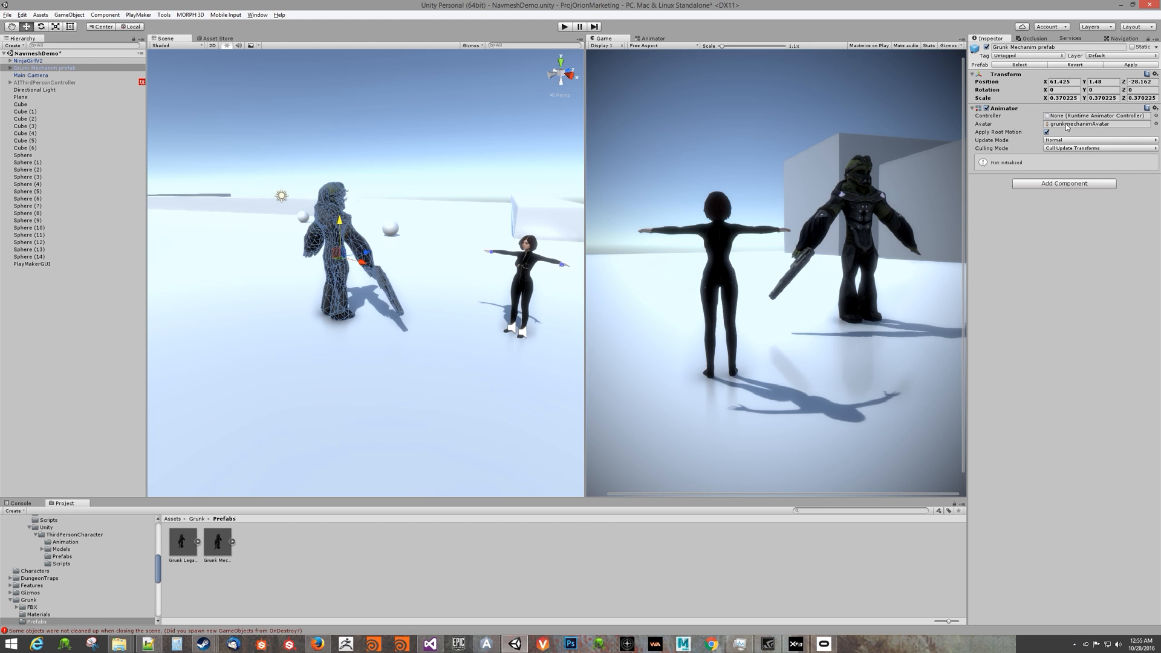
Remove the placed Grunk's Animator component and try to configure it in the Character Builder as a Humanoid AI agent.
left_click(1155, 108)
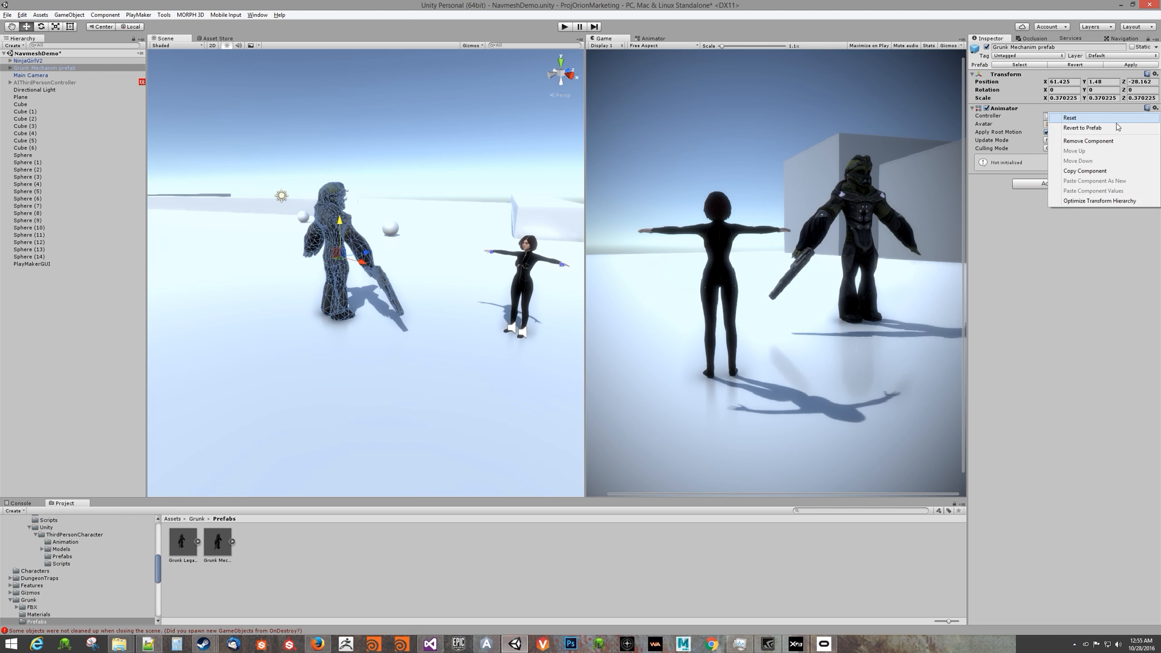
left_click(1110, 141)
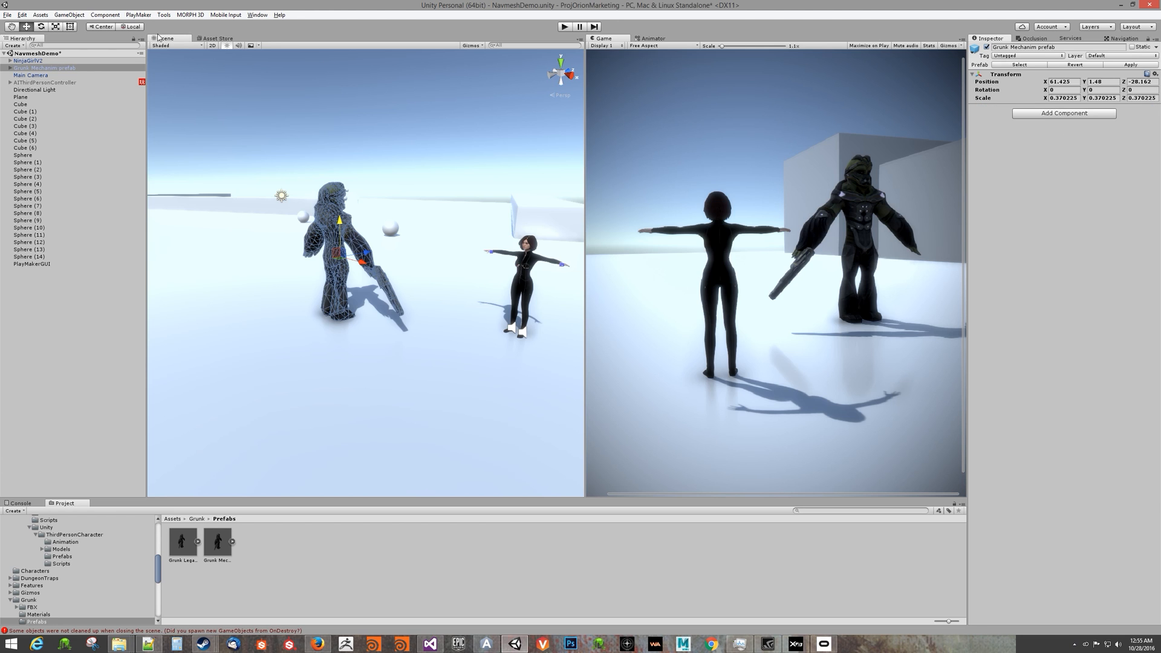
left_click(163, 15)
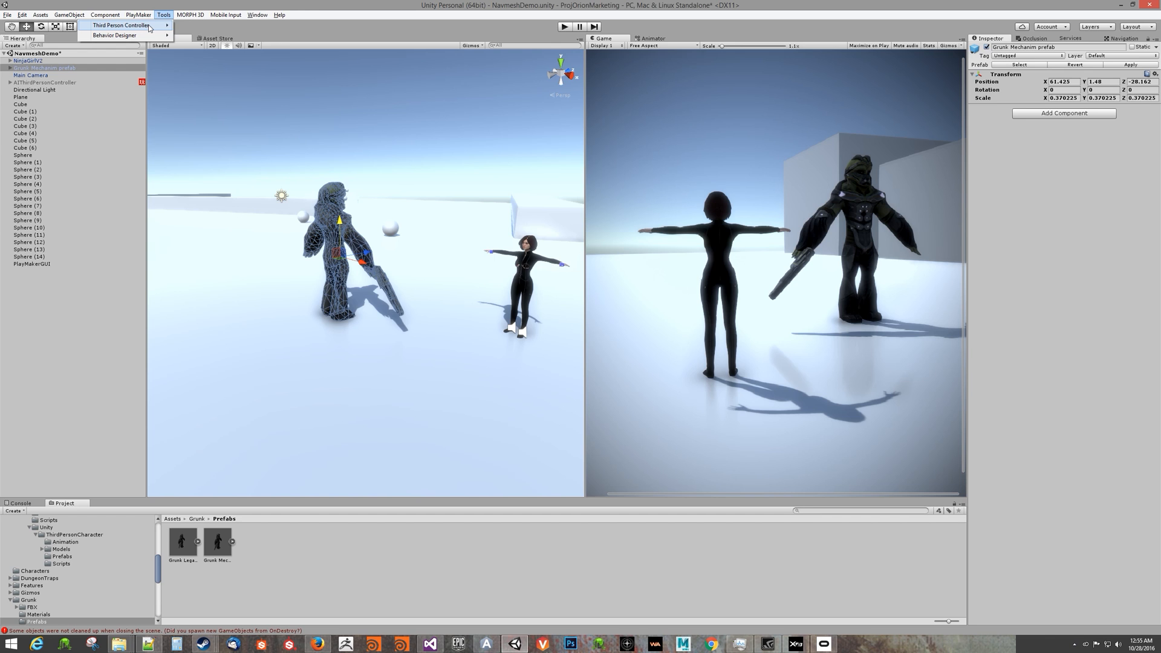
mouse_move(149, 27)
left_click(199, 38)
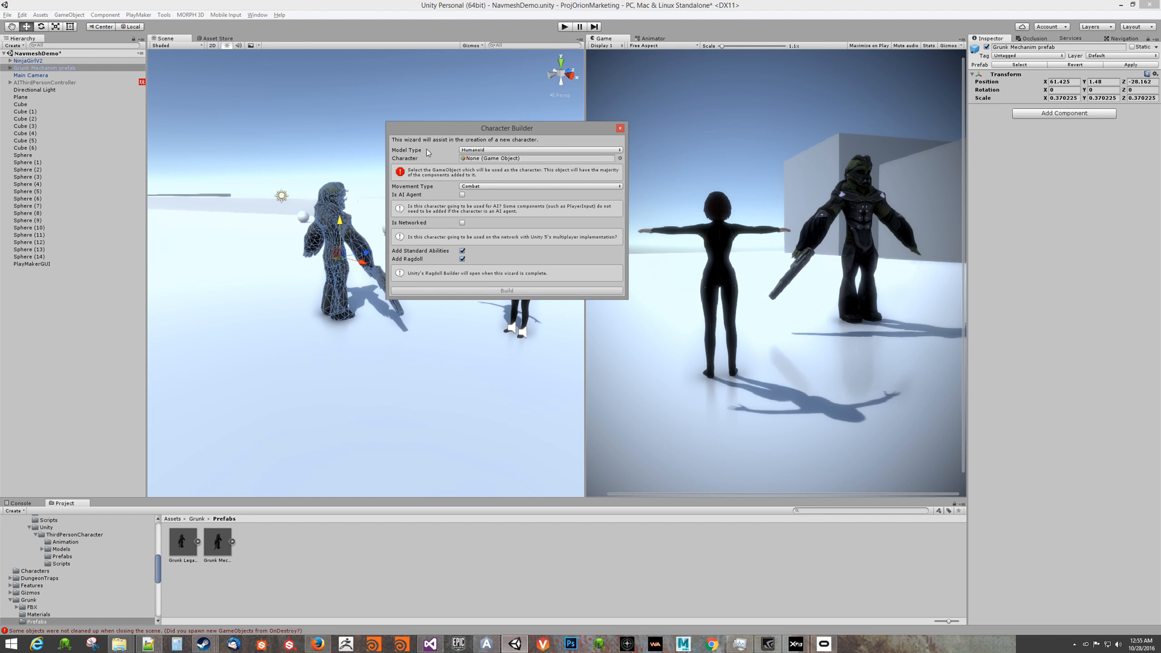
left_click_drag(35, 68, 495, 162)
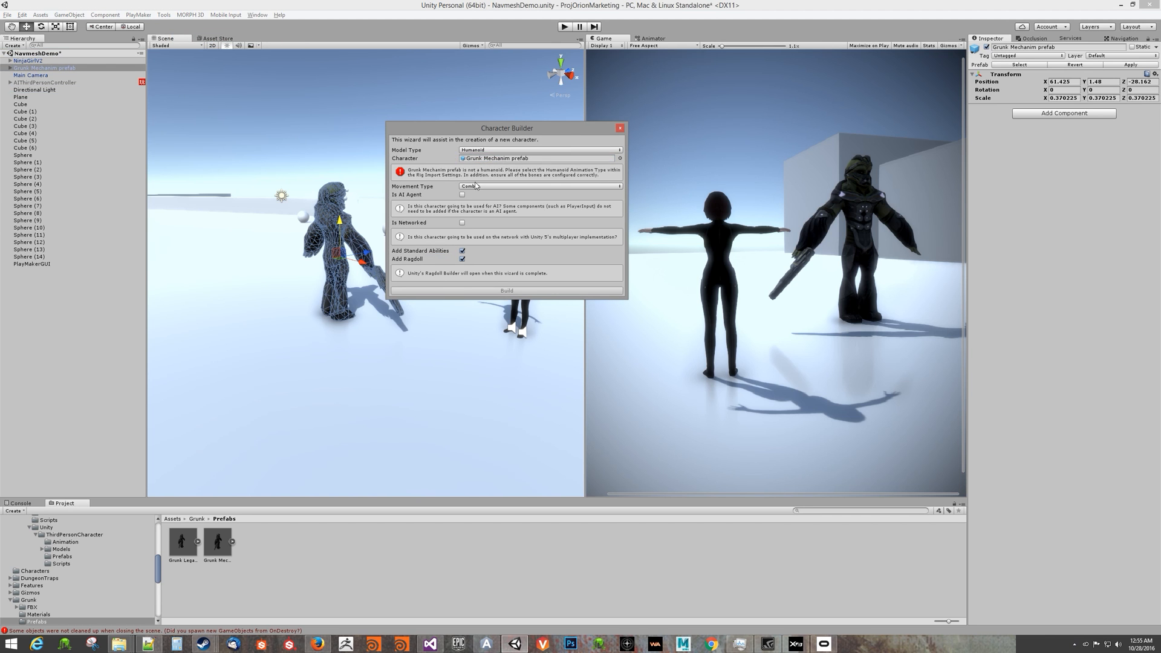
left_click(463, 195)
left_click(619, 128)
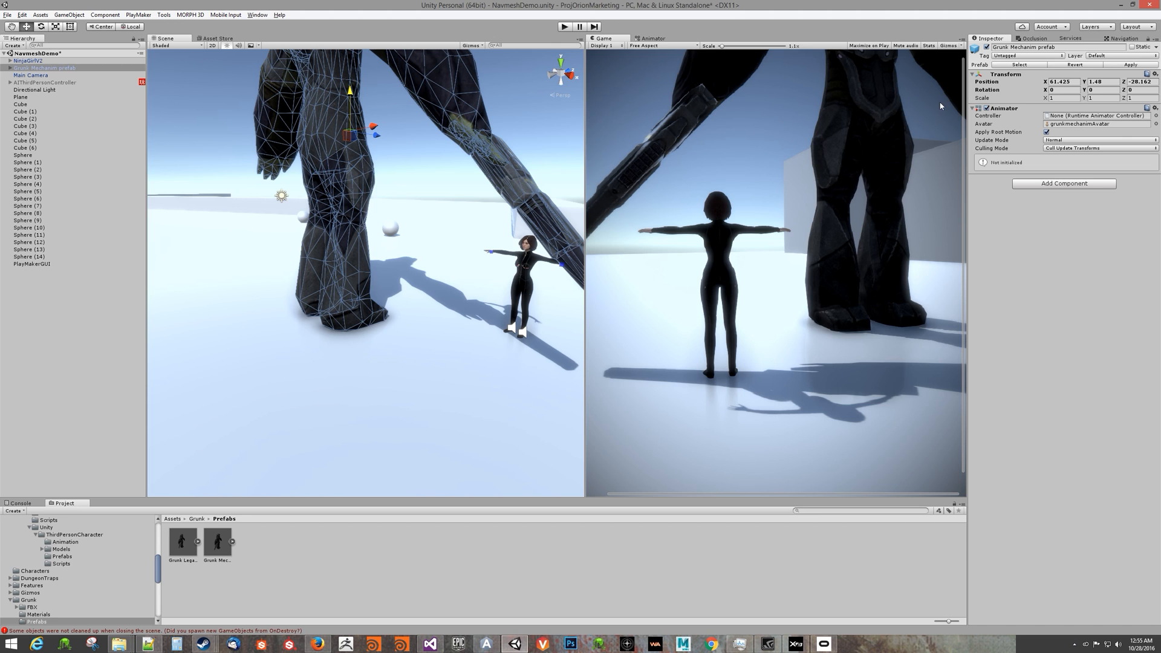
Scale the placed Grunk uniformly to about 0.31 so it roughly matches the player character.
key("r")
left_click_drag(358, 138, 307, 247)
key("w")
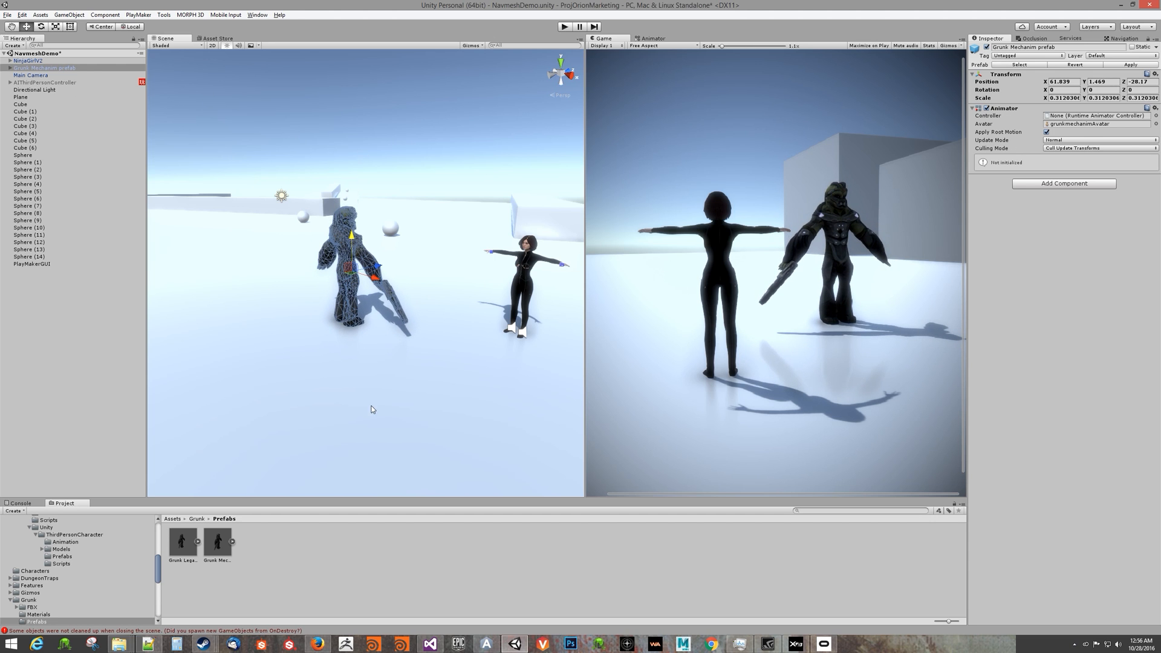
Build the placed Grunk as a Humanoid Combat AI agent with standard abilities and a ragdoll of total mass 20, and close the Start Window.
left_click(163, 14)
mouse_move(163, 27)
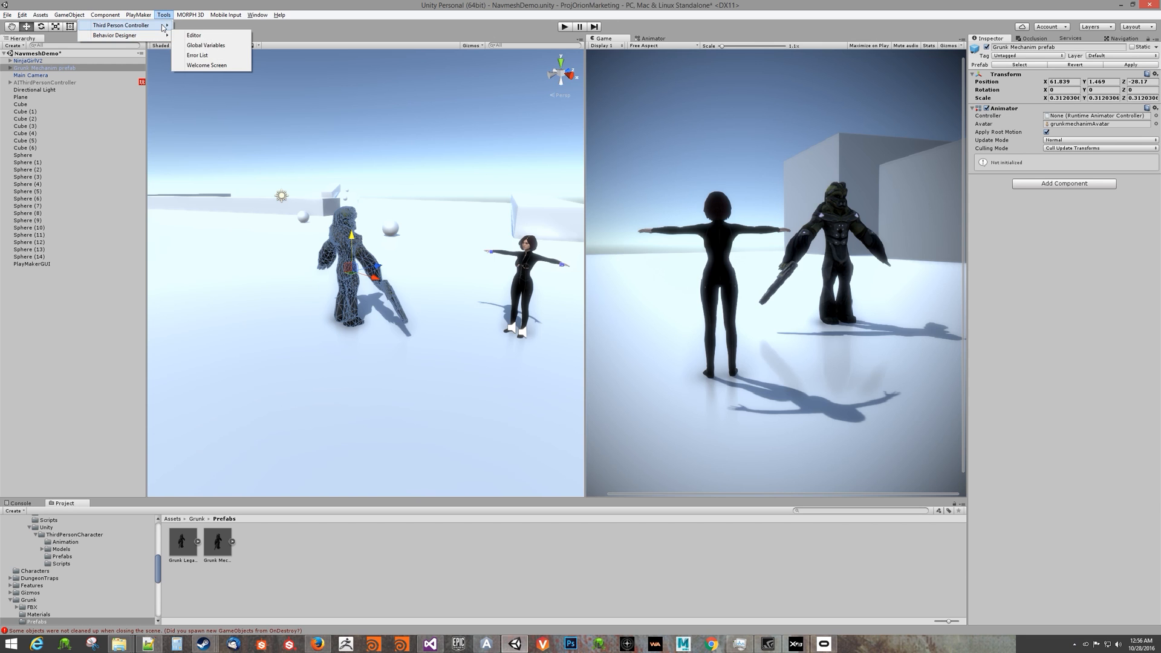
left_click(202, 26)
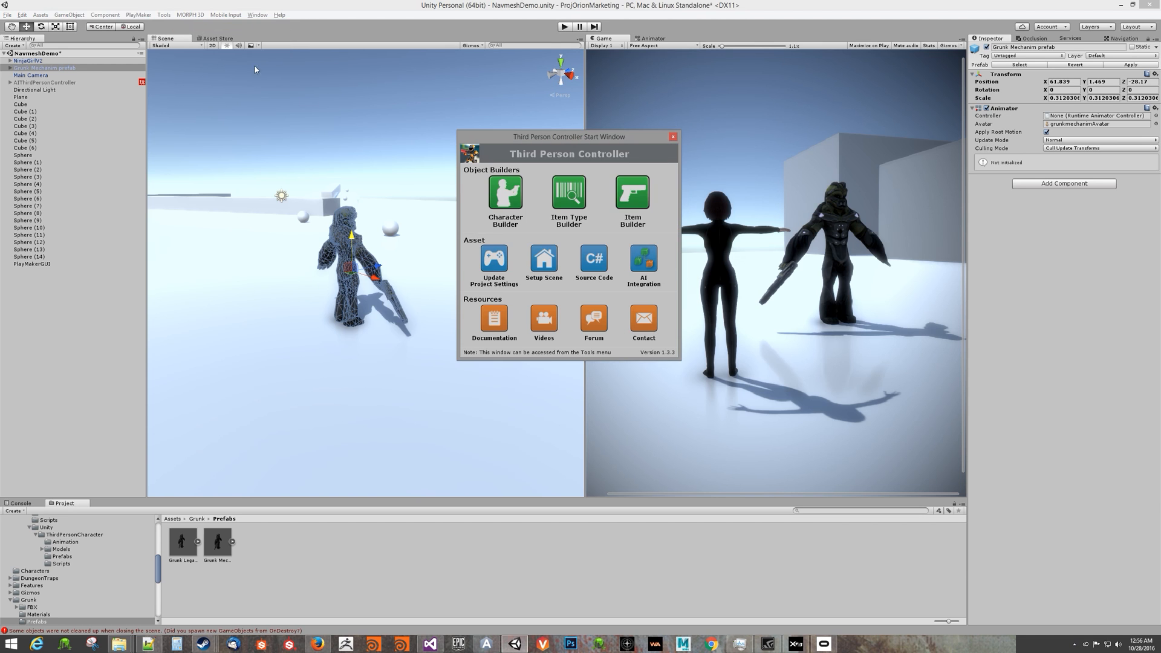
left_click(507, 192)
left_click_drag(51, 68, 493, 158)
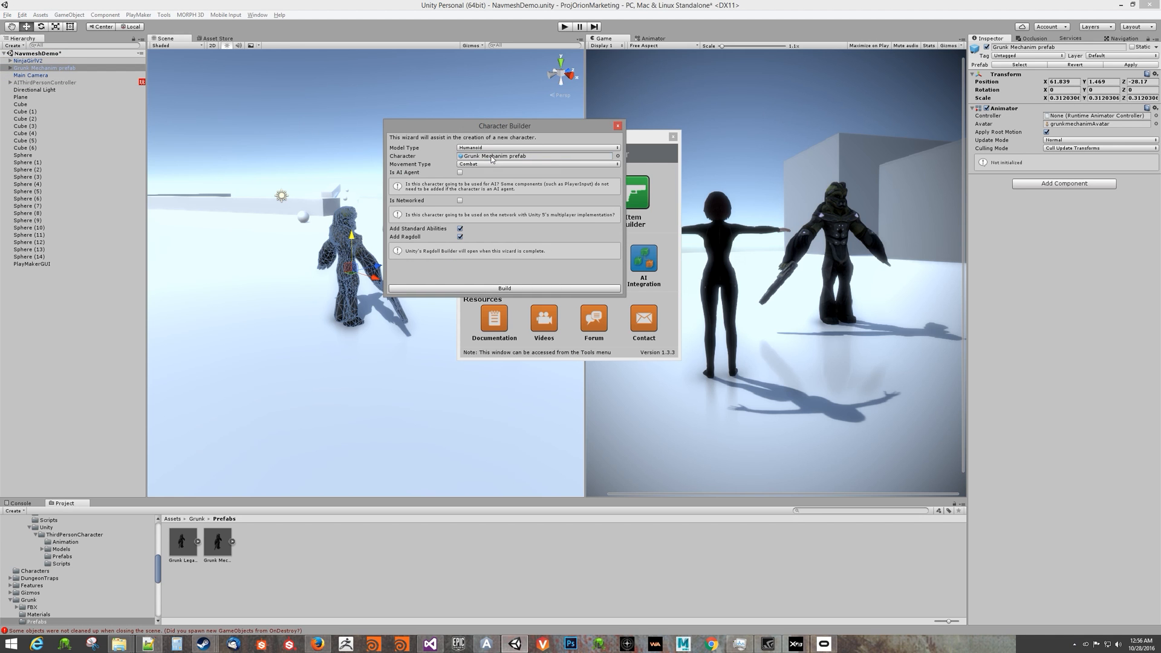
left_click(460, 172)
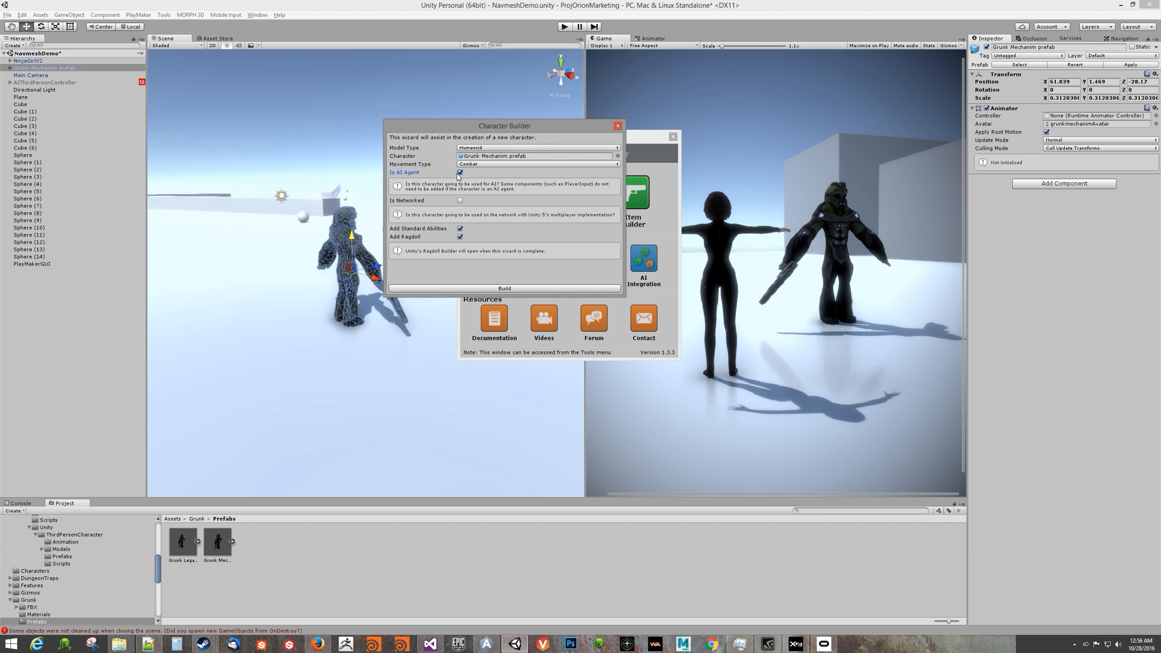
left_click(469, 289)
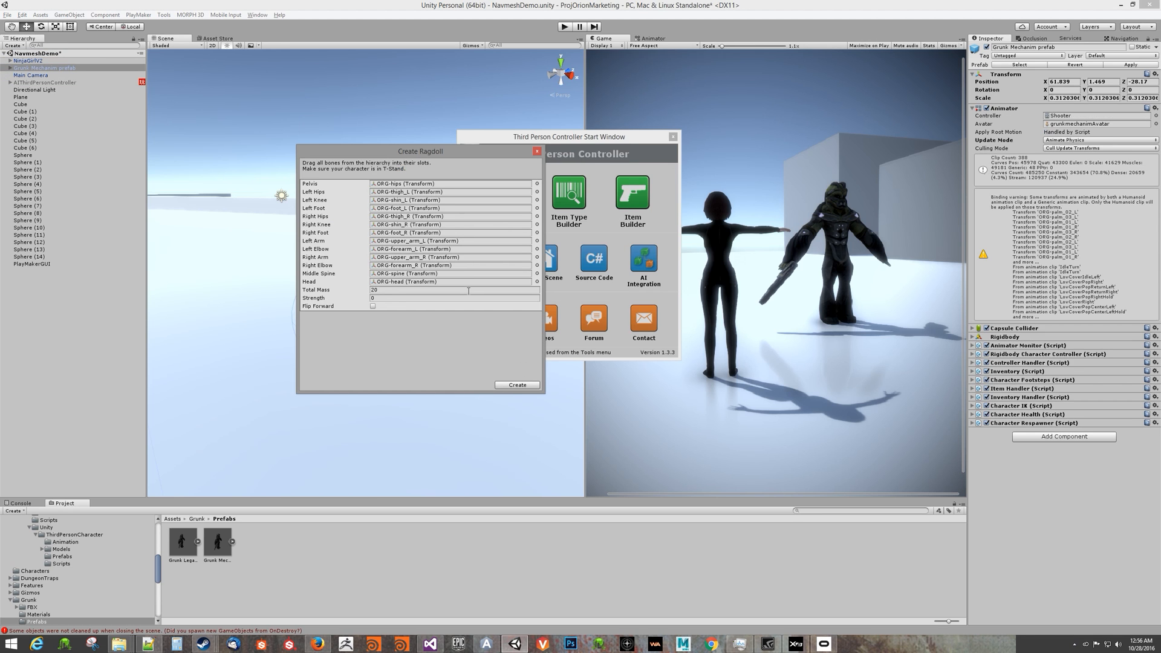
left_click(517, 386)
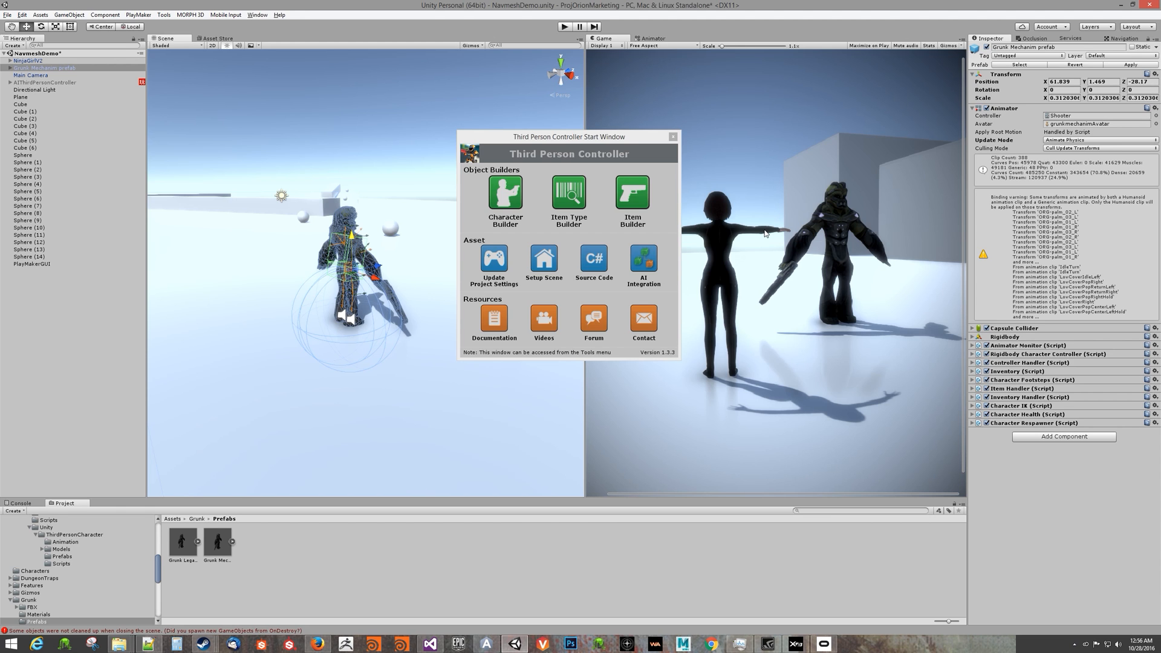
scroll(743, 93, "down", 3)
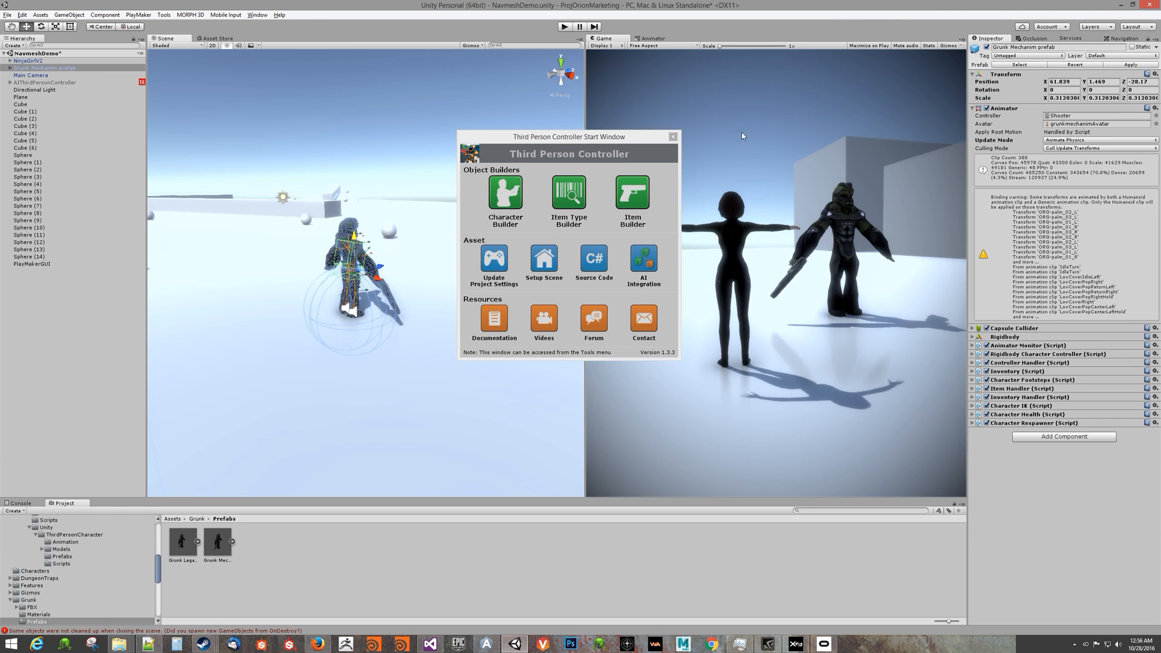
scroll(732, 154, "down", 1)
left_click(673, 137)
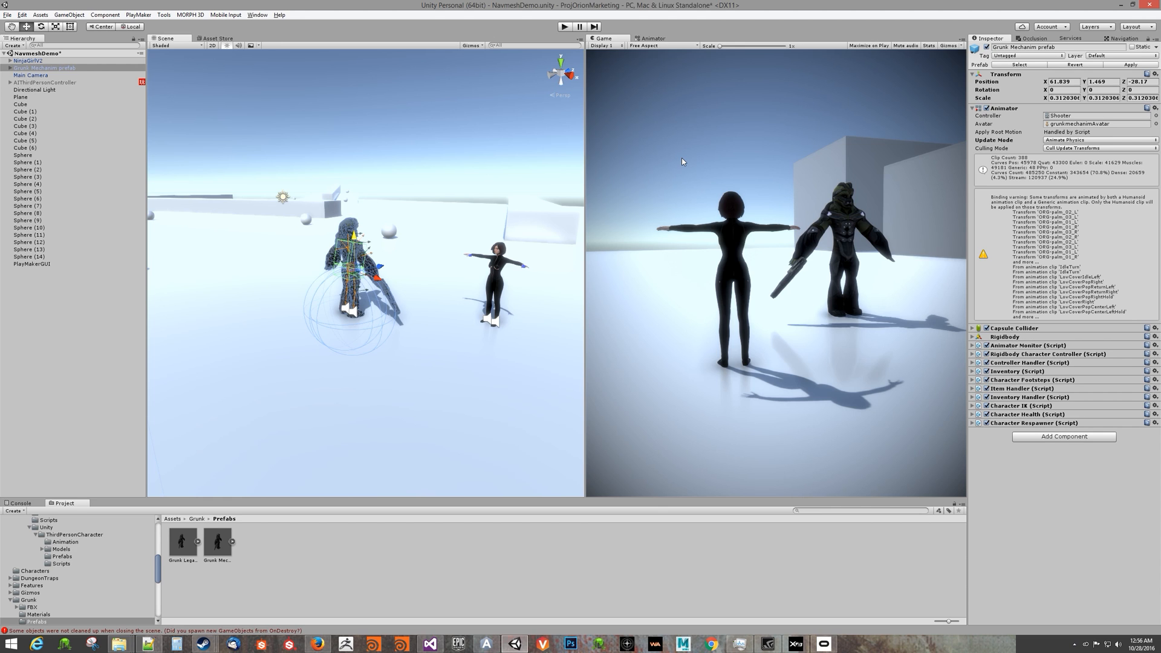
Add a Nav Mesh Agent component to the Grunk Mechanim prefab object in the scene.
left_click(1068, 440)
type("agen")
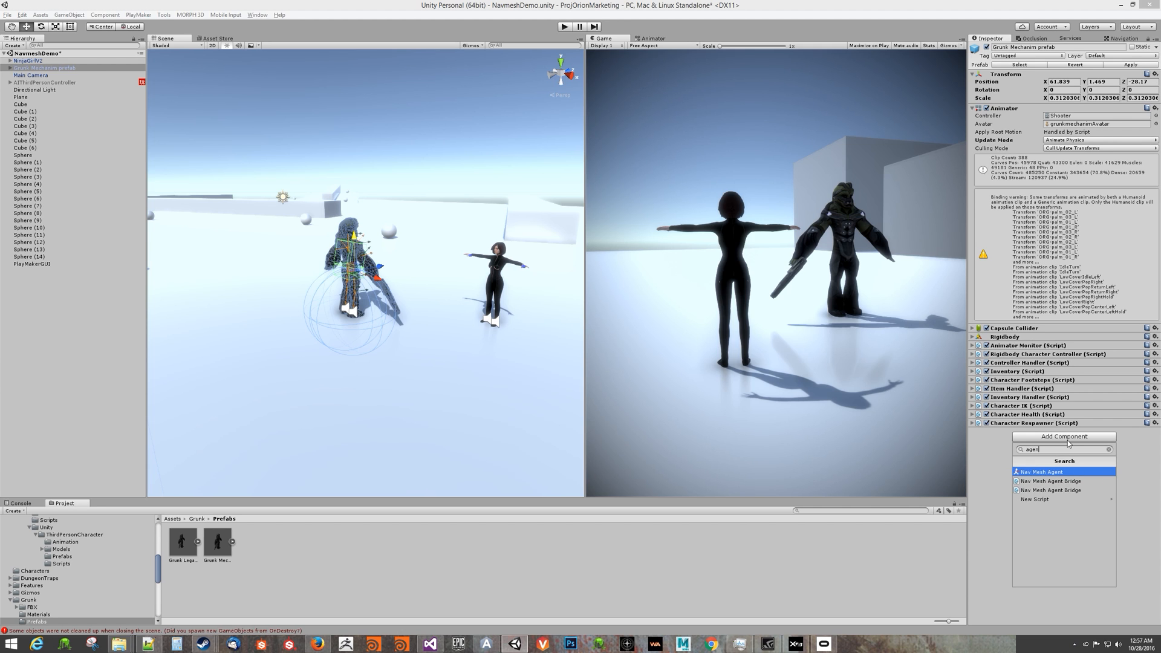
key("Return")
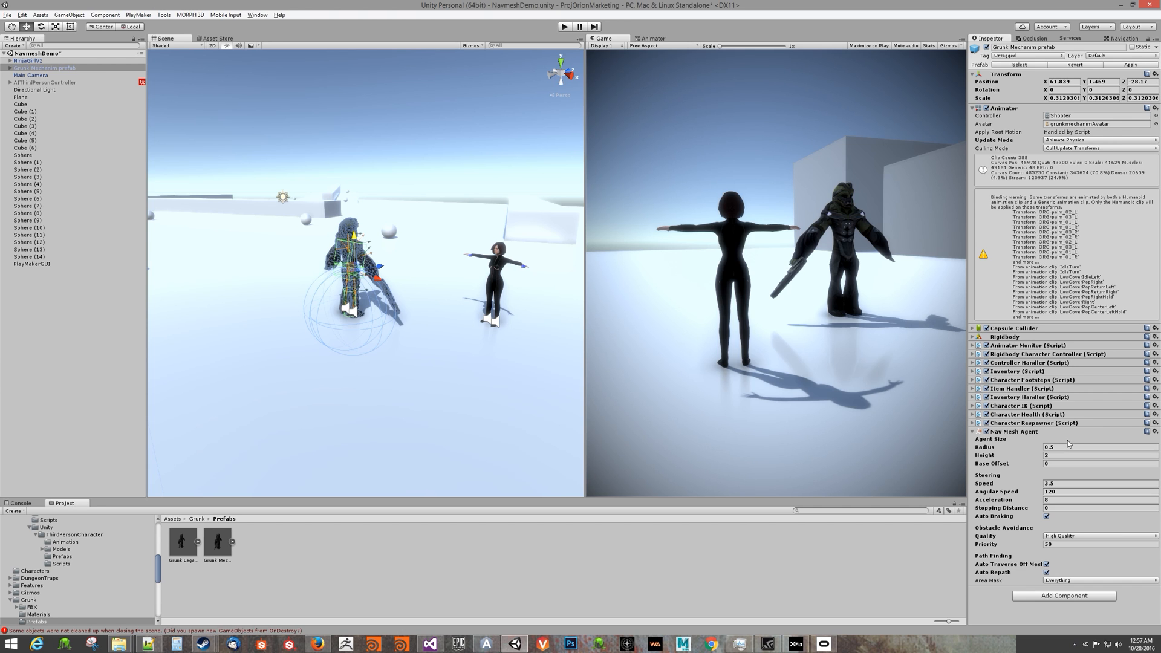
Add a Nav Mesh Agent Bridge component to the Grunk and view its script in Visual Studio, closing it without saving changes.
left_click(1064, 598)
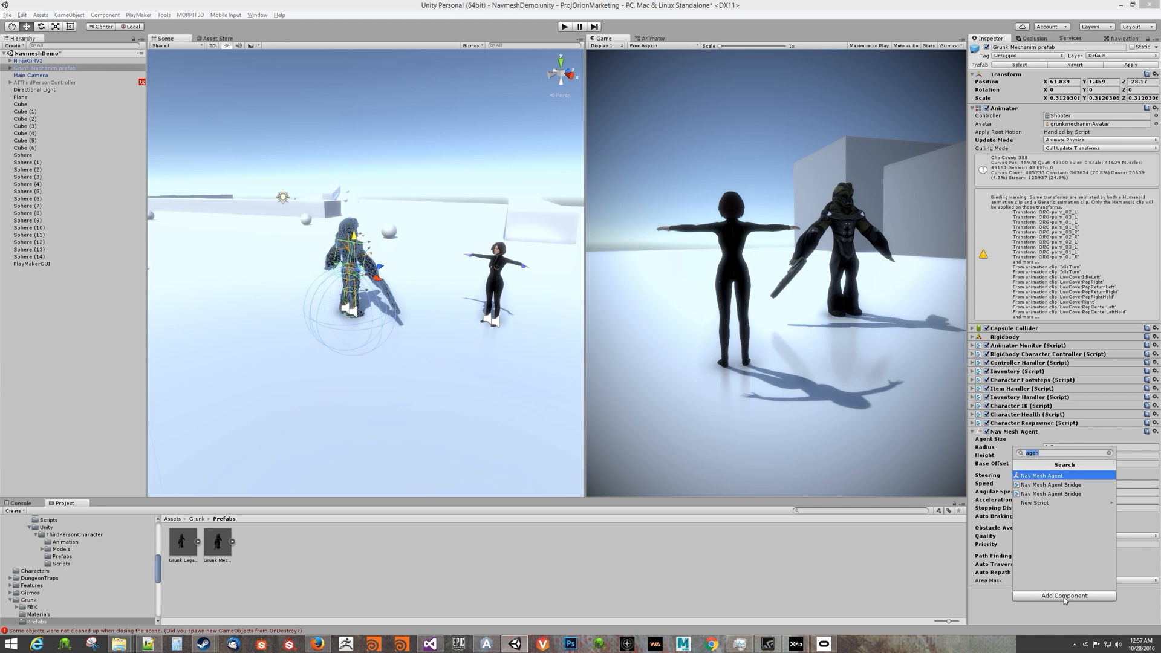
left_click(1062, 492)
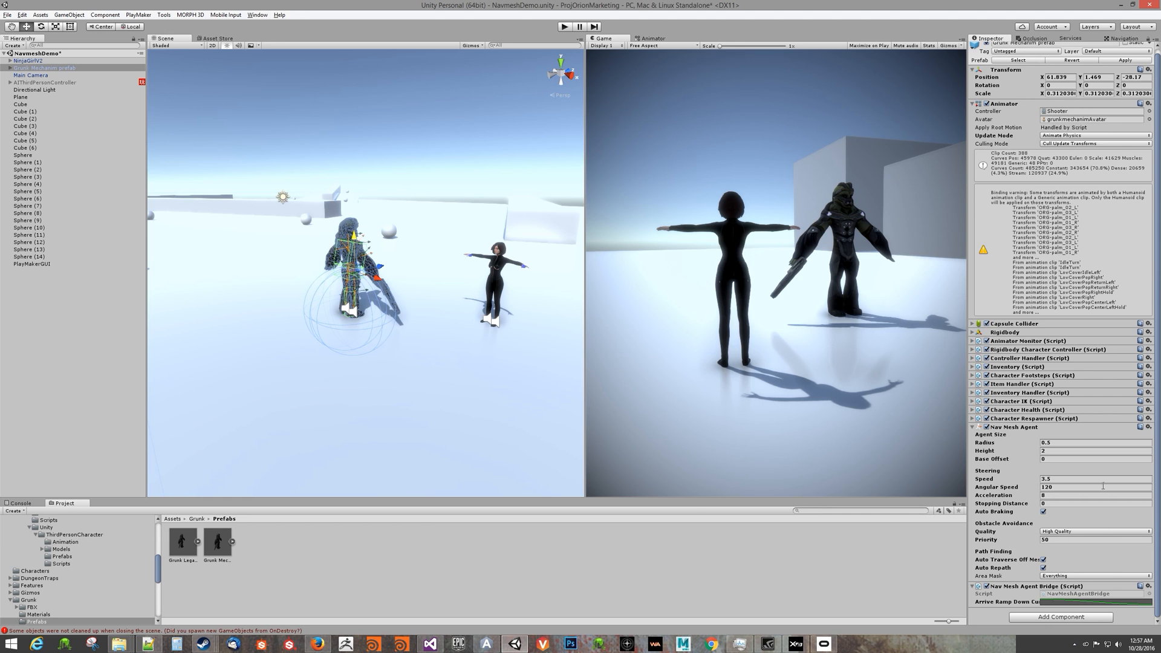
left_click(1149, 586)
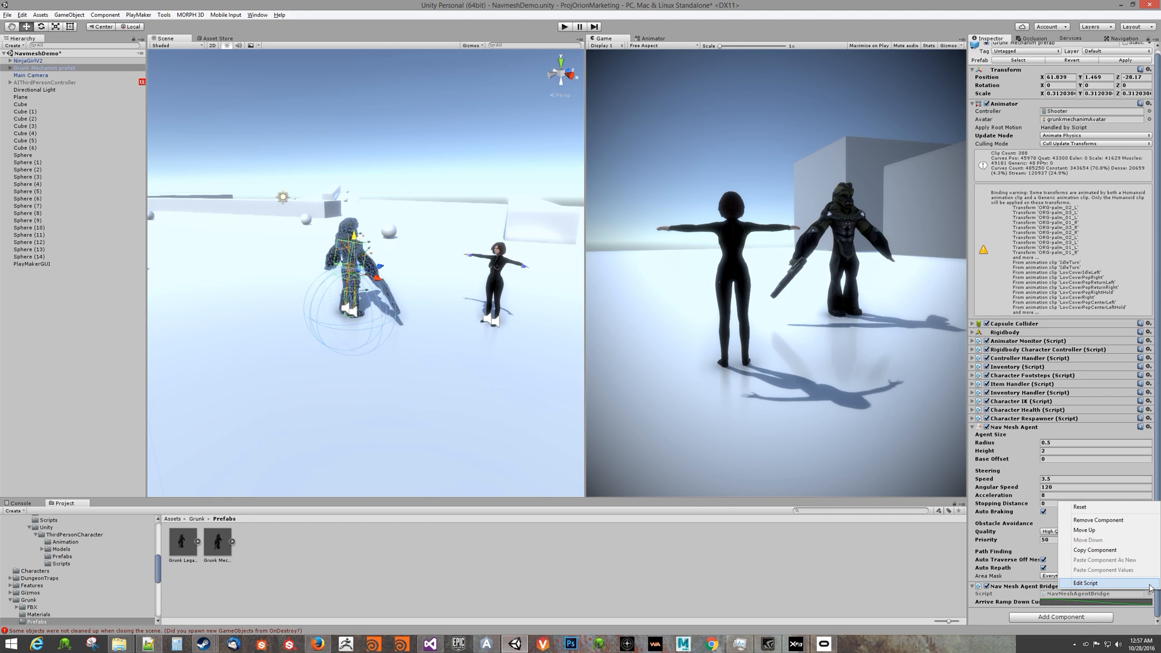
left_click(1102, 583)
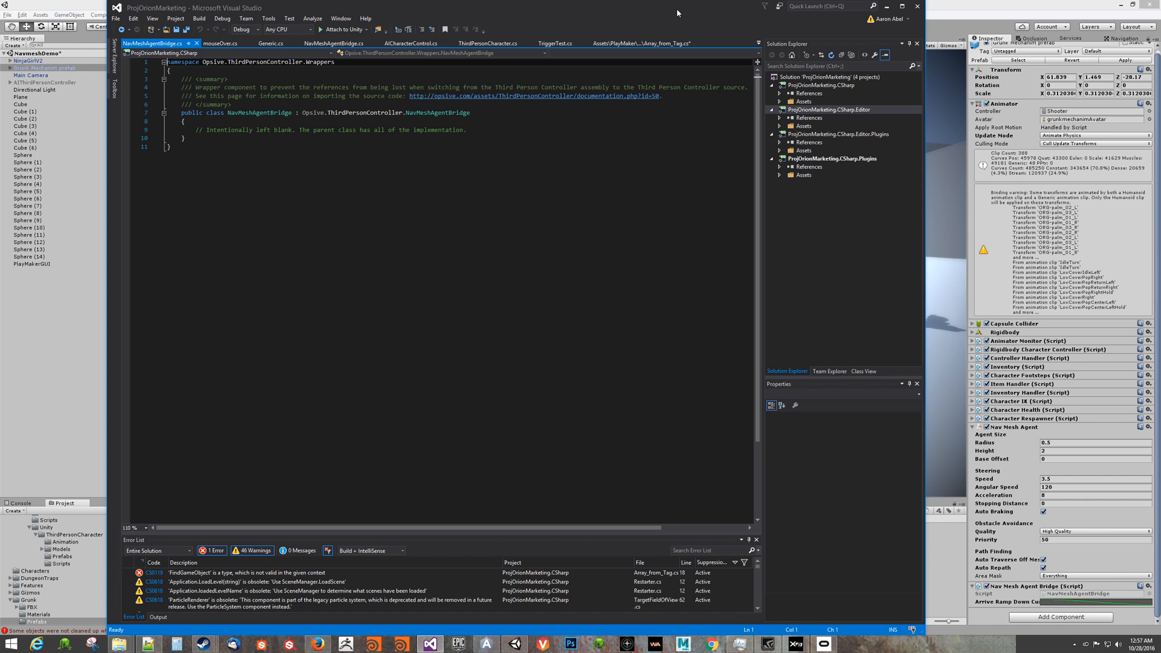
left_click(917, 7)
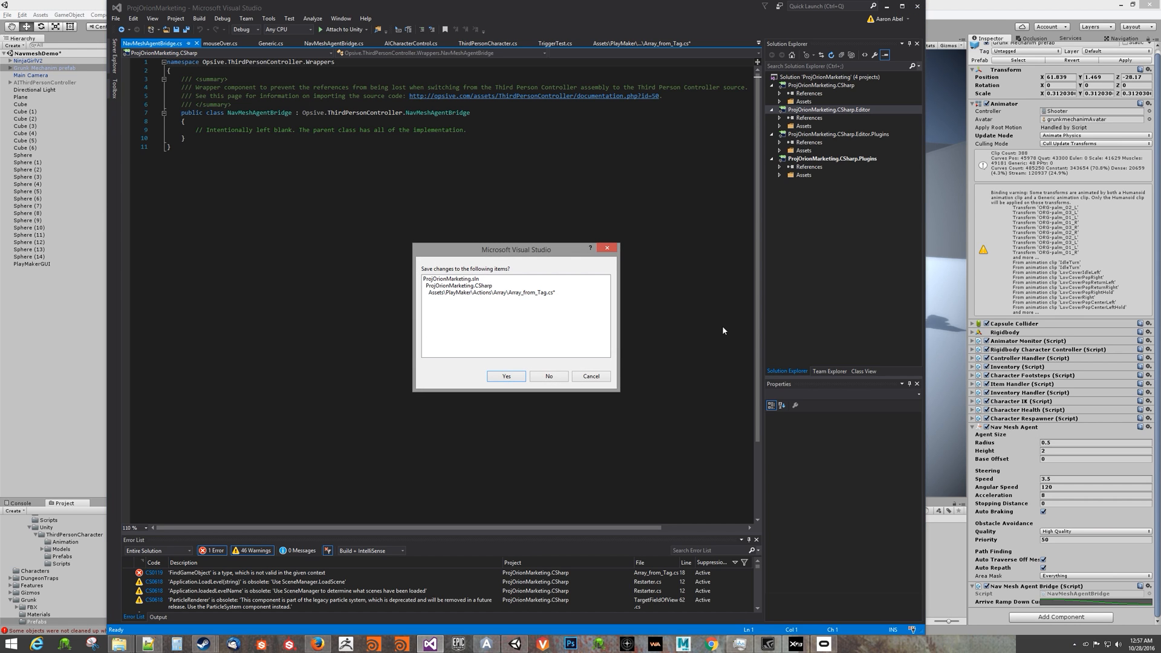
left_click(549, 377)
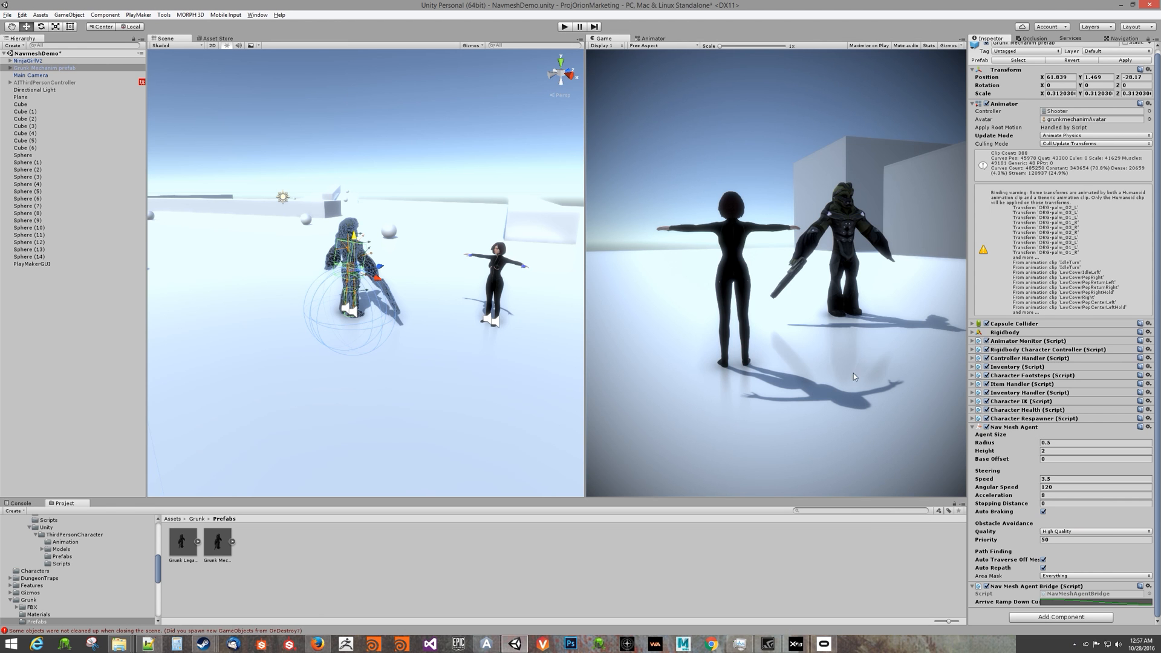
left_click(1035, 588)
right_click(1035, 590)
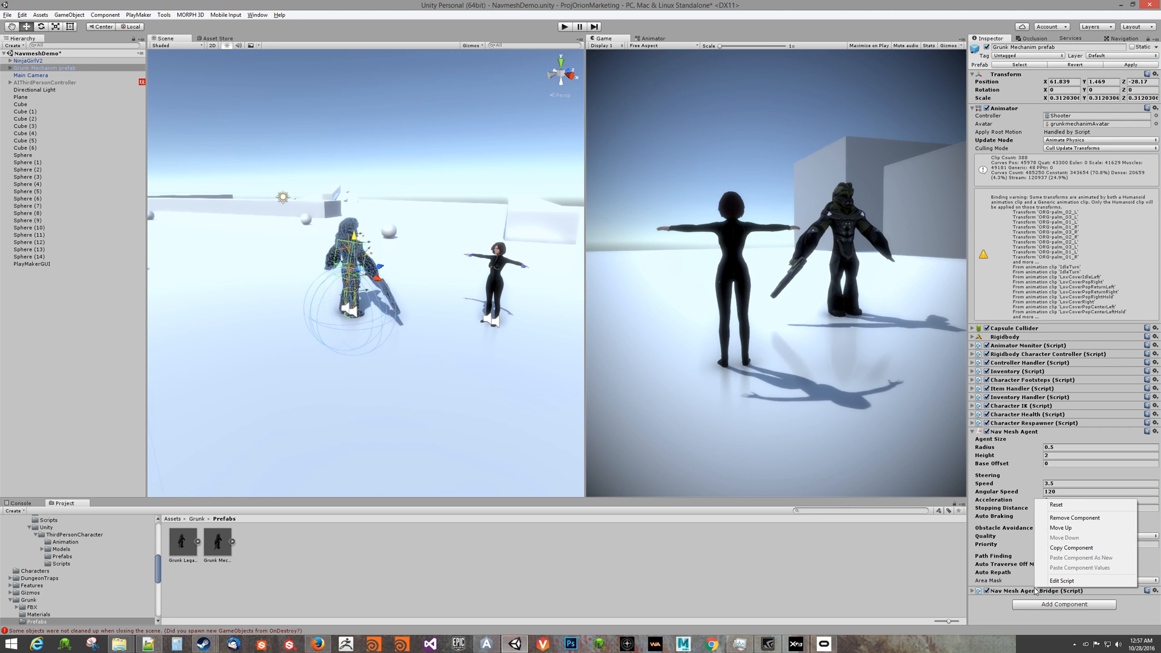
left_click(992, 592)
left_click(975, 593)
left_click(975, 593)
left_click(974, 592)
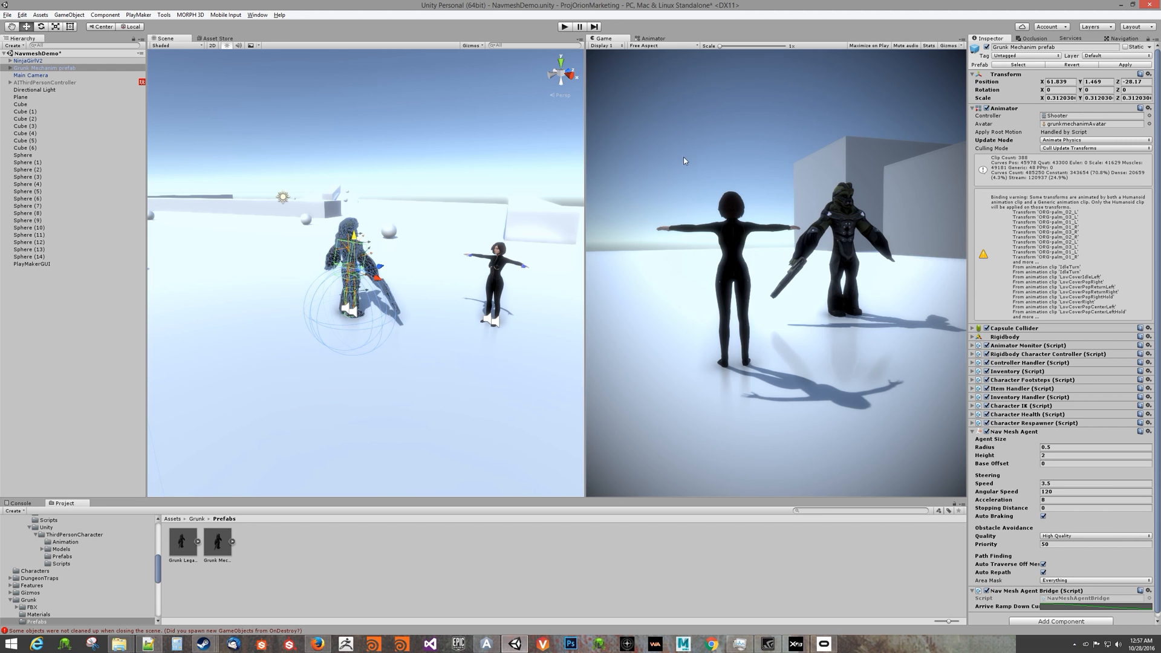
Play-test the scene by moving the player into the Grunk to check its physical reaction, and stop play mode.
left_click(564, 27)
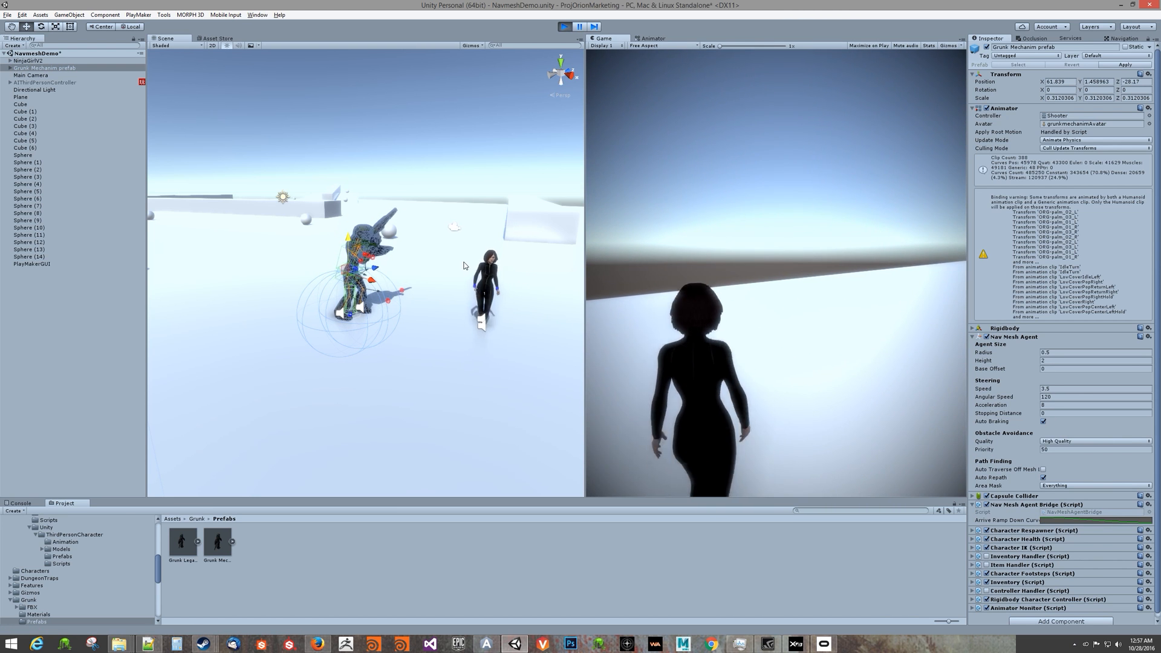
key("a")
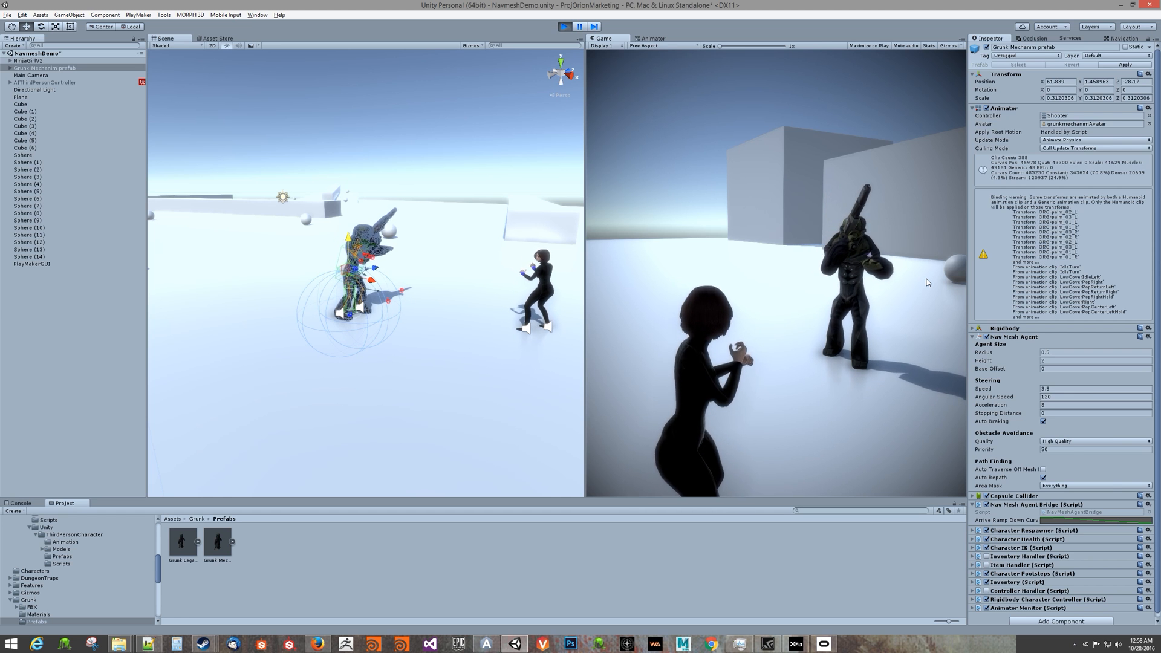
key("w")
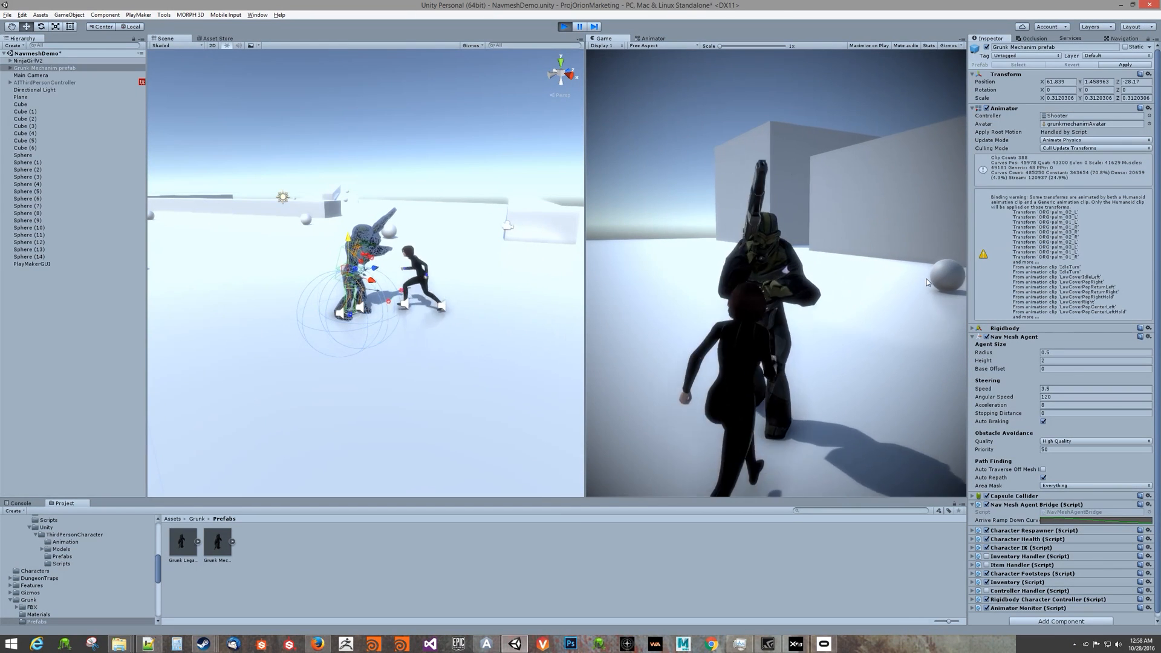
key("s")
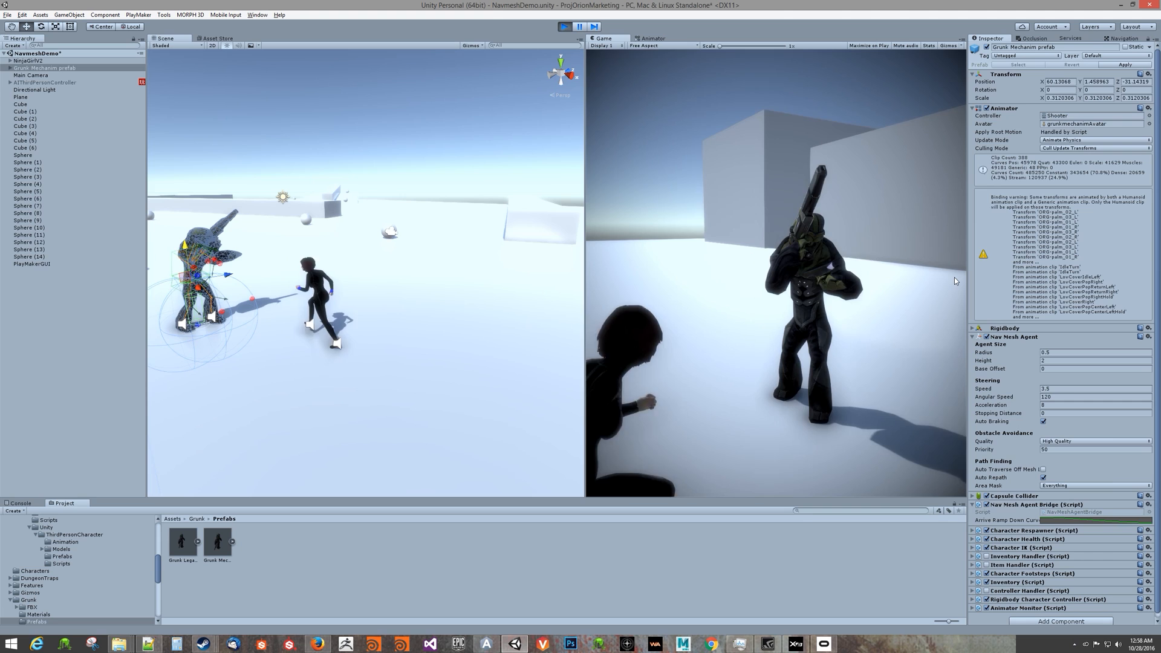
key("w")
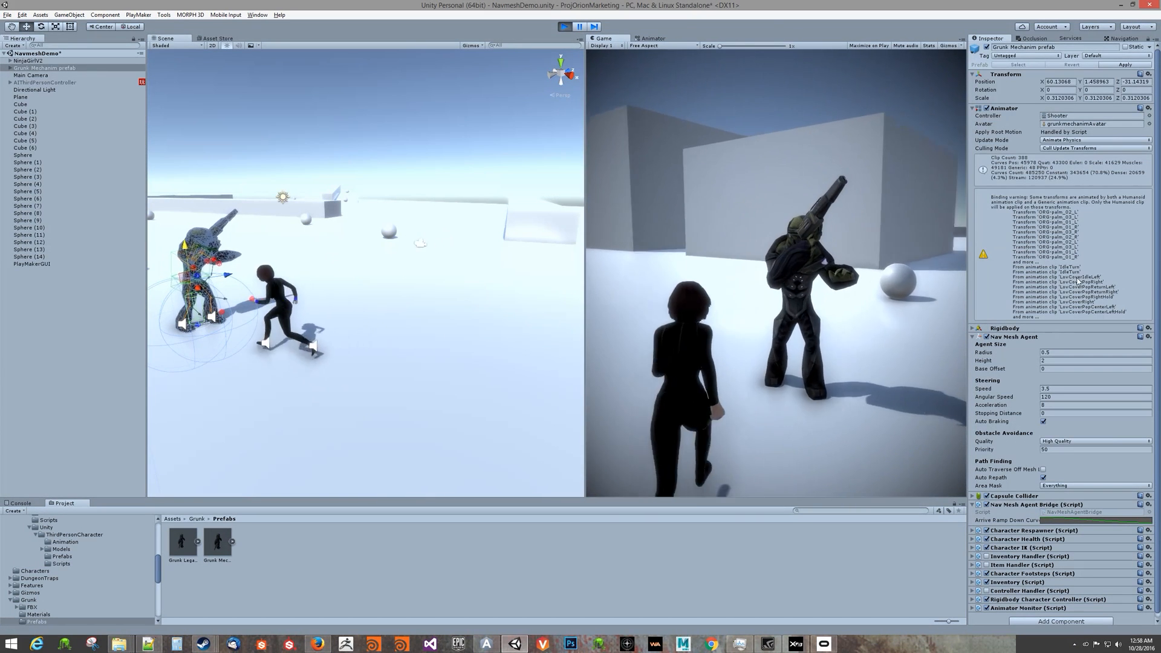
left_click(565, 27)
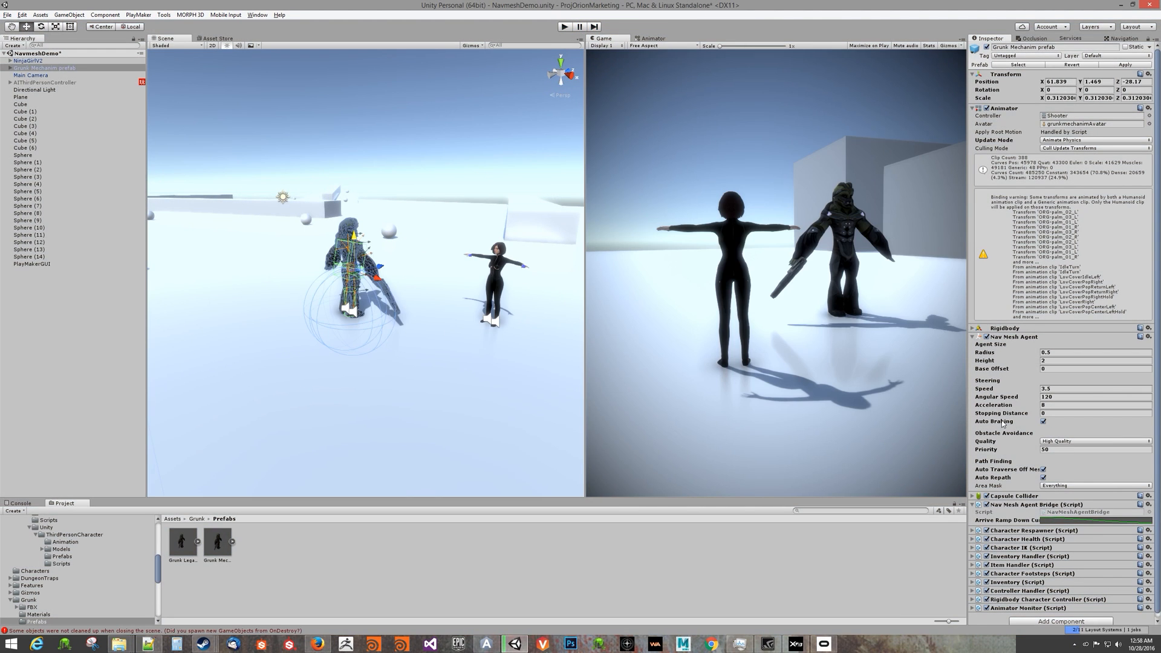
Run the scene again, move and jump the player around the Grunk to test its collision, and stop play mode.
scroll(1002, 423, "down", 1)
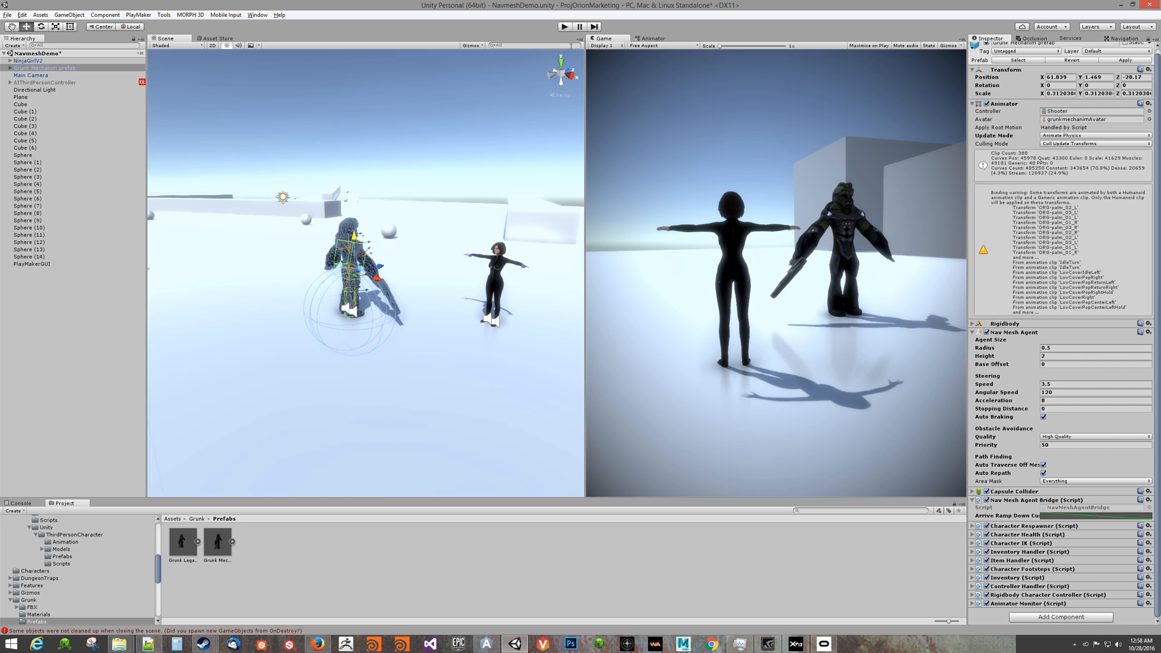
left_click(565, 27)
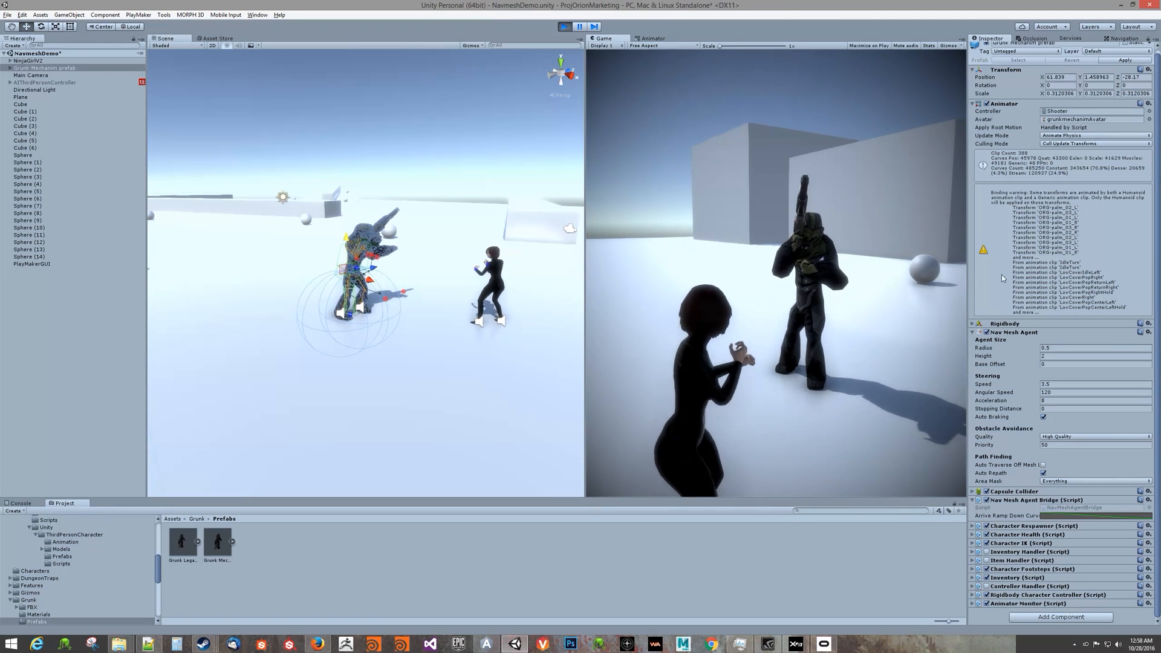
key("w")
key("s")
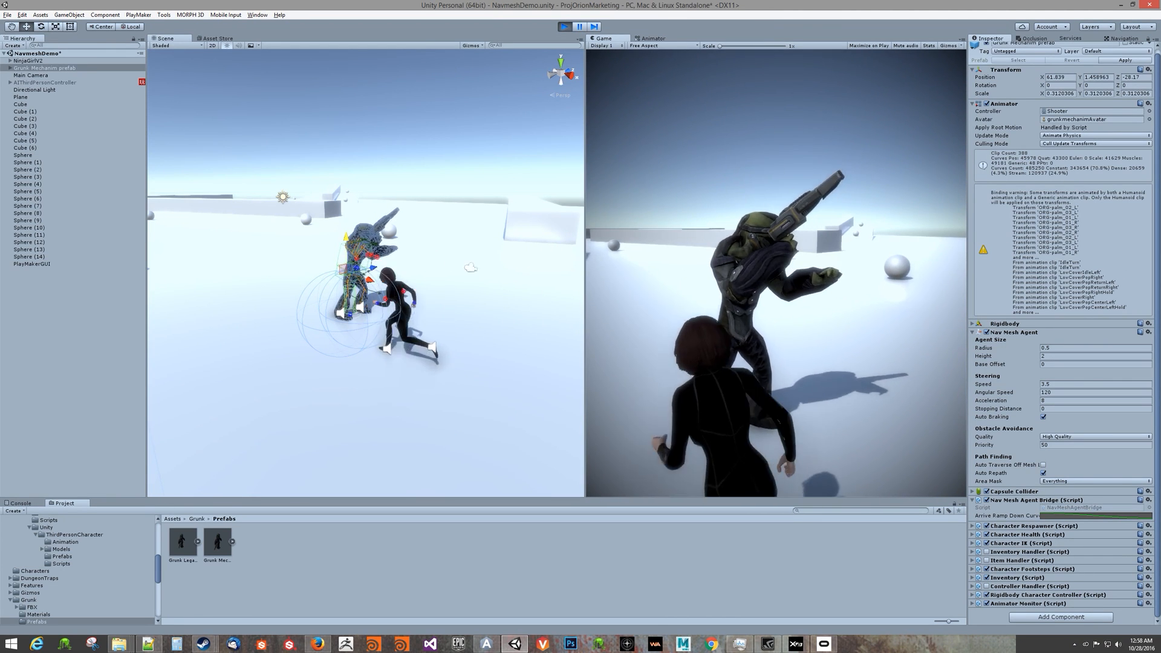
key("w")
key("space")
key("w")
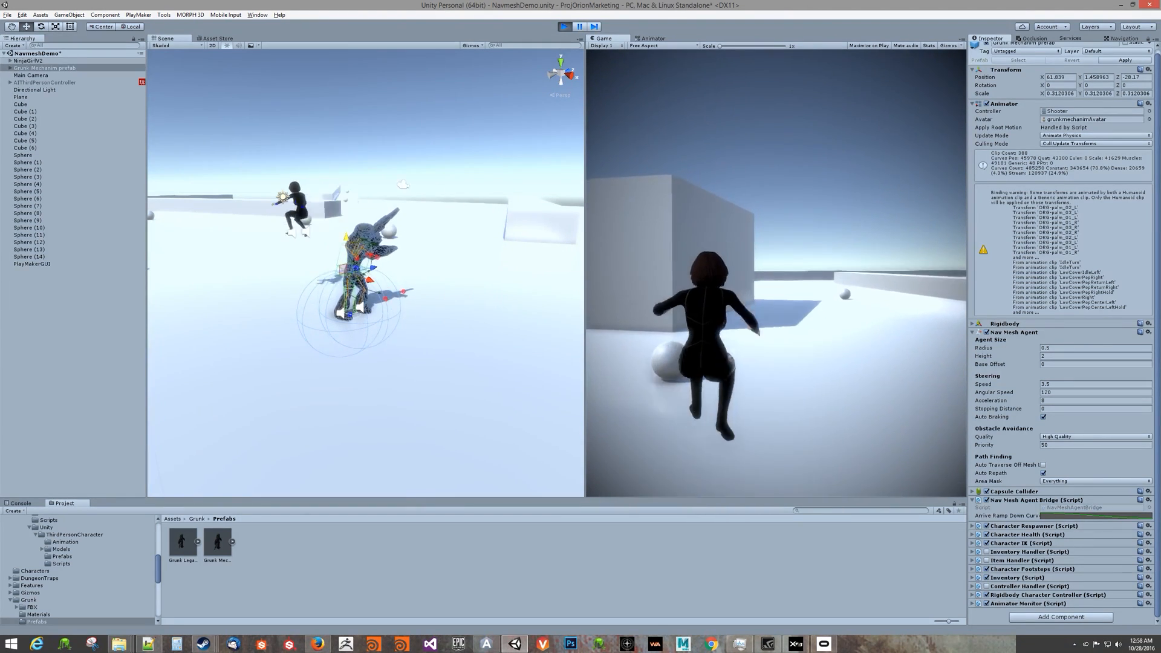
key("w")
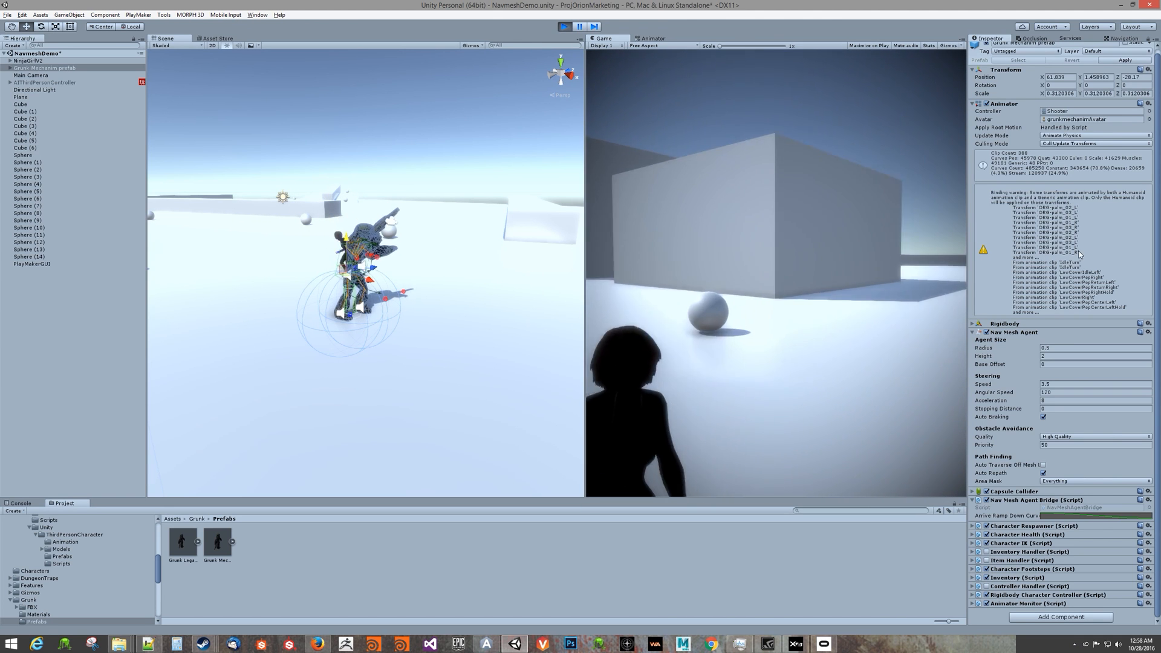
left_click(564, 27)
Examine the waypoint spheres placed around the Grunk in the scene.
left_click(391, 231)
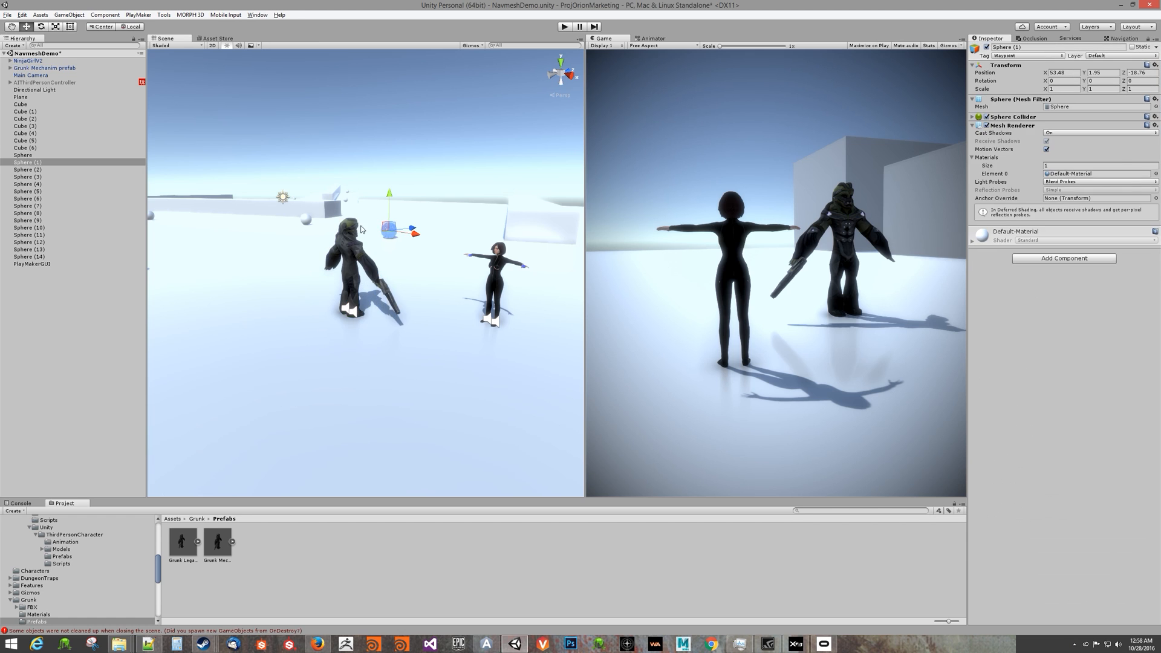
left_click(303, 212)
left_click(304, 220)
left_click_drag(354, 209, 278, 210, "alt")
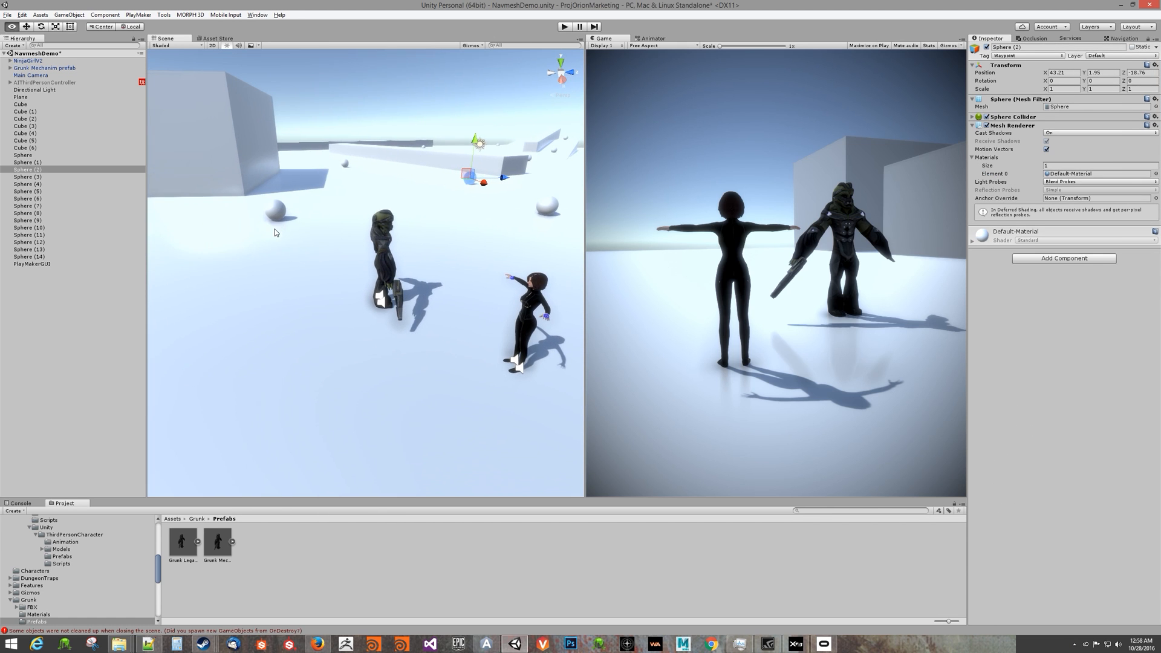
left_click(278, 210)
left_click(363, 116)
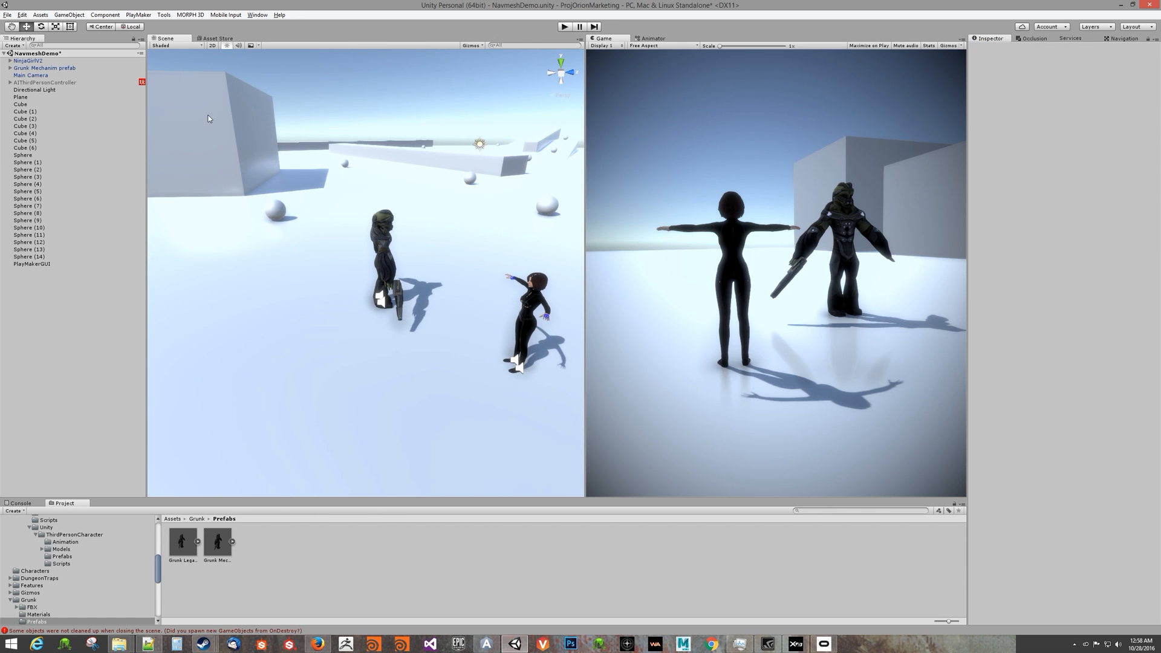
left_click(461, 182)
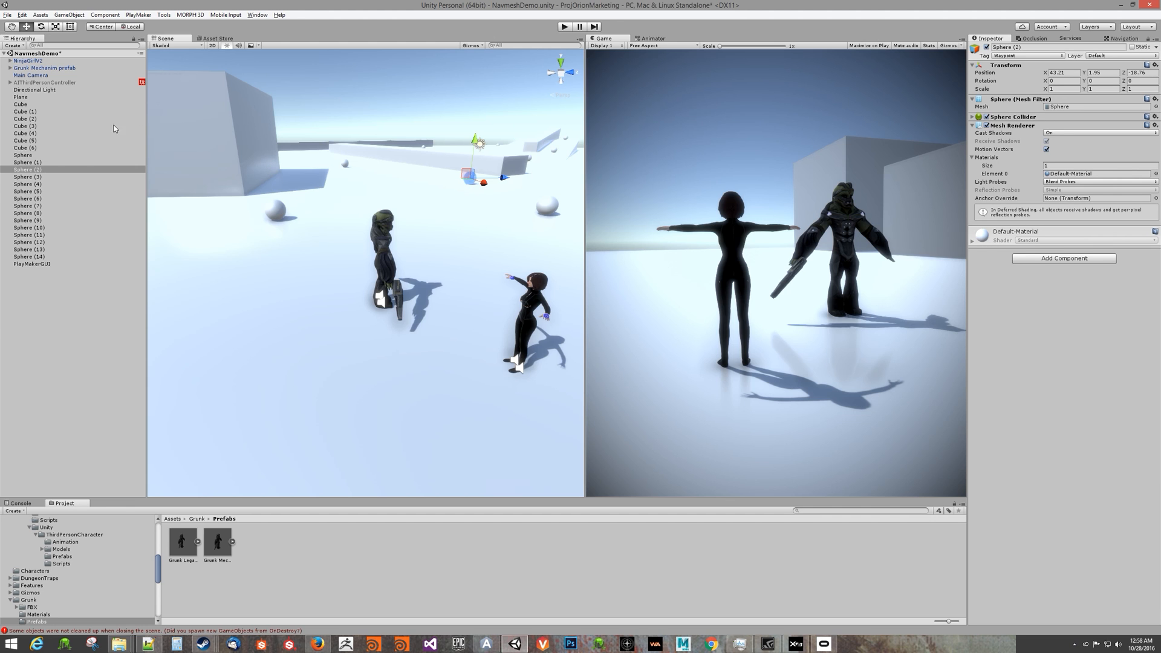
Add a PlayMakerFSM component to the Grunk Mechanim prefab object in the scene.
left_click(60, 69)
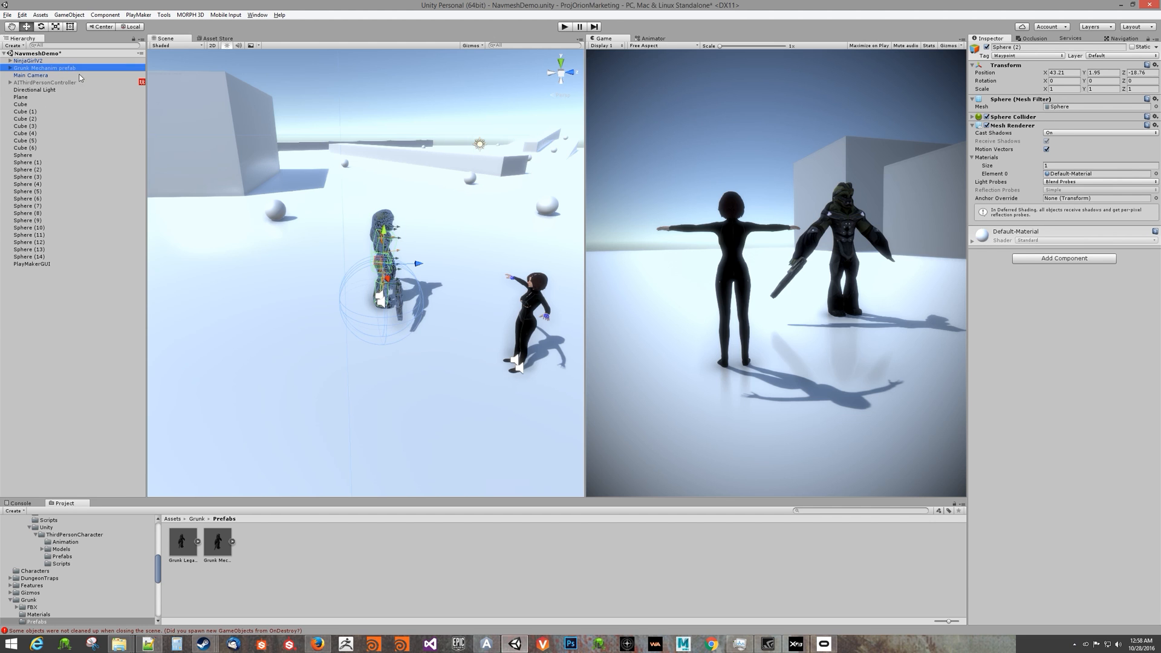
left_click(1064, 622)
type("fsm")
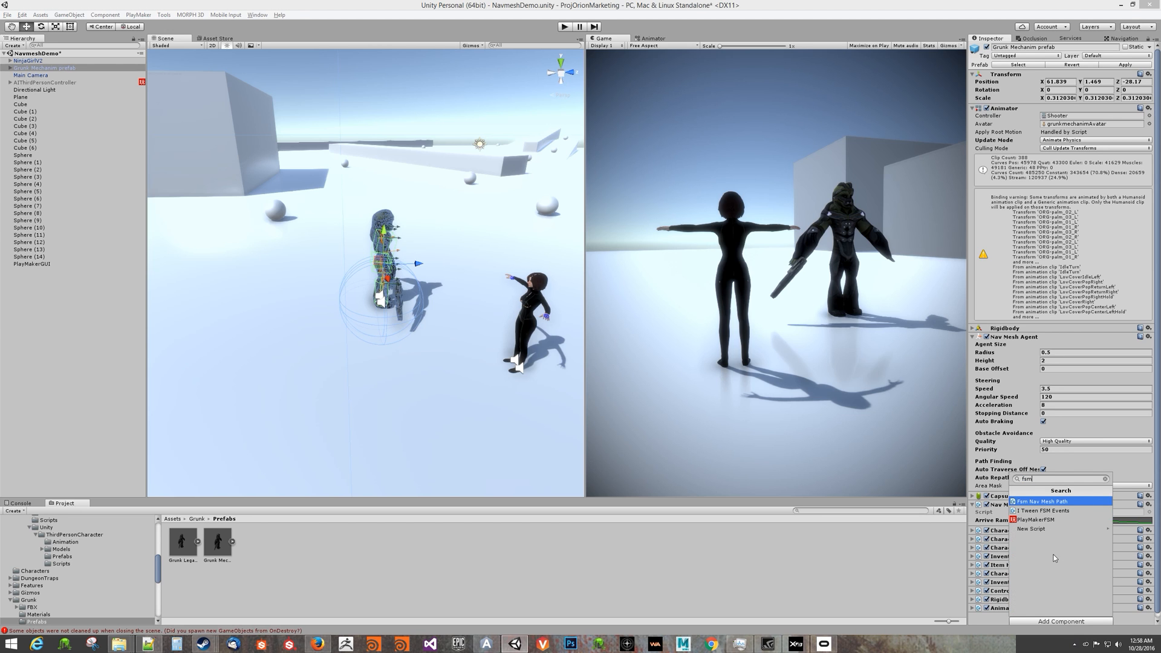
key("Down")
key("Down")
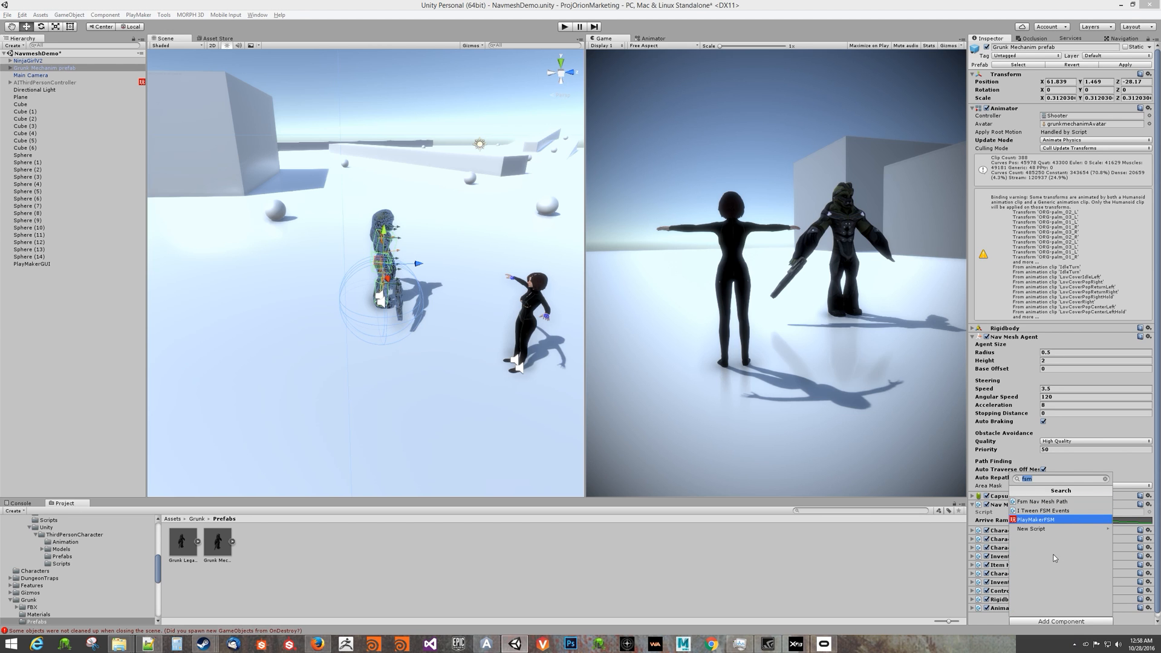
key("Return")
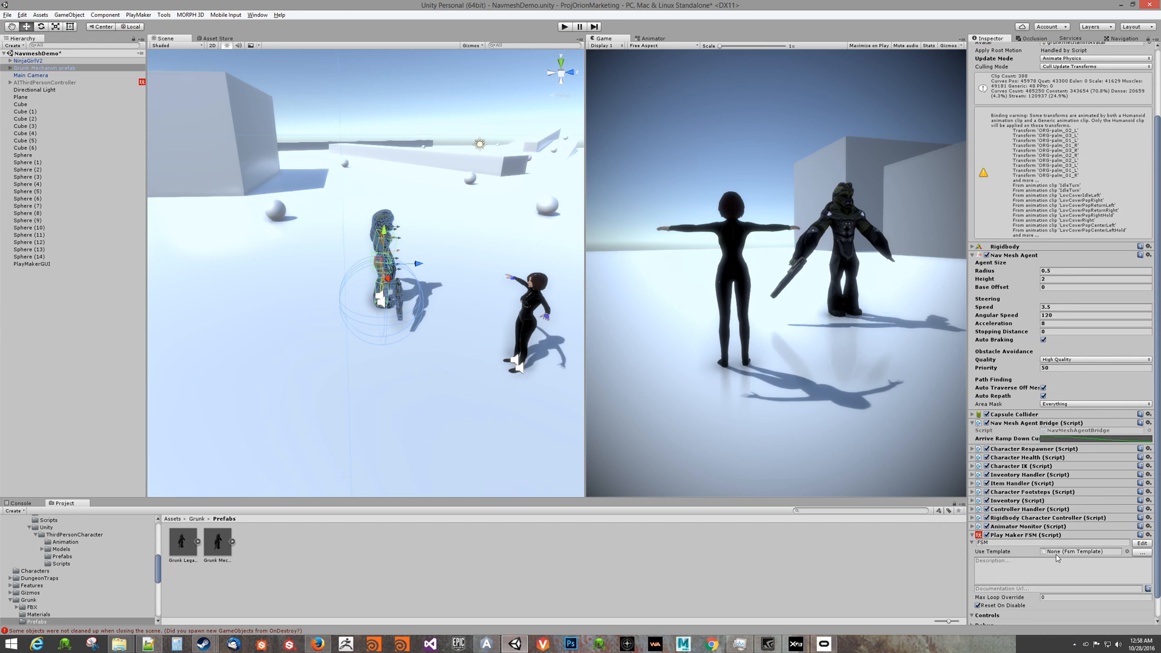
Name the Grunk's new FSM AI_MovementFSM and open it in the PlayMaker editor.
scroll(1026, 551, "down", 1)
scroll(1065, 541, "up", 1)
left_click(1006, 546)
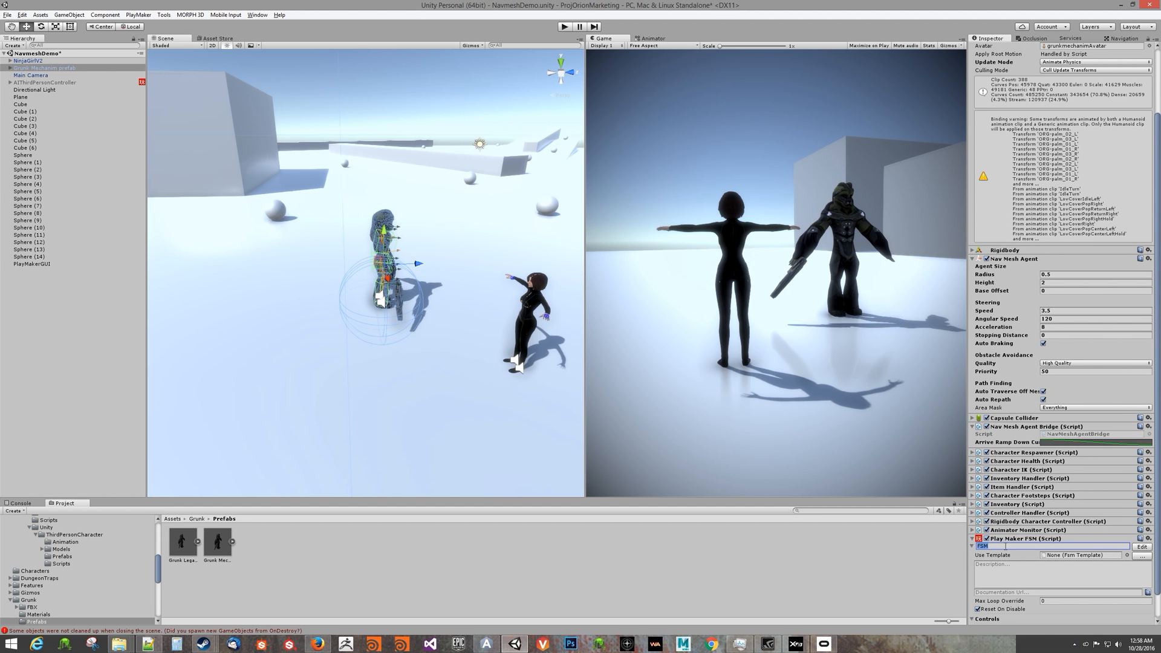
type("Mo")
key("BackSpace")
key("BackSpace")
type("AI_MovementFSM")
left_click(1136, 547)
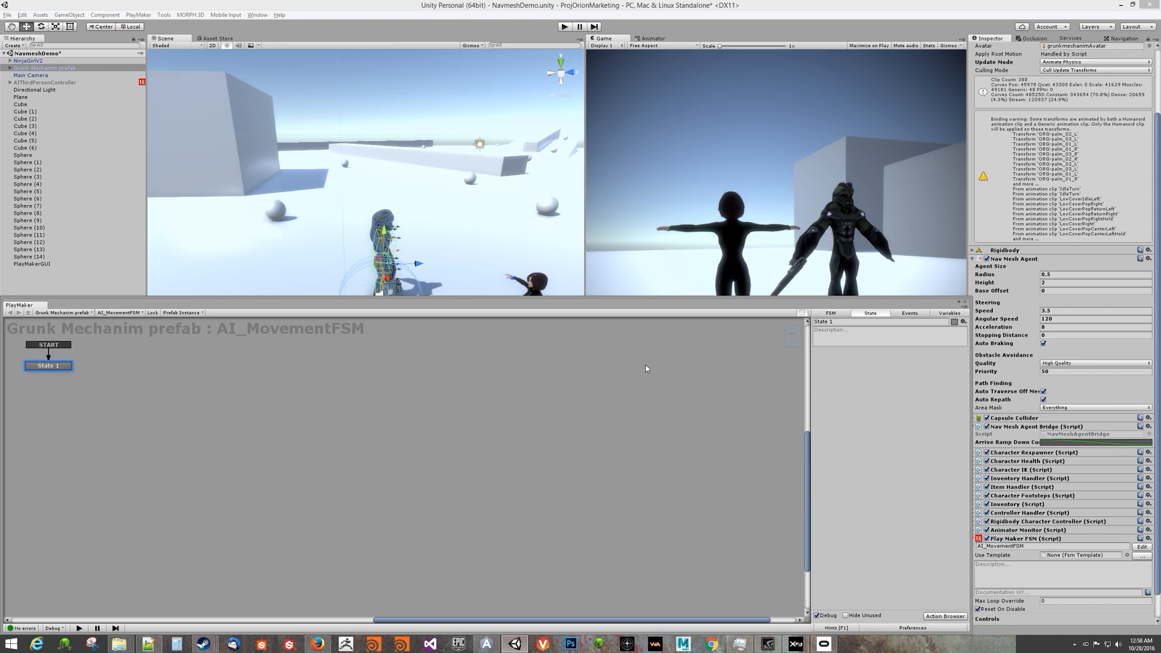
Rename the FSM's start state Init and add two new states beside each other, below and beyond it.
left_click(834, 322)
type("In")
left_click(97, 404)
right_click(164, 403)
left_click(172, 407)
right_click(266, 409)
left_click(289, 411)
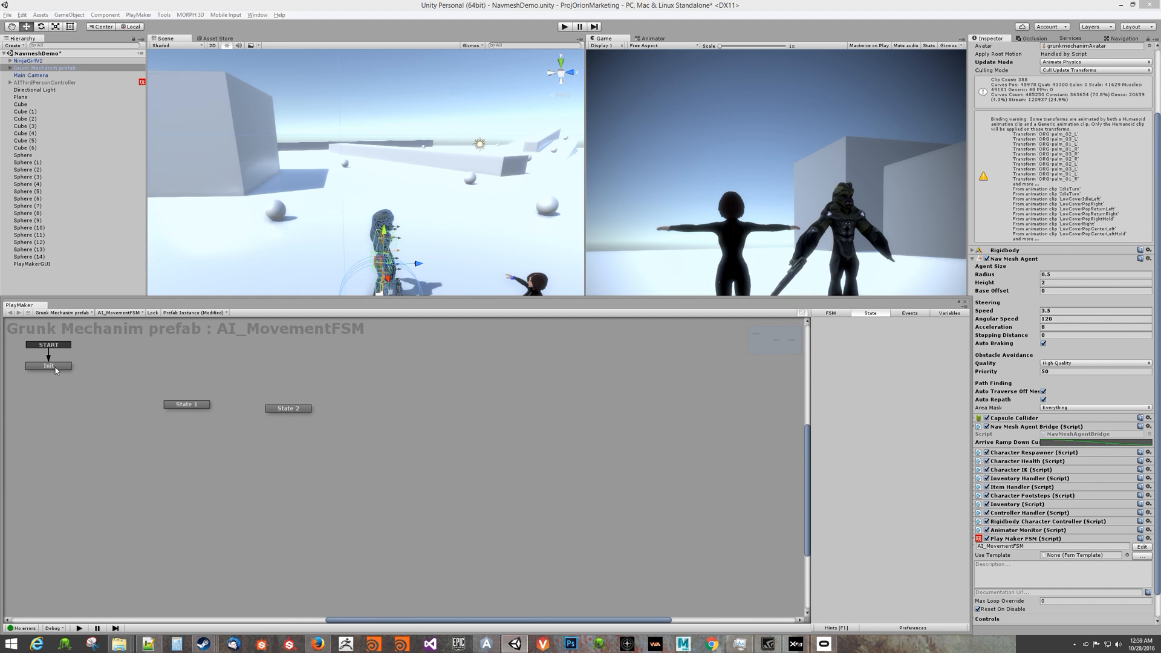
Add a FINISHED transition to the Init state and link it to State 1.
right_click(58, 370)
mouse_move(145, 373)
left_click(187, 373)
left_click_drag(69, 373, 175, 406)
Rename State 1 as FindAWaypoint.
left_click(184, 404)
left_click(850, 321)
type("Finda")
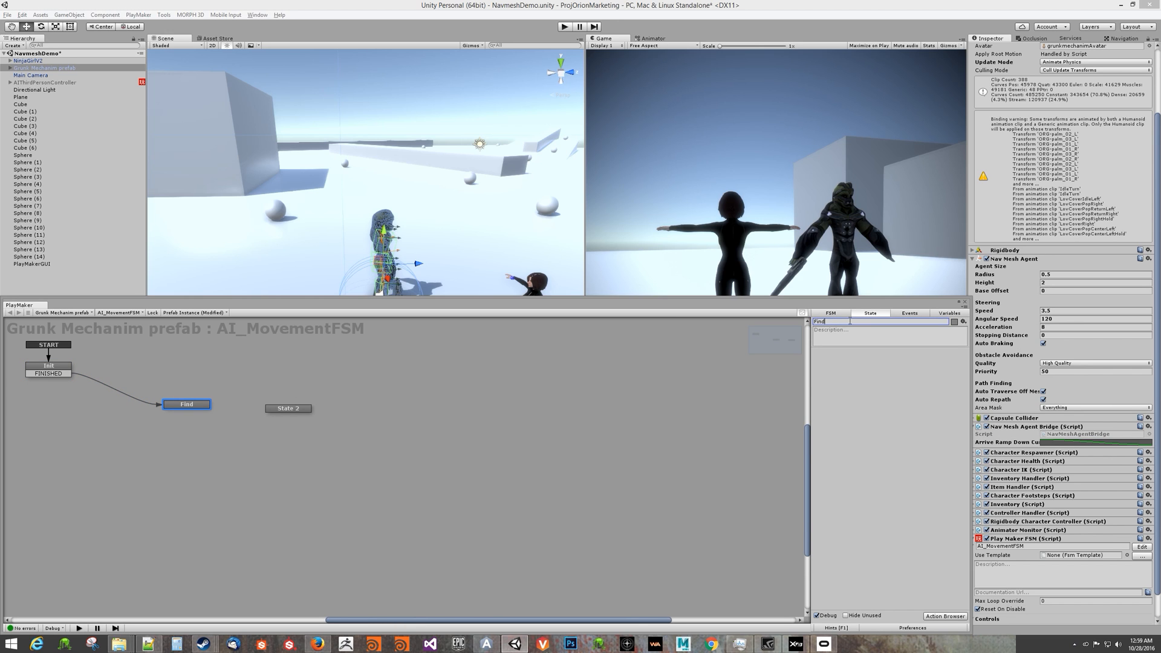
key("BackSpace")
type("Pat")
key("BackSpace")
key("BackSpace")
key("BackSpace")
type("AWay{p")
key("BackSpace")
key("BackSpace")
type("point")
Rename State 2 as WalkToAWaypoint and align it level with the FindAWaypoint state.
left_click(307, 409)
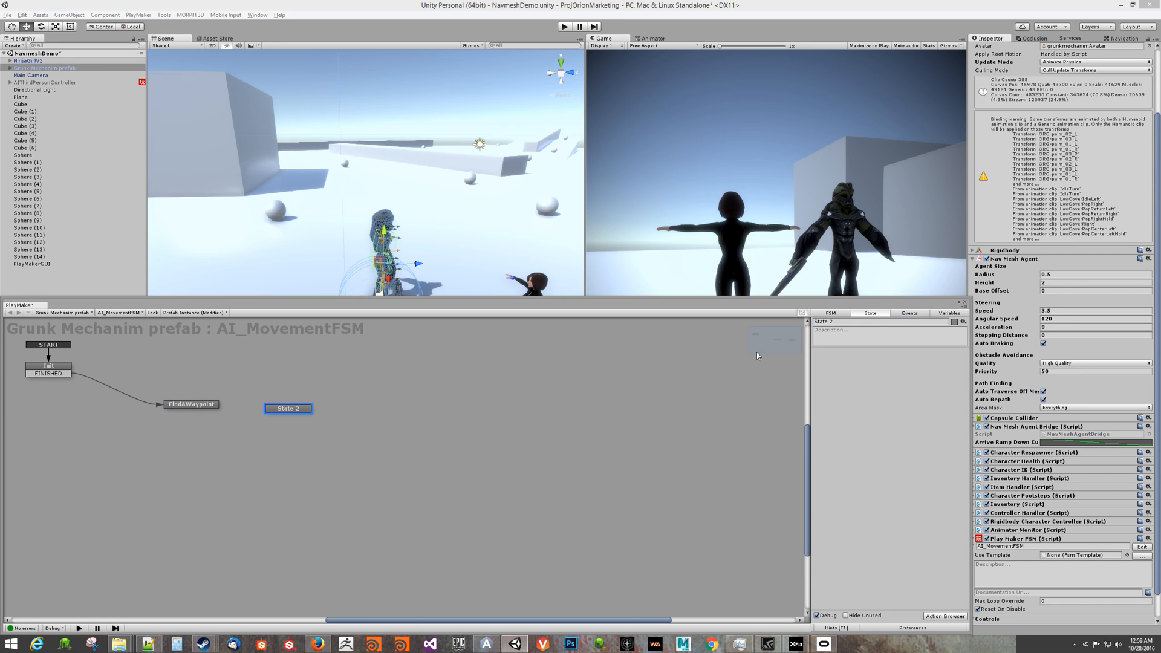
left_click(850, 321)
type("WalkToA")
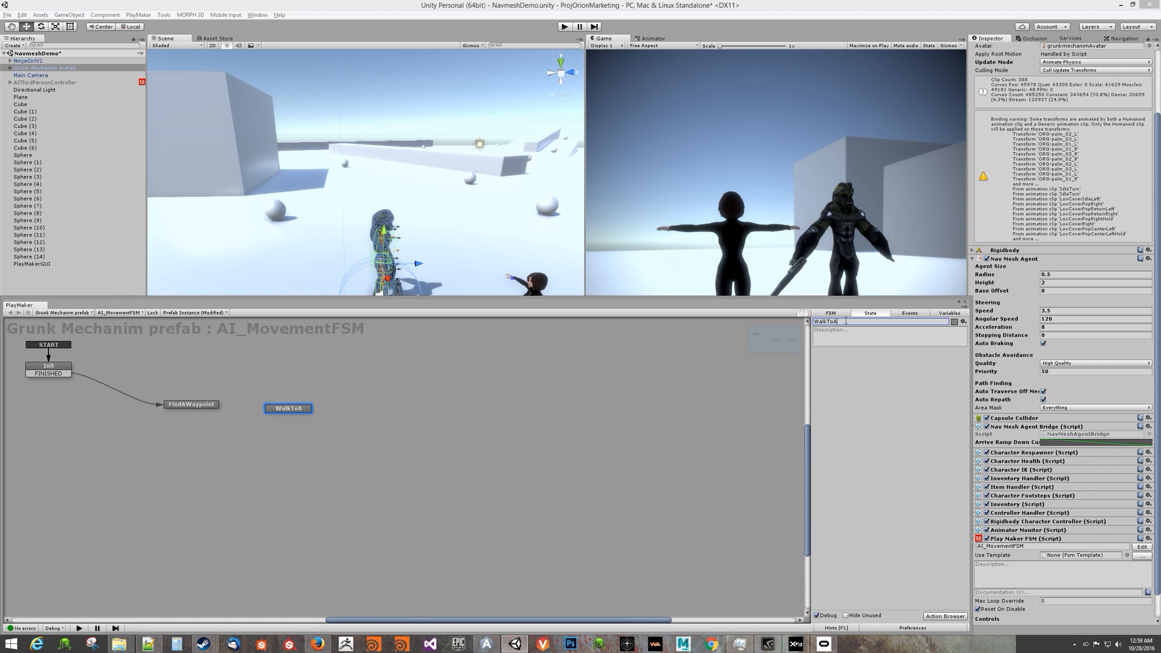
type("Waypoint")
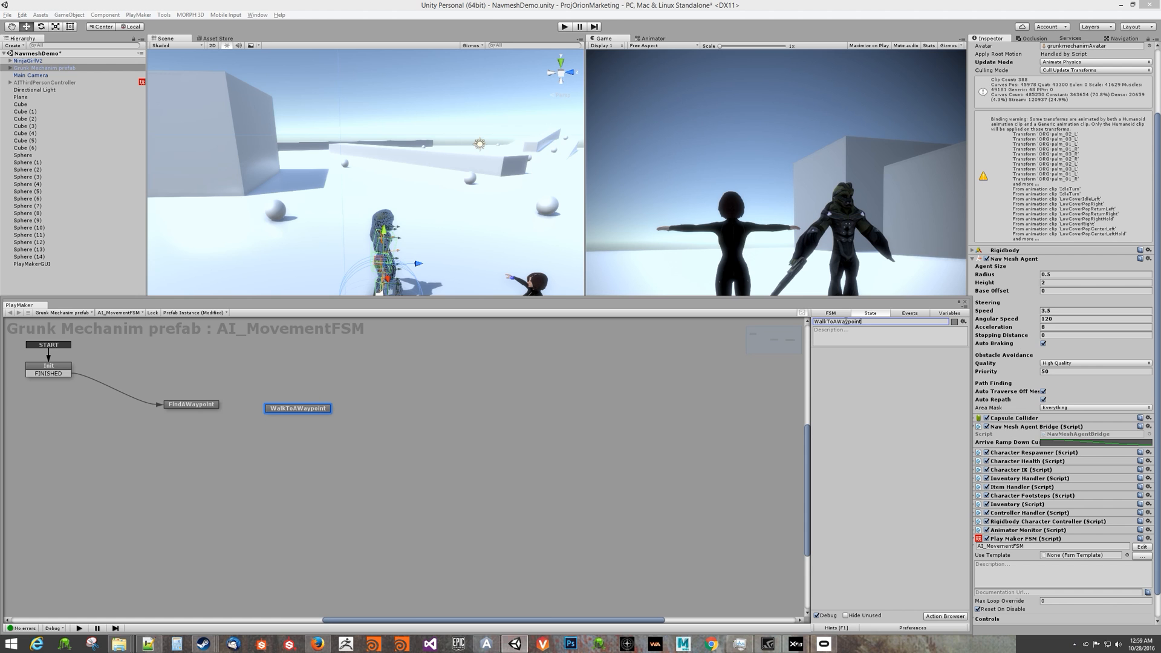
left_click_drag(274, 413, 272, 407)
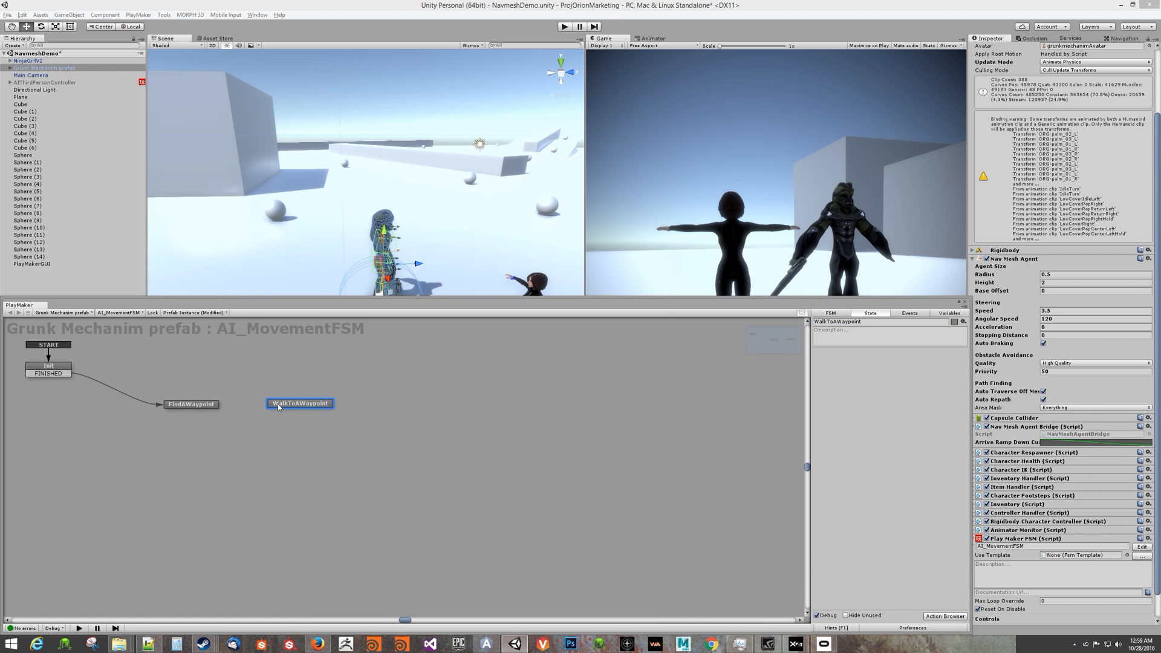
Examine the waypoint spheres in the scene and filter the hierarchy for "sphere" to review how many waypoints there are.
left_click(203, 404)
left_click_drag(382, 313, 292, 425)
left_click(470, 178)
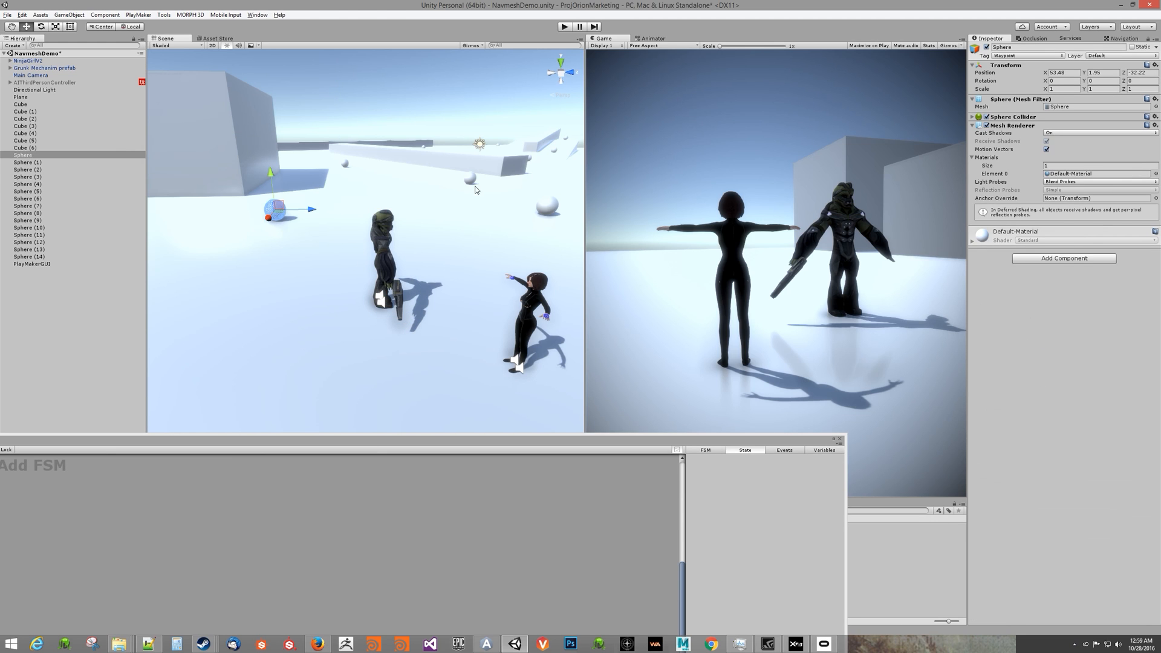
left_click(535, 185)
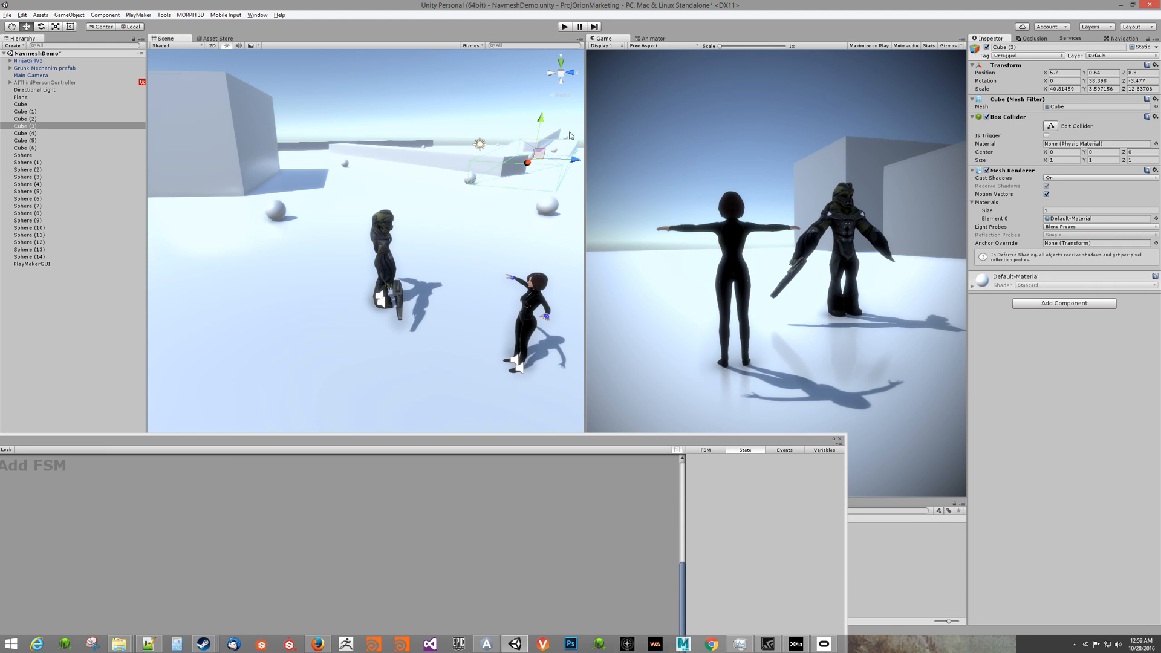
left_click(73, 276)
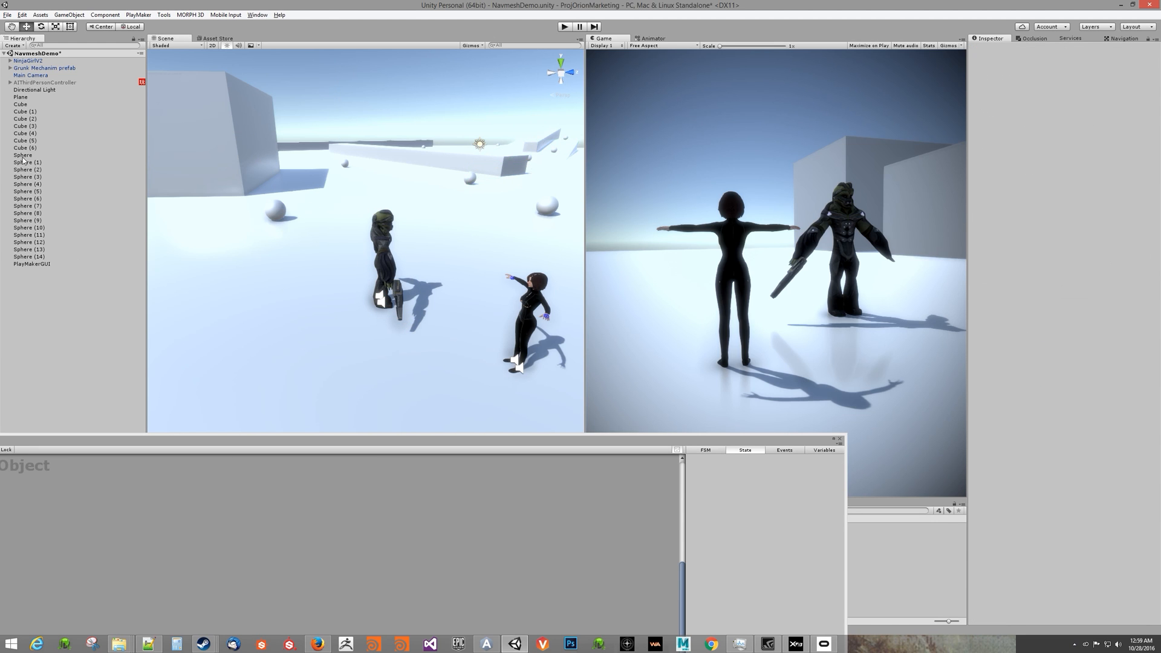
left_click(55, 47)
type("s")
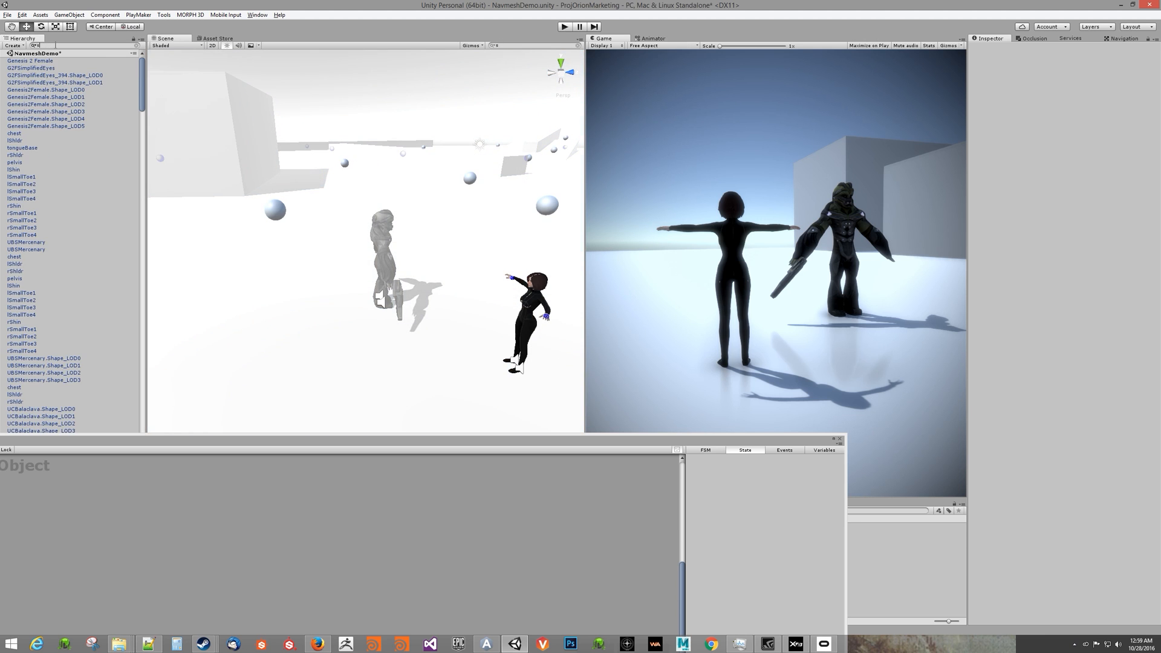
type("phere")
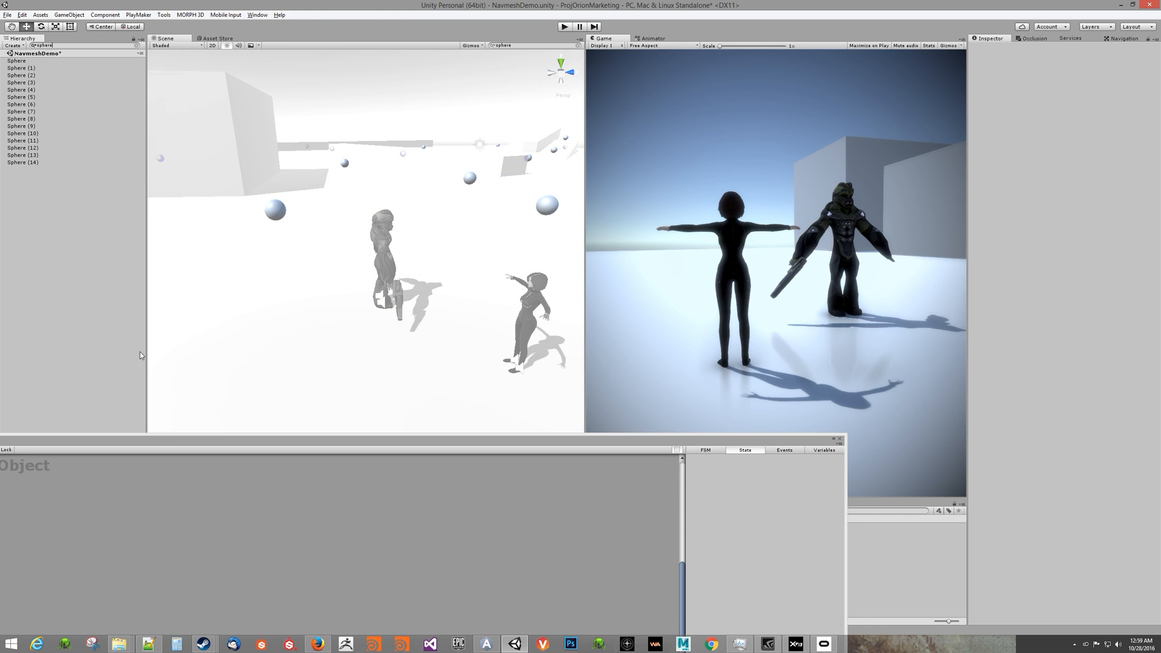
left_click_drag(158, 446, 309, 232)
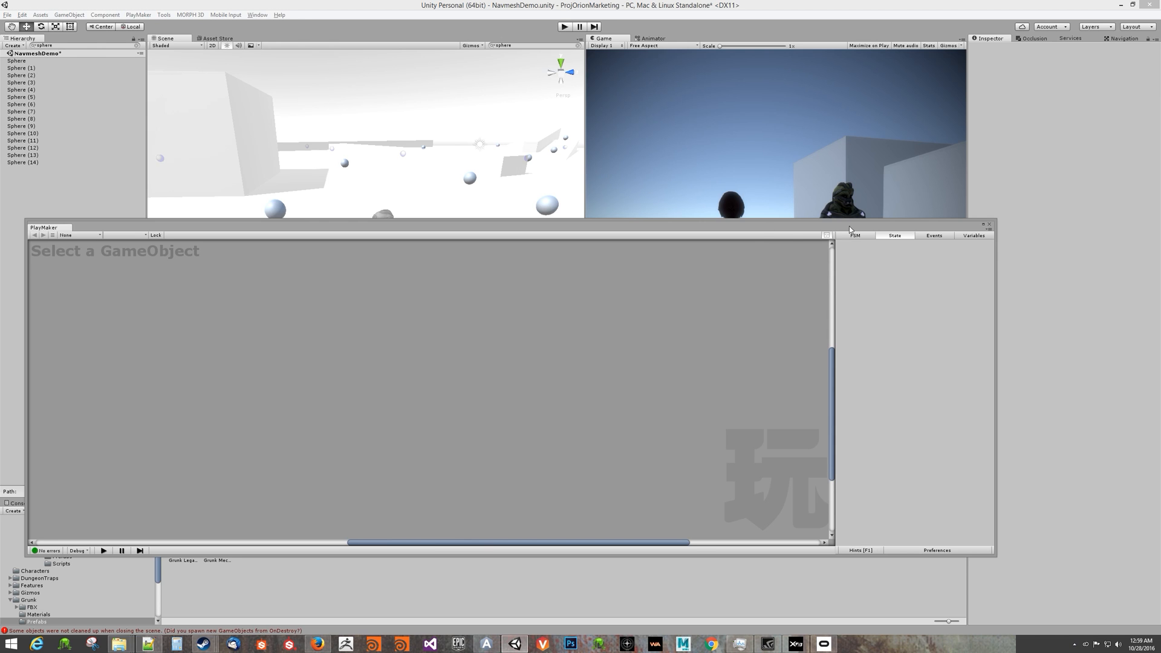
left_click_drag(754, 229, 727, 329)
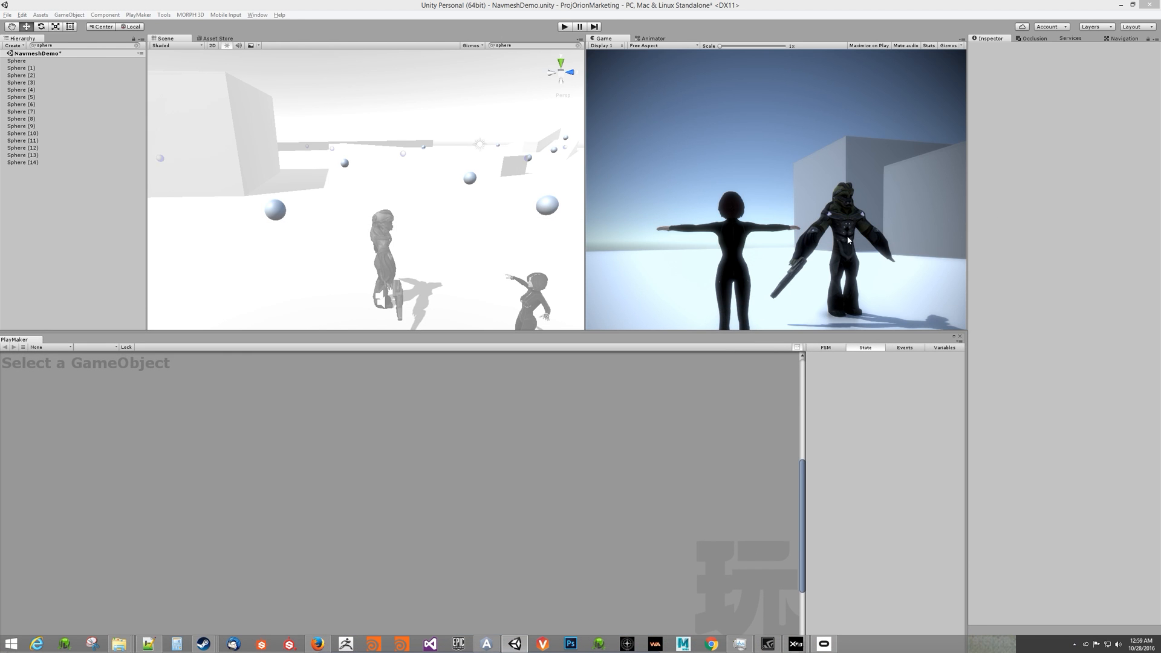
left_click(138, 45)
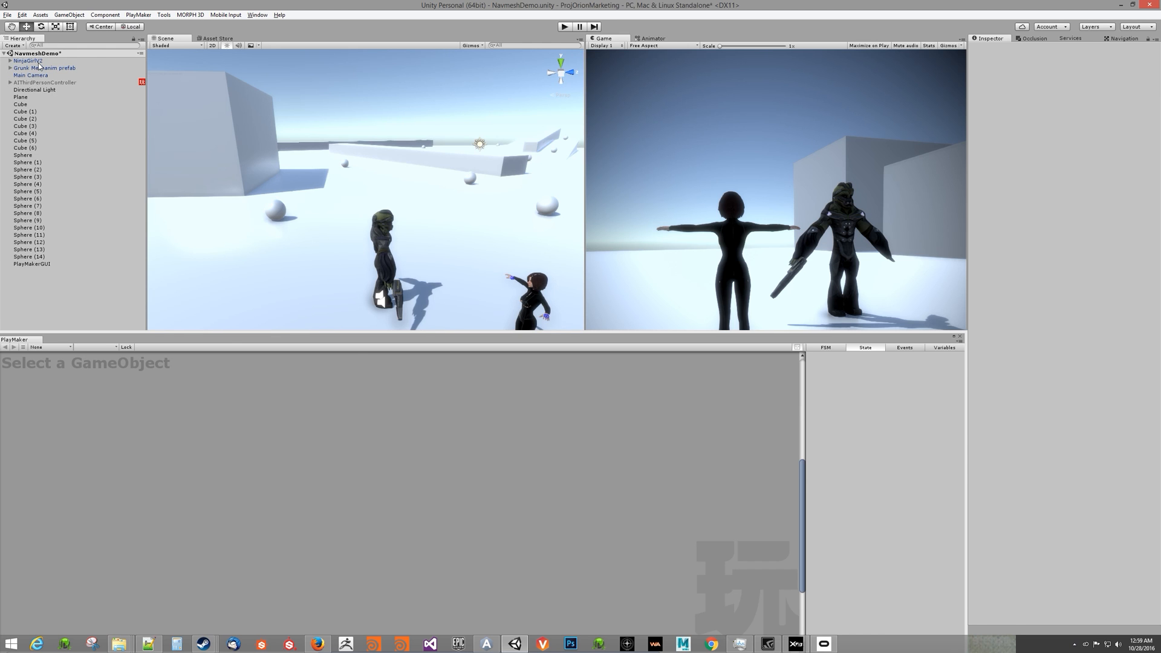
Add an Array variable named WayPoints to the Grunk Mechanim prefab's AI_MovementFSM.
left_click(37, 68)
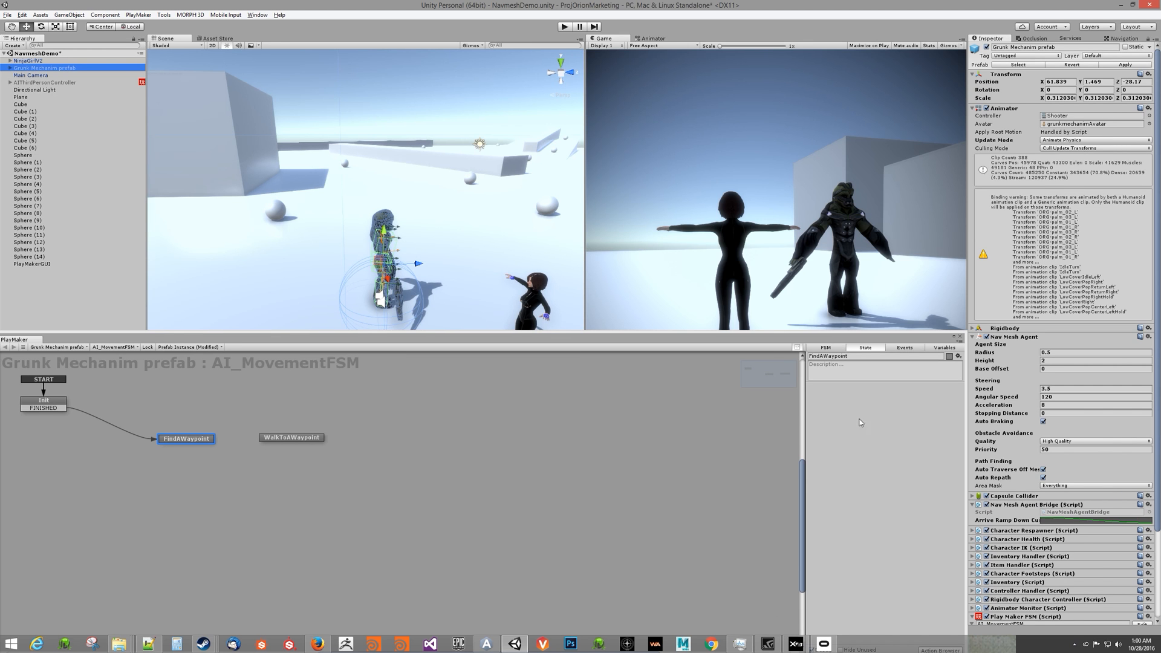
scroll(1057, 574, "down", 5)
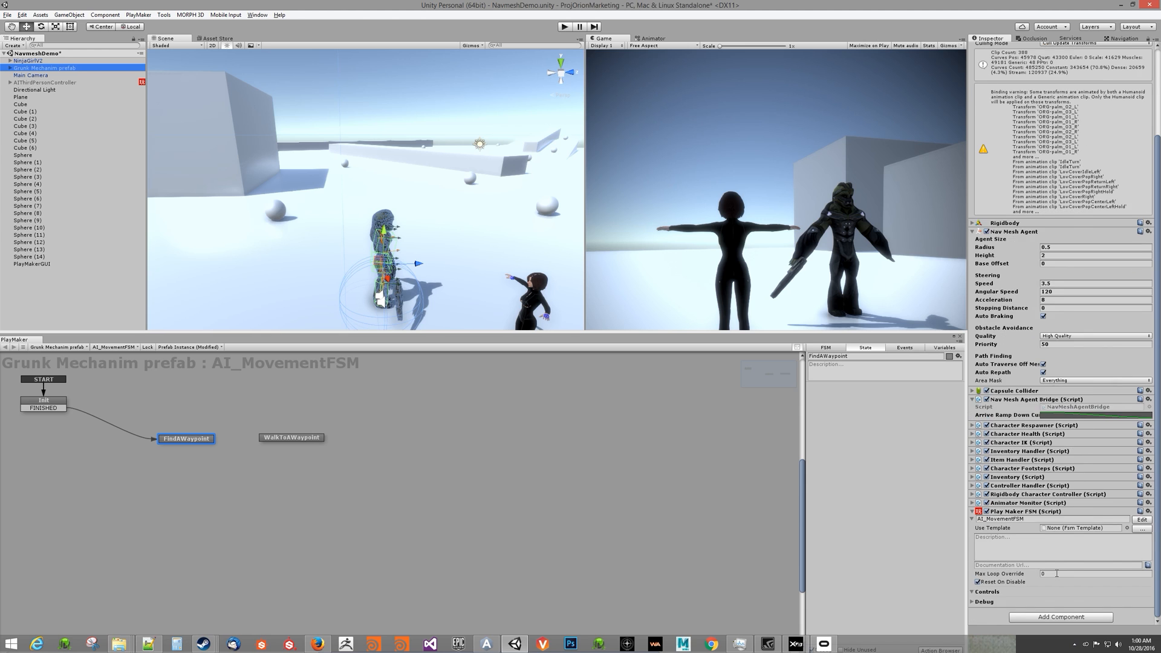
scroll(1057, 573, "up", 1)
left_click(755, 322)
left_click_drag(686, 331, 569, 288)
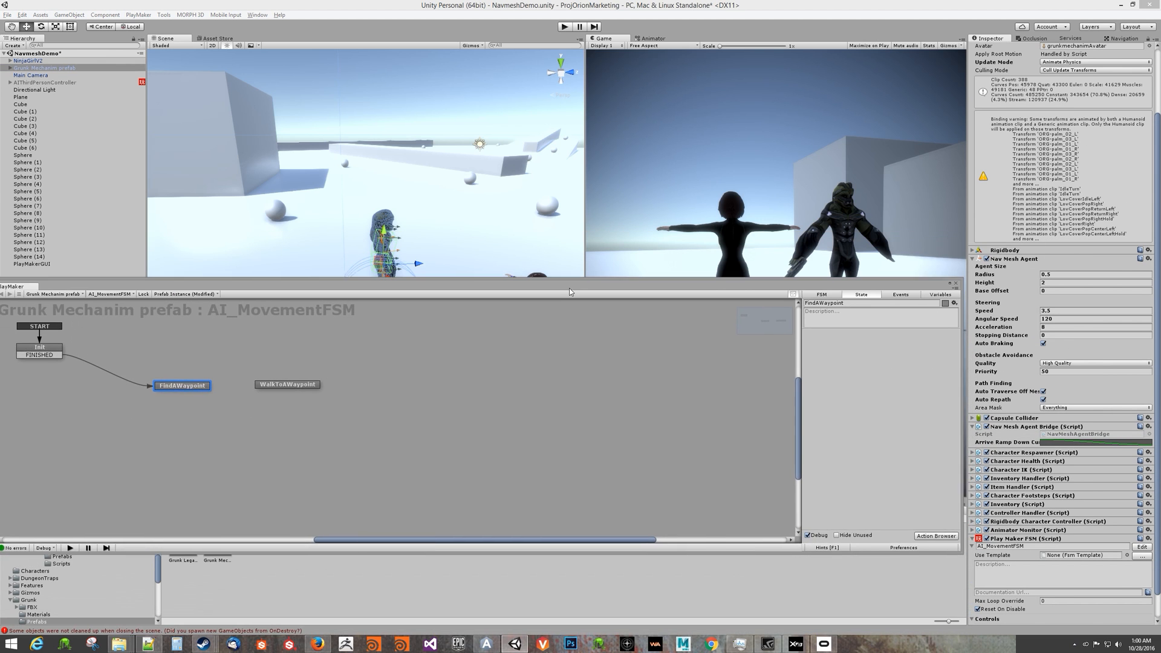
left_click(939, 294)
left_click_drag(875, 279, 874, 231)
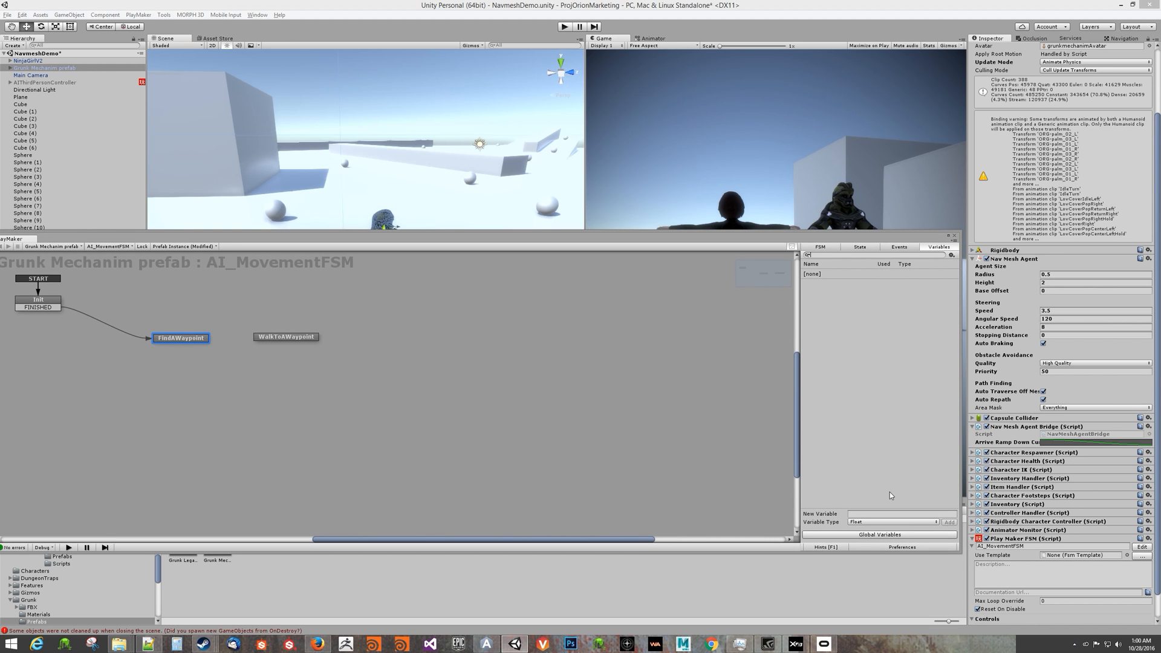
left_click(894, 522)
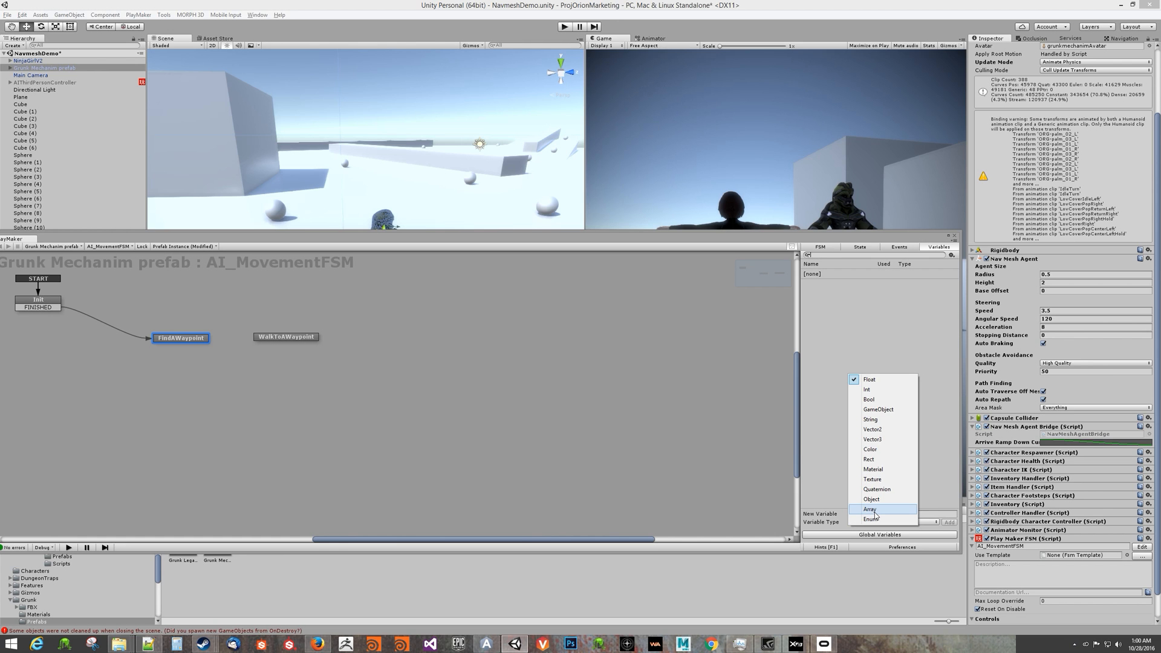
left_click(874, 510)
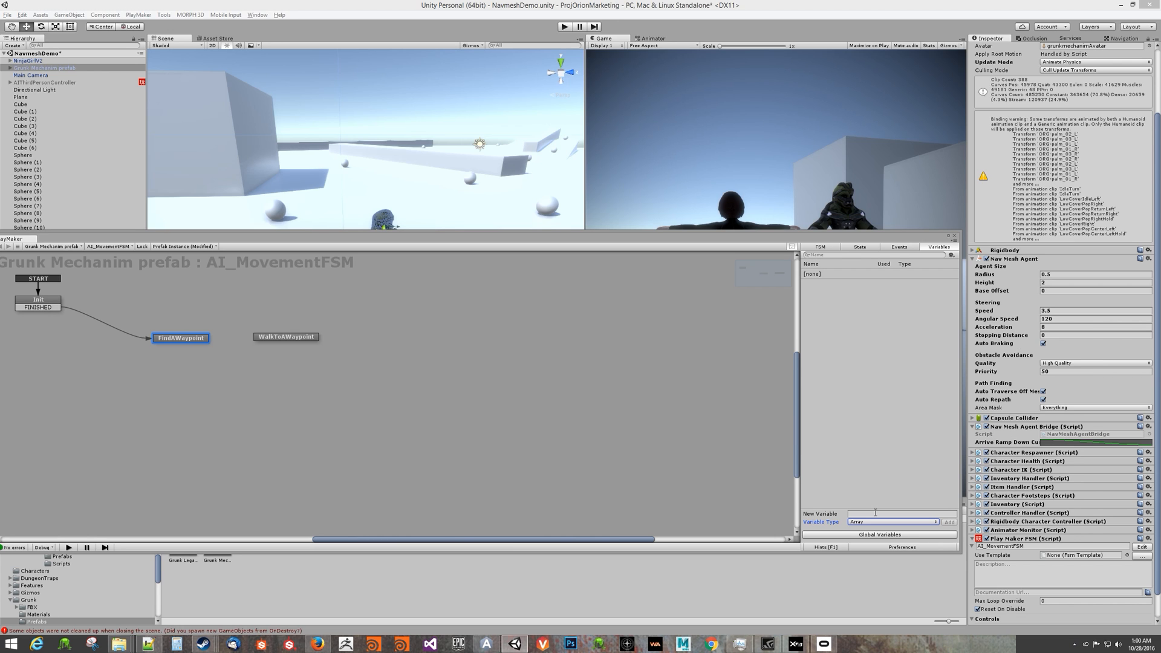
left_click(906, 515)
type("WayPoi")
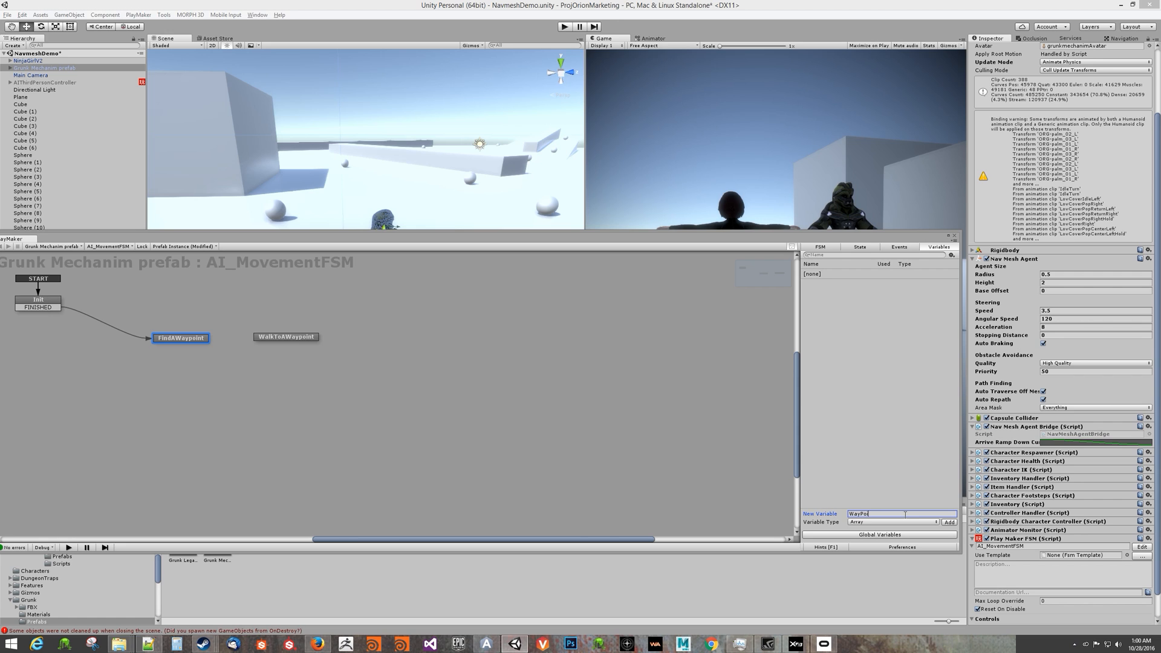
type("nts")
key("Return")
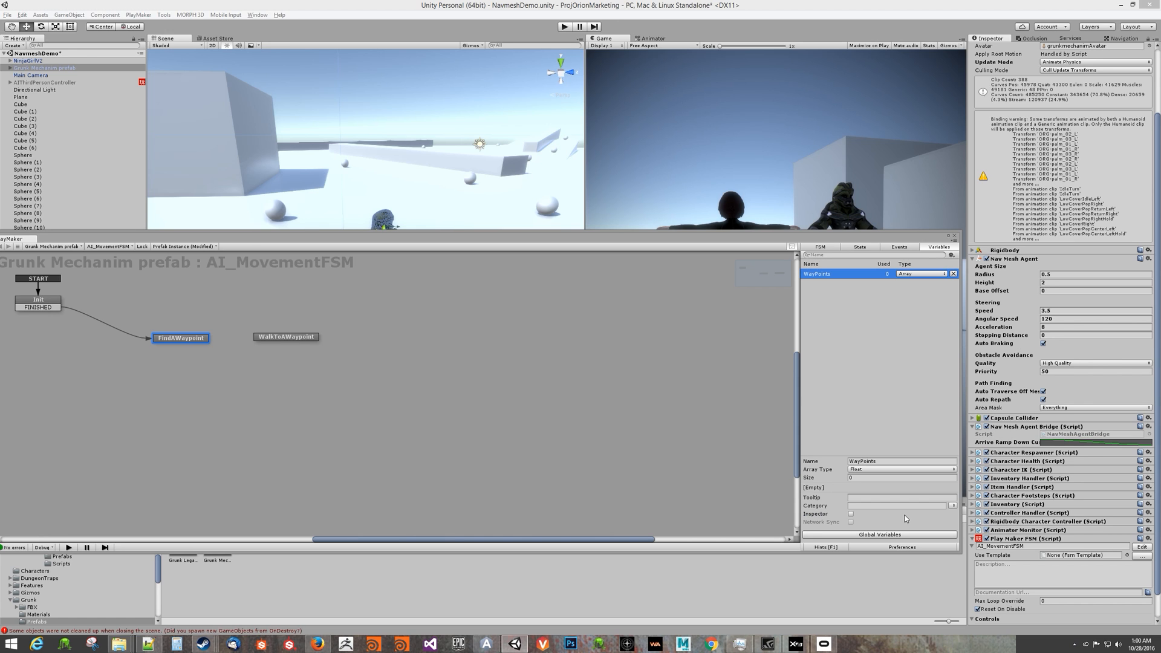
Expose the WayPoints variable in the Inspector and set its array type to Game Object.
left_click(851, 514)
left_click(859, 470)
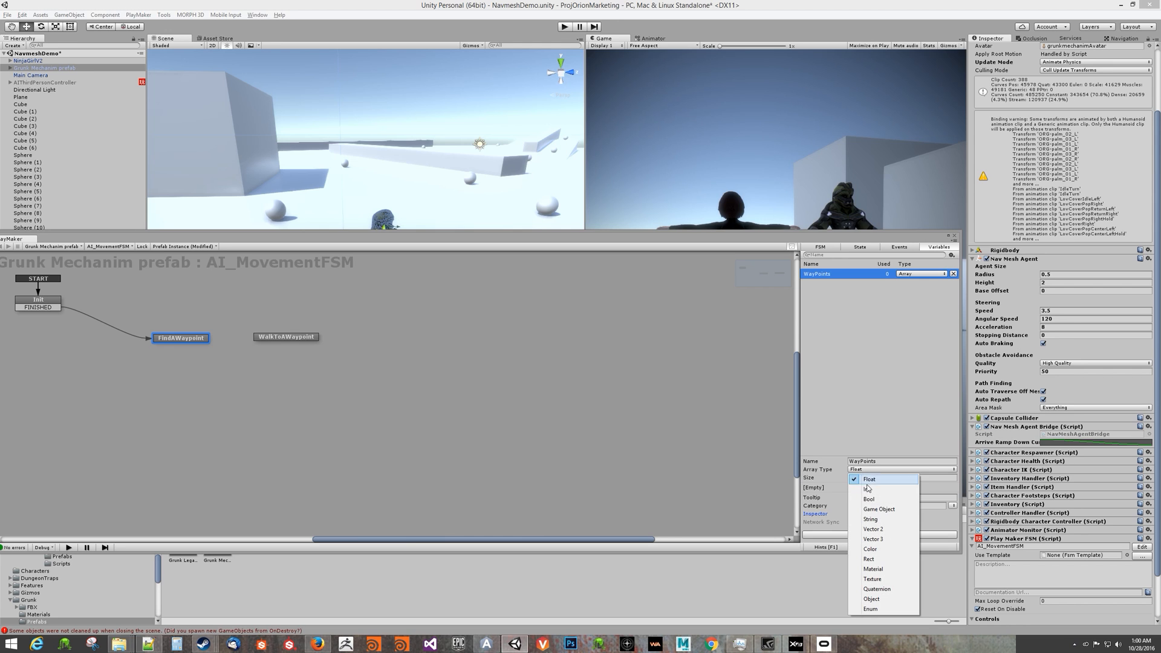
left_click(884, 509)
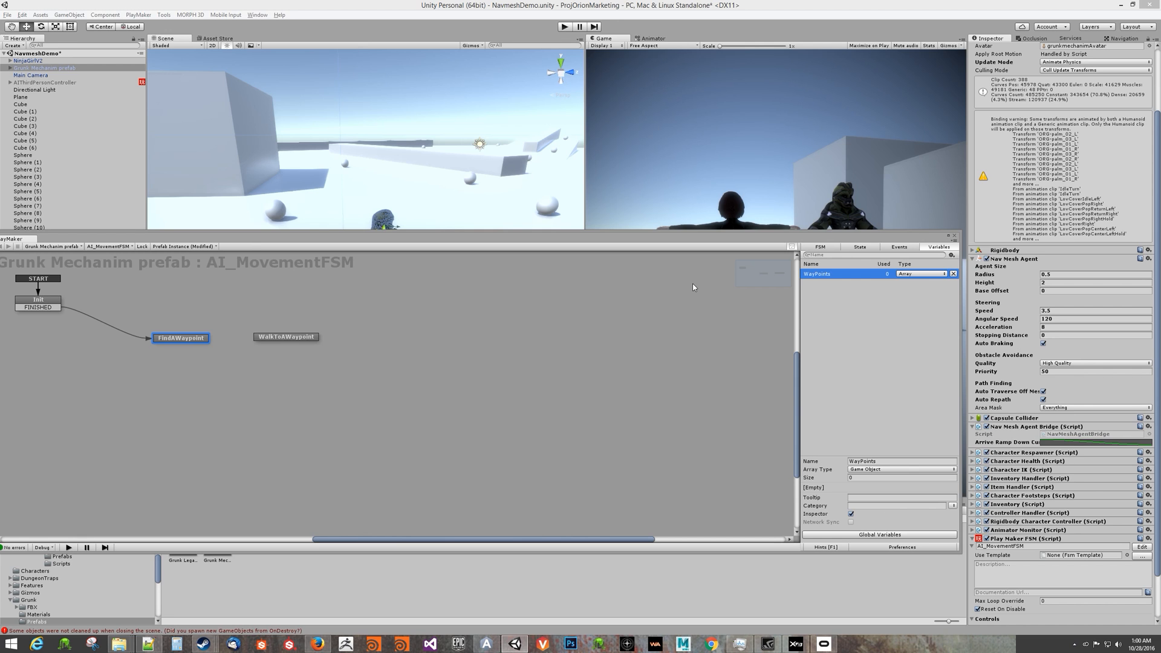
left_click(894, 473)
left_click(884, 509)
scroll(1051, 485, "down", 3)
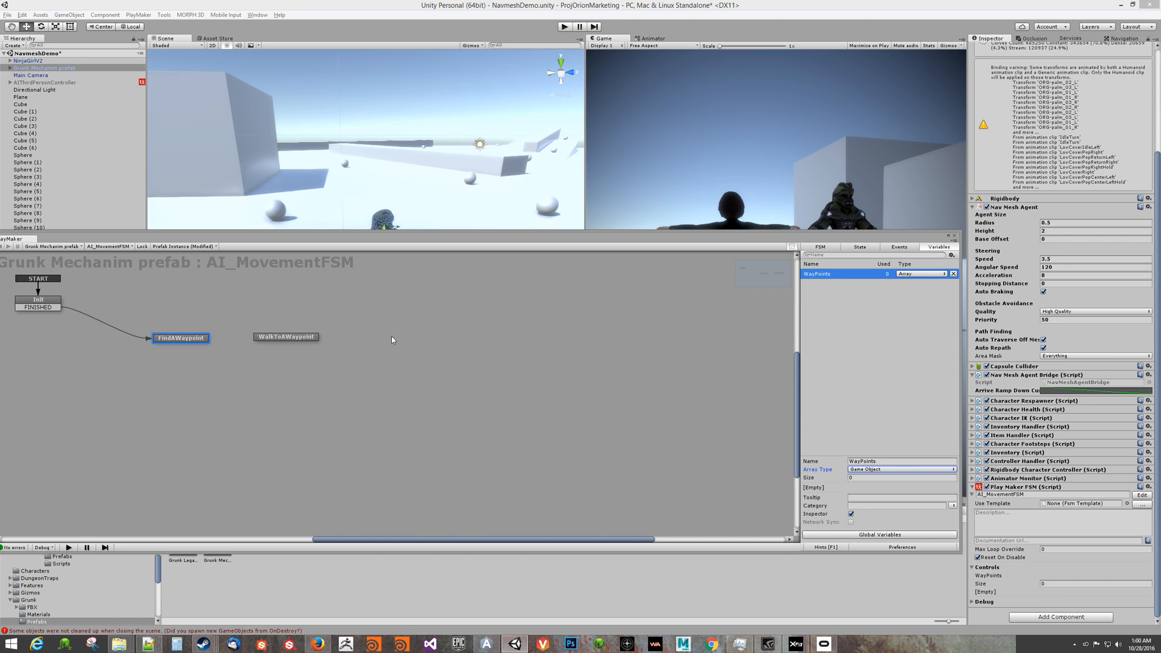
Set the size of the WayPoints array to 15 elements.
left_click_drag(404, 239, 404, 321)
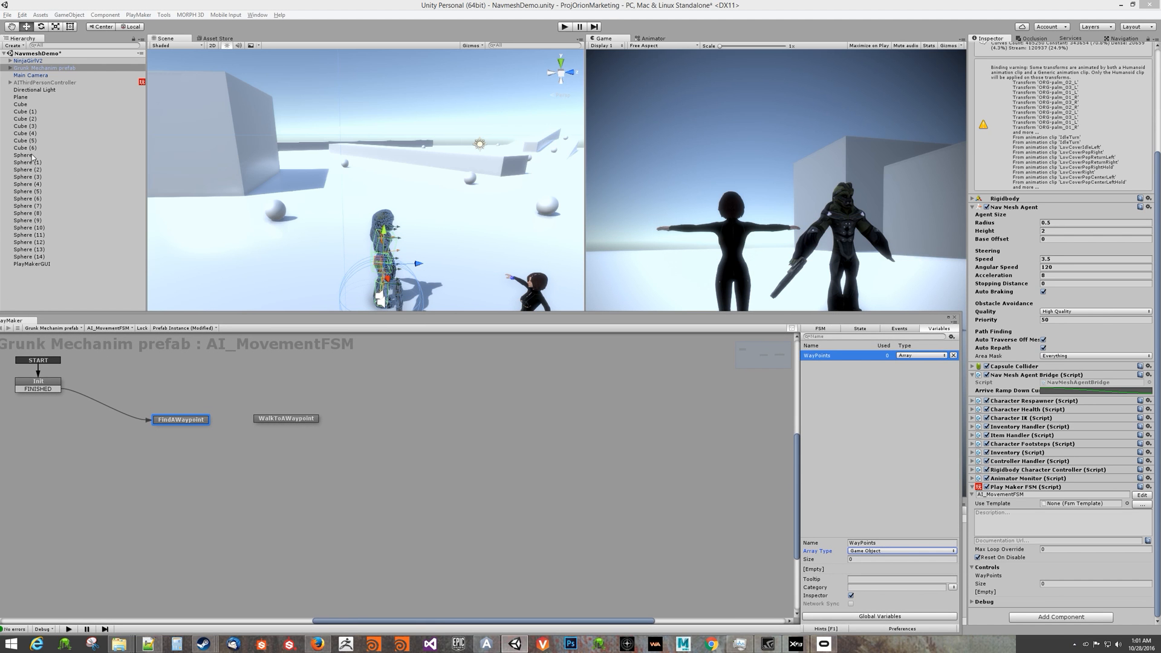
left_click(858, 558)
type("15")
key("Return")
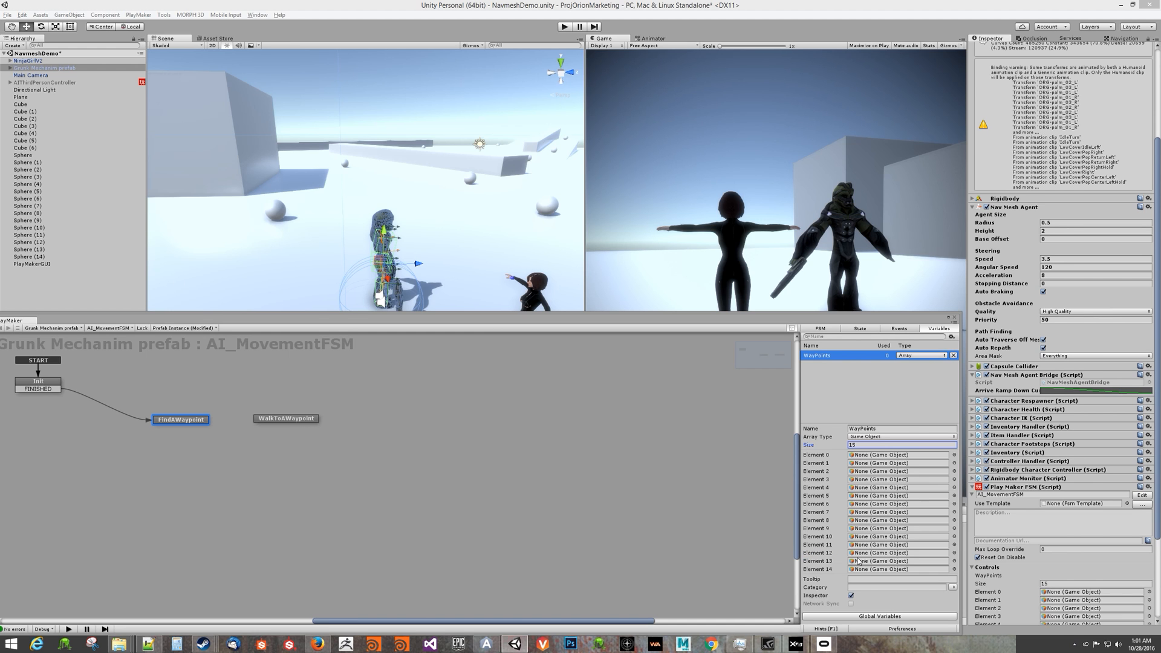
scroll(1087, 586, "down", 3)
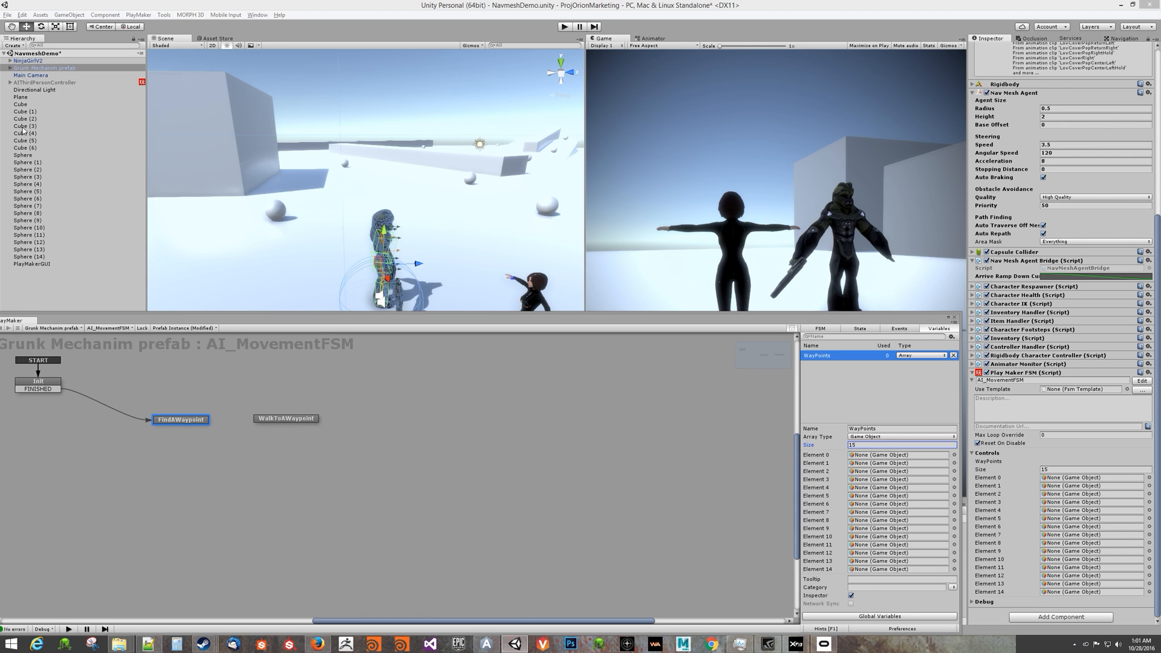
Assign Sphere and Sphere (1) through Sphere (5) to Elements 0 to 5 of the WayPoints array.
left_click_drag(21, 158, 1083, 478)
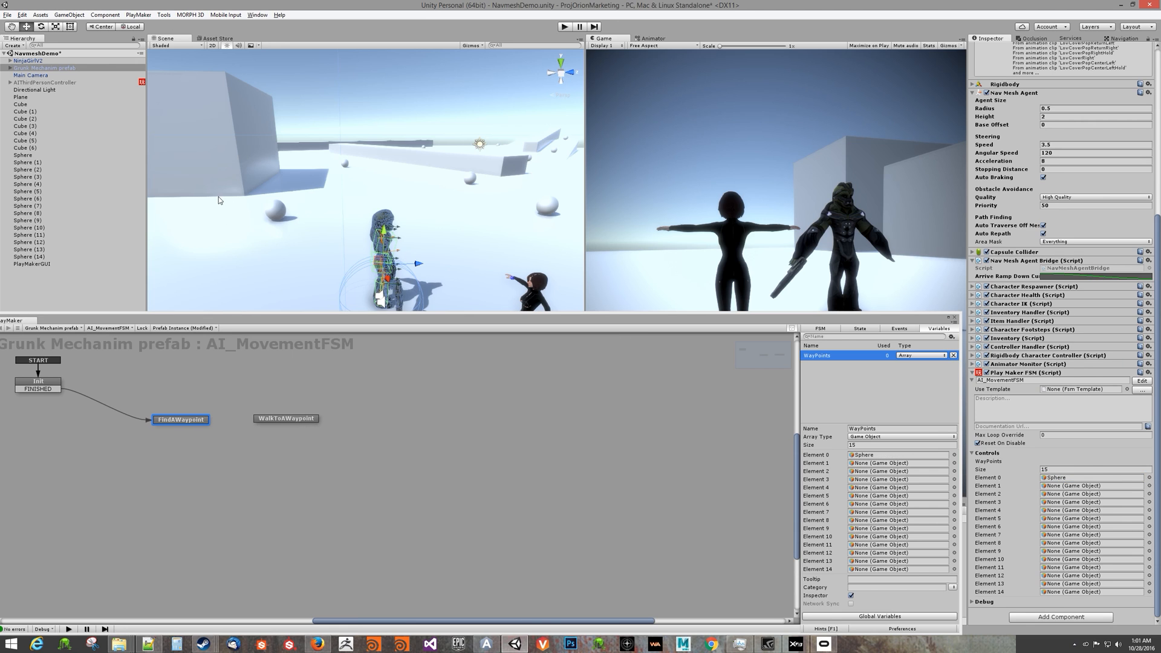
left_click_drag(27, 171, 1062, 496)
left_click_drag(27, 163, 1074, 488)
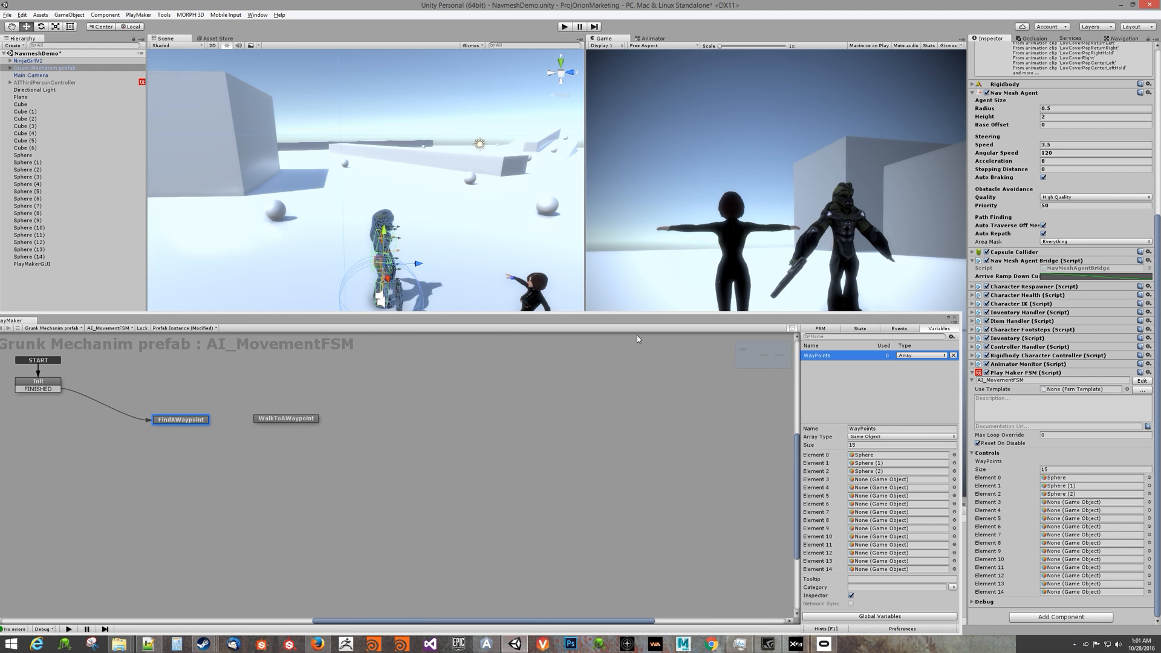
left_click_drag(24, 179, 1072, 503)
left_click_drag(23, 187, 1074, 514)
left_click(35, 193)
left_click_drag(35, 192, 1082, 520)
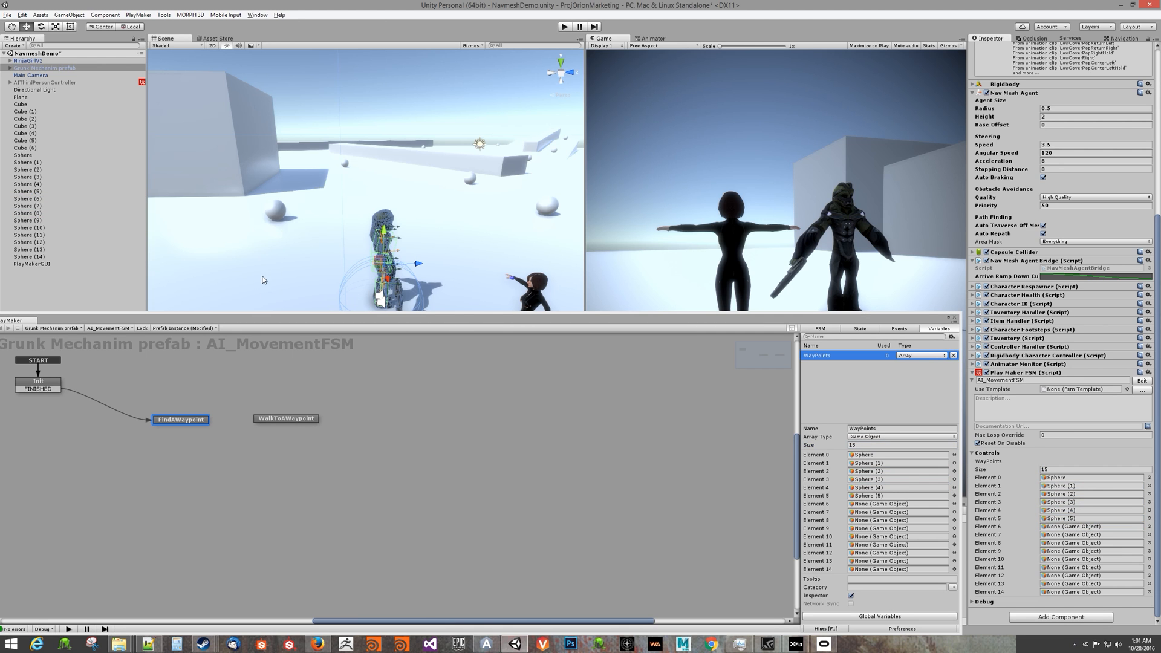
Assign Sphere (6) through Sphere (12) to Elements 6 to 12 of the WayPoints array.
left_click_drag(32, 200, 1065, 530)
left_click_drag(21, 207, 1086, 535)
left_click_drag(22, 213, 1074, 547)
left_click_drag(27, 221, 1072, 553)
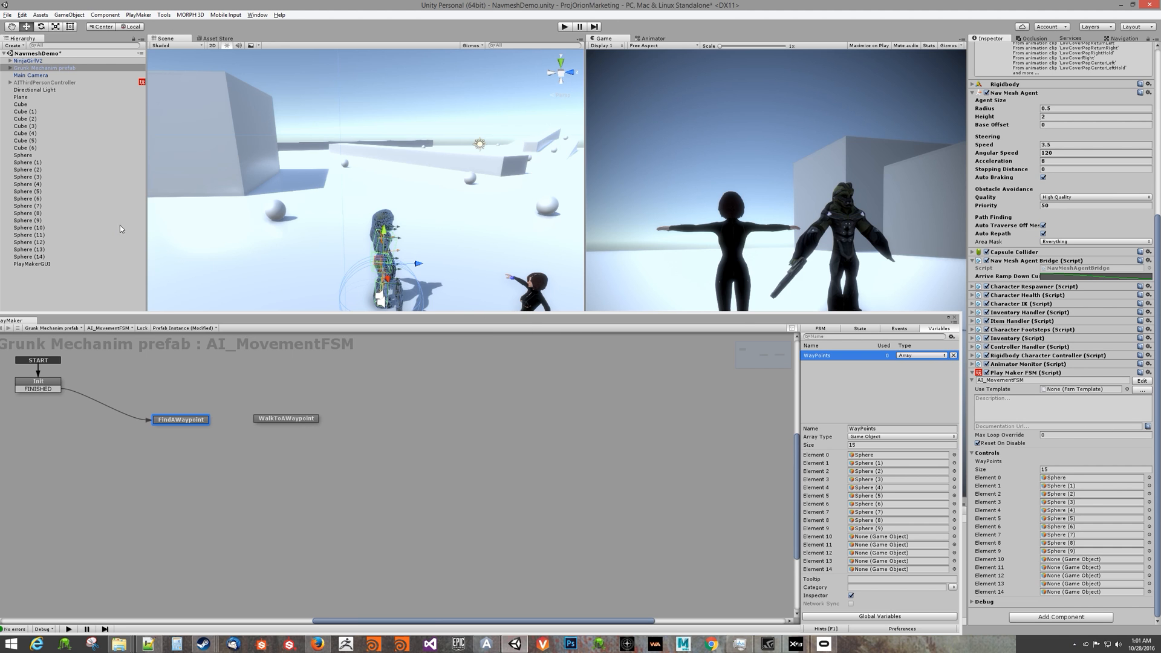
left_click_drag(25, 228, 1071, 560)
left_click_drag(27, 235, 1068, 570)
left_click_drag(29, 243, 1071, 576)
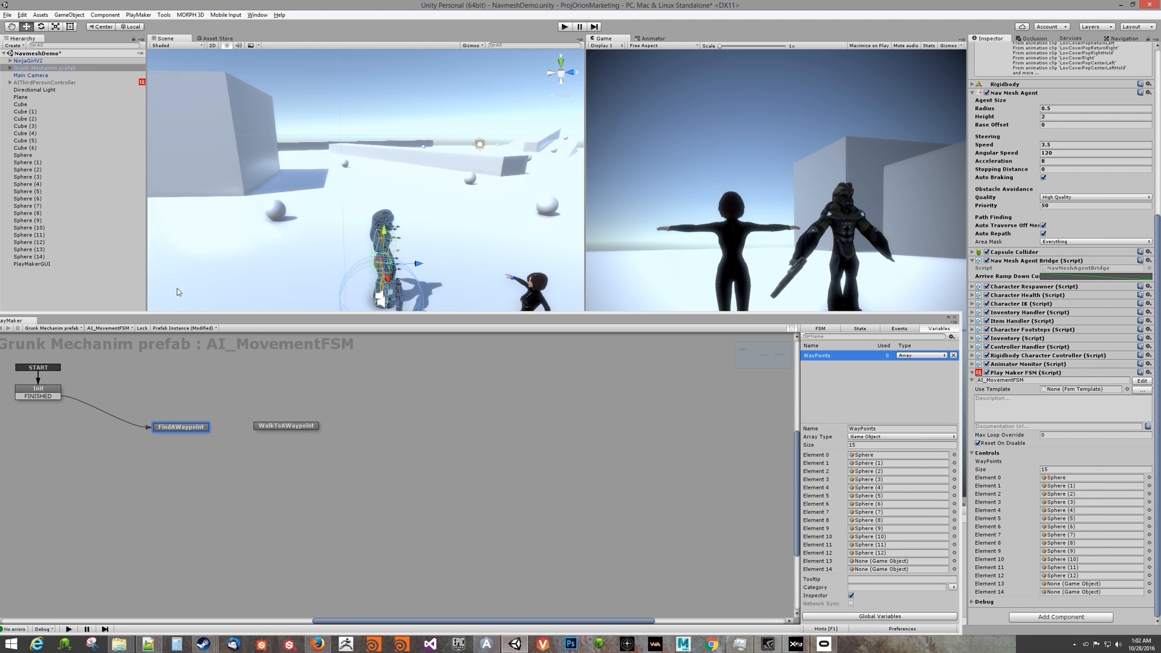
Assign Sphere (13) and Sphere (14) to Elements 13 and 14 of the Grunk prefab's WayPoints array.
left_click(29, 243)
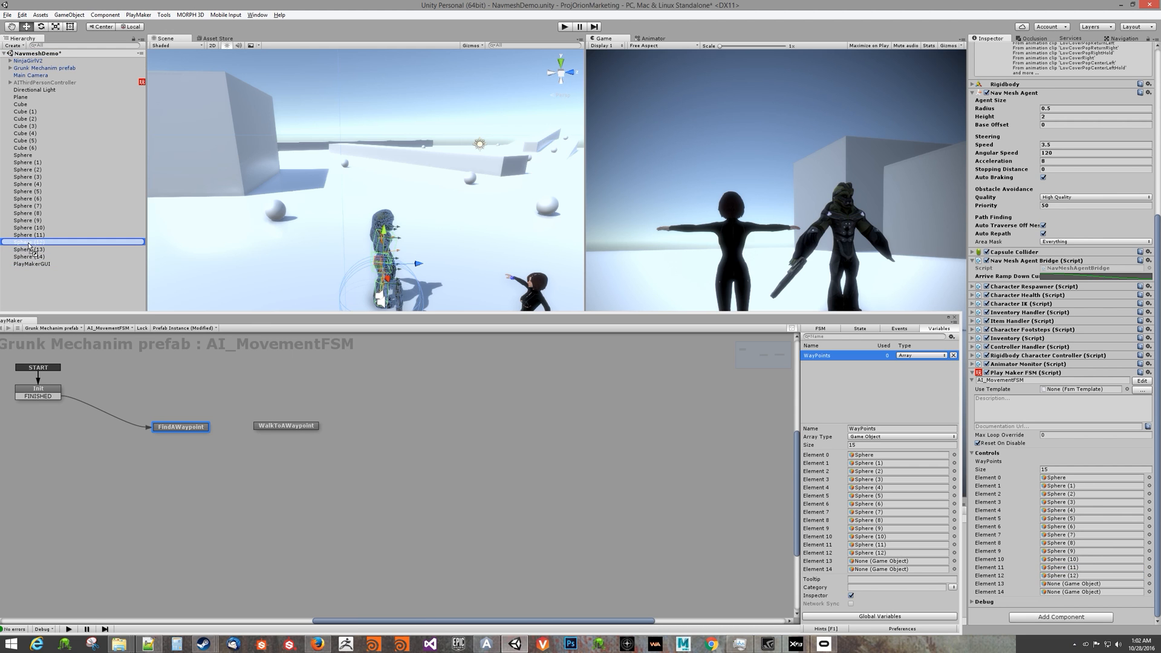
left_click(30, 250)
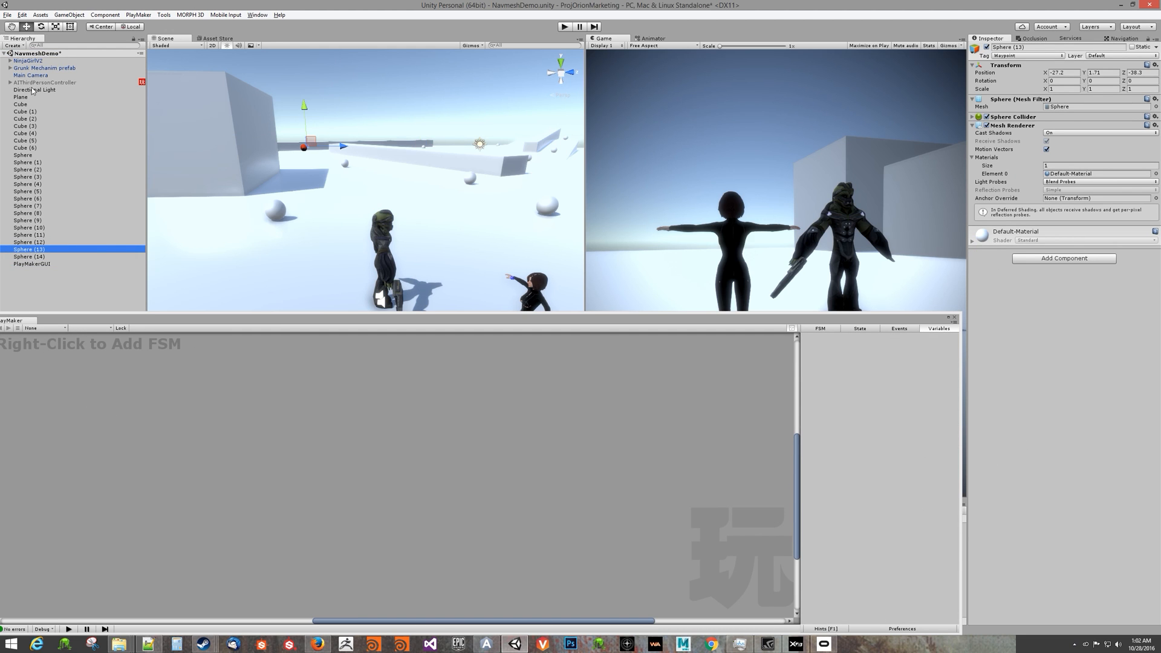
left_click(33, 68)
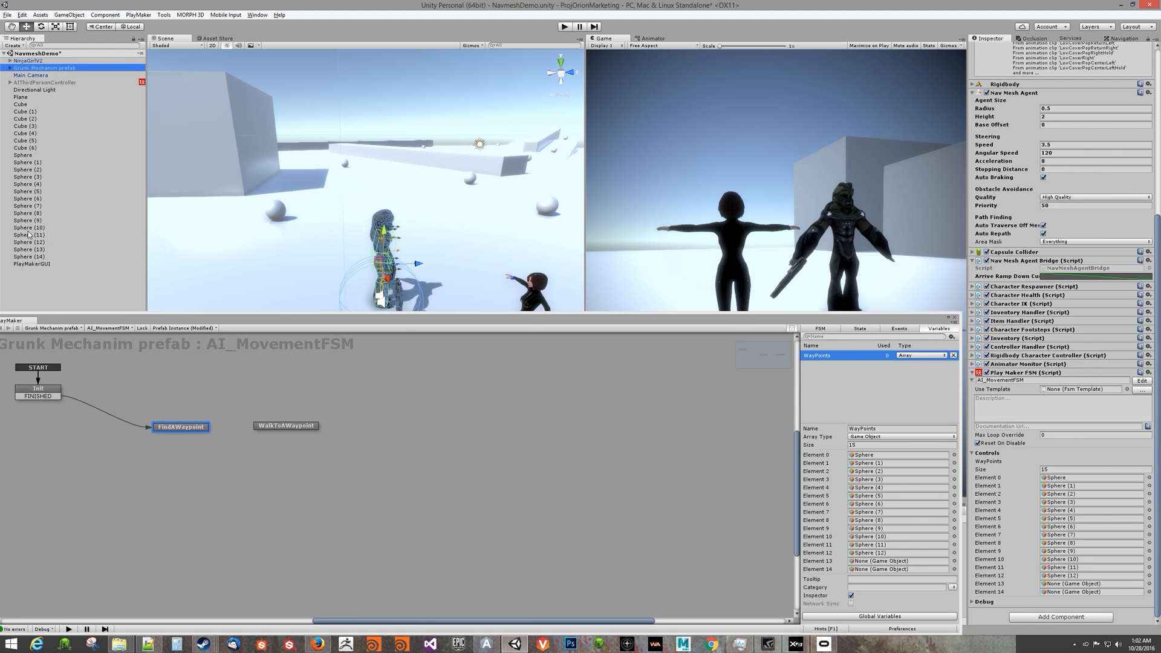
left_click_drag(22, 253, 1088, 586)
left_click_drag(29, 256, 1086, 598)
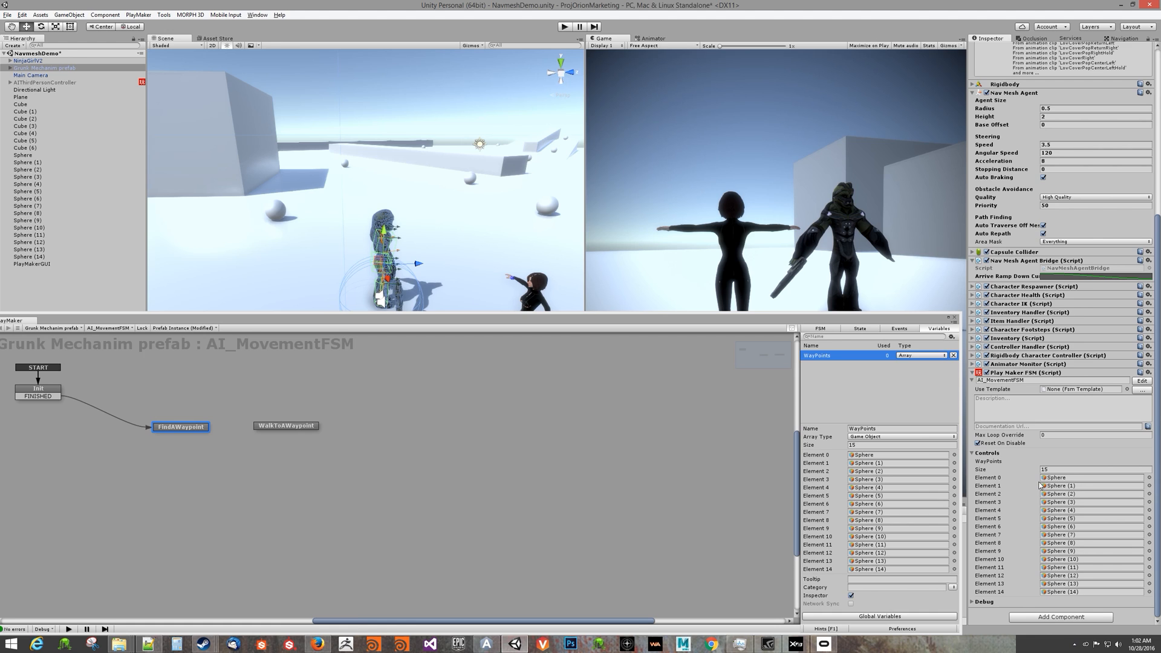
Add an Array Get Next action to the FindAWaypoint state and set its Array to WayPoints.
scroll(668, 365, "down", 1)
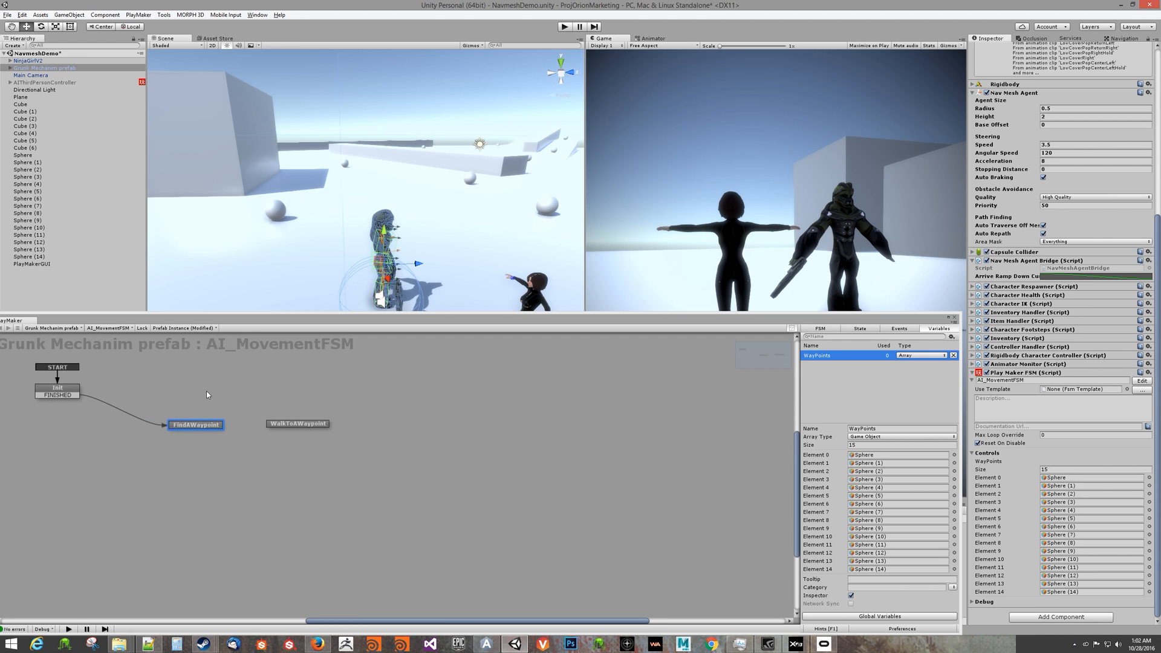
left_click(197, 425)
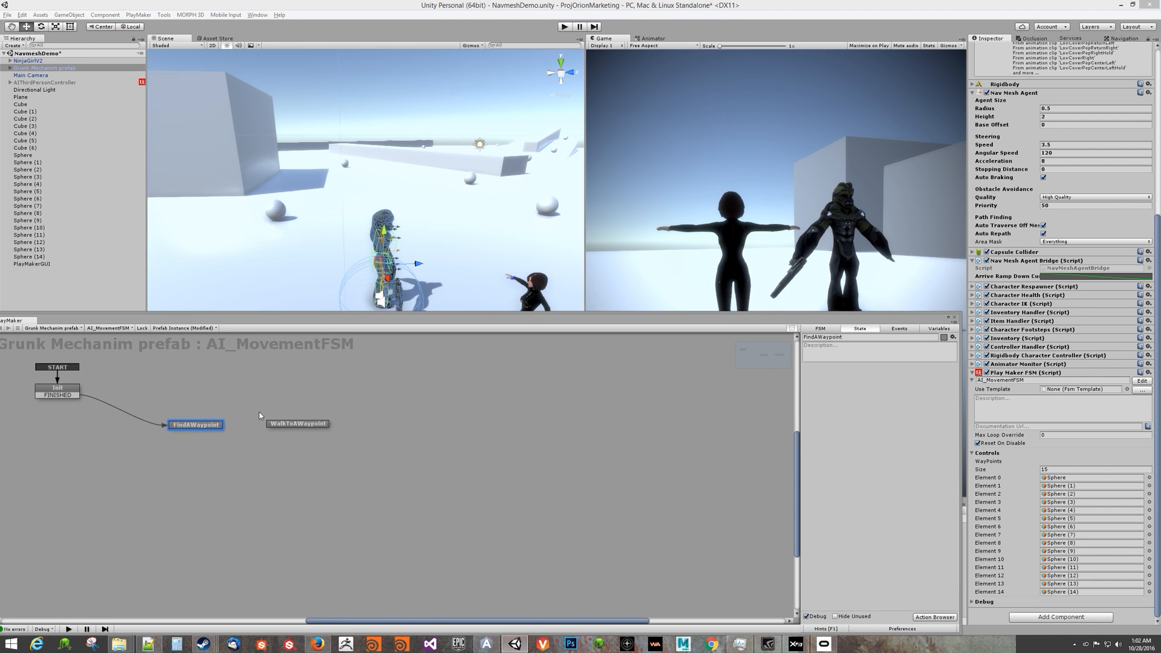
left_click(933, 616)
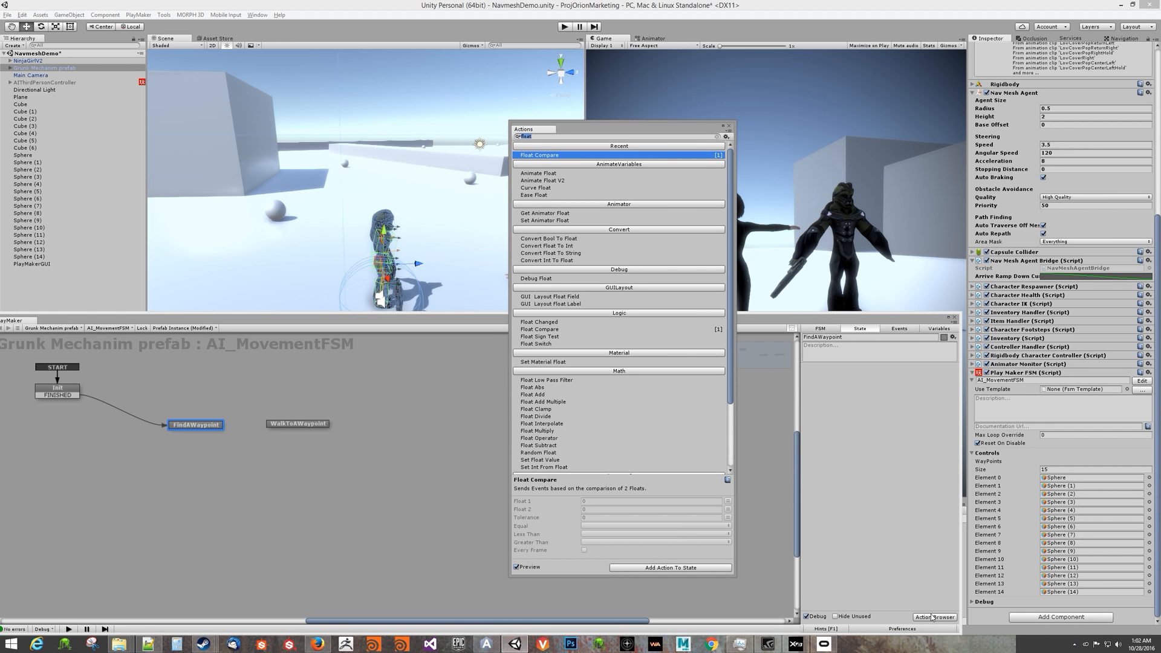
type("Array")
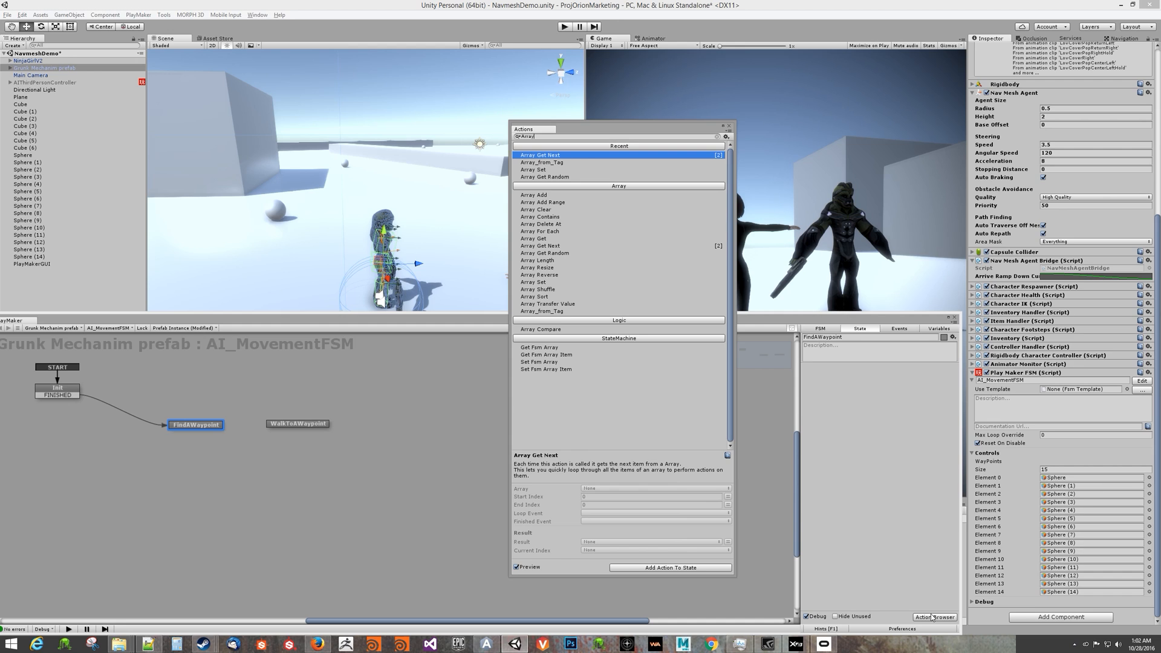
left_click(552, 254)
left_click(557, 247)
left_click(539, 239)
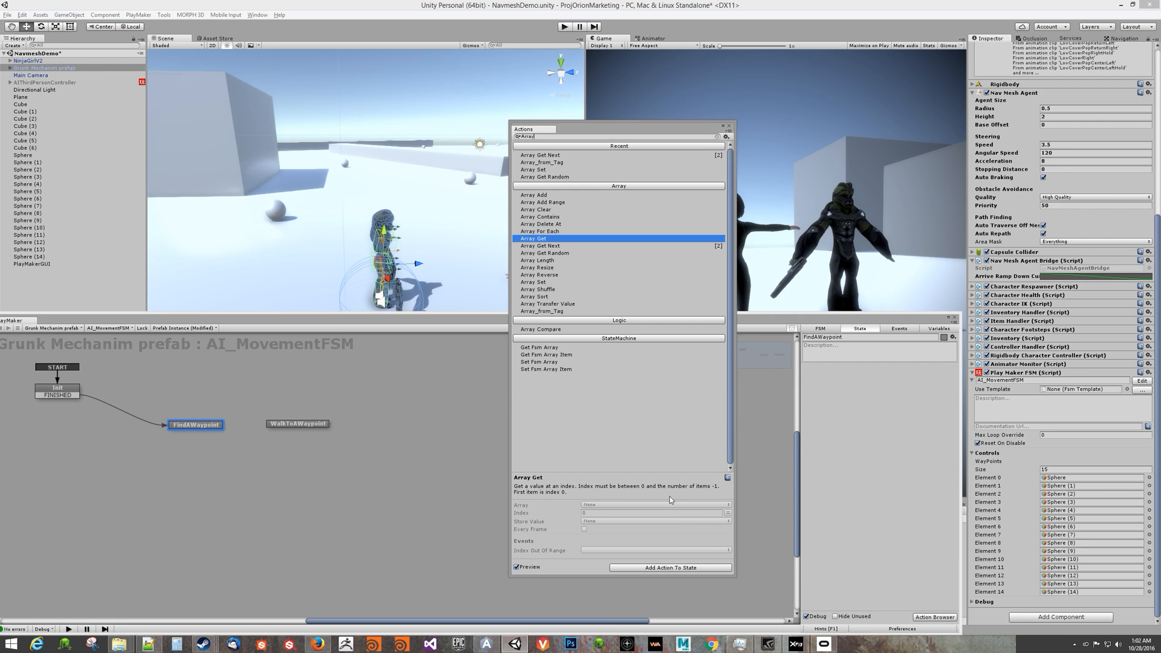
left_click(557, 247)
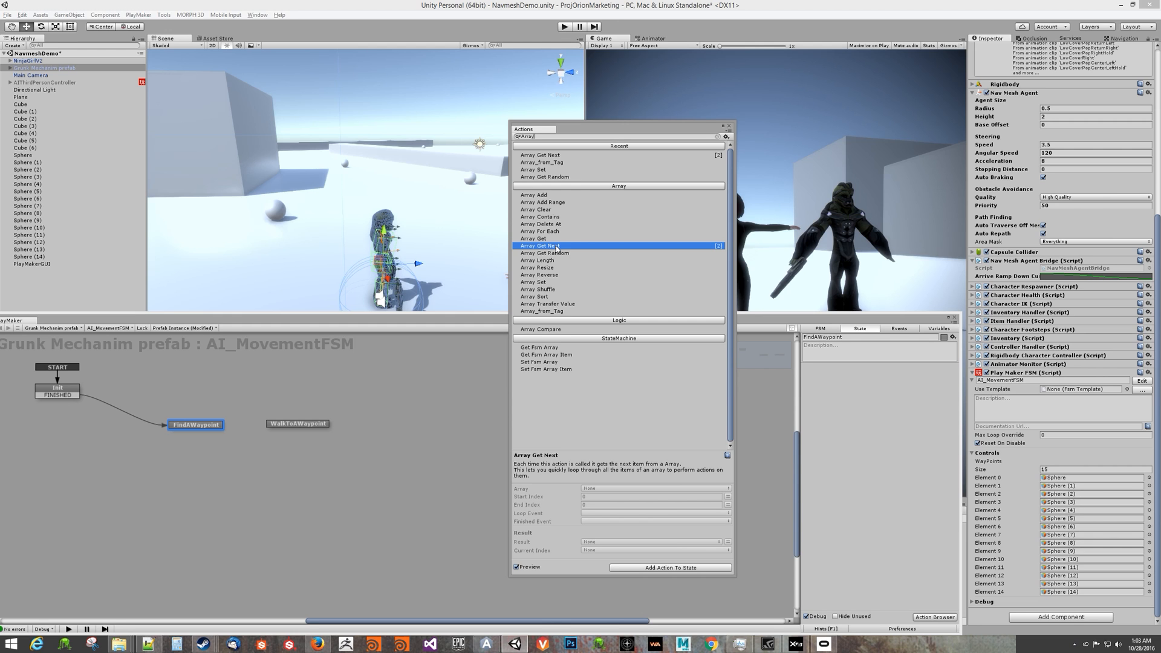
double_click(557, 248)
left_click(893, 378)
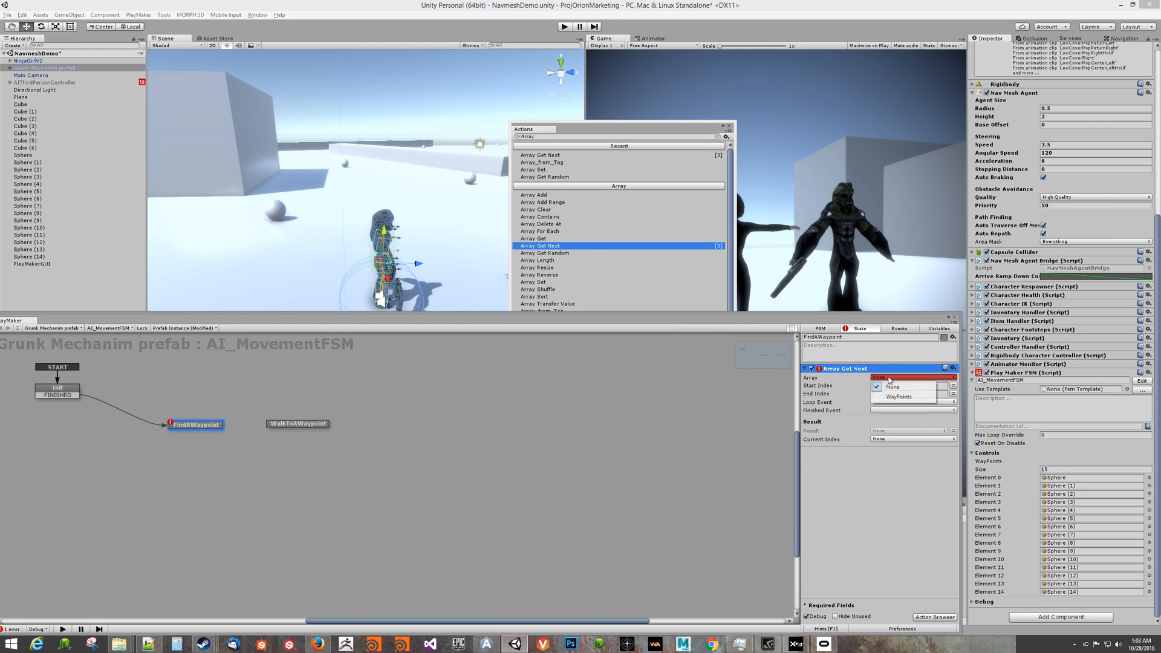
left_click(904, 398)
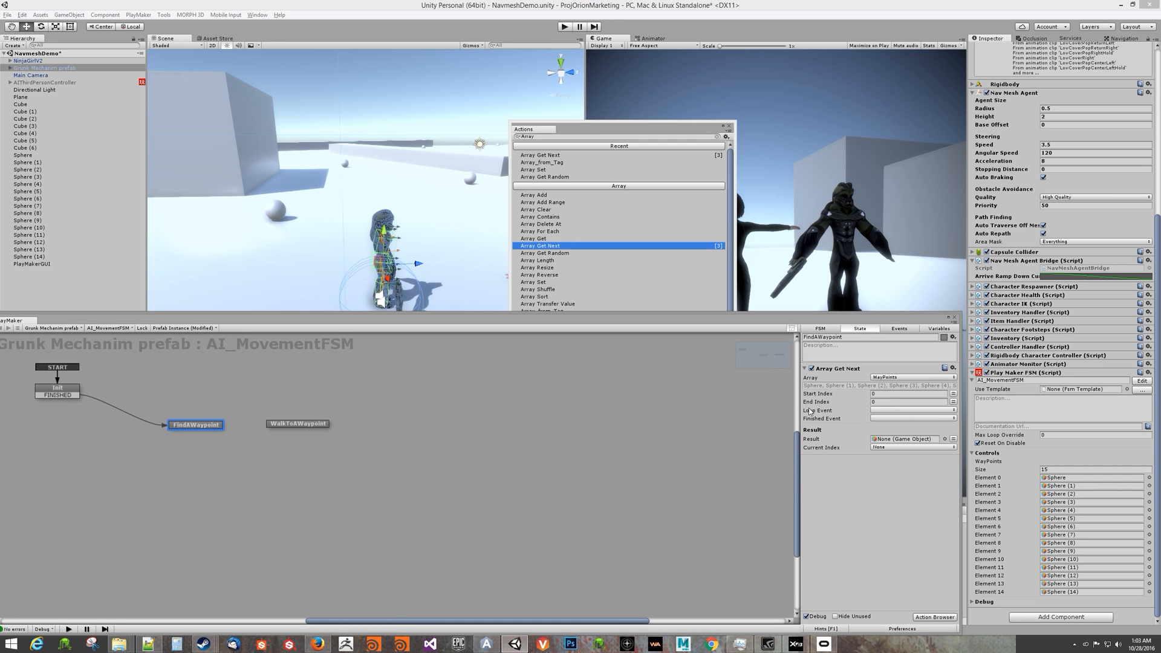
Store the Result of the Array Get Next action in a new variable named ActiveWaypoint.
left_click(902, 410)
left_click(841, 518)
left_click(954, 439)
left_click(935, 439)
left_click(924, 460)
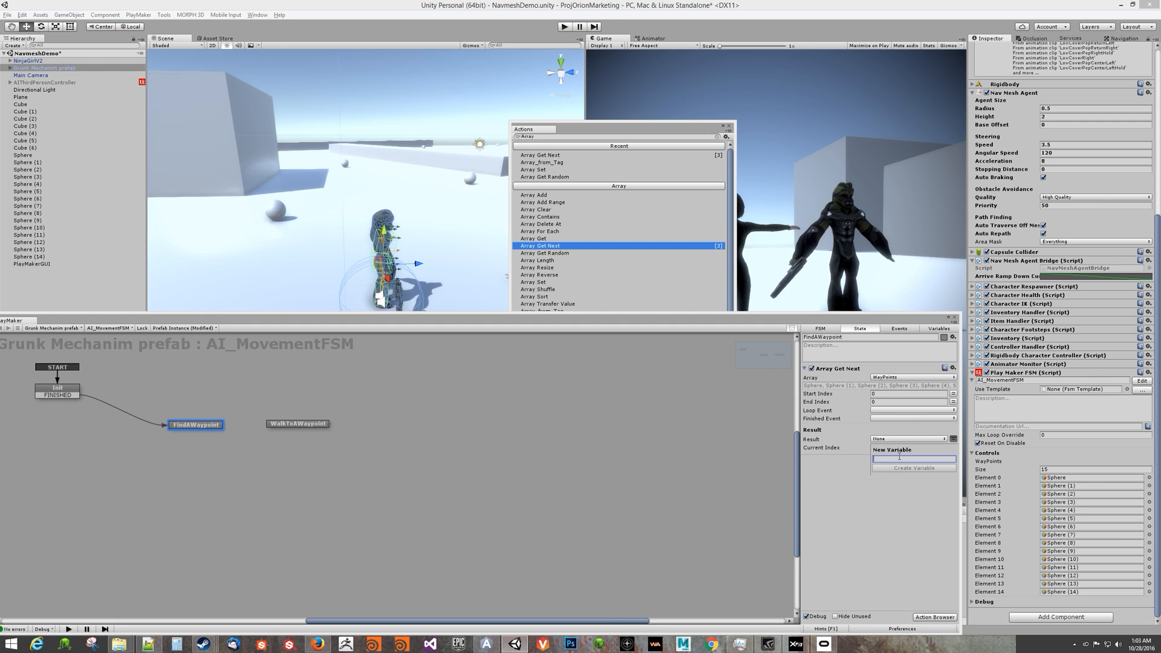
type("ActiveWayp")
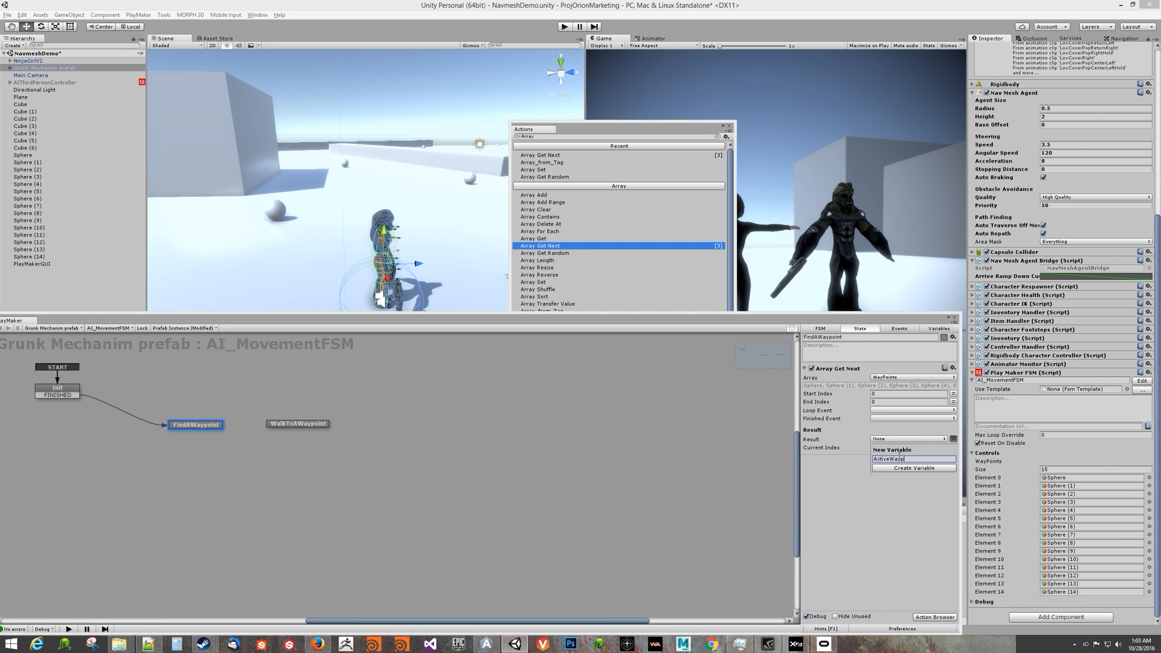
type("oint")
key("Return")
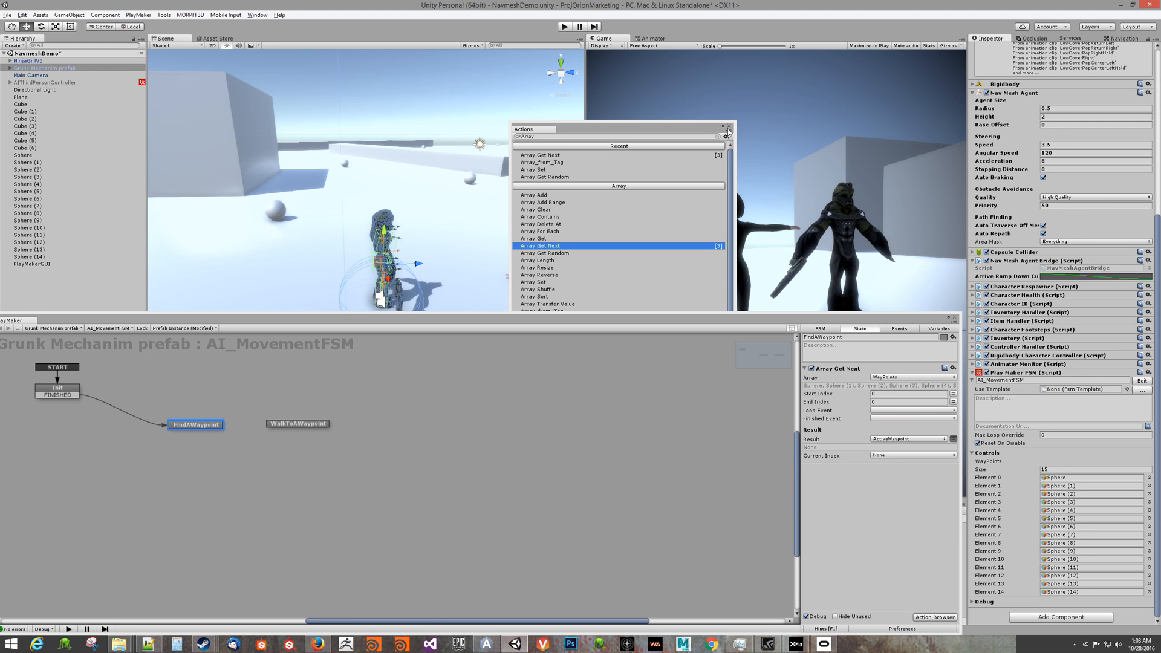
Add a Set Agent Destination action to the FindAWaypoint state and switch its Destination to take a variable.
left_click_drag(501, 332, 489, 365)
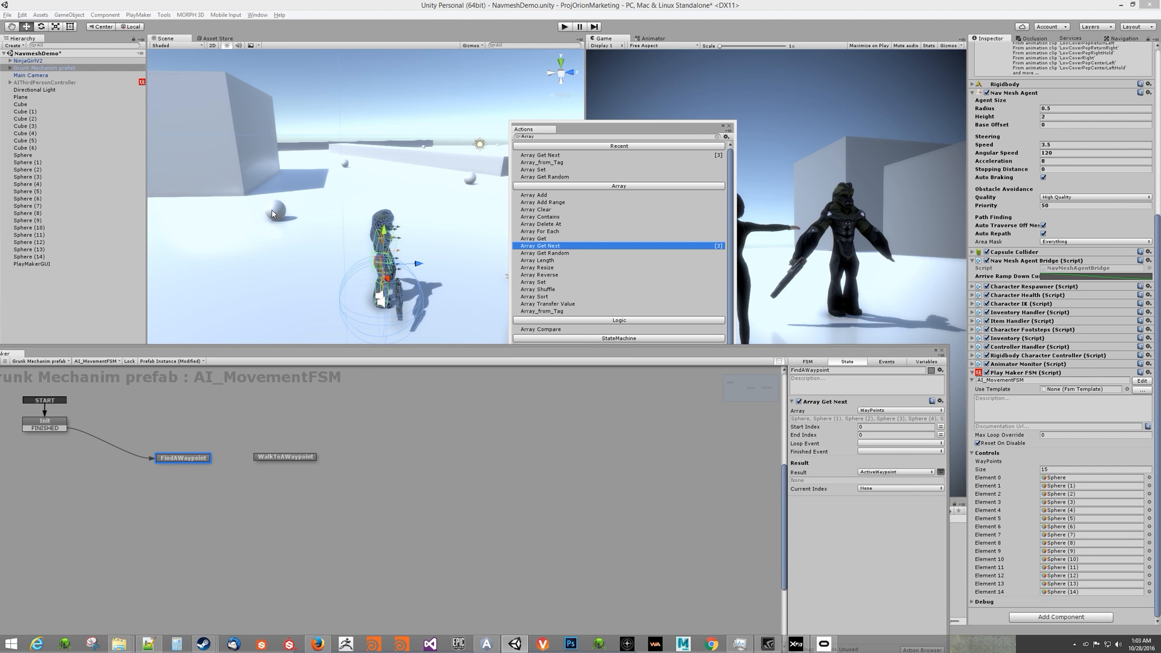
scroll(1009, 308, "up", 3)
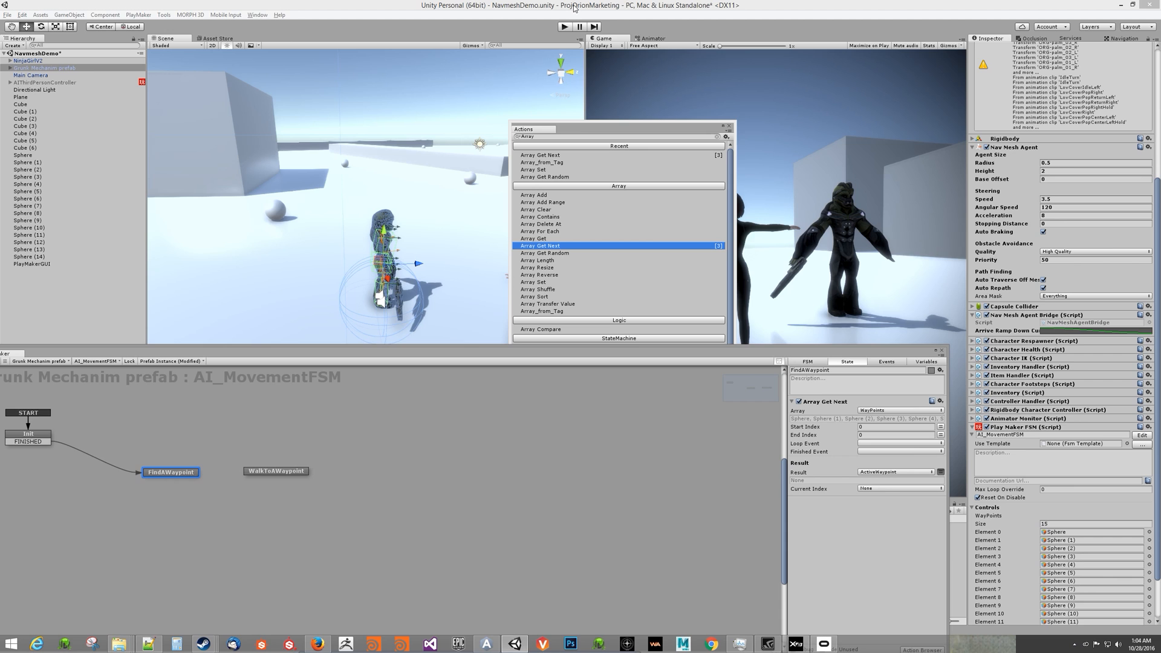
left_click(552, 136)
key("ctrl+a")
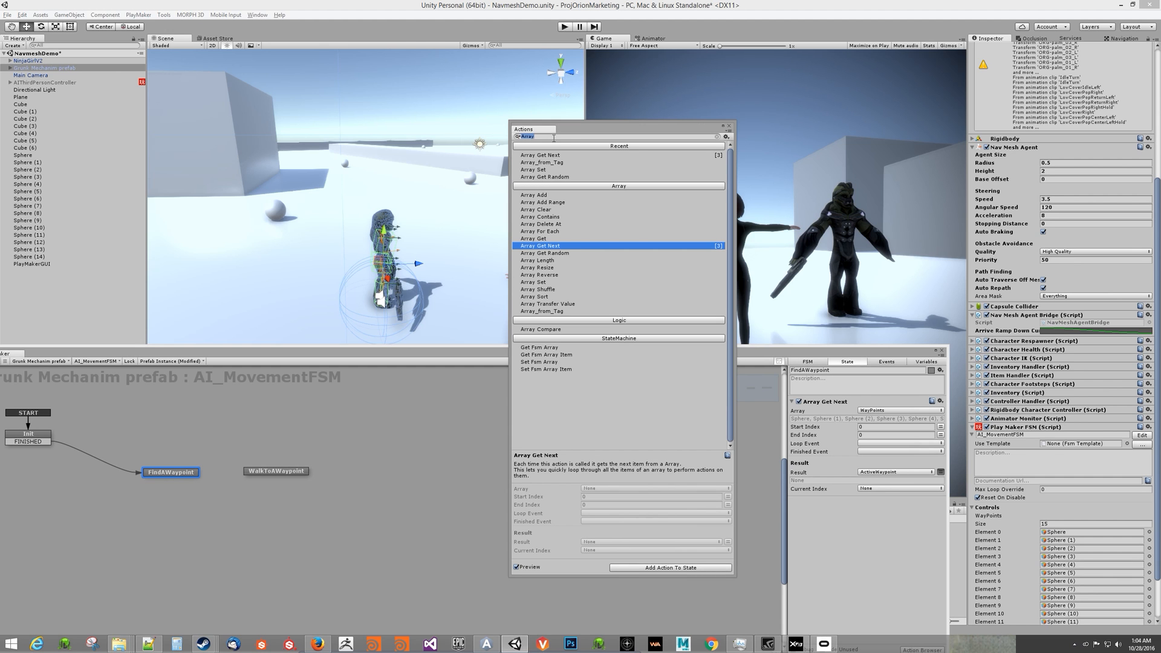
type("agent")
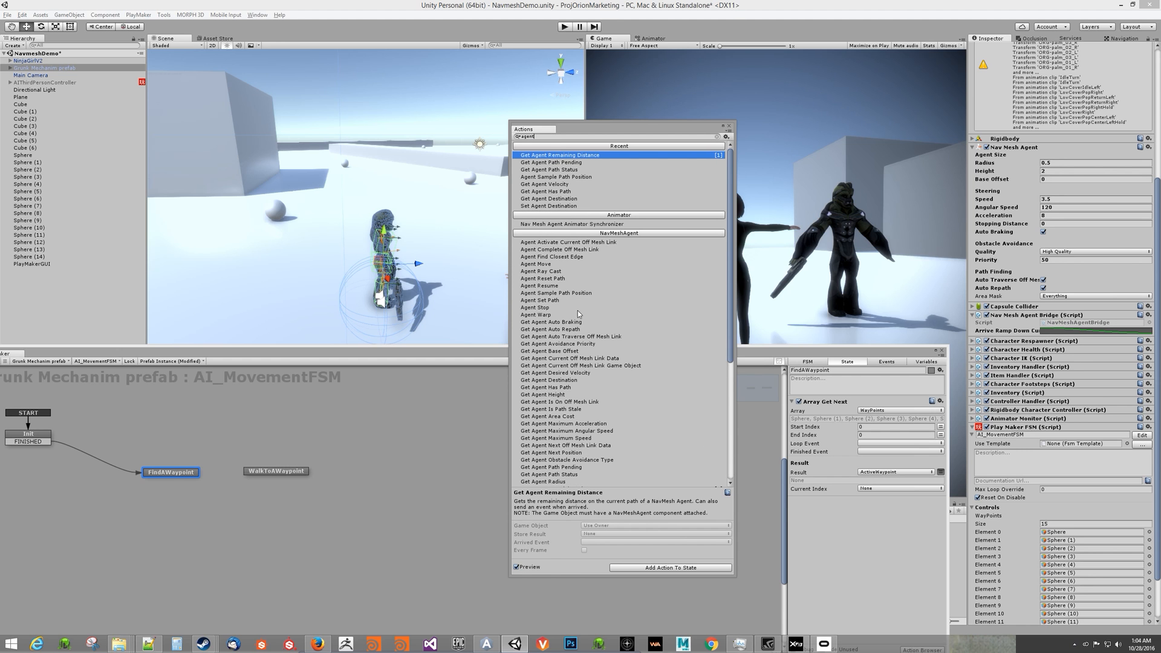
scroll(571, 401, "down", 5)
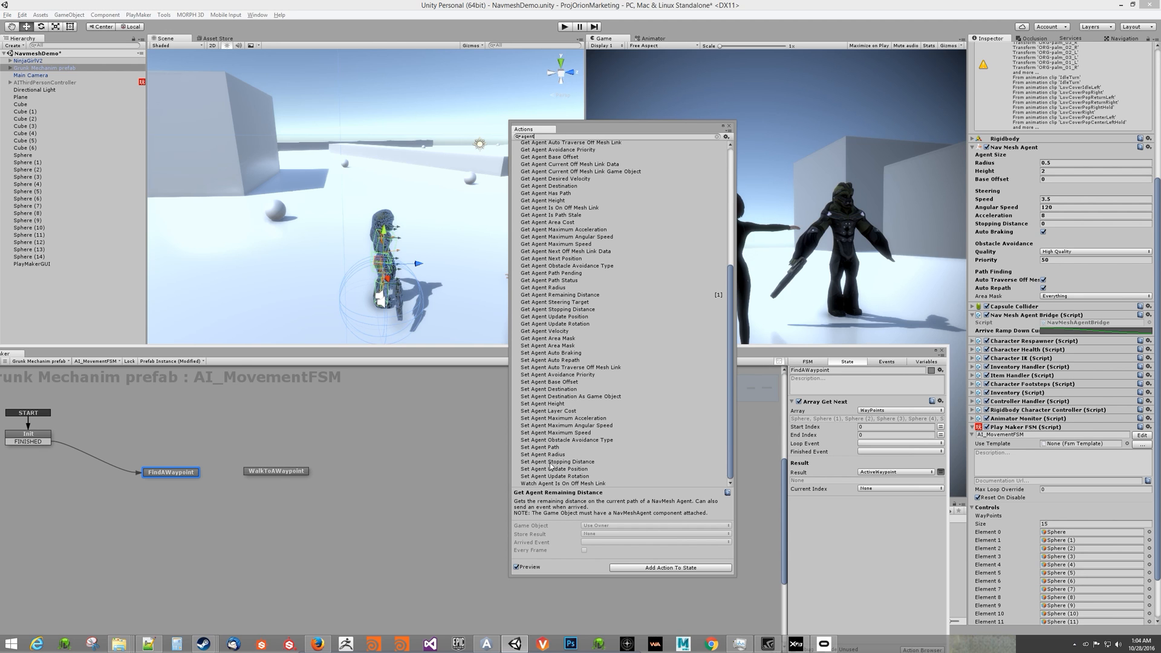
left_click(564, 390)
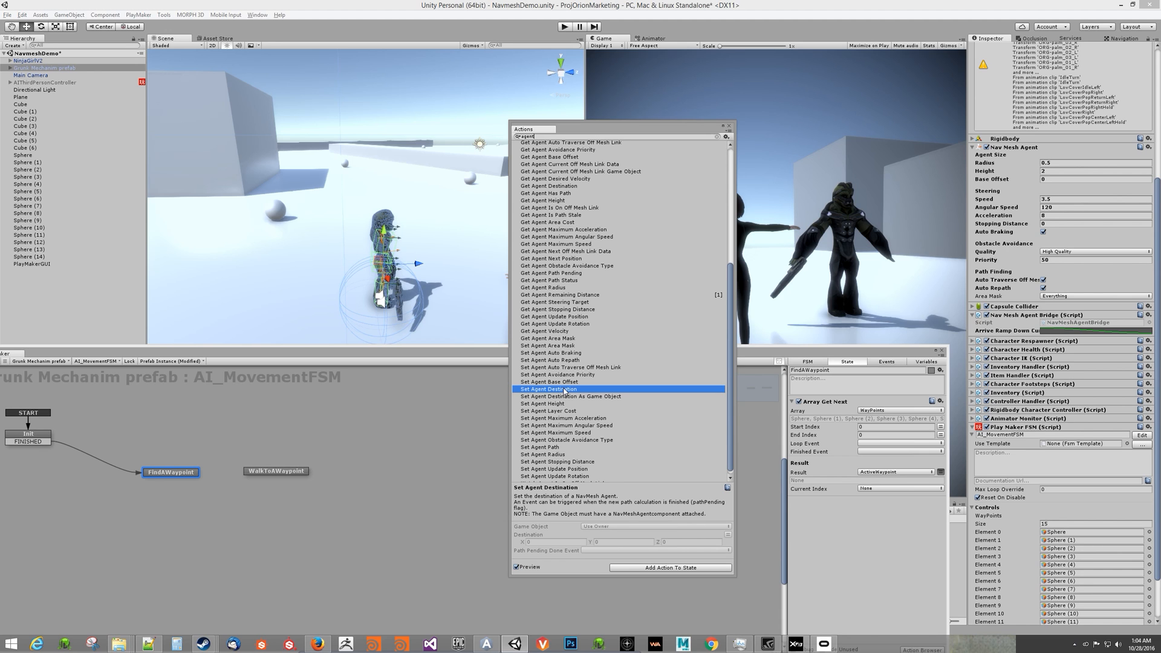
double_click(565, 390)
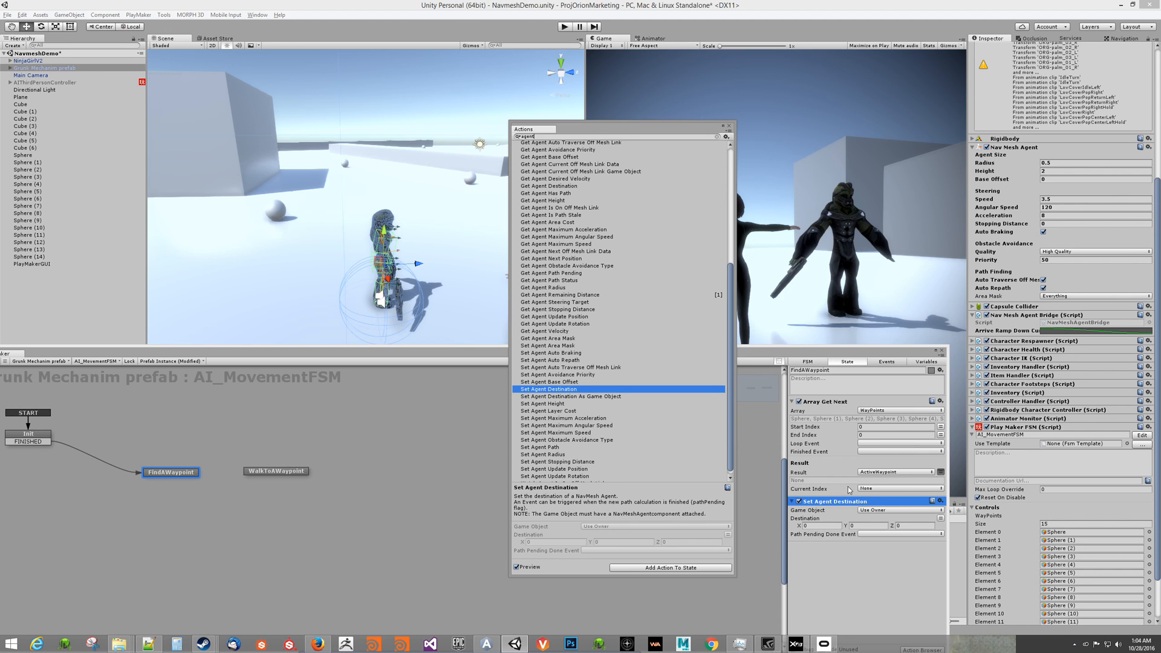
left_click(940, 520)
left_click(941, 519)
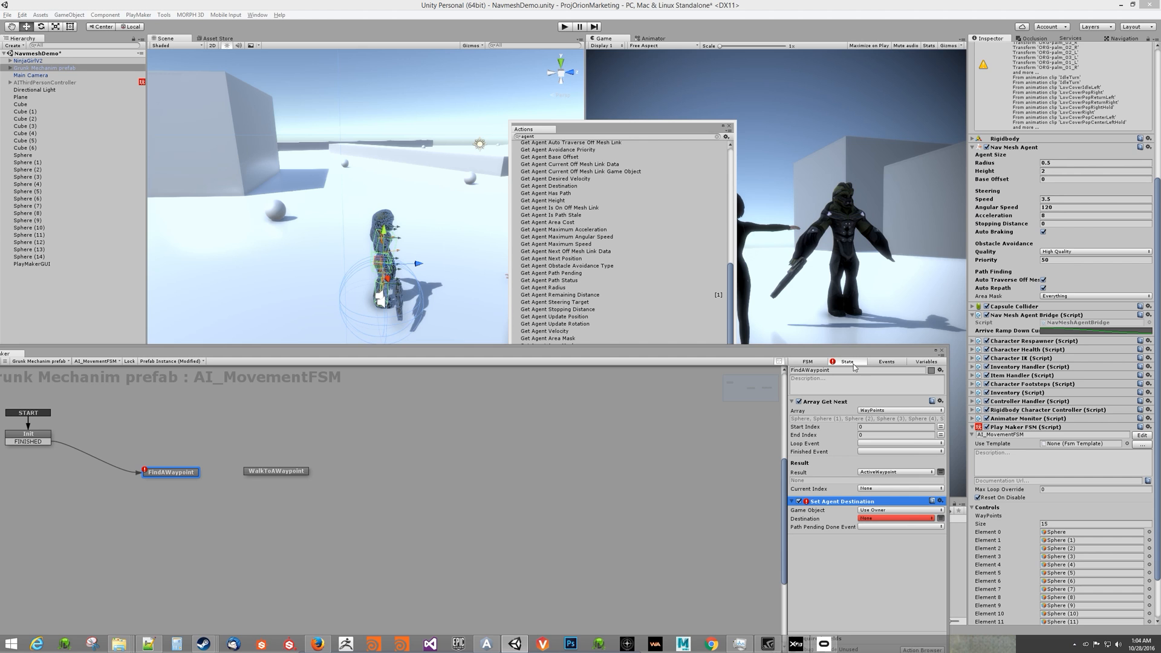
Insert a Get Position action before Set Agent Destination and specify ActiveWaypoint as its Game Object.
left_click_drag(852, 354, 877, 295)
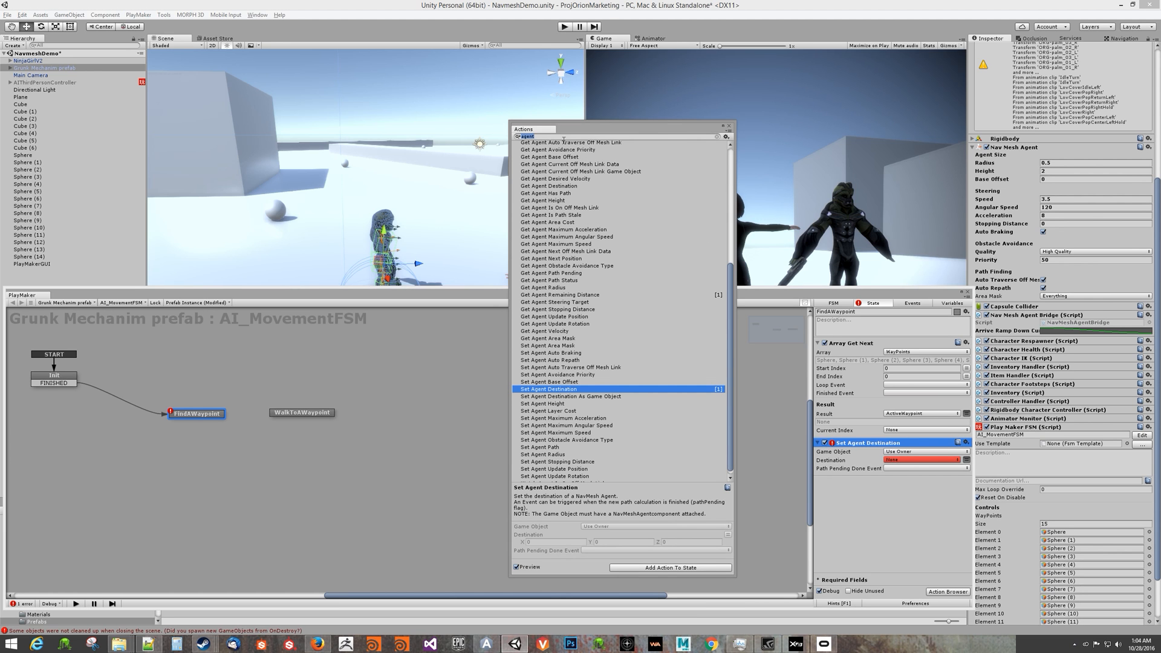
type("posi")
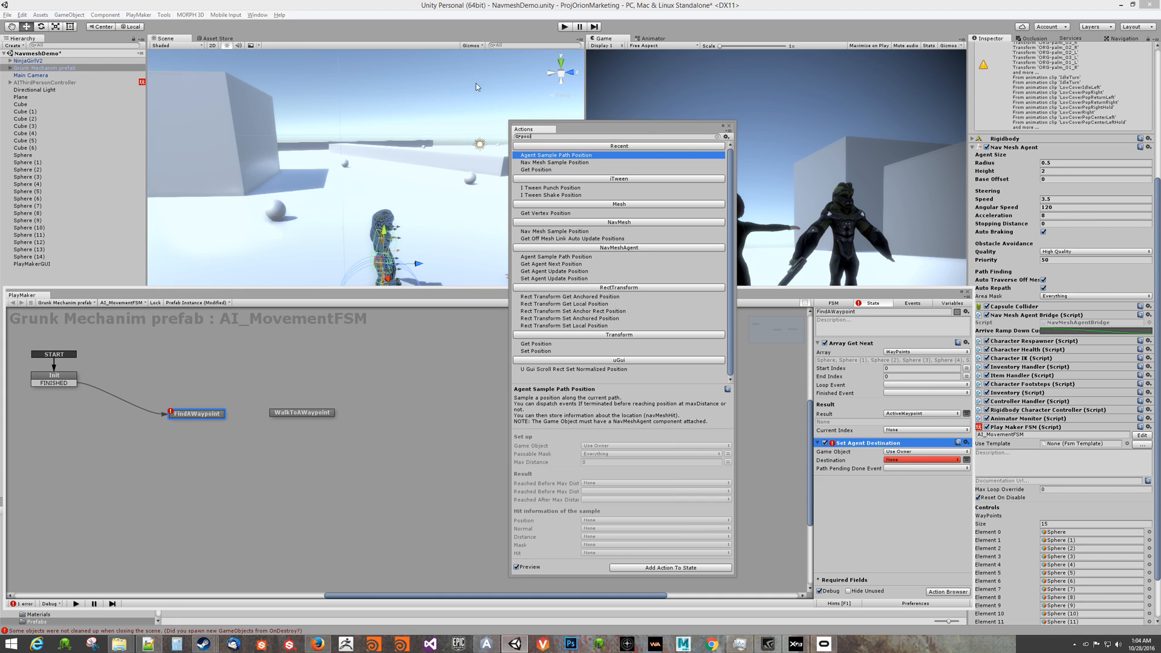
double_click(526, 169)
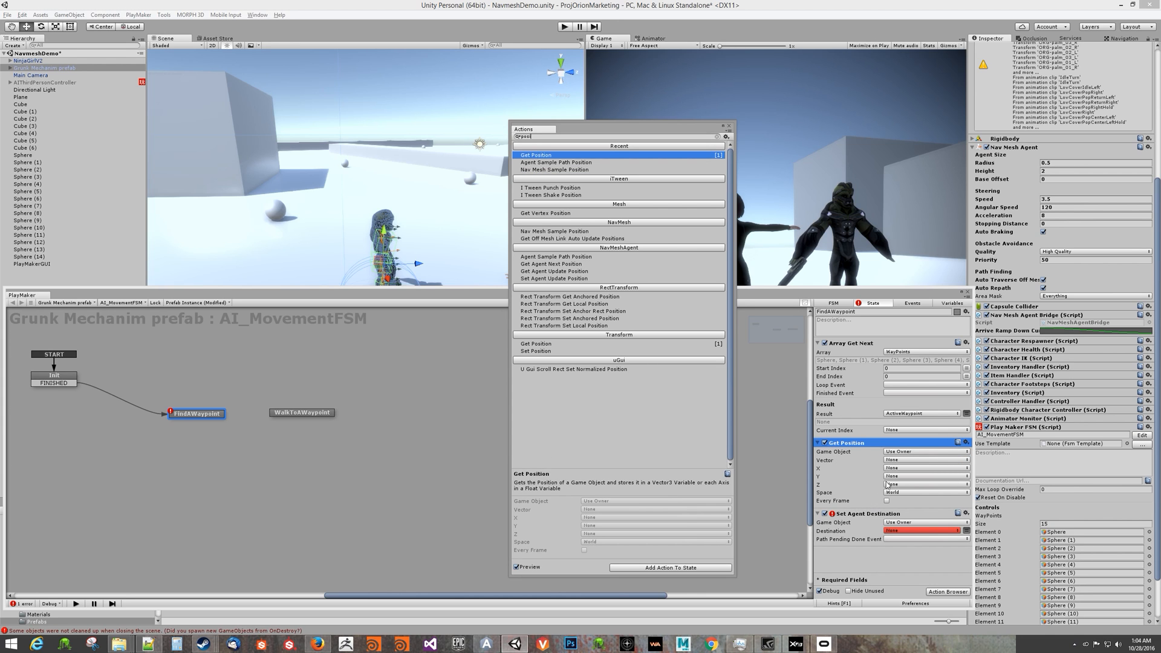
left_click(911, 452)
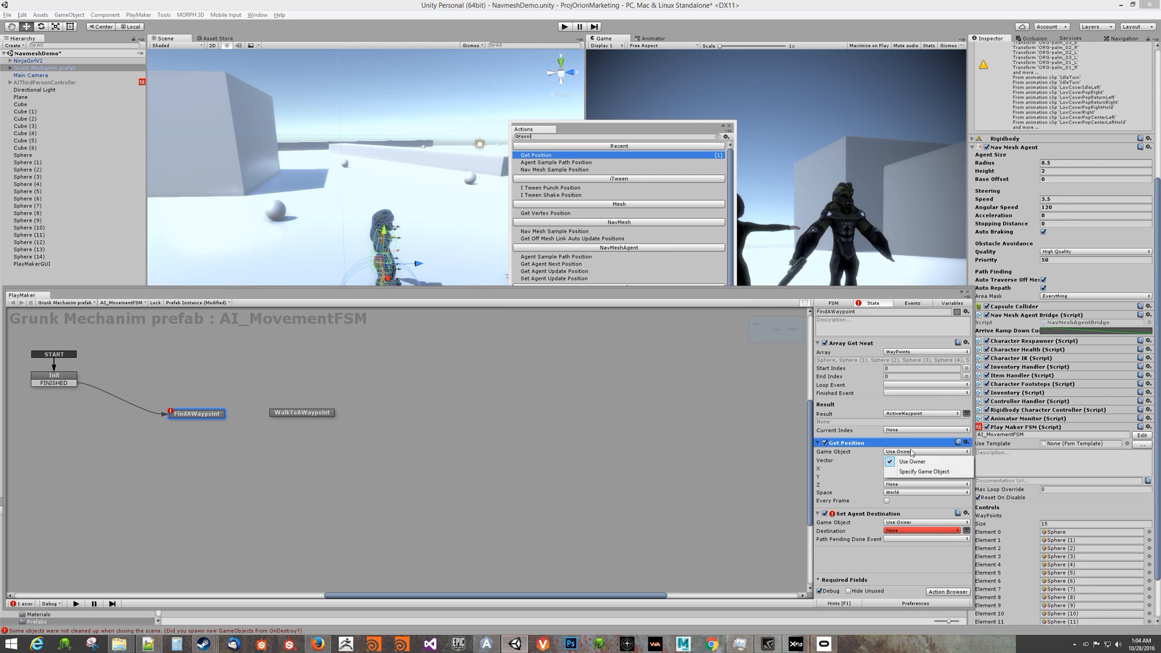
left_click(924, 471)
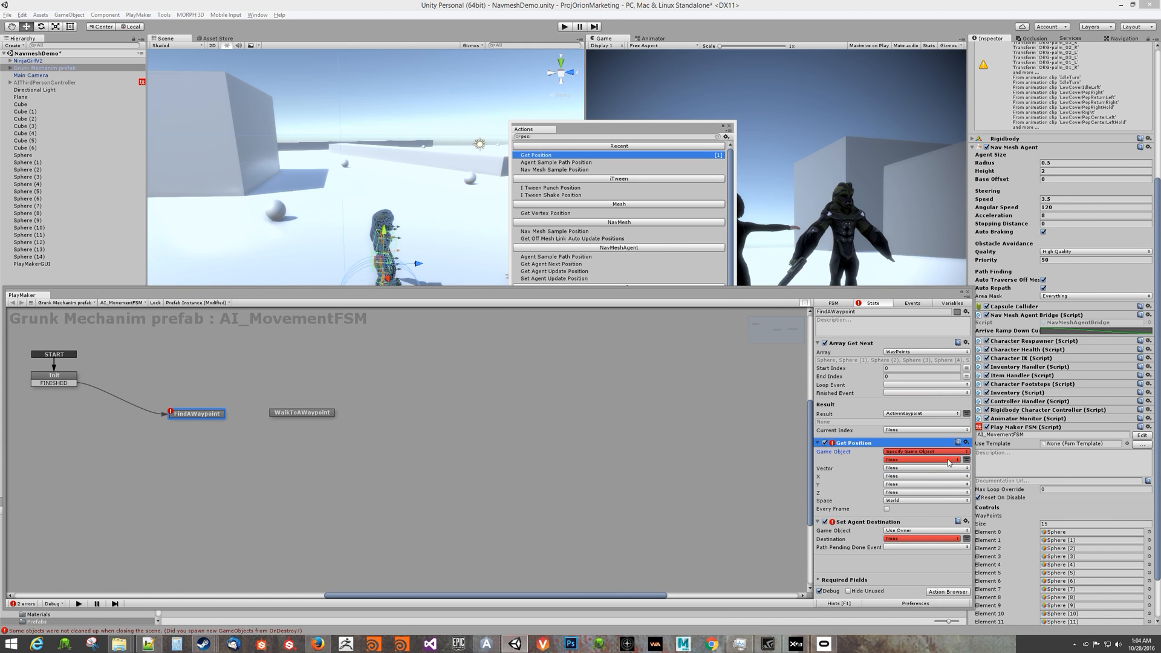
left_click(935, 460)
left_click(924, 481)
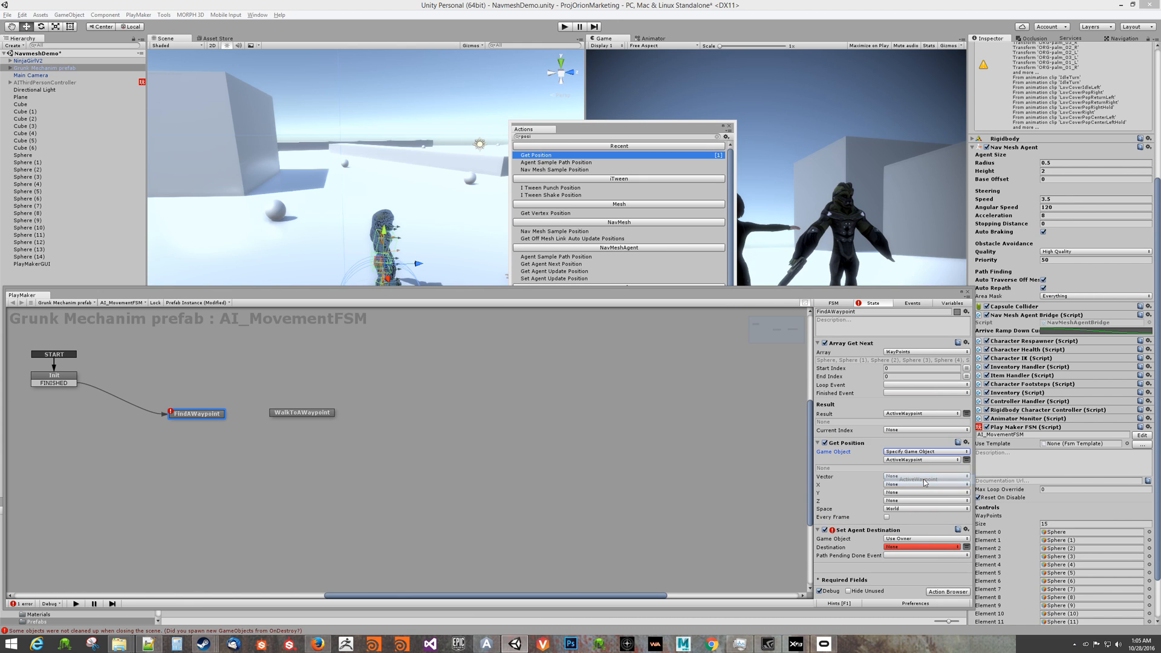
Store the Vector of the Get Position action in a new variable named Vec+Waypoint.
left_click(927, 476)
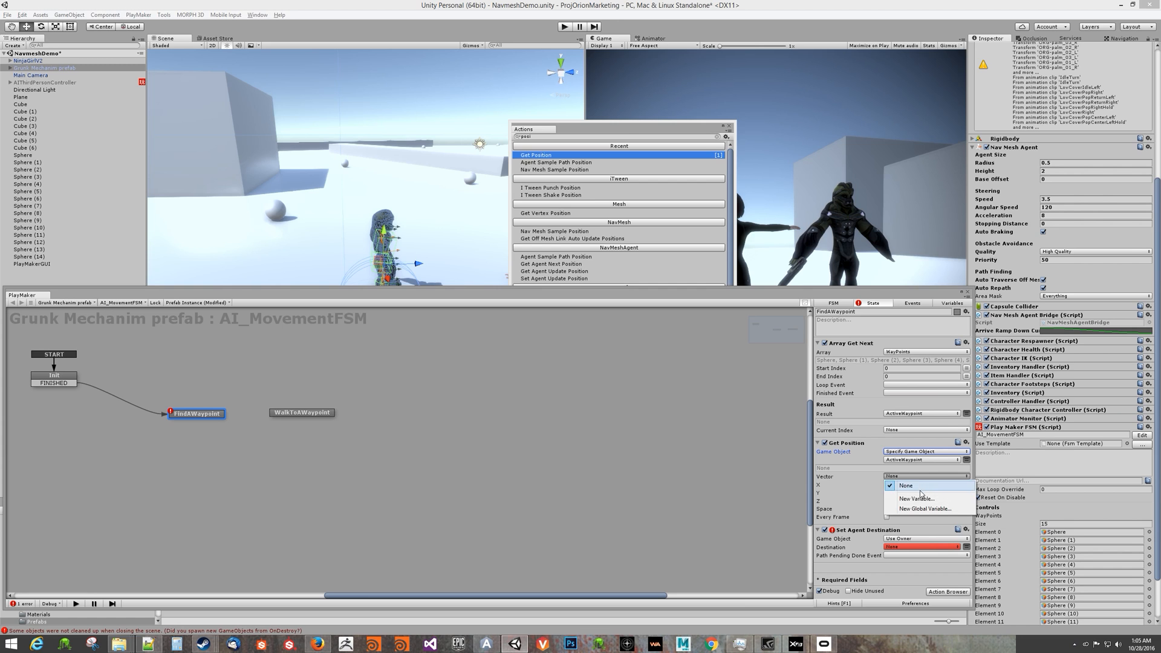
left_click(917, 499)
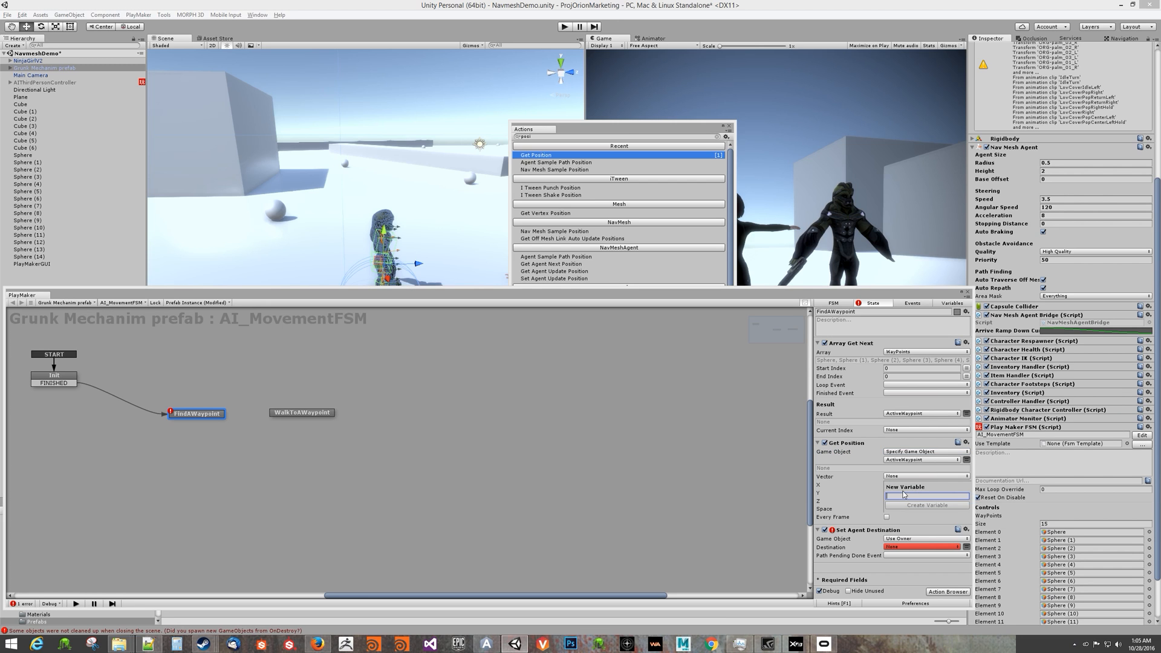
type("Waypoi")
key("BackSpace")
key("BackSpace")
key("BackSpace")
key("BackSpace")
key("BackSpace")
key("BackSpace")
type("Vec+Waypoint")
key("Return")
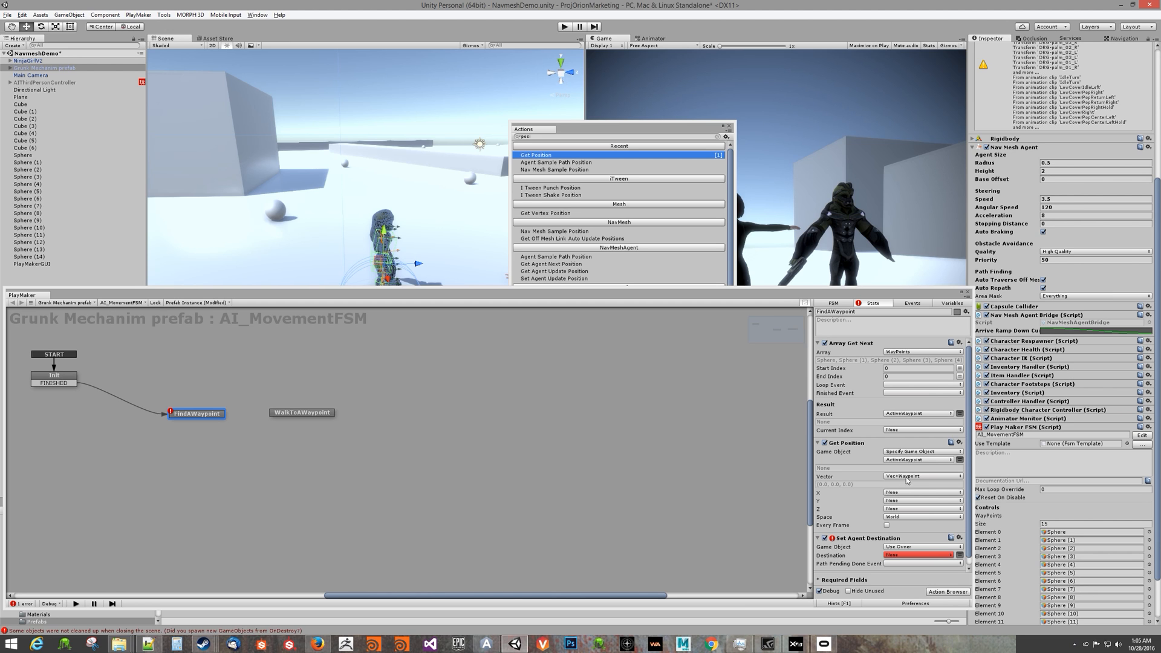
Rename the FSM's Vector3 variable to Vec_Waypoint.
left_click(953, 303)
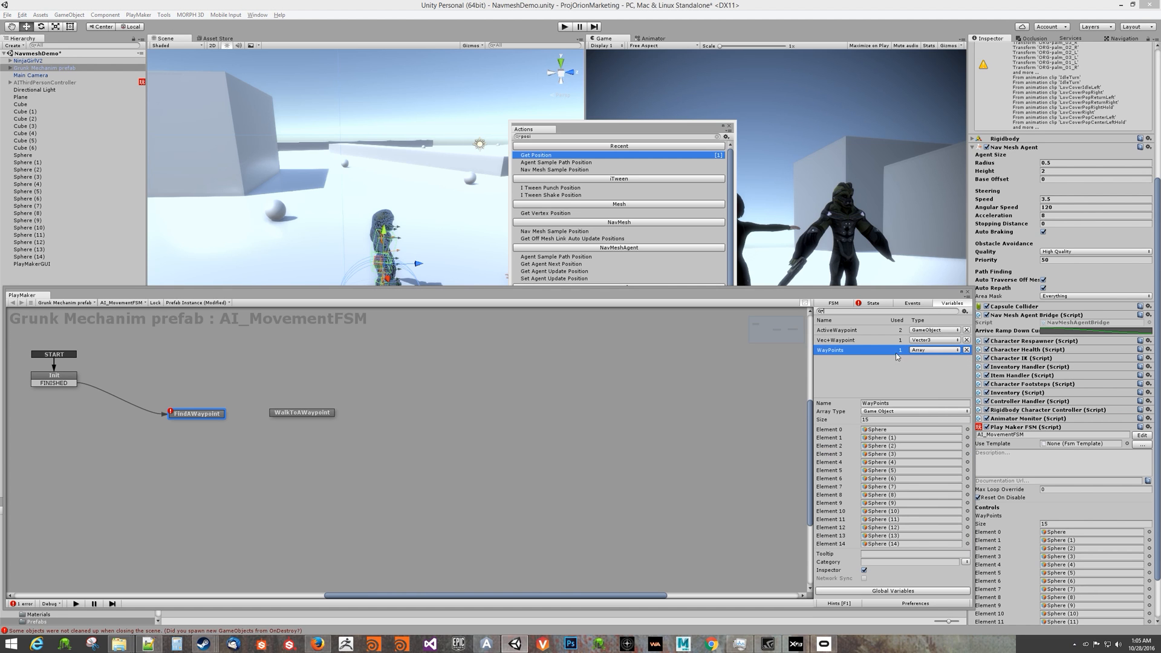
left_click(855, 340)
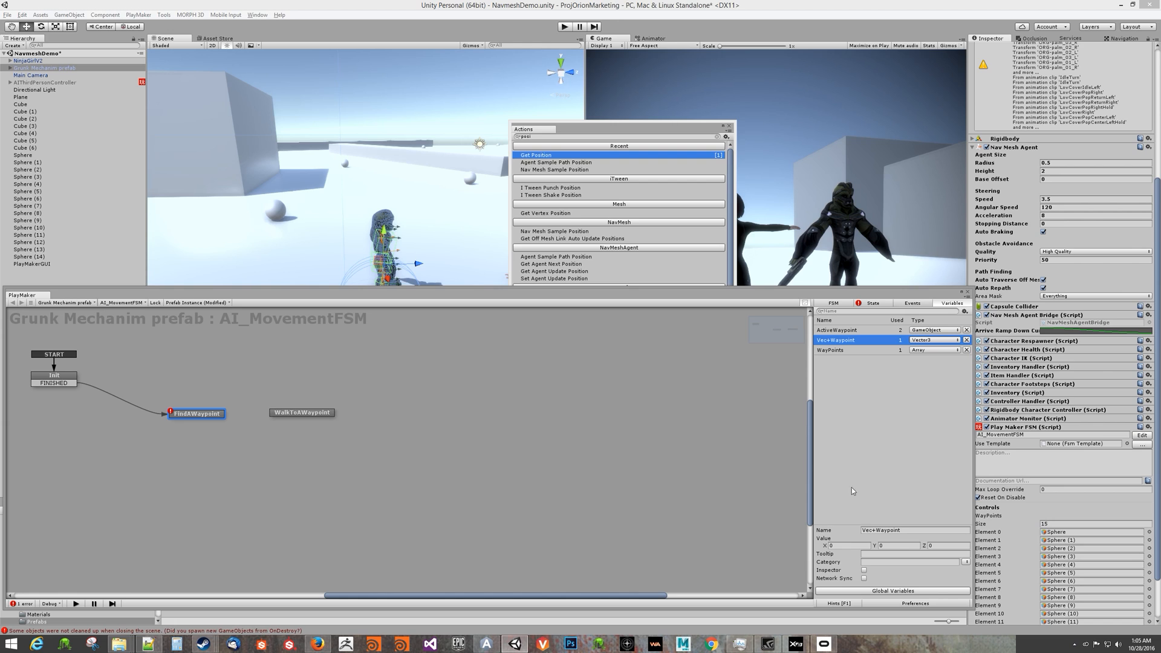
left_click(877, 531)
double_click(877, 531)
left_click(878, 531)
key("BackSpace")
type("_")
key("Return")
Set the Destination of the FindAWaypoint state's Set Agent Destination action to Vec_Waypoint.
left_click(875, 303)
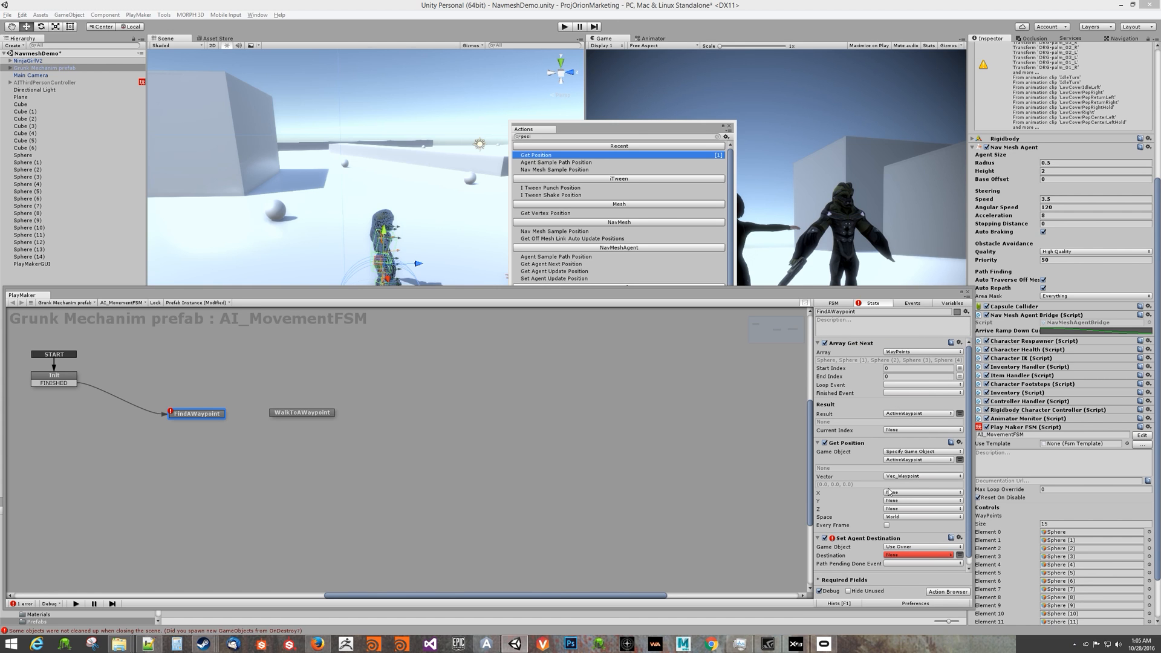
left_click(910, 555)
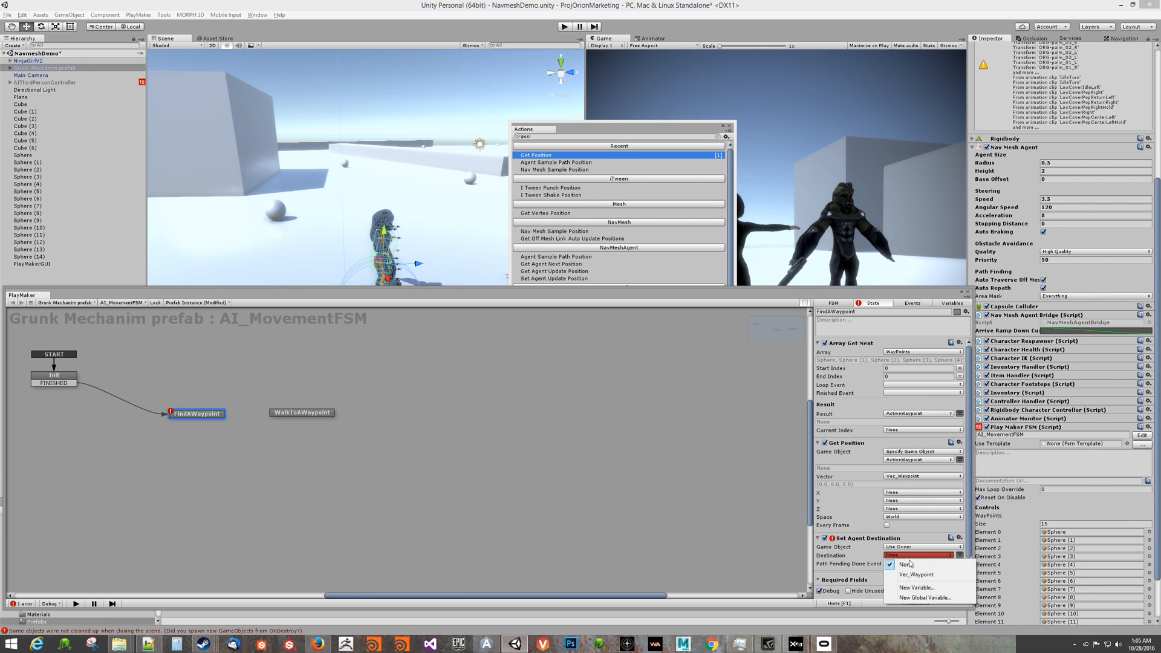
left_click(915, 580)
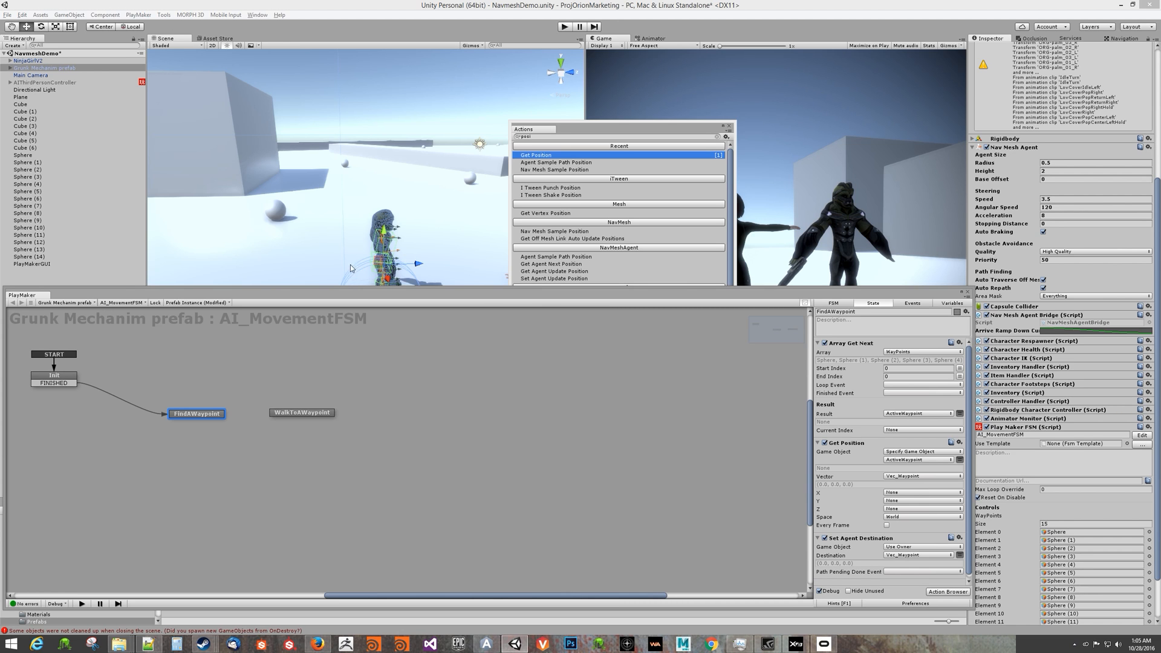
left_click_drag(355, 291, 380, 335)
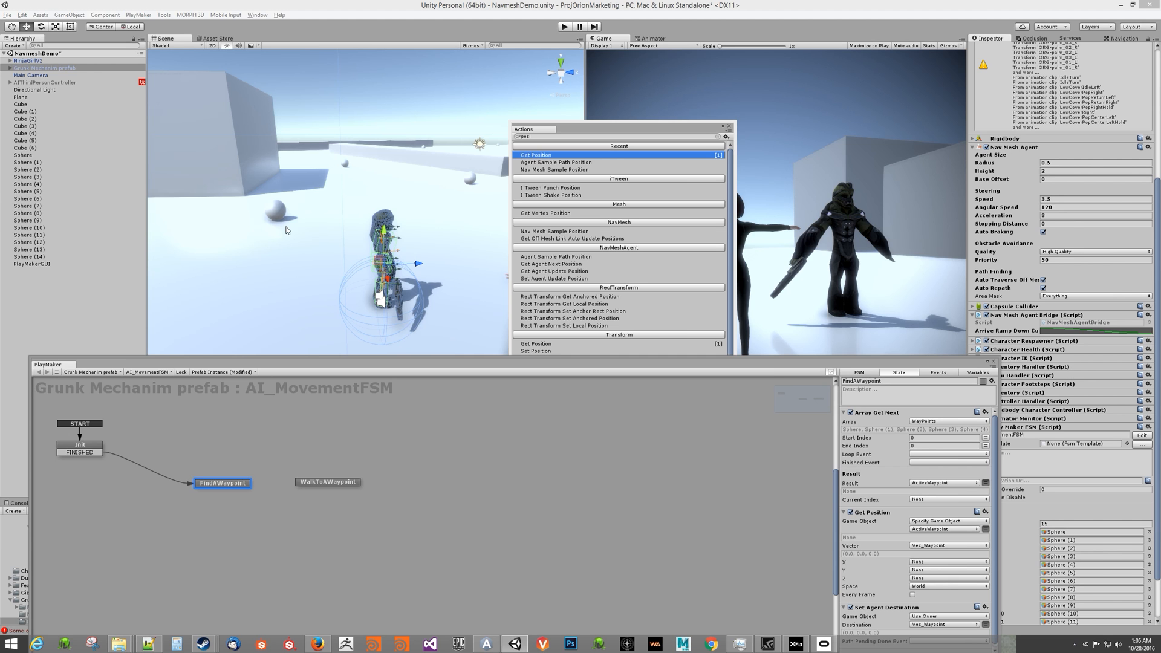
left_click_drag(736, 361, 715, 273)
left_click_drag(454, 272, 459, 337)
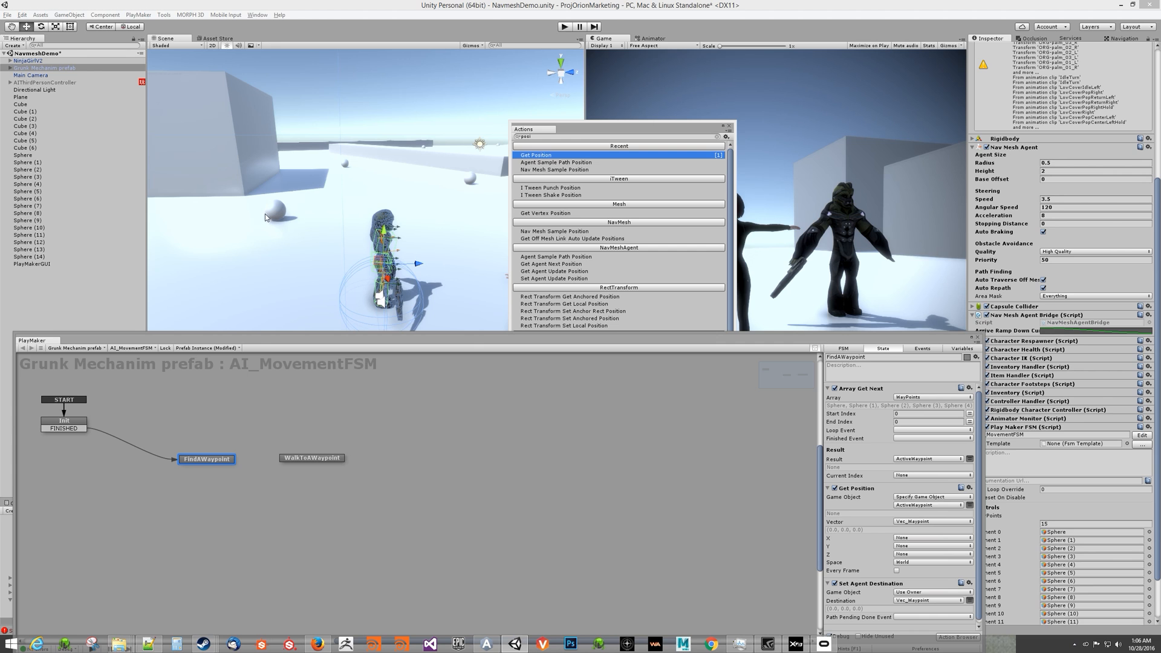
Create a WalkToWaypoint event for Set Agent Destination's Path Pending Done Event, add it to FindAWaypoint, and link its transition to WalkToAWaypoint.
left_click_drag(470, 334, 431, 238)
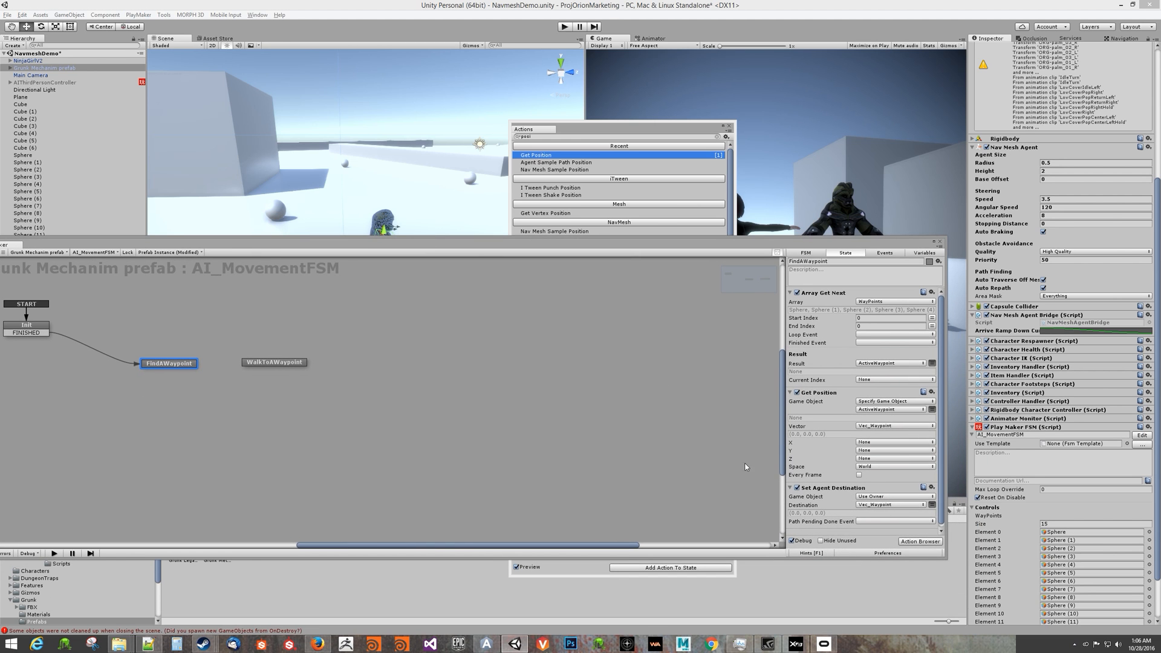
left_click(885, 522)
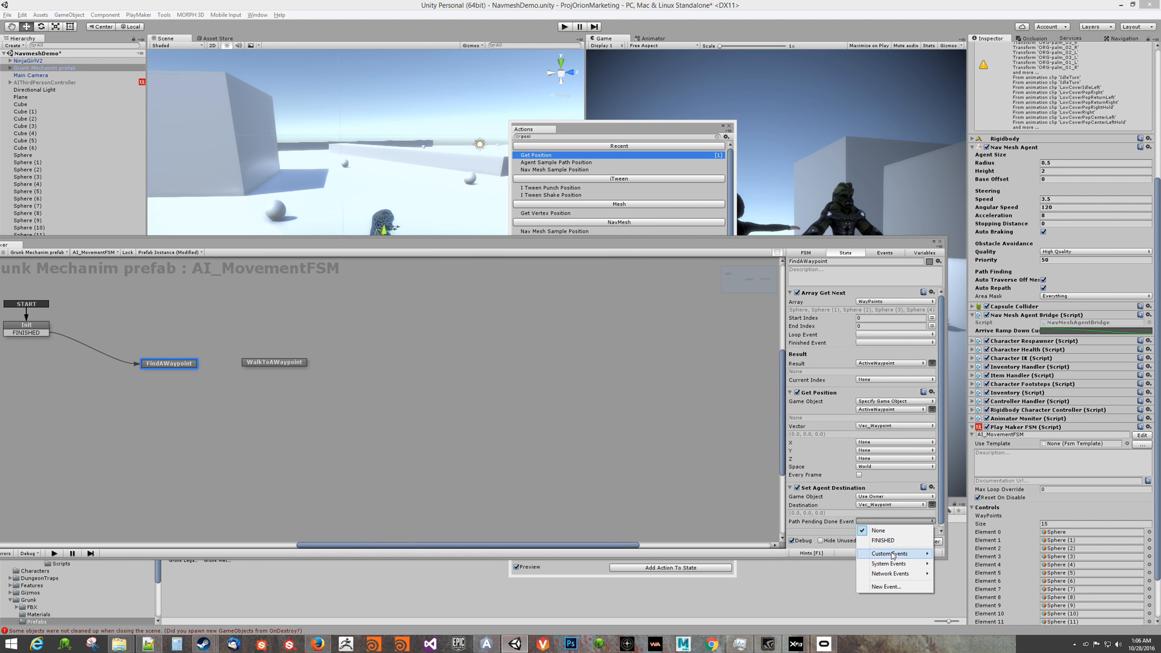
left_click(898, 585)
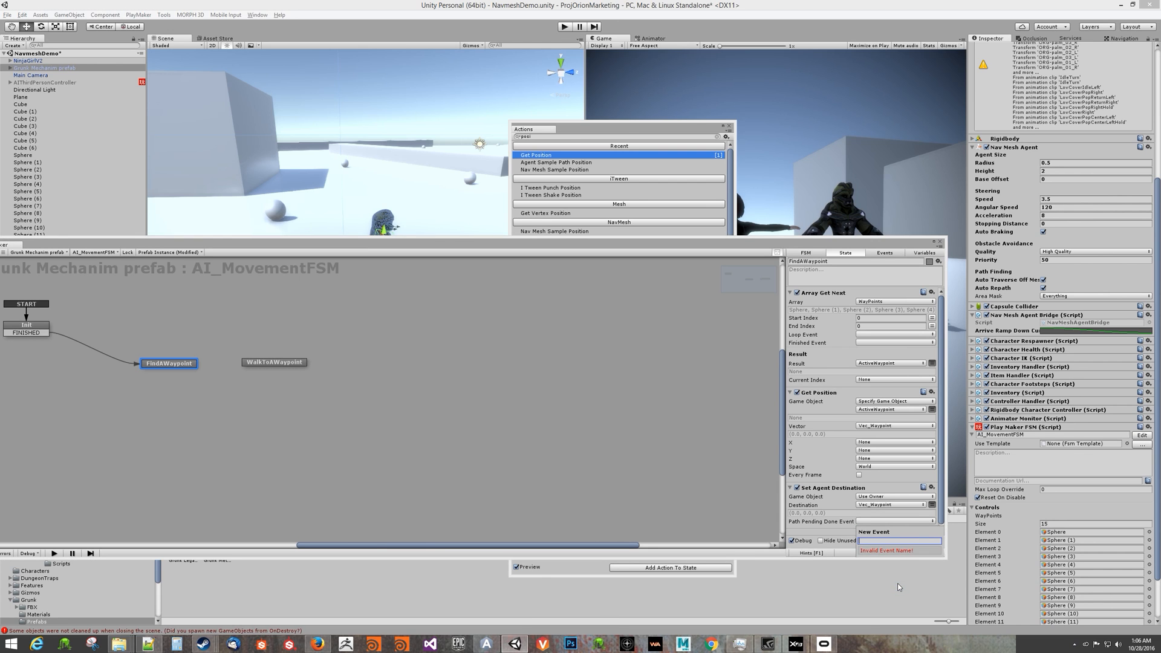
type("WalkToWaypoint")
key("Return")
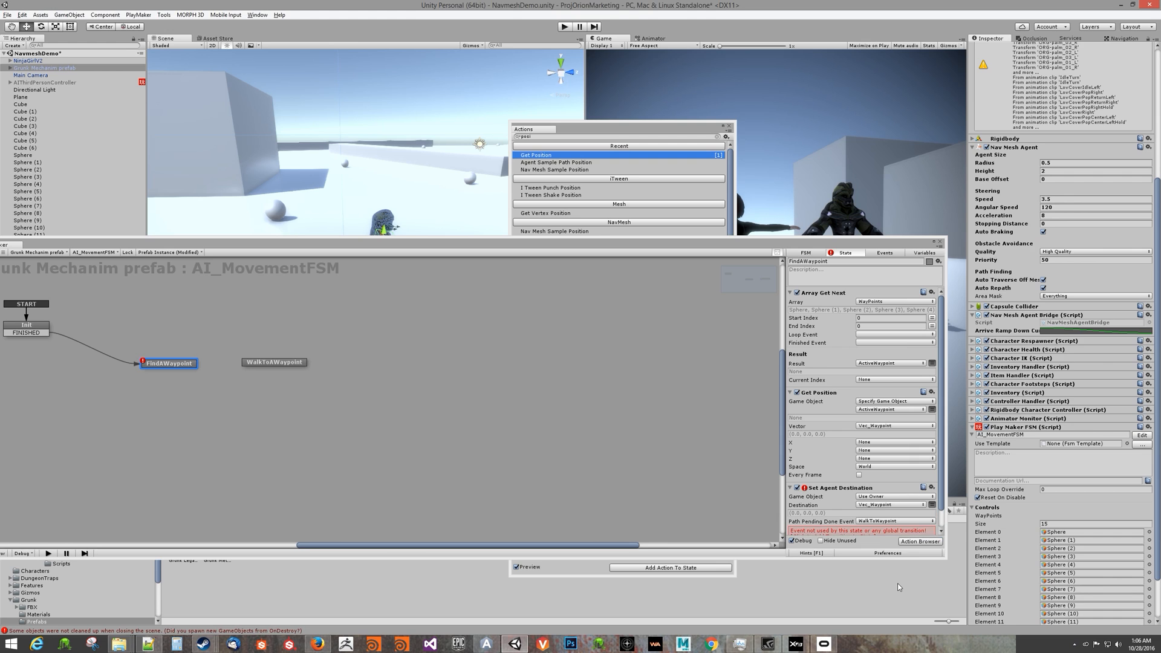
left_click(831, 533)
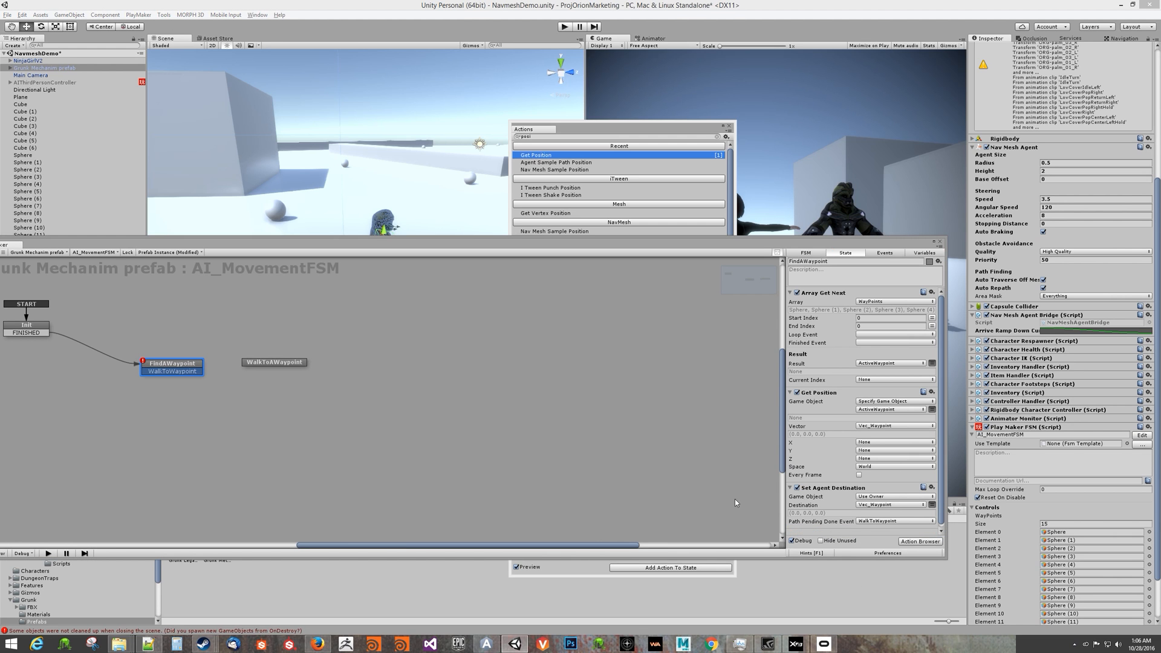
left_click_drag(172, 371, 295, 361)
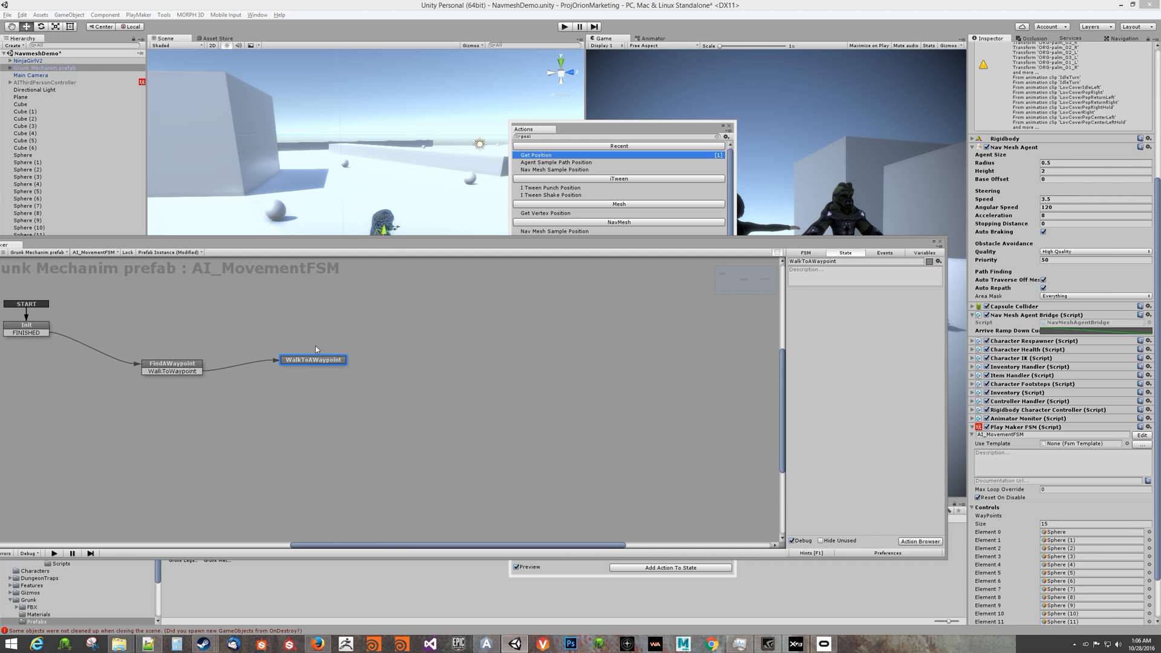
Run the scene in Play mode to check the Grunk's walk to the first waypoint, then stop it.
left_click_drag(393, 245, 440, 413)
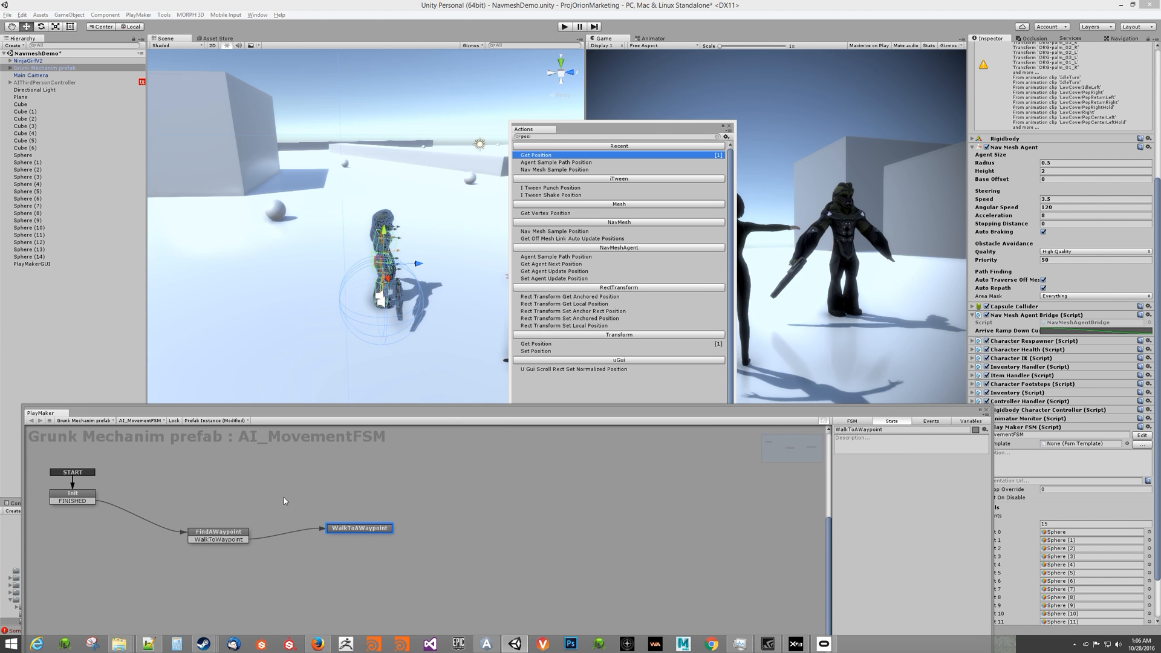
left_click(565, 27)
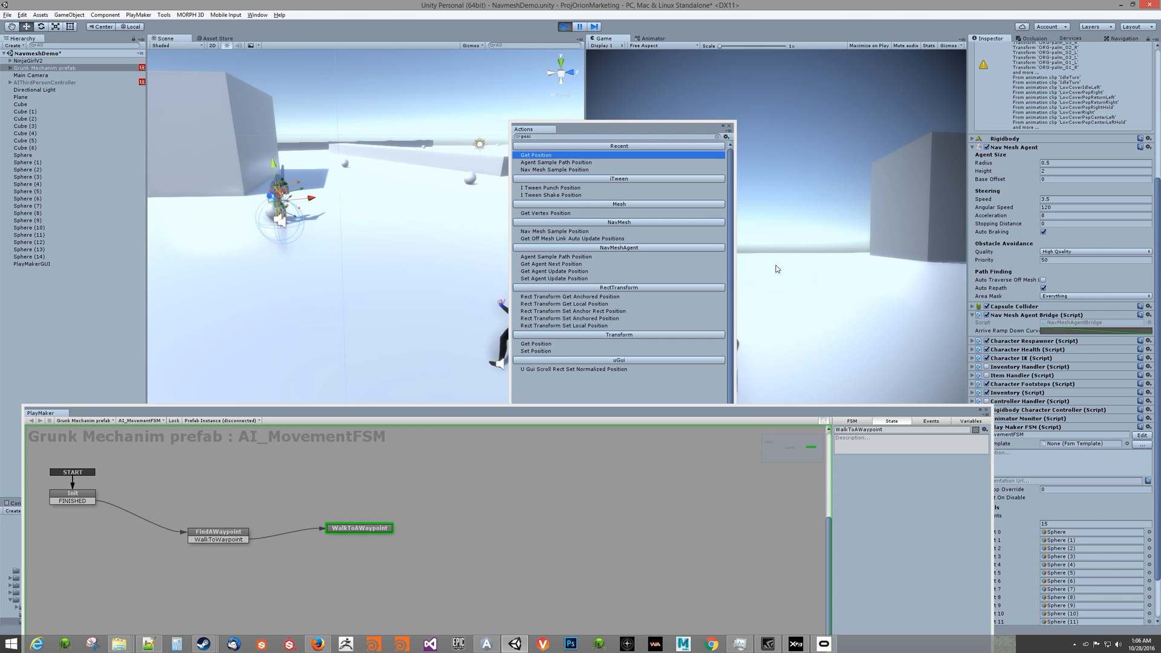
left_click(566, 27)
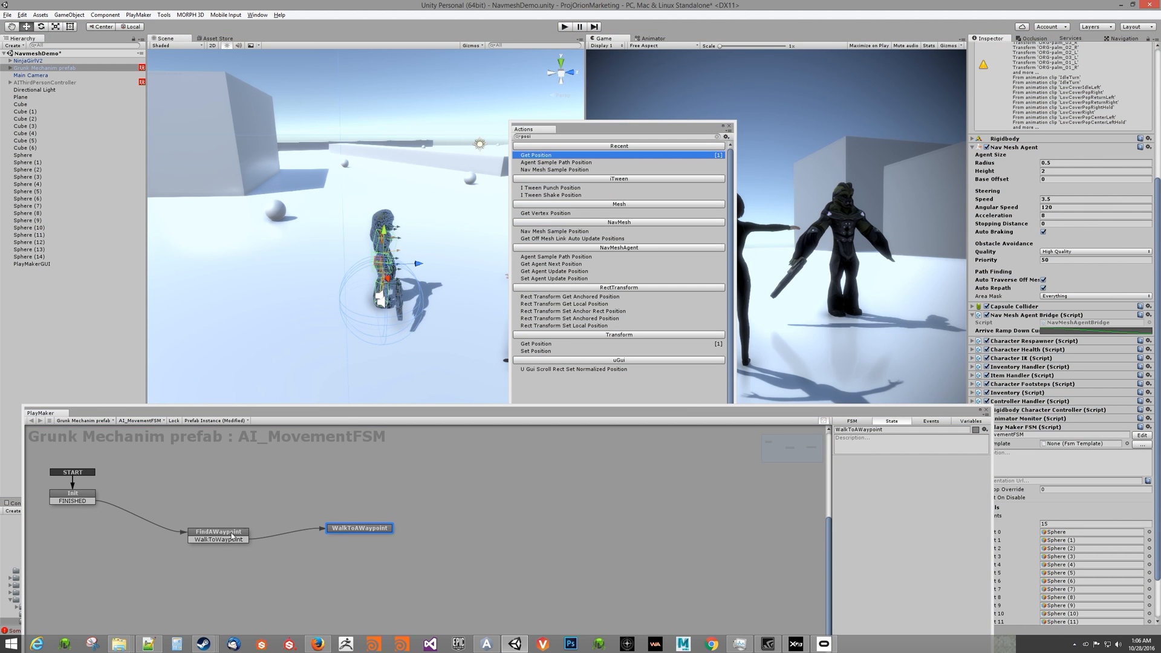
Find the agent actions and add Get Agent Remaining Distance to the WalkToAWaypoint state.
left_click_drag(526, 401, 551, 360)
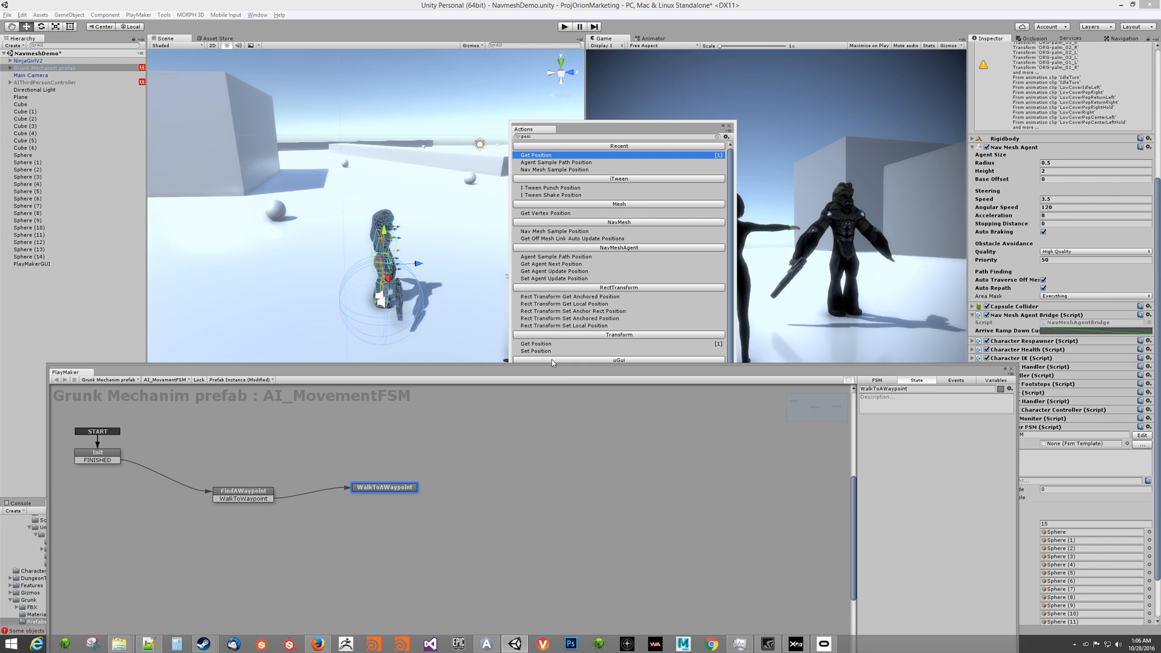
left_click_drag(617, 130, 691, 94)
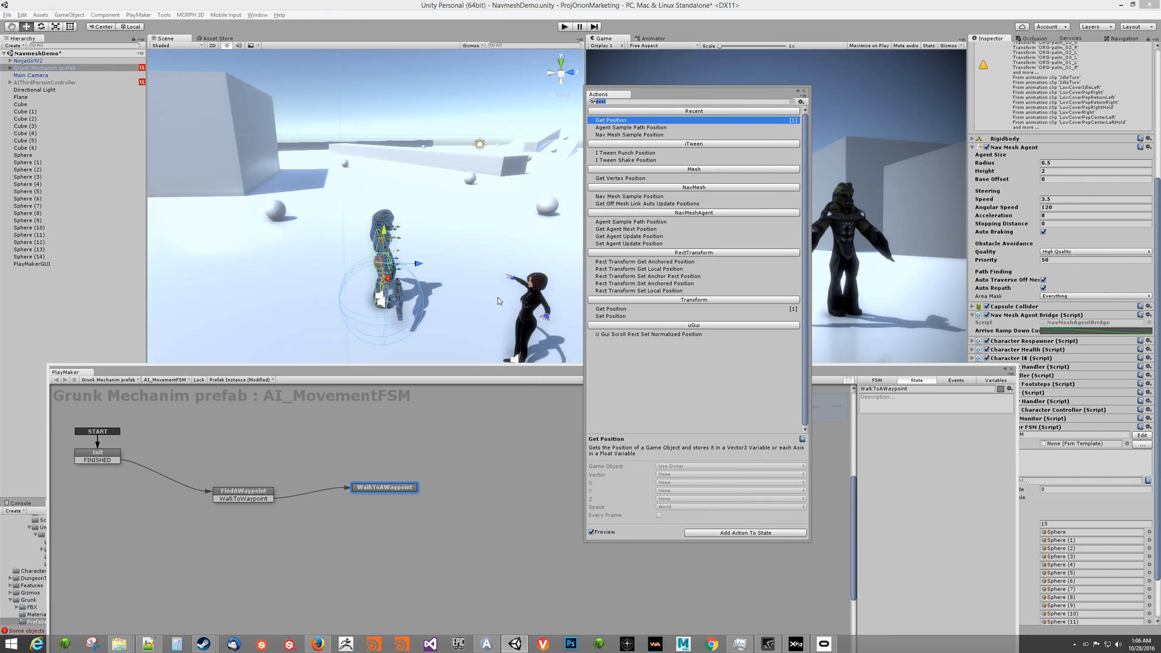
left_click_drag(520, 373, 467, 365)
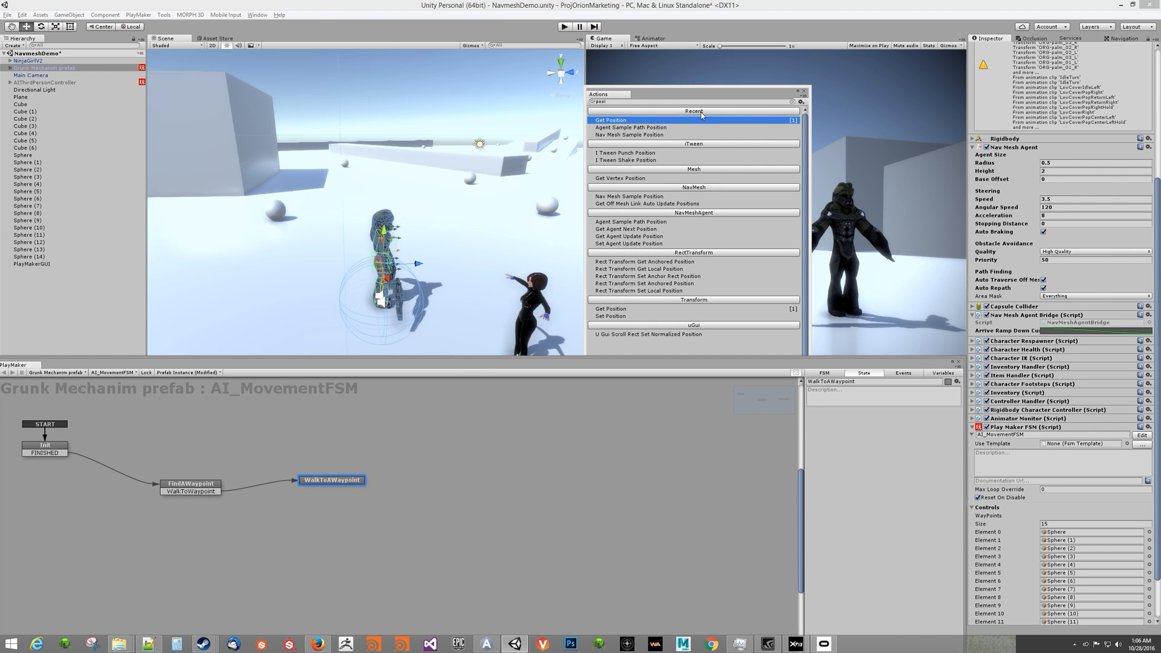
left_click(692, 92)
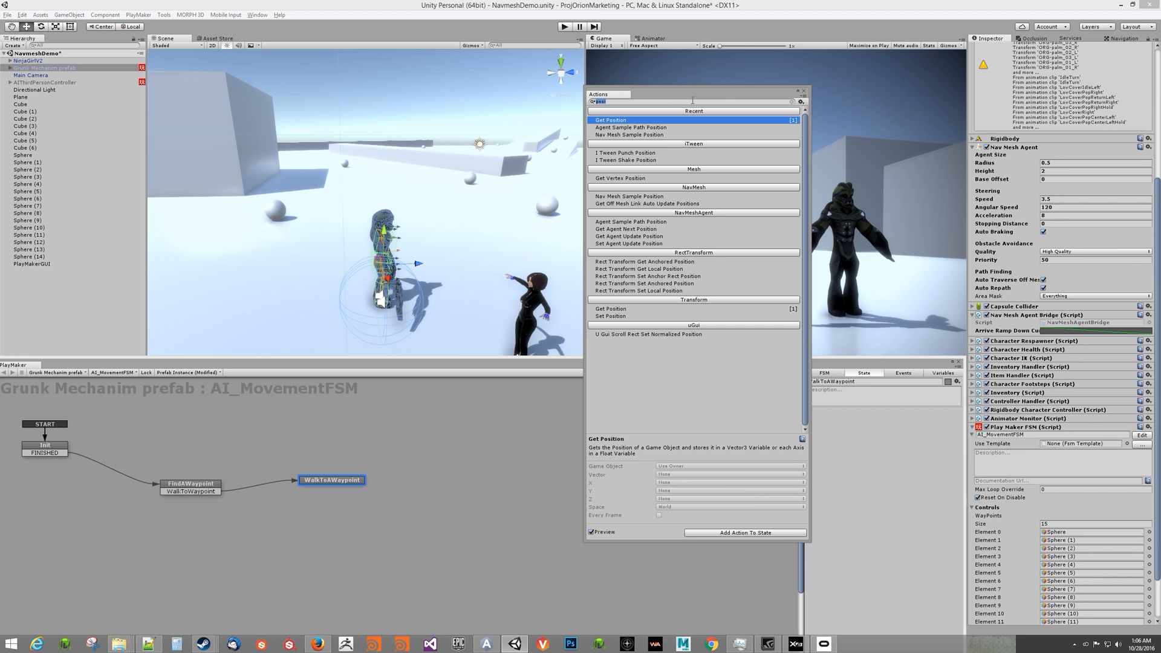
type("agent")
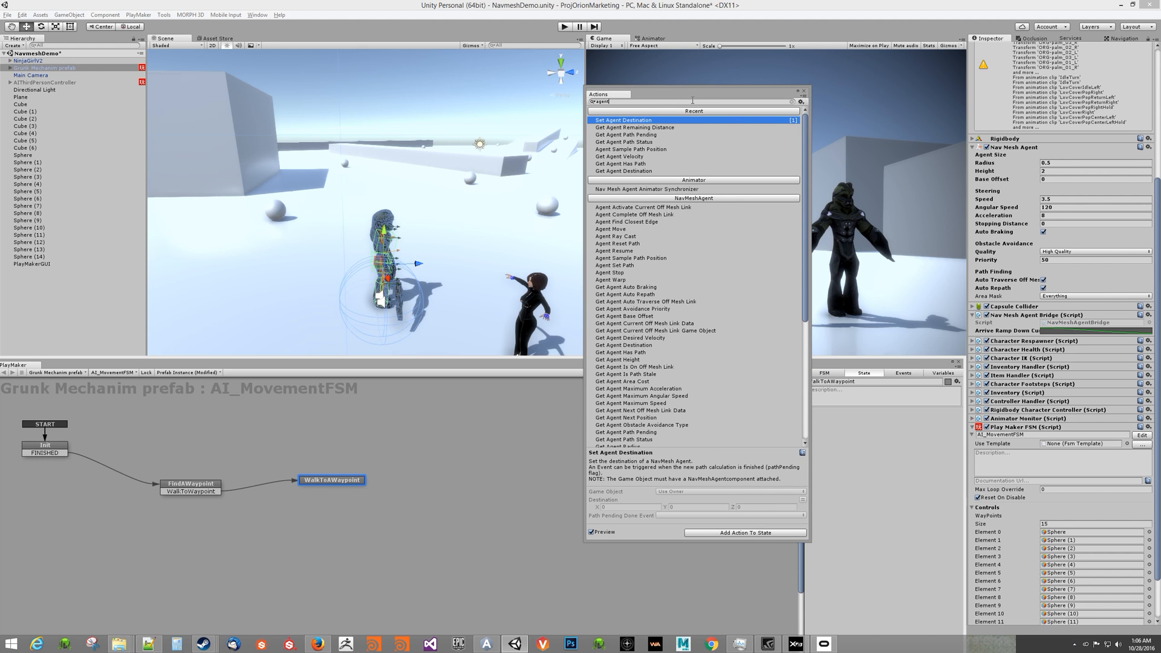
scroll(637, 345, "down", 5)
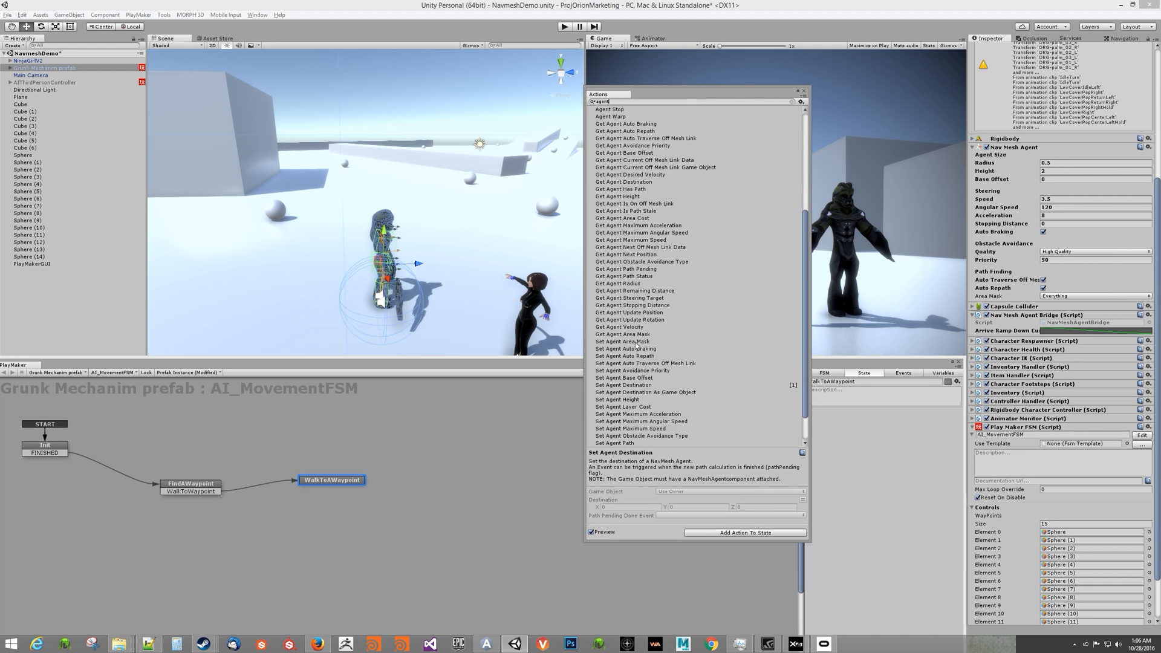
scroll(645, 366, "down", 1)
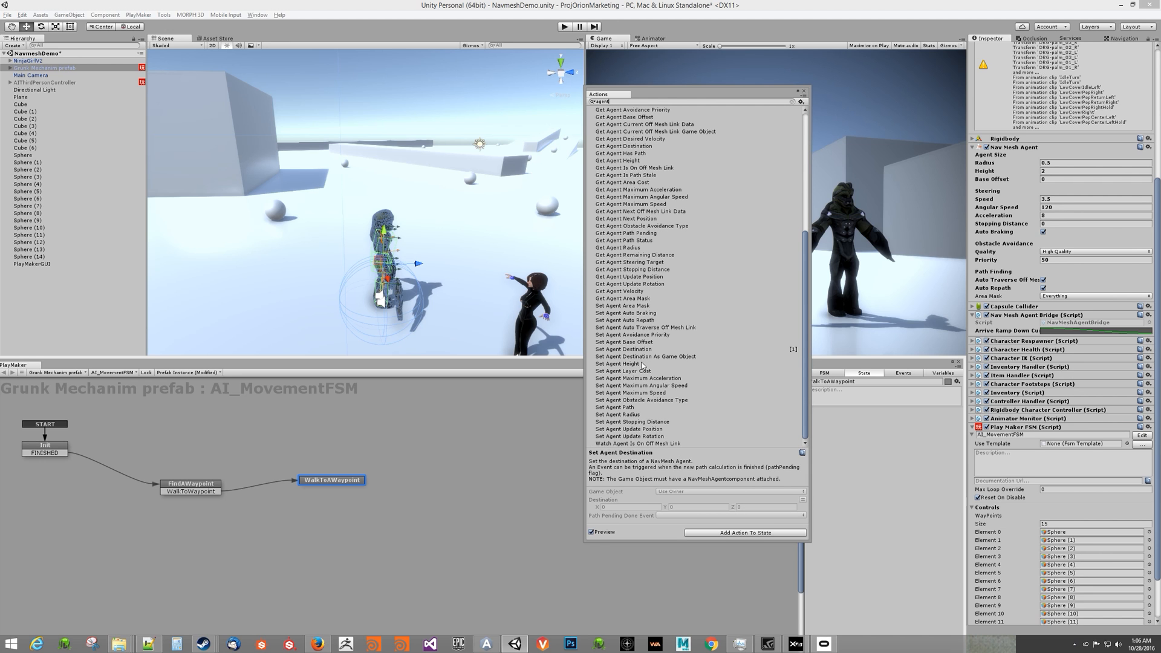
scroll(643, 365, "up", 2)
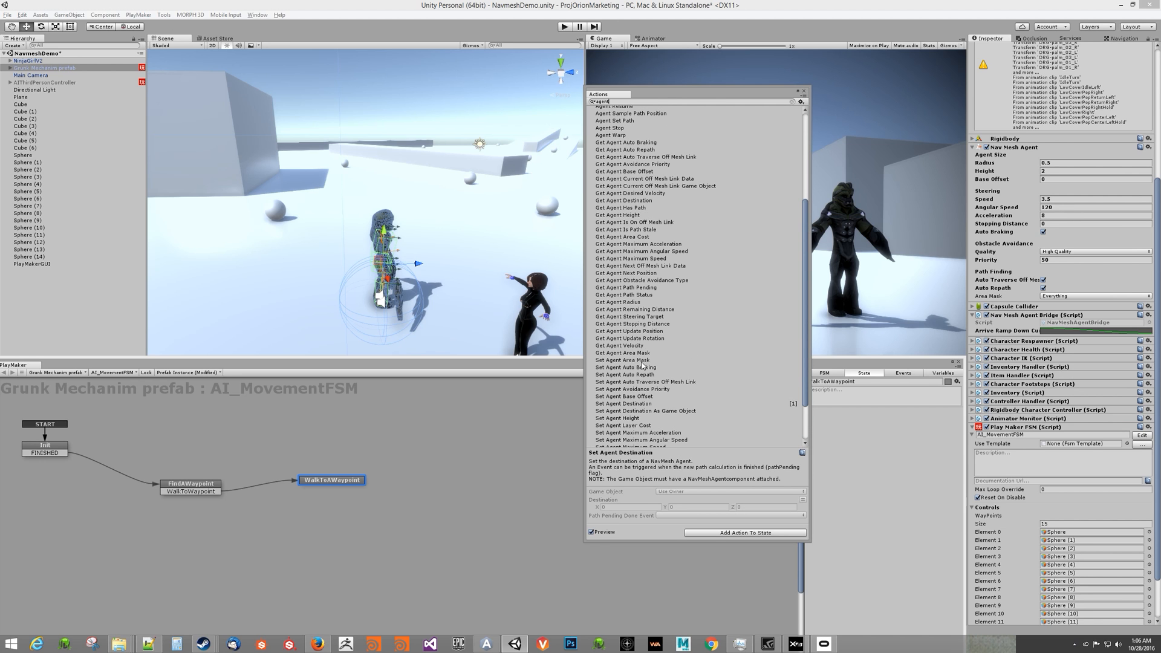
left_click(634, 200)
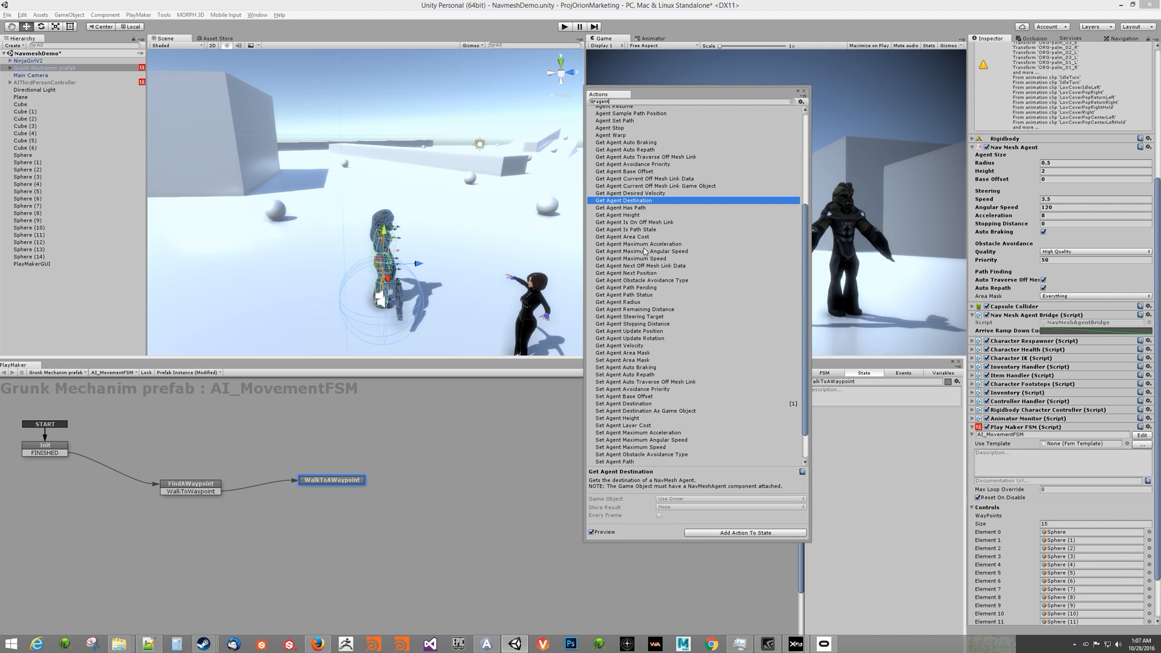
double_click(652, 309)
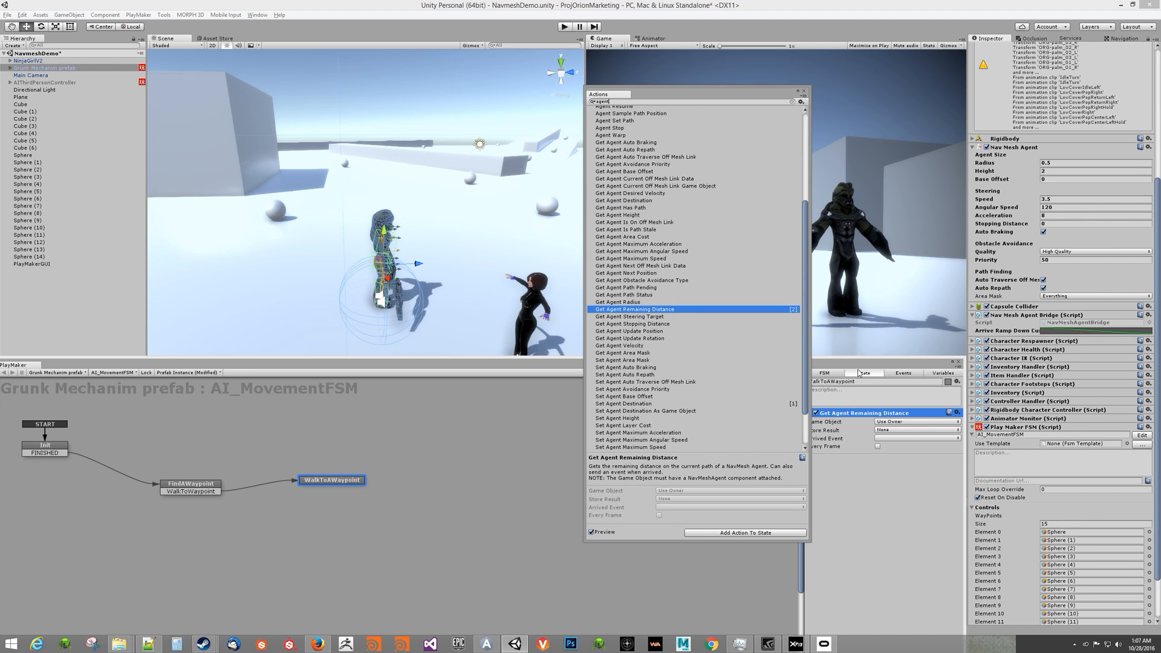
left_click(804, 91)
Store the result of Get Agent Remaining Distance in a new variable named RemainDist.
left_click_drag(749, 357, 730, 239)
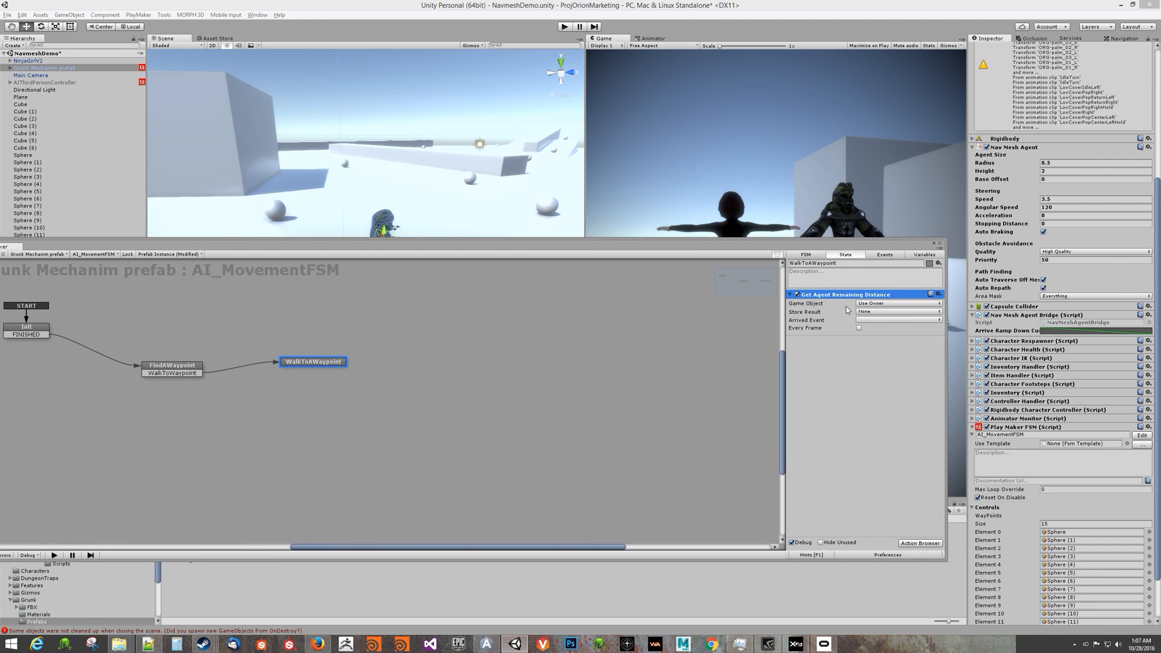
left_click(871, 312)
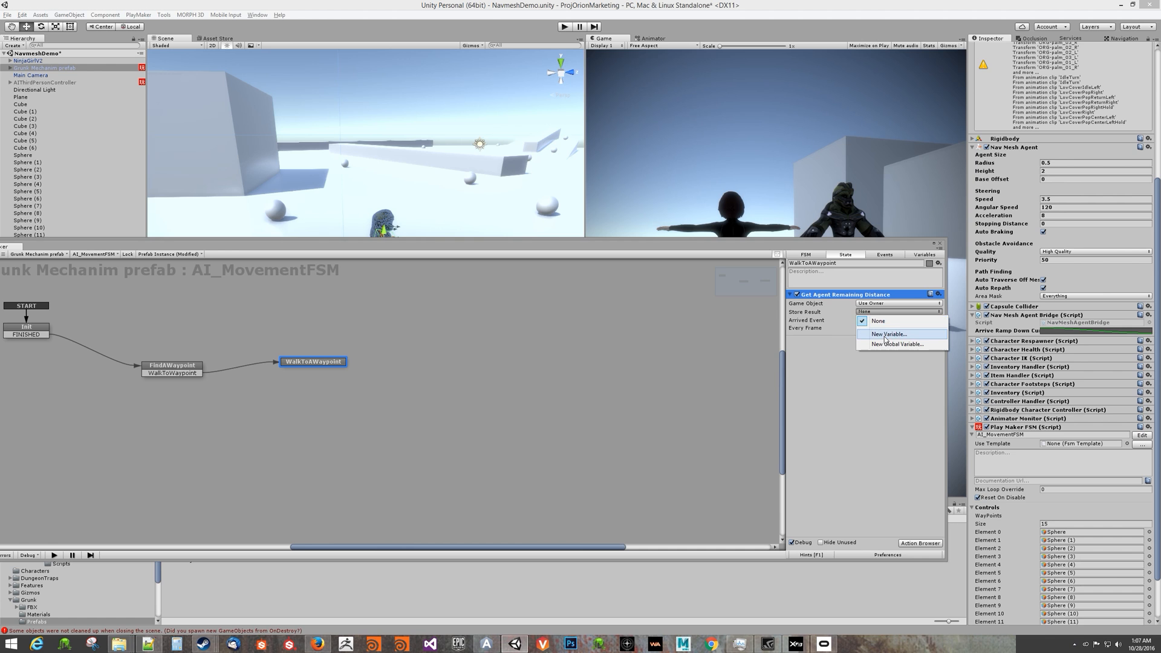
left_click(890, 335)
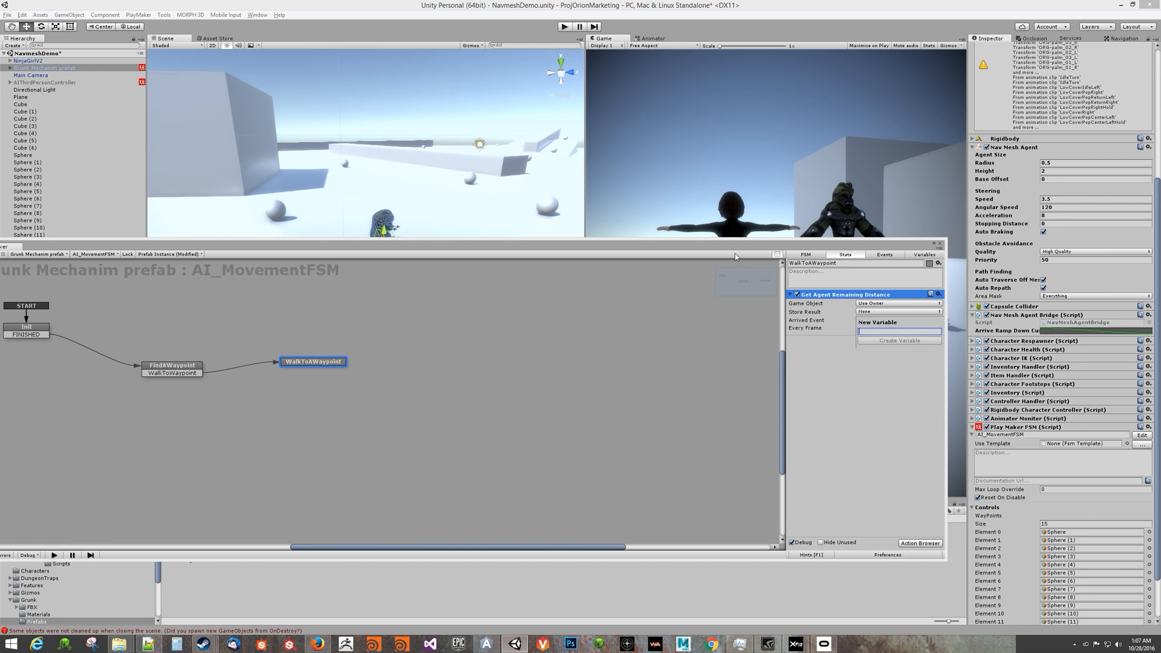
left_click_drag(735, 253, 745, 329)
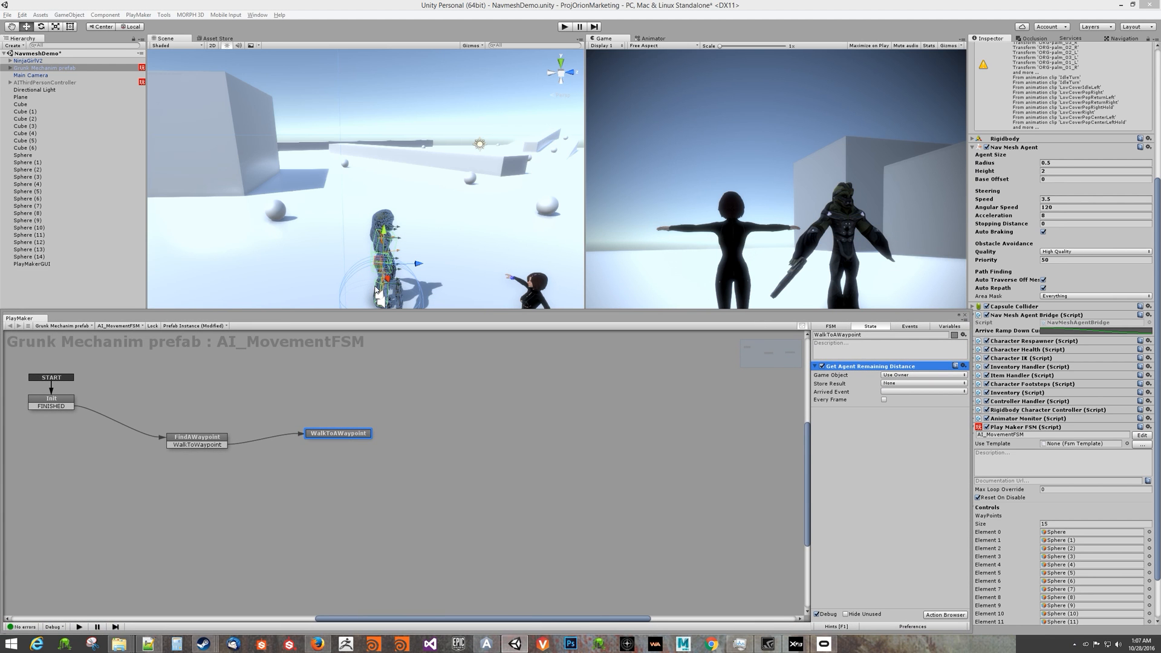
left_click(902, 386)
left_click(913, 402)
type("Re")
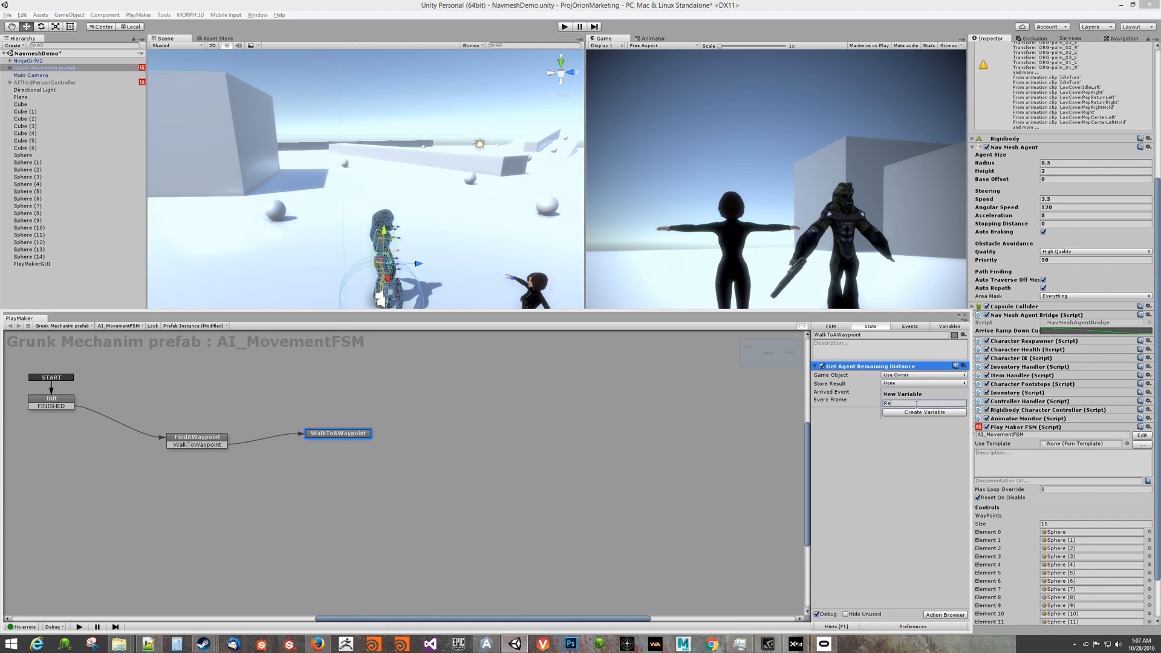
type("mainDist")
left_click(918, 409)
Create a GetNewWaypoint event as the Arrived Event, add it to WalkToAWaypoint, and link its transition back to FindAWaypoint.
left_click(924, 399)
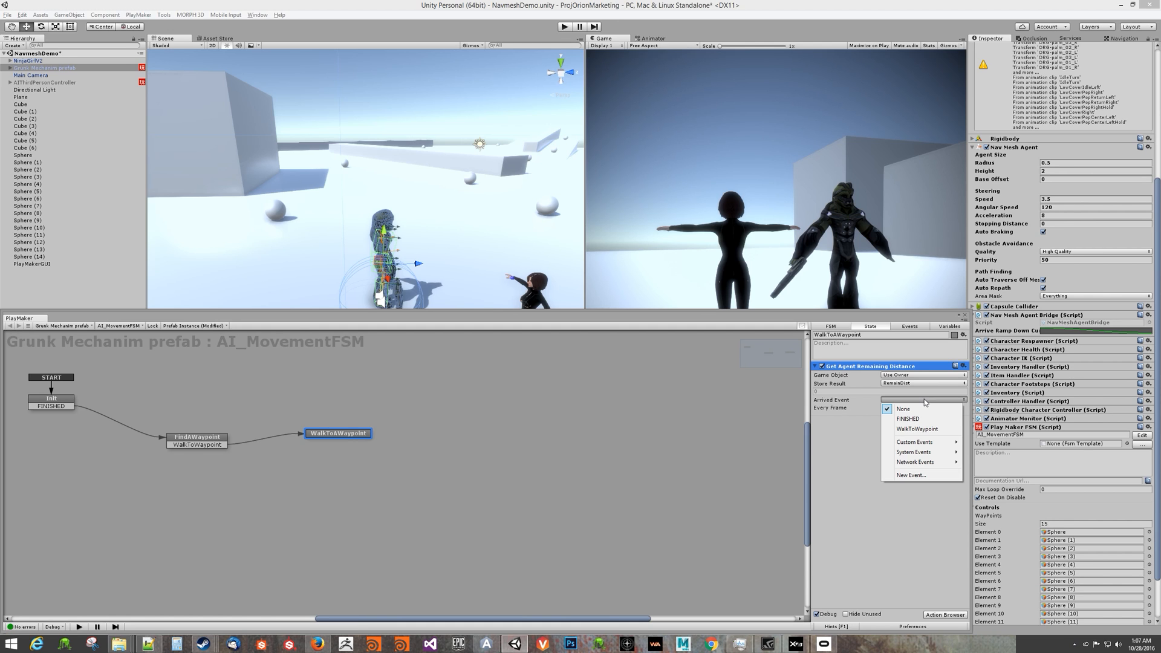
left_click(911, 475)
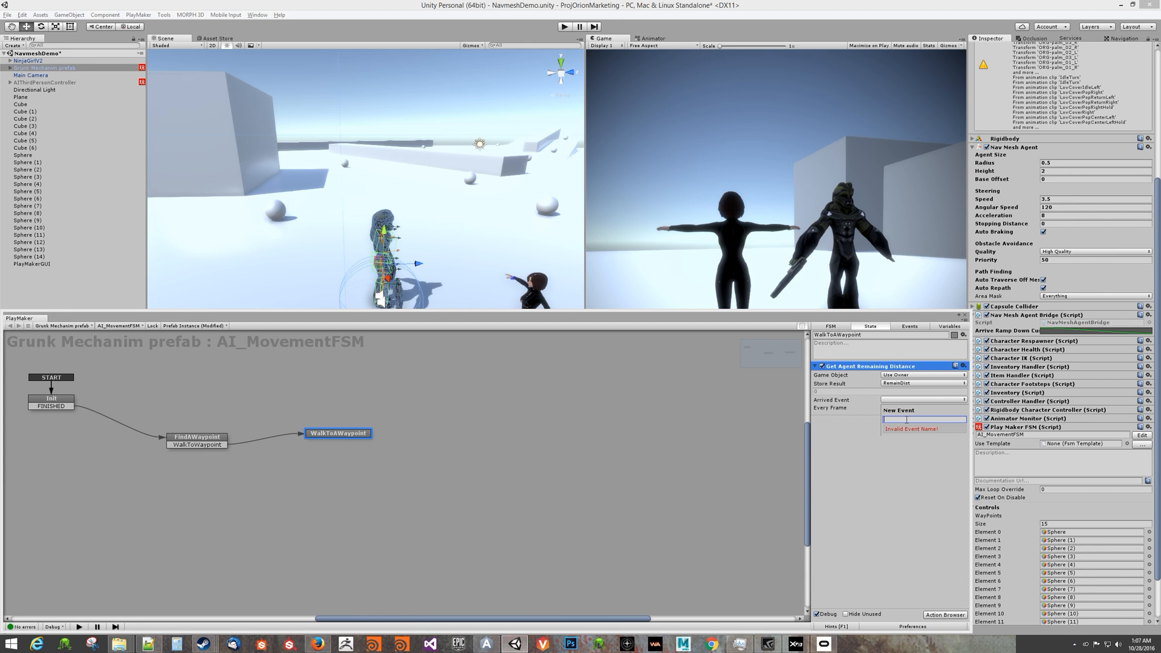
type("GetNew")
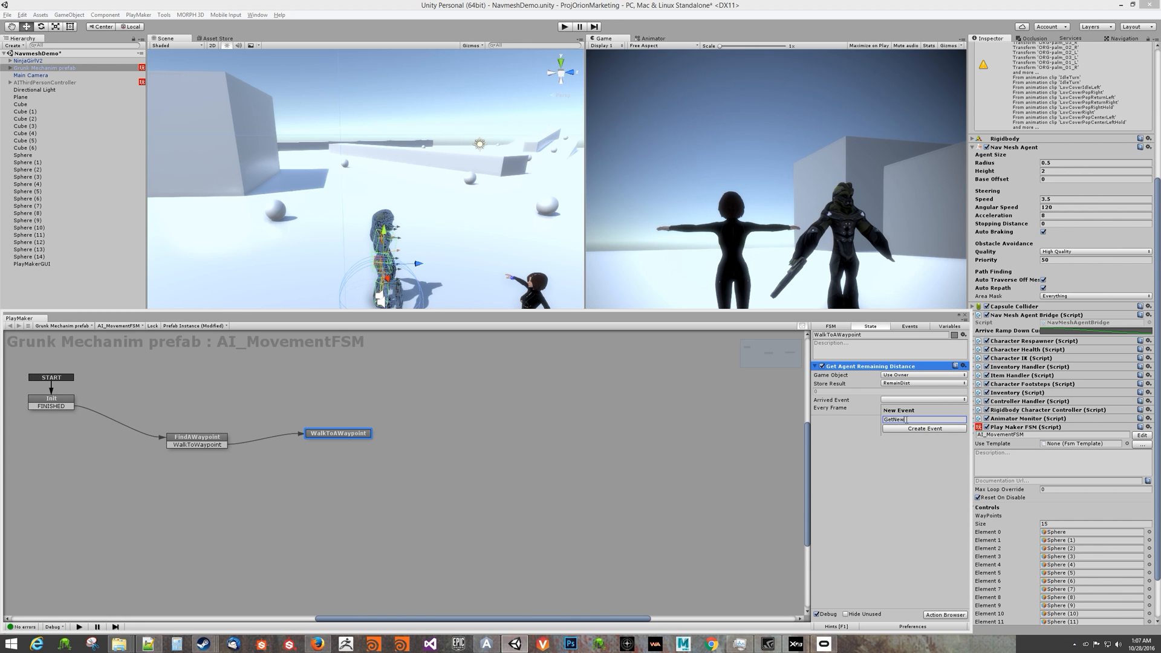
type("Waypoint")
key("Return")
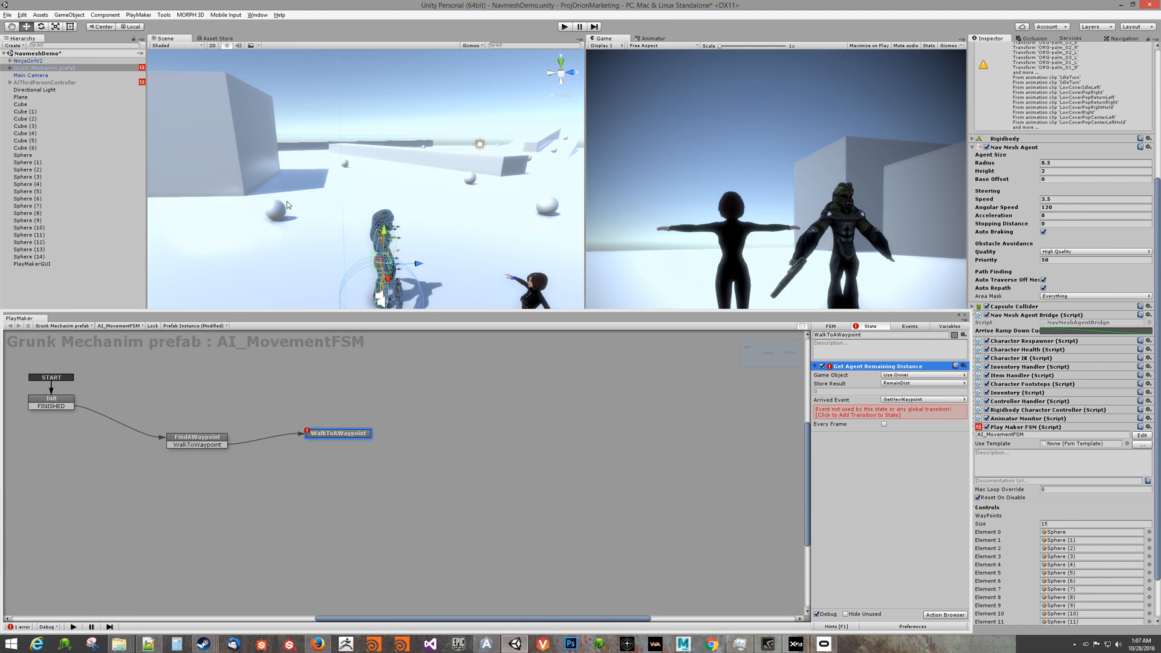
left_click(874, 414)
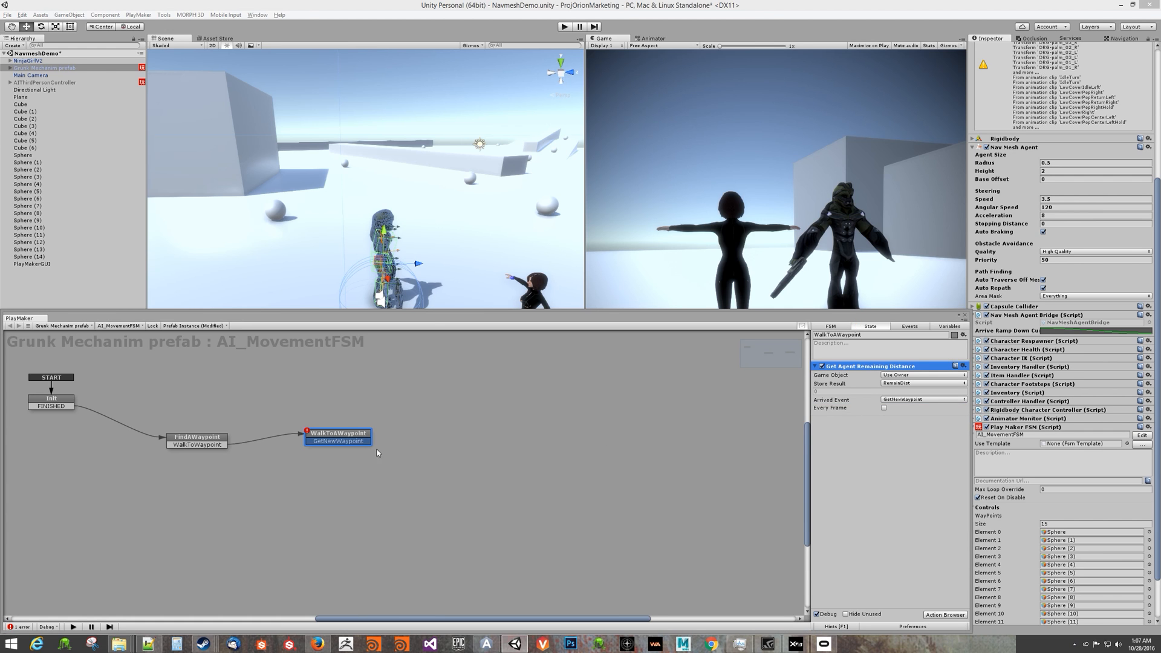
left_click_drag(306, 442, 223, 438)
Play-test whether the FSM loops from WalkToAWaypoint back to FindAWaypoint, then stop the scene.
left_click_drag(442, 315, 430, 442)
left_click(564, 26)
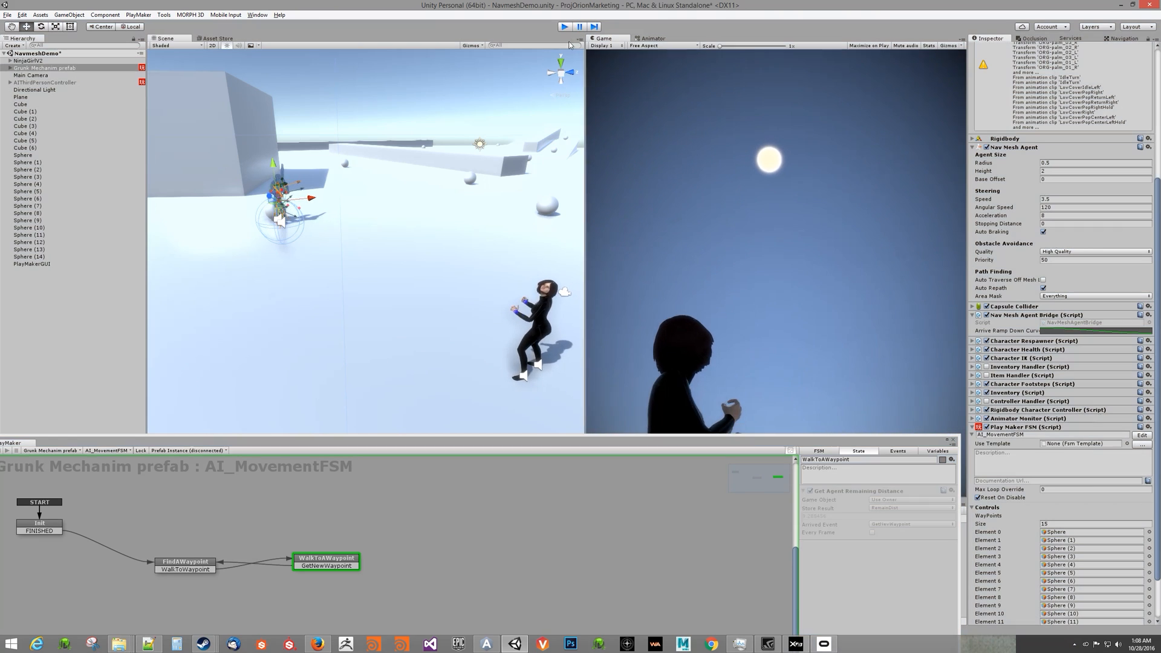
left_click(564, 27)
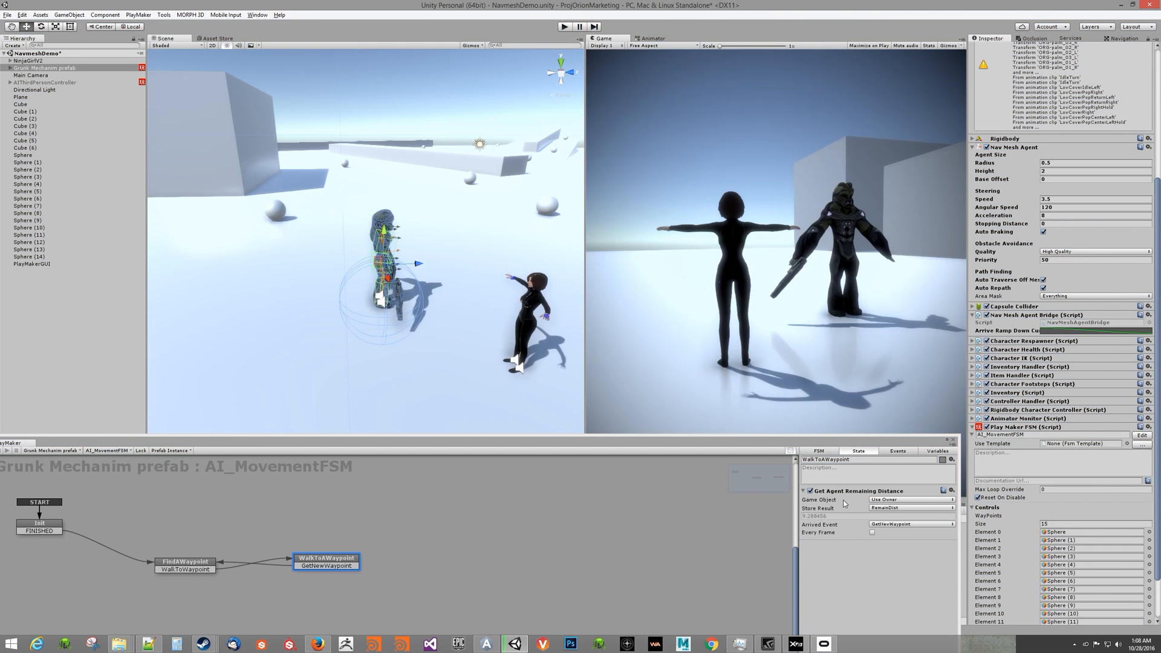
Enable Every Frame on Get Agent Remaining Distance and test the waypoint loop in Play mode.
left_click(873, 533)
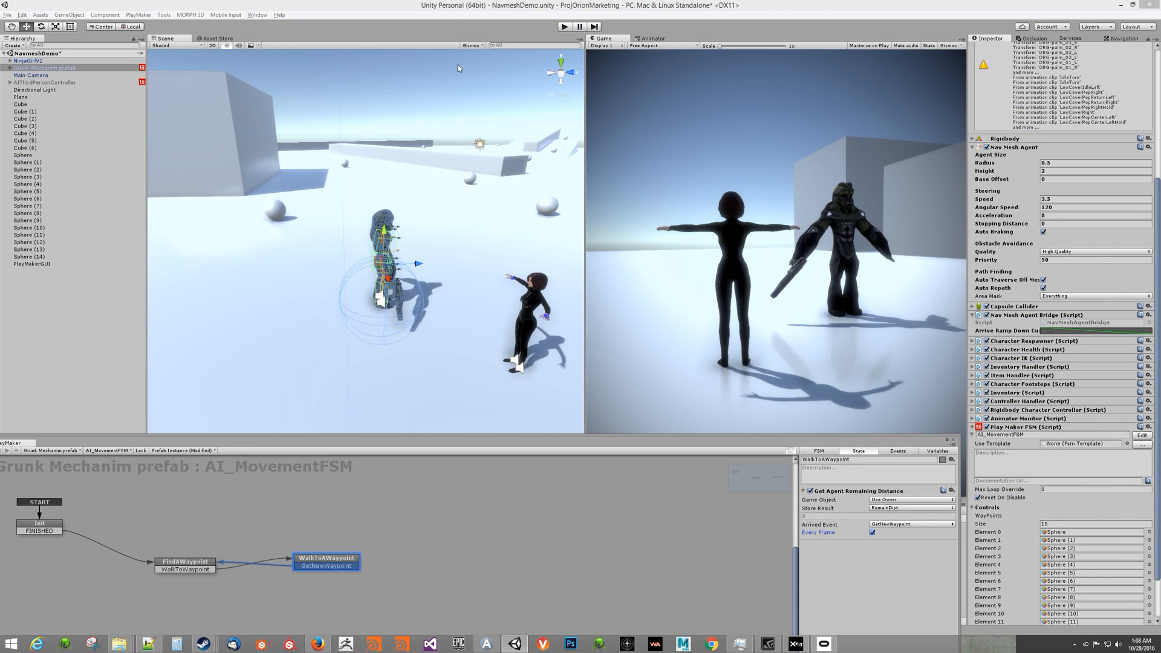
left_click(564, 26)
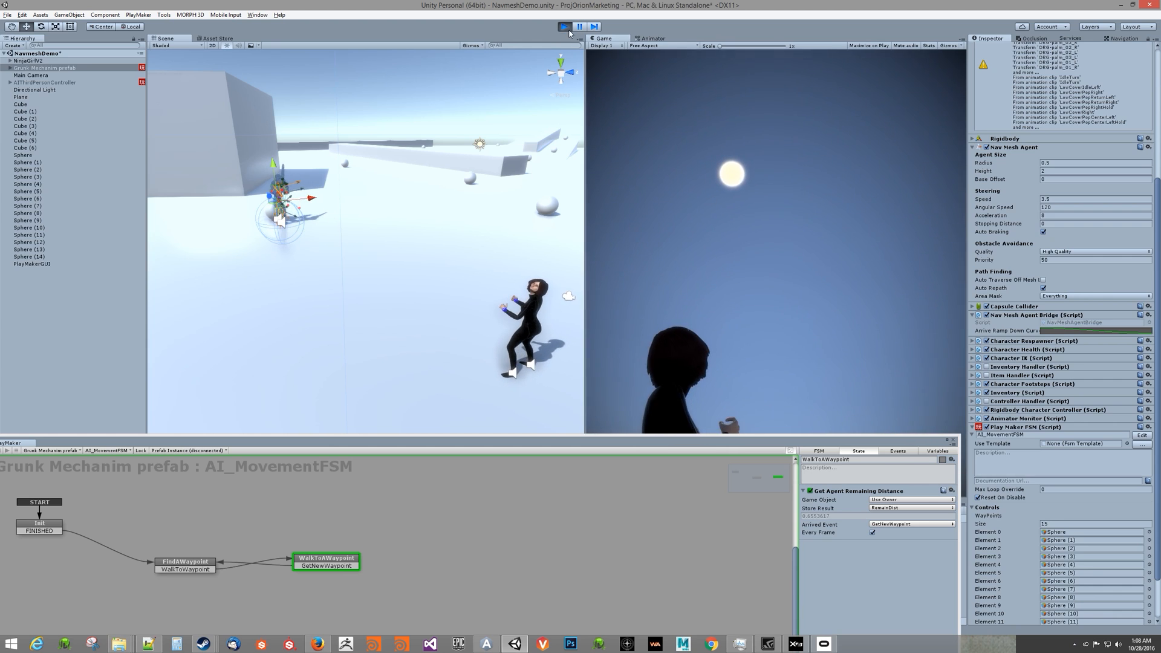
key("ctrl+p")
Add a Float Compare action to the WalkToAWaypoint state.
left_click_drag(585, 436, 595, 303)
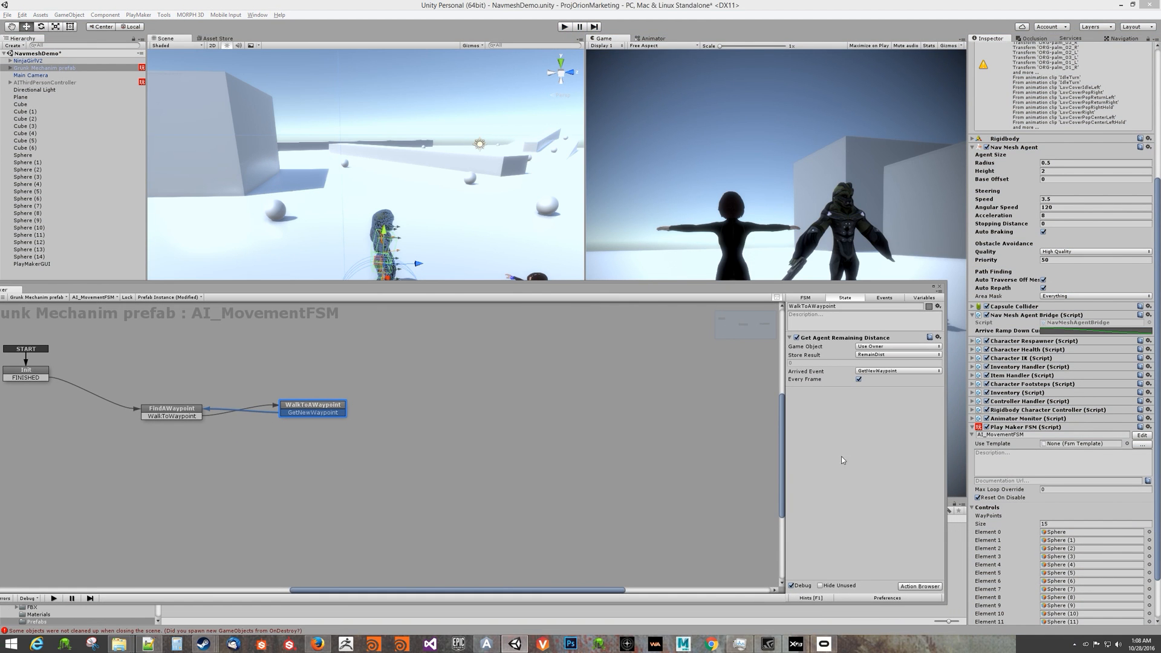
left_click(916, 586)
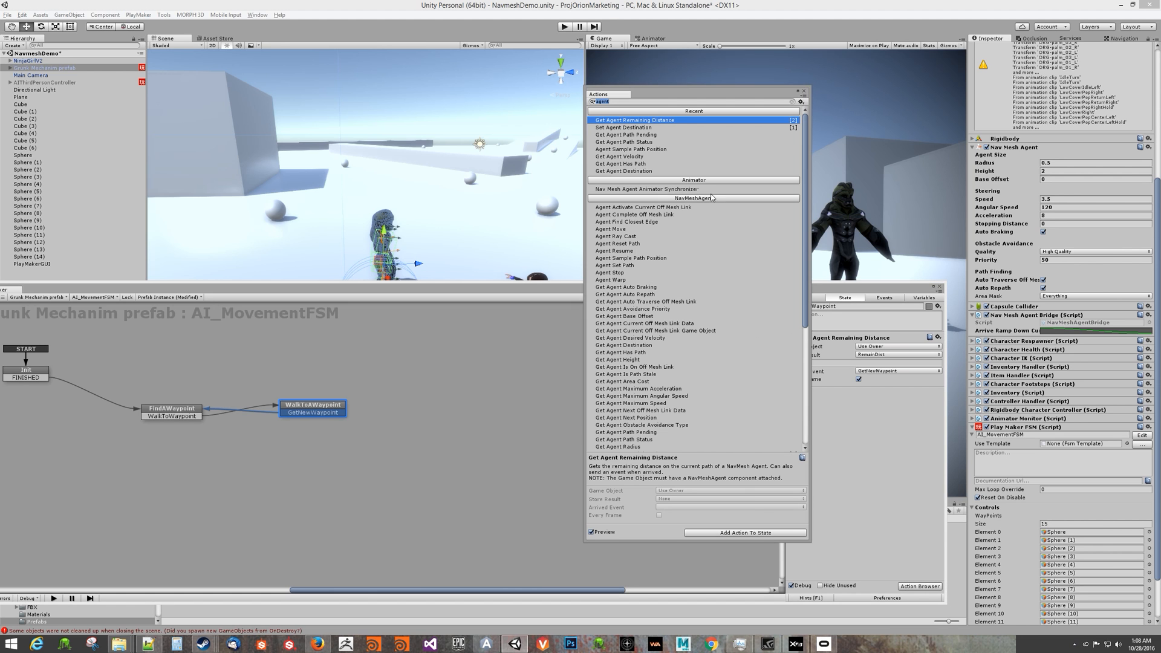
type("float")
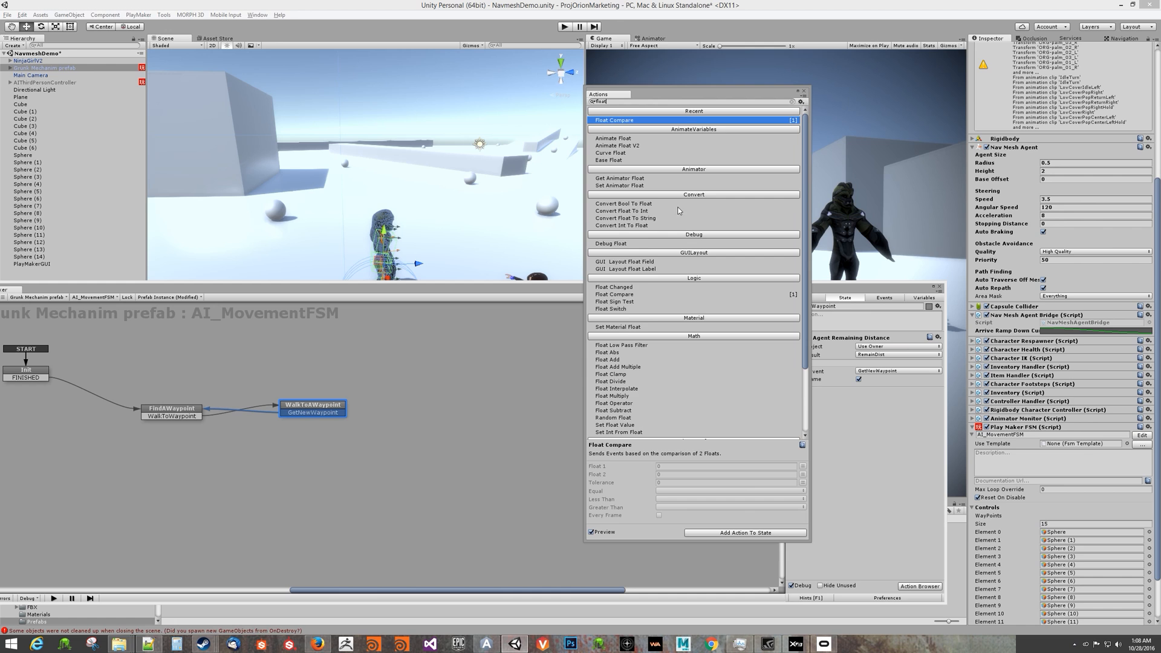
scroll(647, 242, "down", 3)
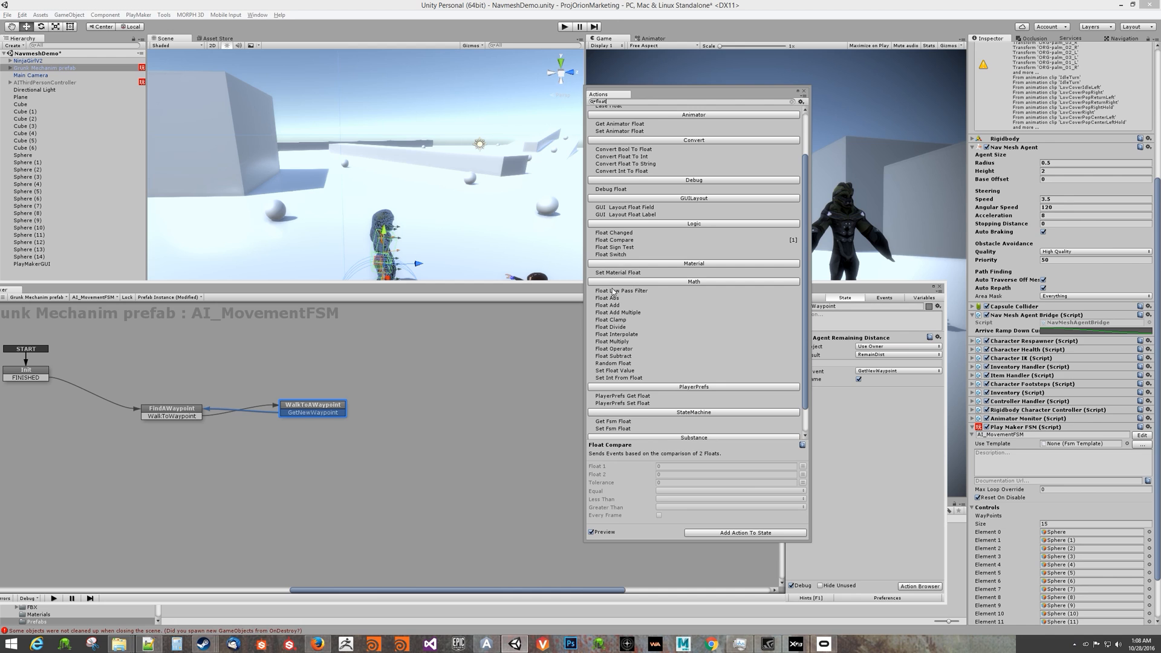
scroll(639, 234, "up", 3)
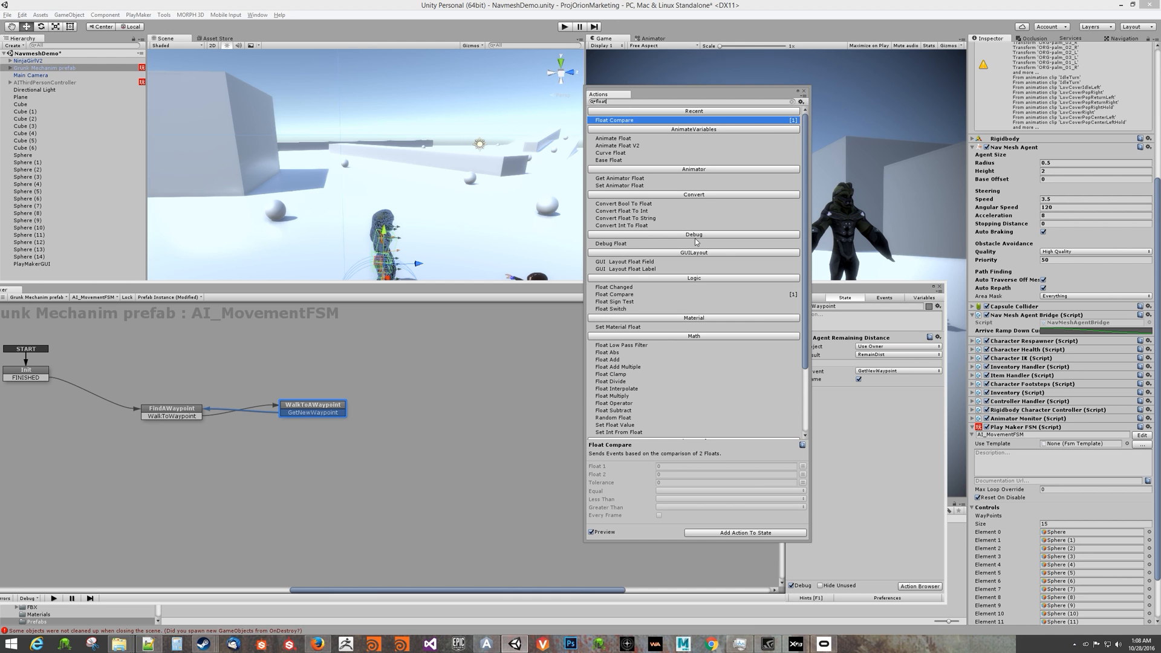
double_click(623, 295)
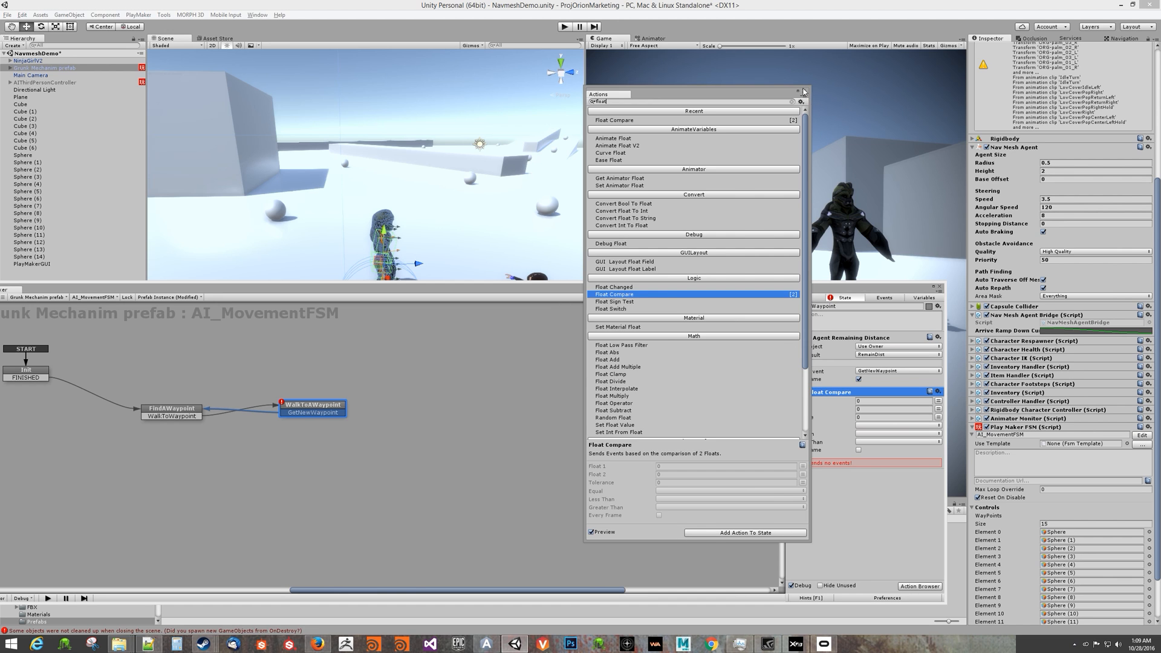
left_click(804, 91)
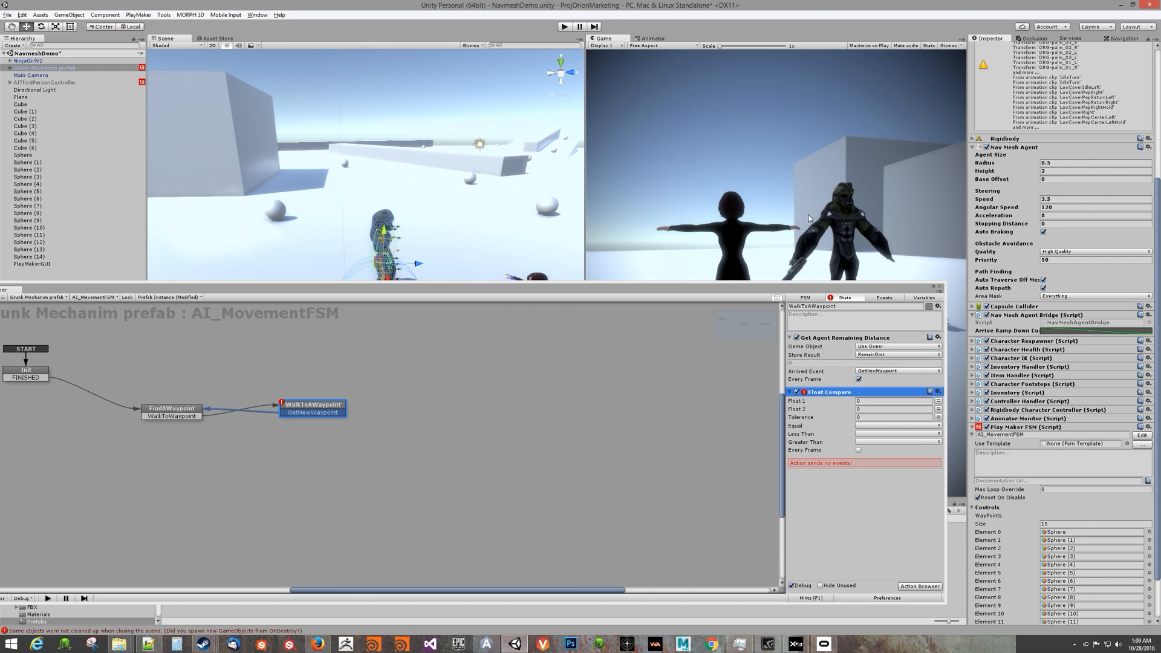
Set Float Compare's Float 1 to the RemainDist variable and Float 2 to 1.
left_click(938, 401)
left_click(908, 401)
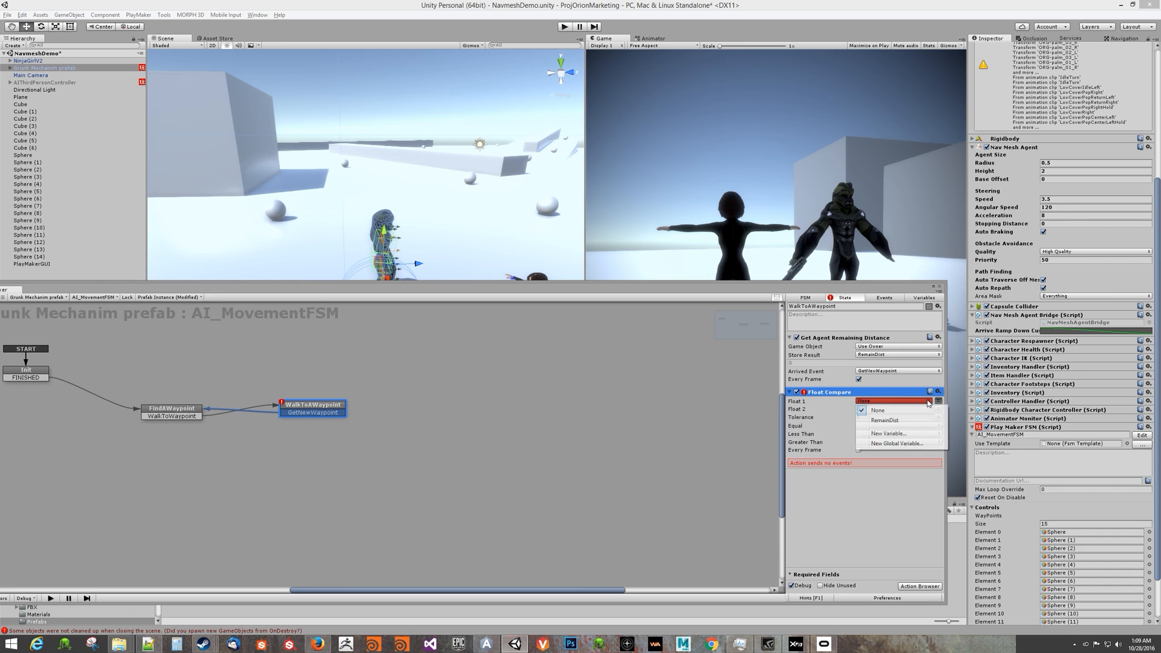
left_click(901, 420)
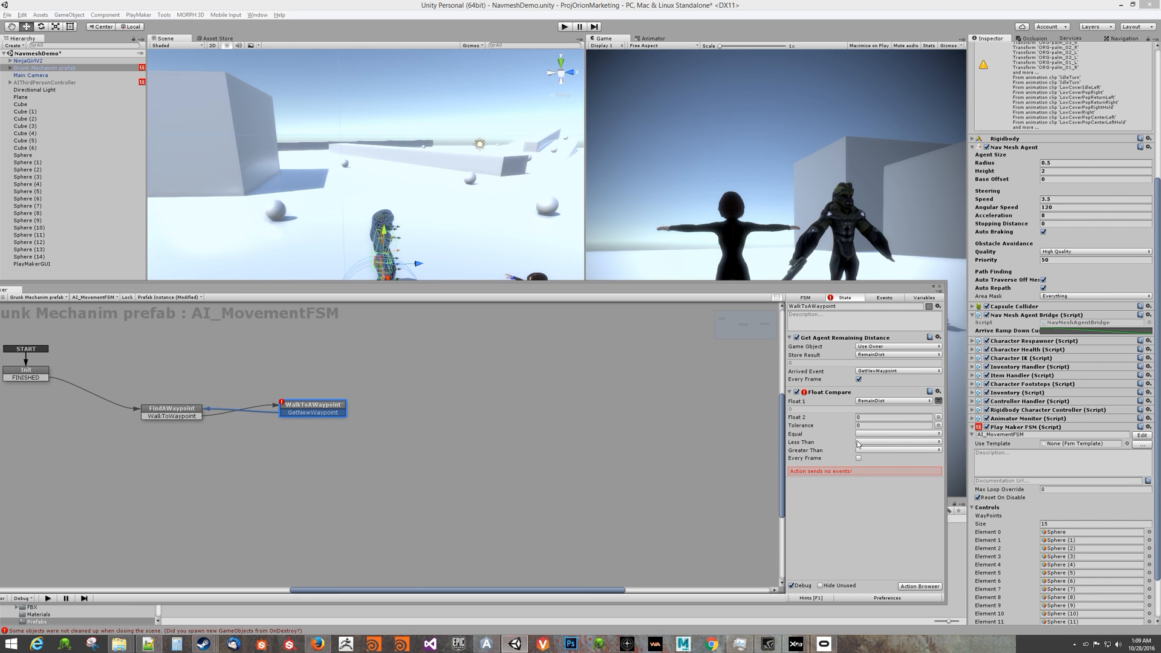
left_click(865, 416)
Send GetNewWaypoint on both Equal and Less Than in Float Compare, with a tolerance of 0.3 and Every Frame enabled.
left_click(868, 434)
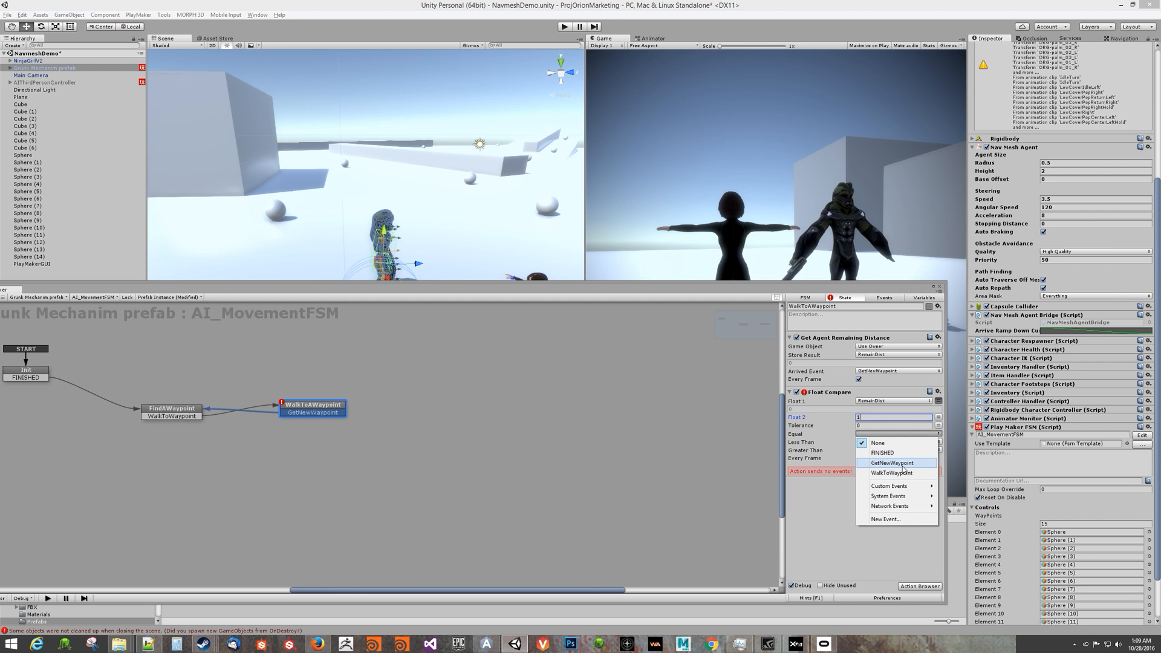
left_click(901, 464)
left_click(895, 442)
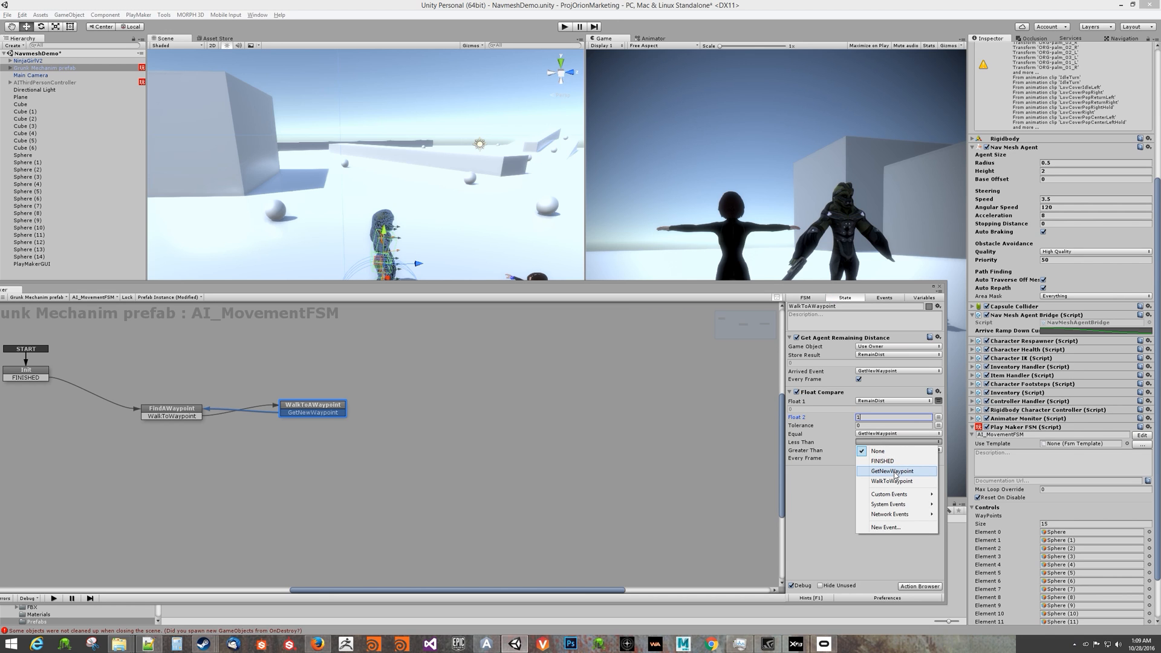
left_click(896, 475)
left_click(847, 427)
left_click_drag(848, 427, 853, 427)
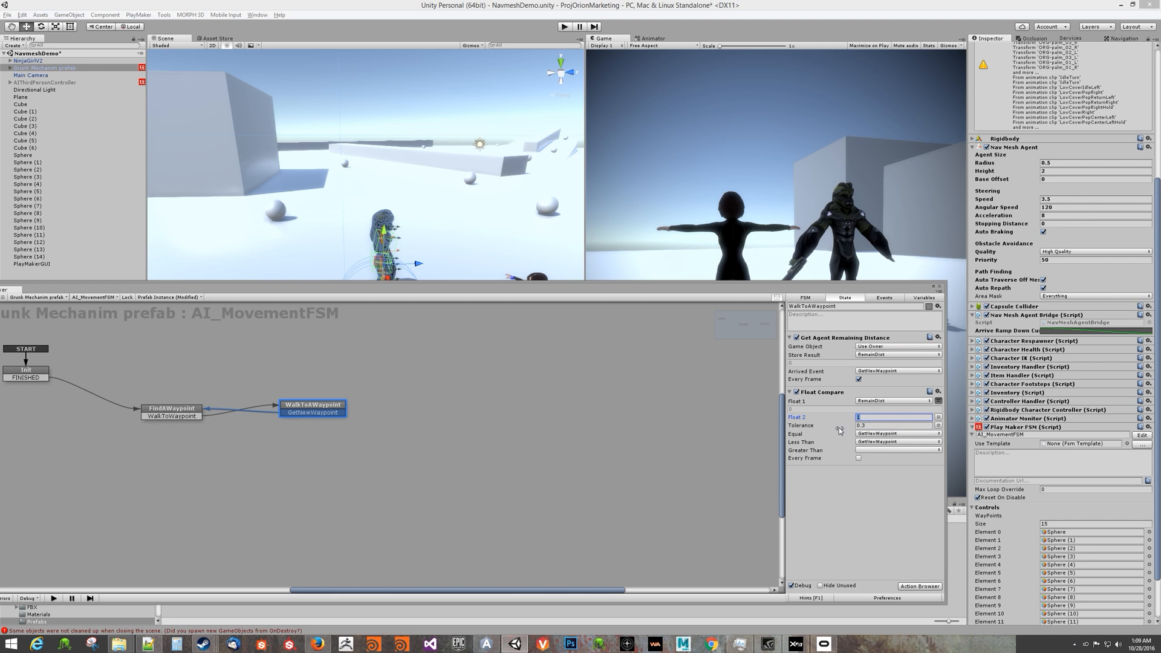
mouse_move(841, 430)
Play-test the waypoint loop by following the Grunk character around the level, close the FSM editor, and stop the scene.
left_click_drag(674, 289, 706, 357)
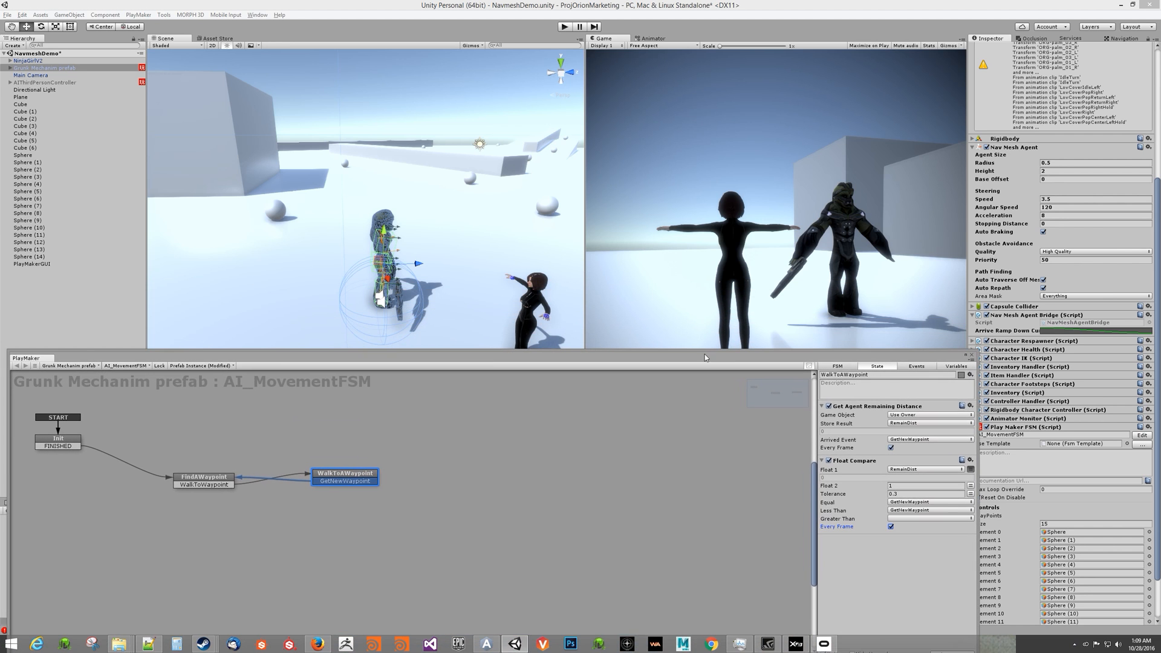
left_click(564, 27)
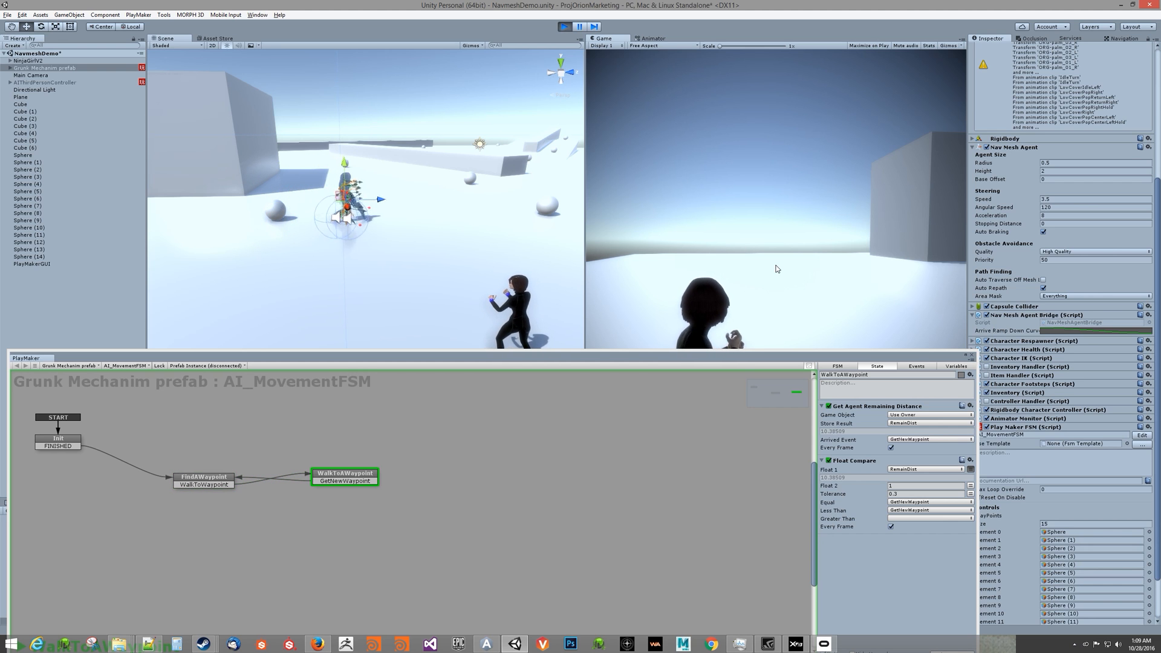
key("w")
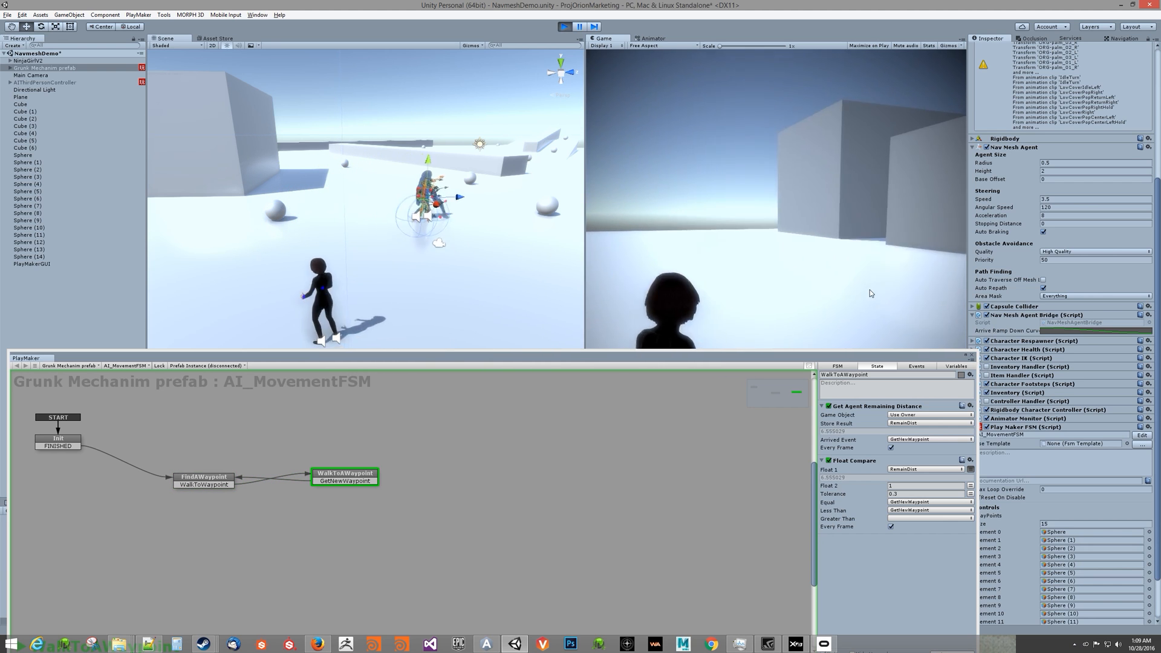
key("w")
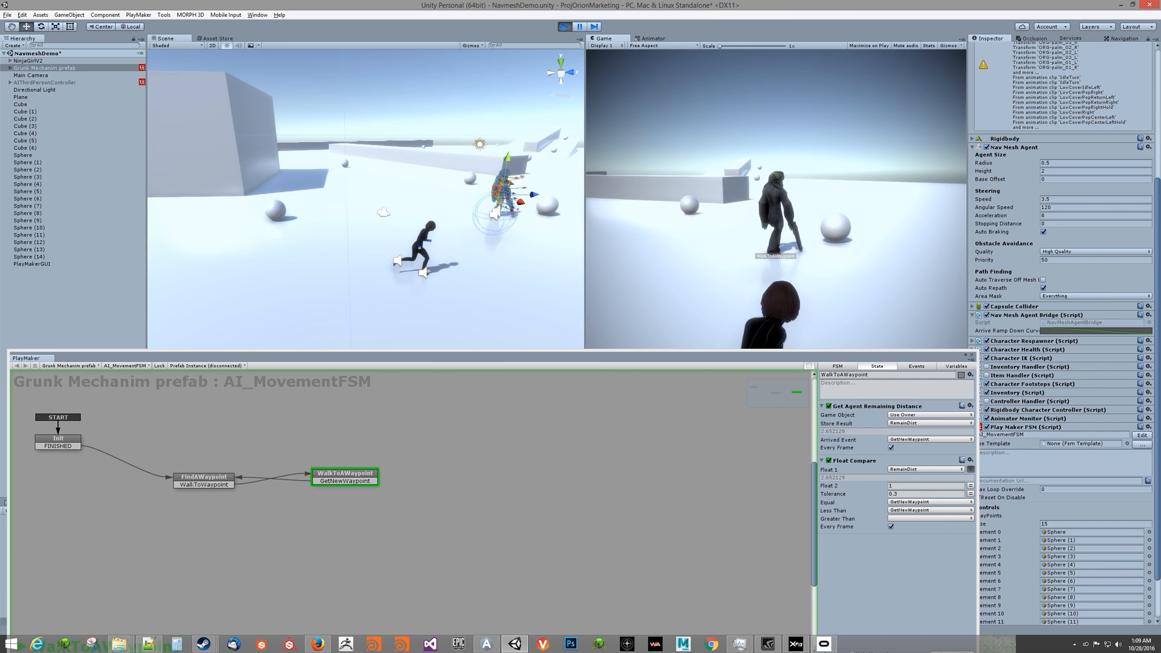
key("w")
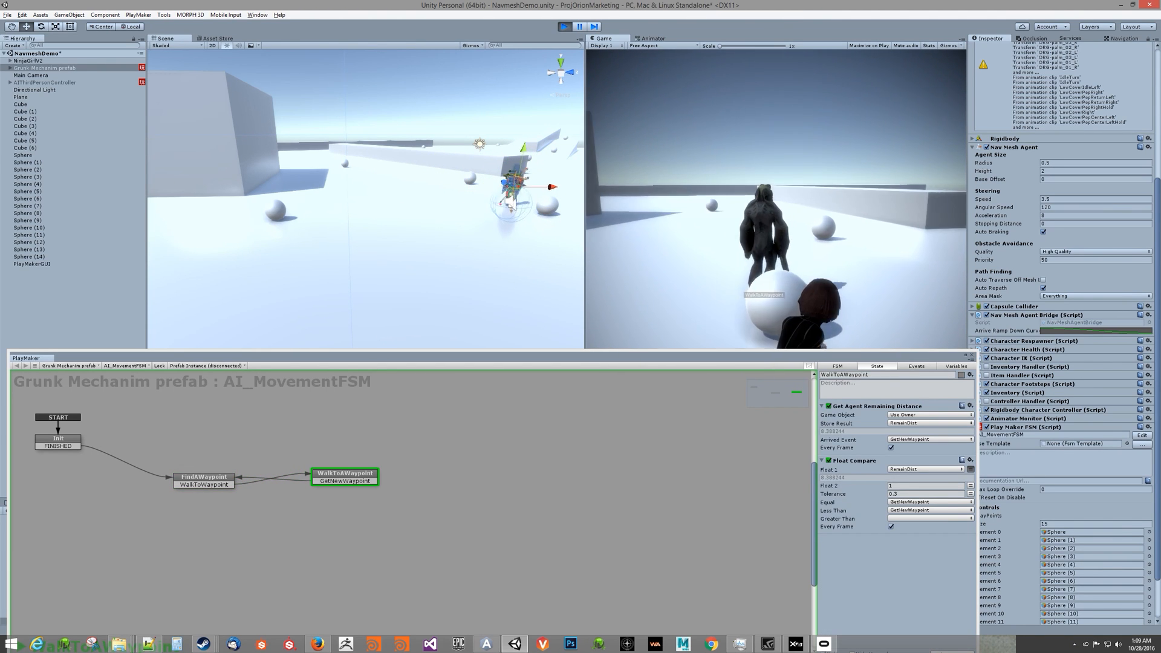
key("w")
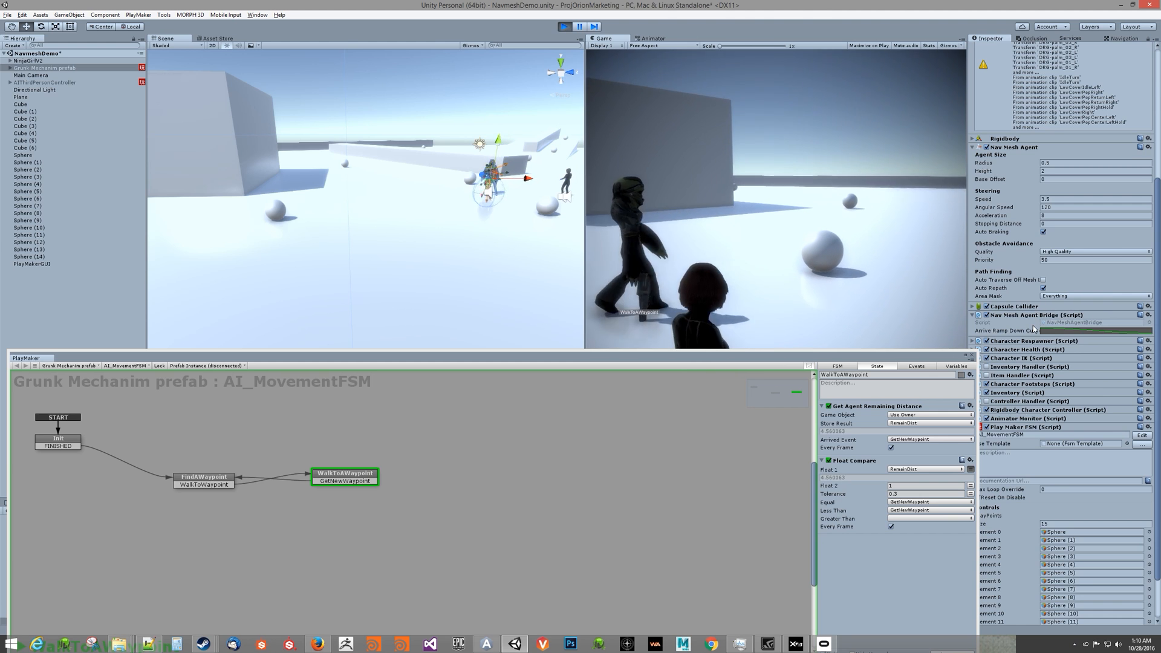
key("w")
key("w")
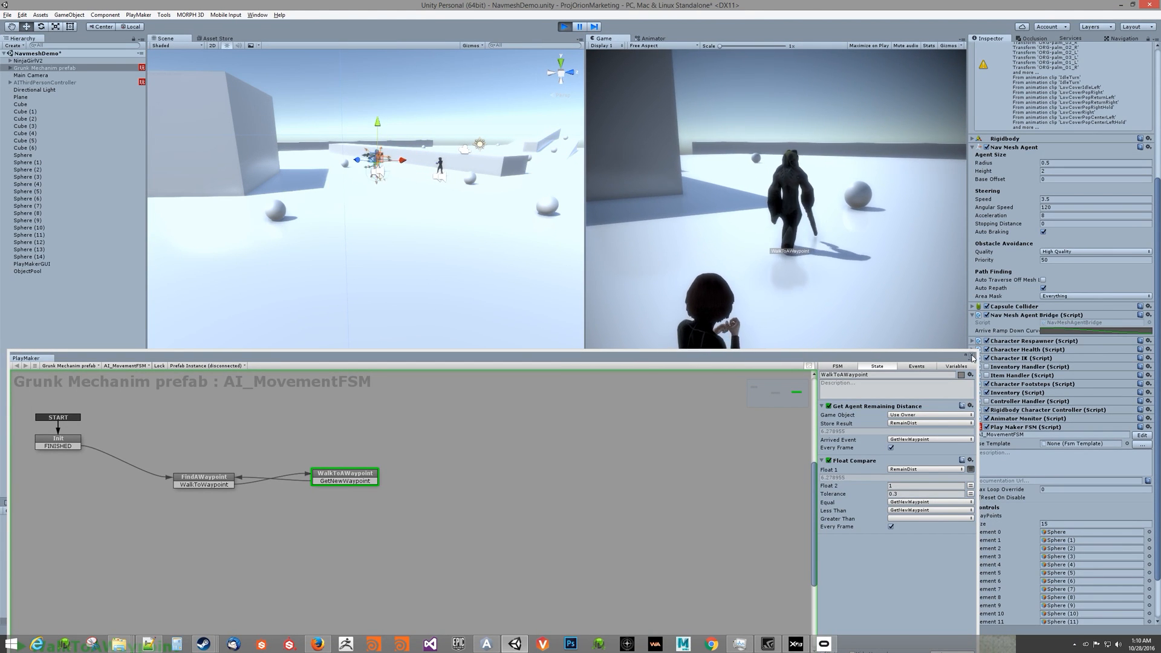
left_click(974, 355)
key("w")
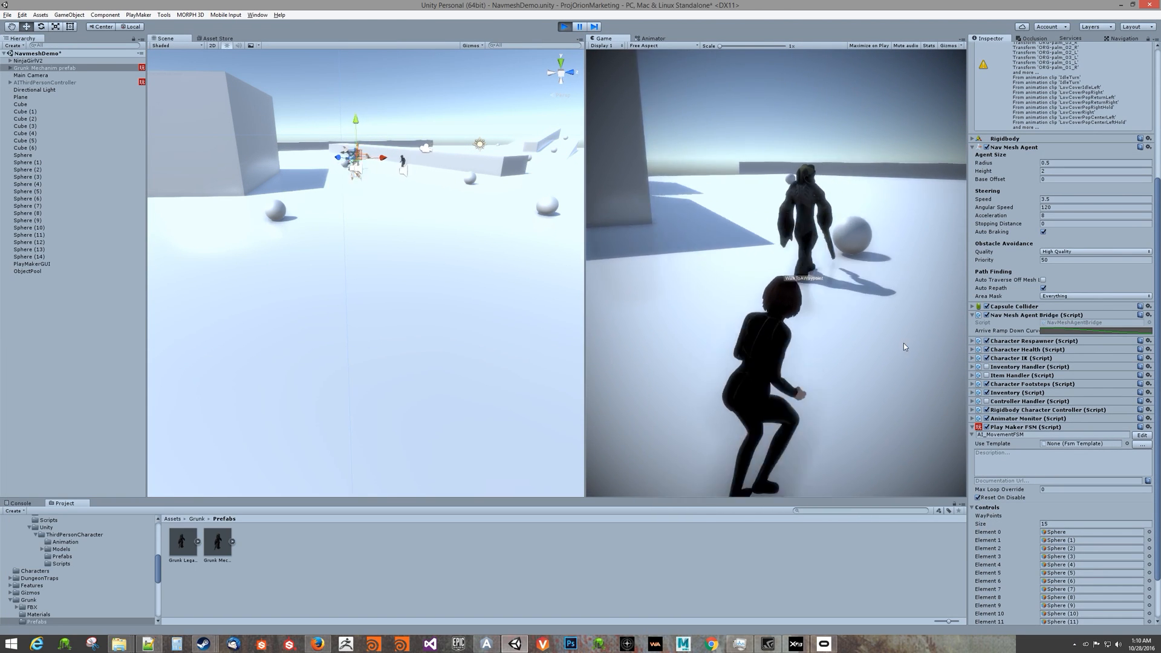
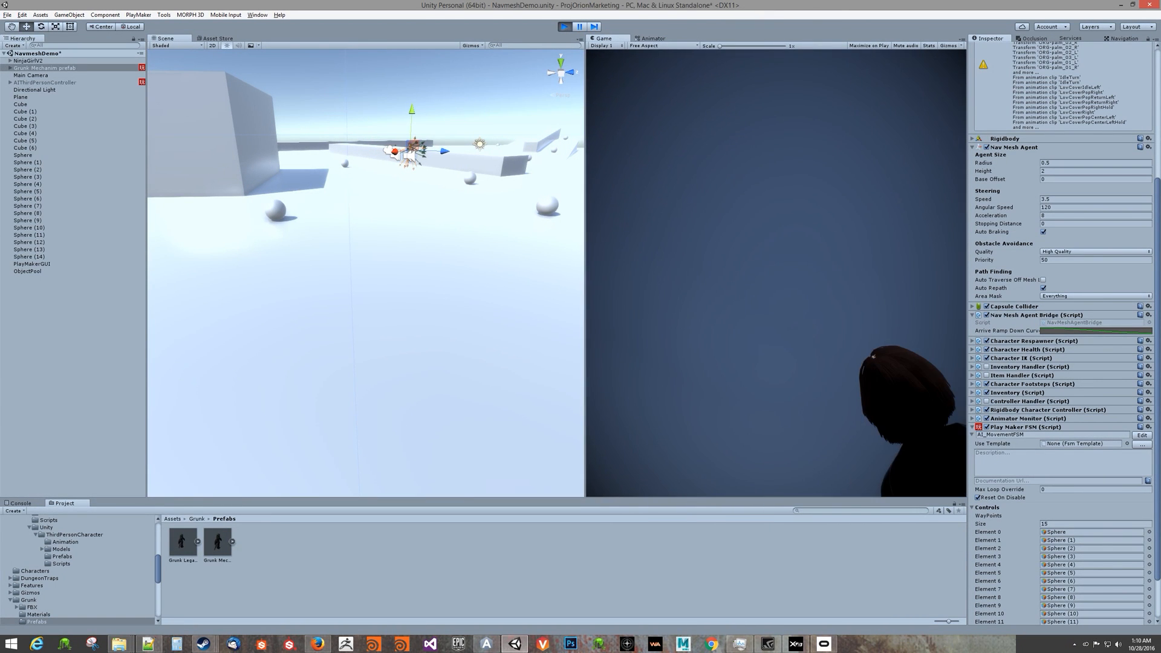
left_click(564, 27)
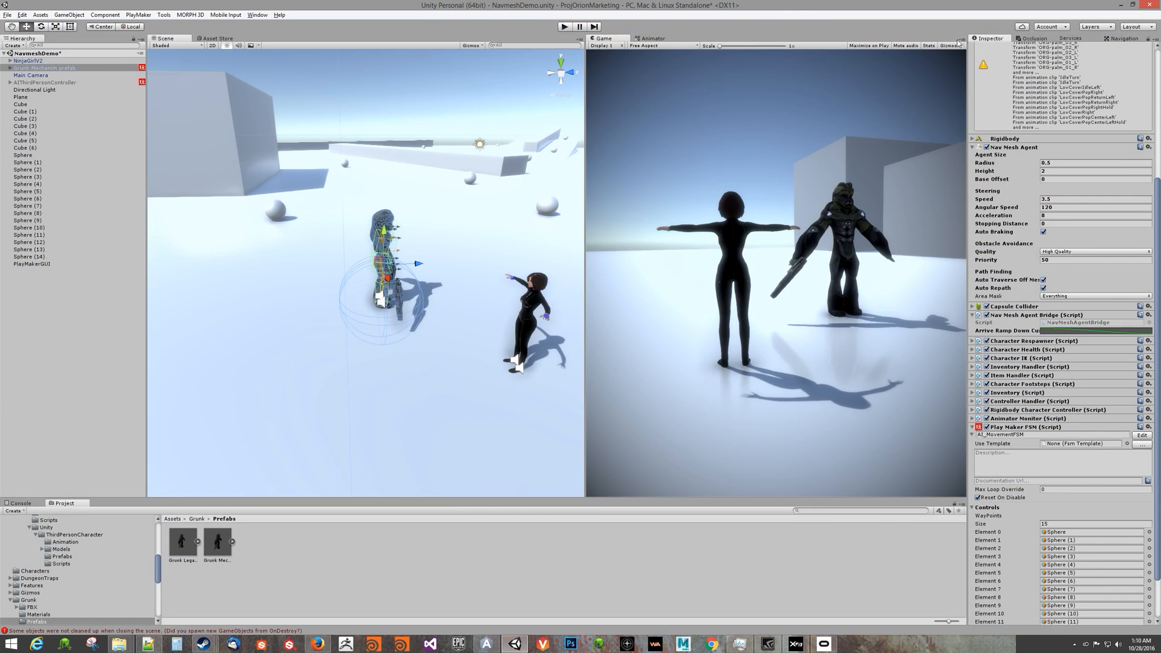
Remove the Sphere Collider component from all waypoint spheres, Sphere through Sphere (14).
scroll(1086, 229, "up", 5)
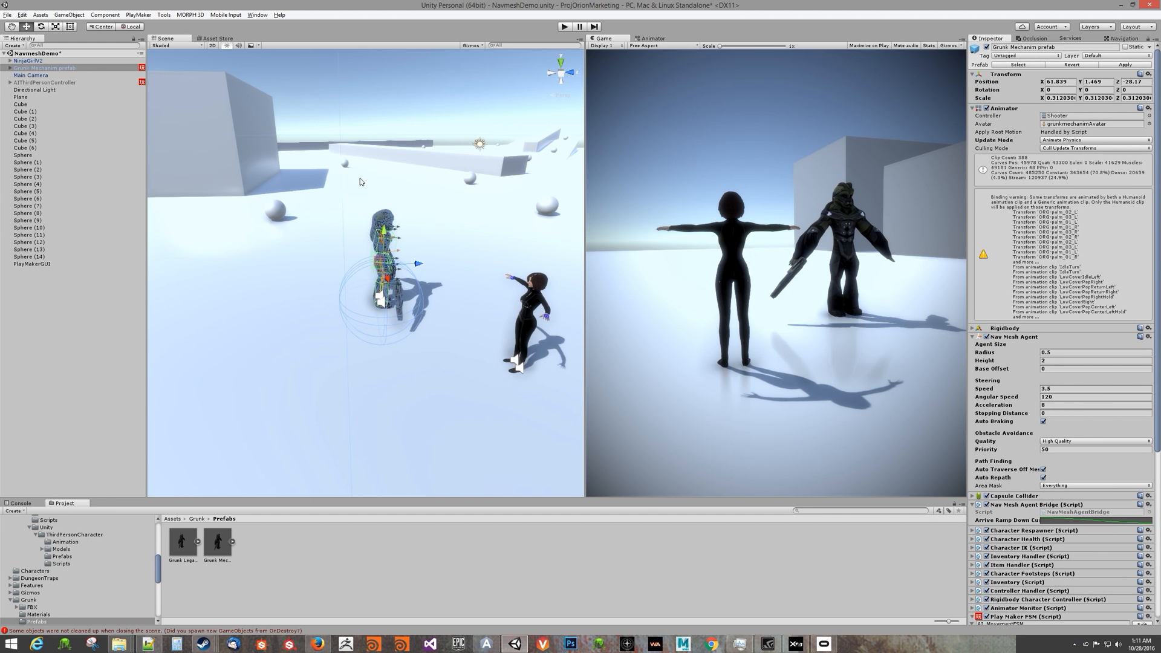
left_click(31, 156)
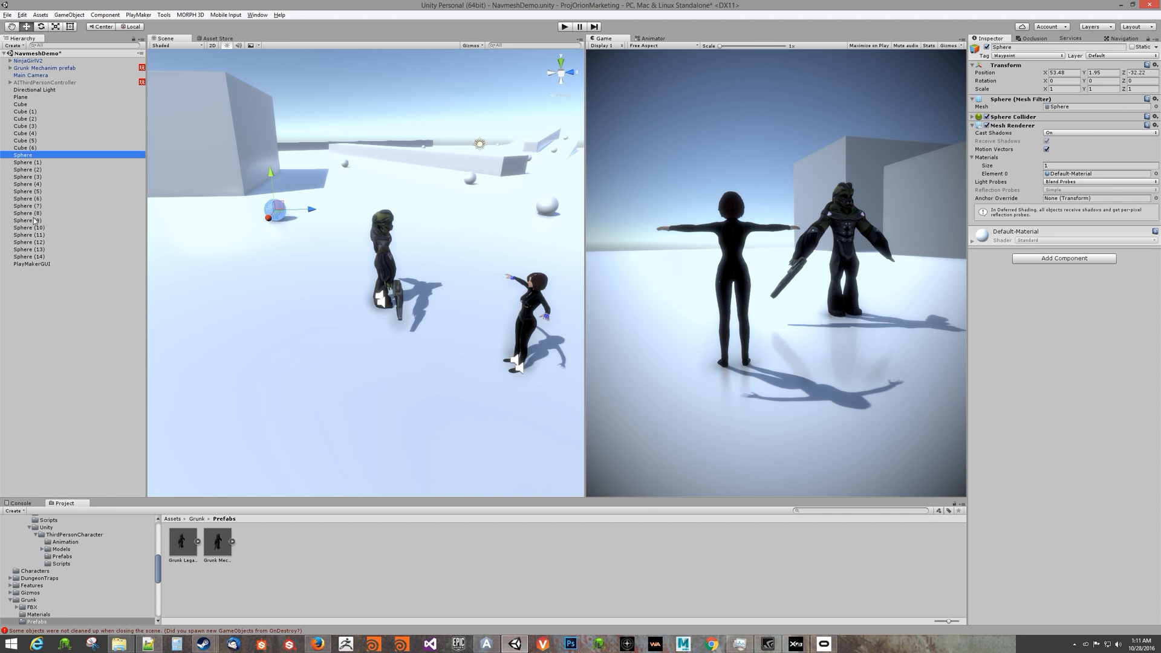
left_click(43, 258, "shift")
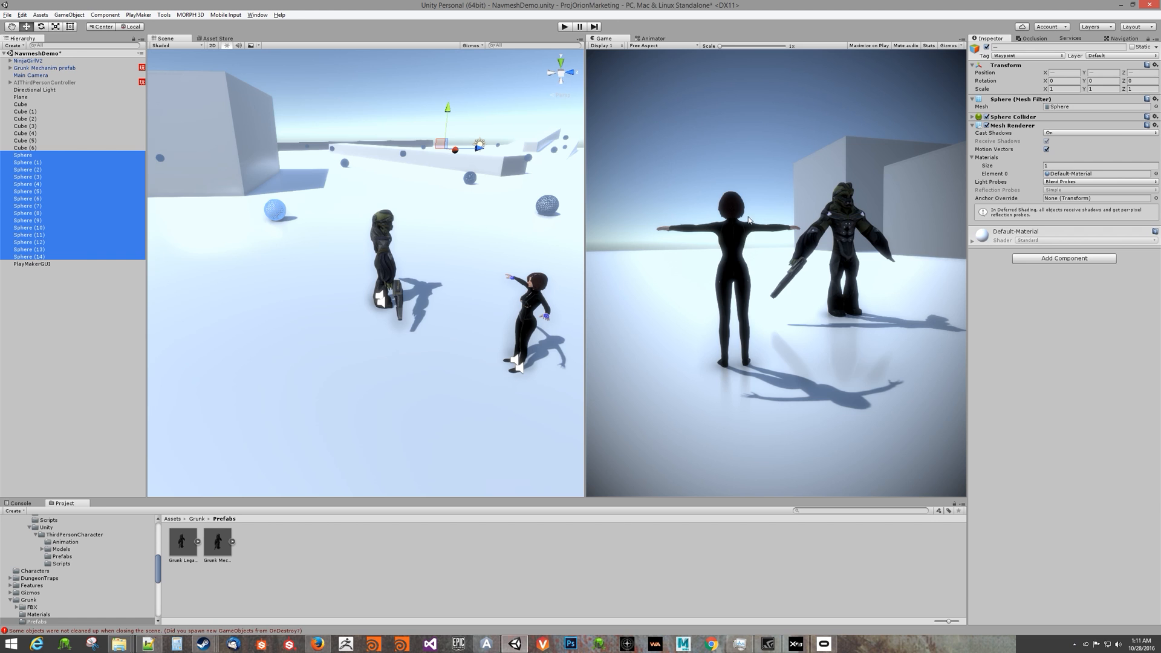
right_click(1007, 120)
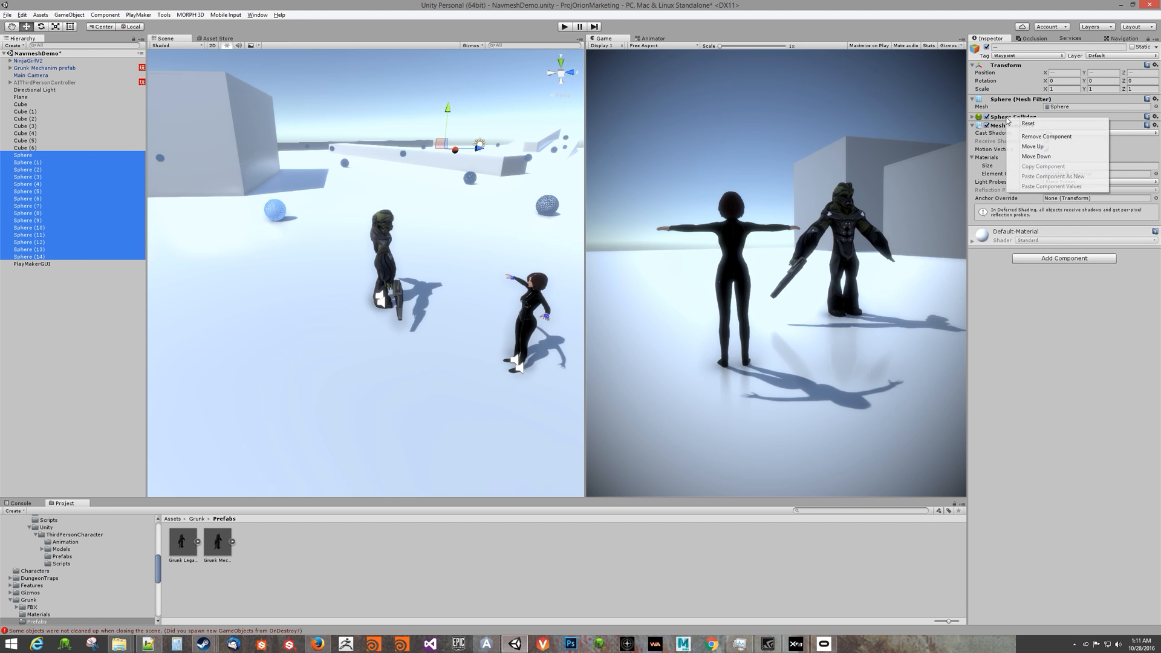
left_click(1041, 138)
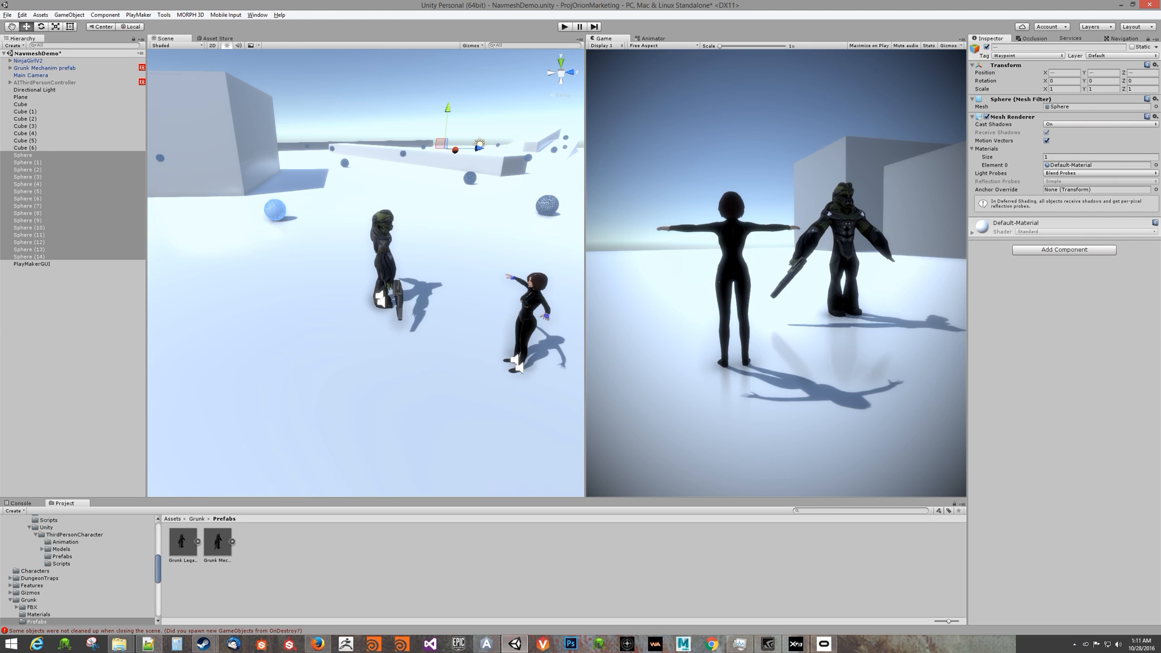
Reopen the Grunk Mechanim prefab's AI_MovementFSM and disable the Float Compare action in WalkToAWaypoint.
left_click(64, 67)
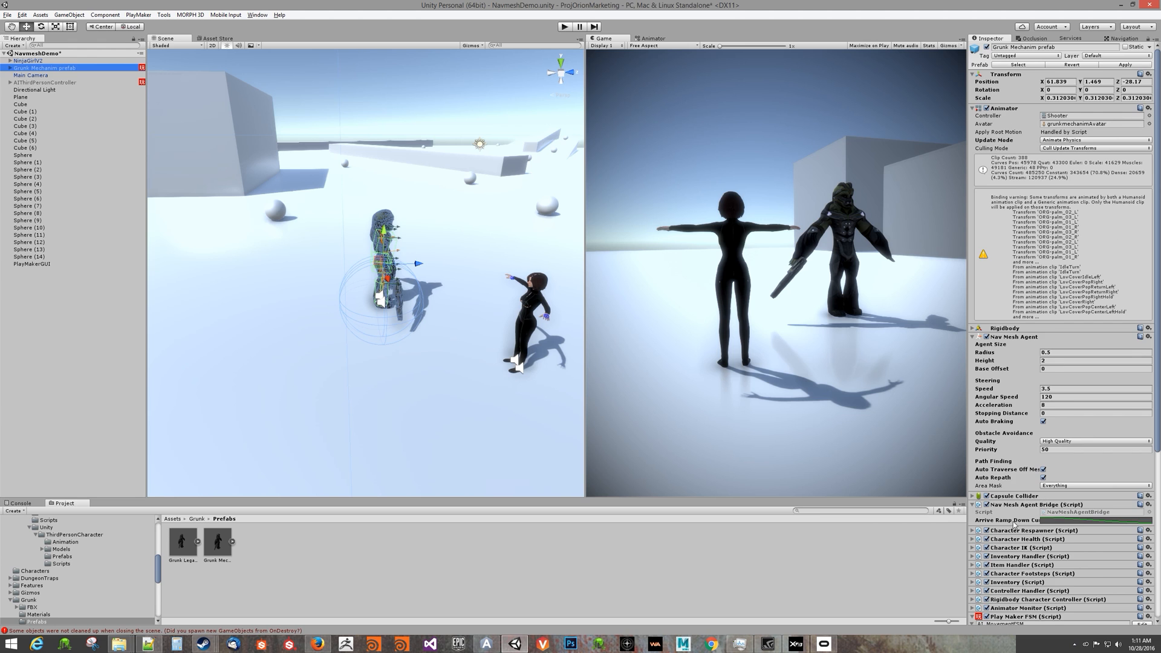
scroll(1026, 497, "down", 5)
scroll(1015, 515, "down", 2)
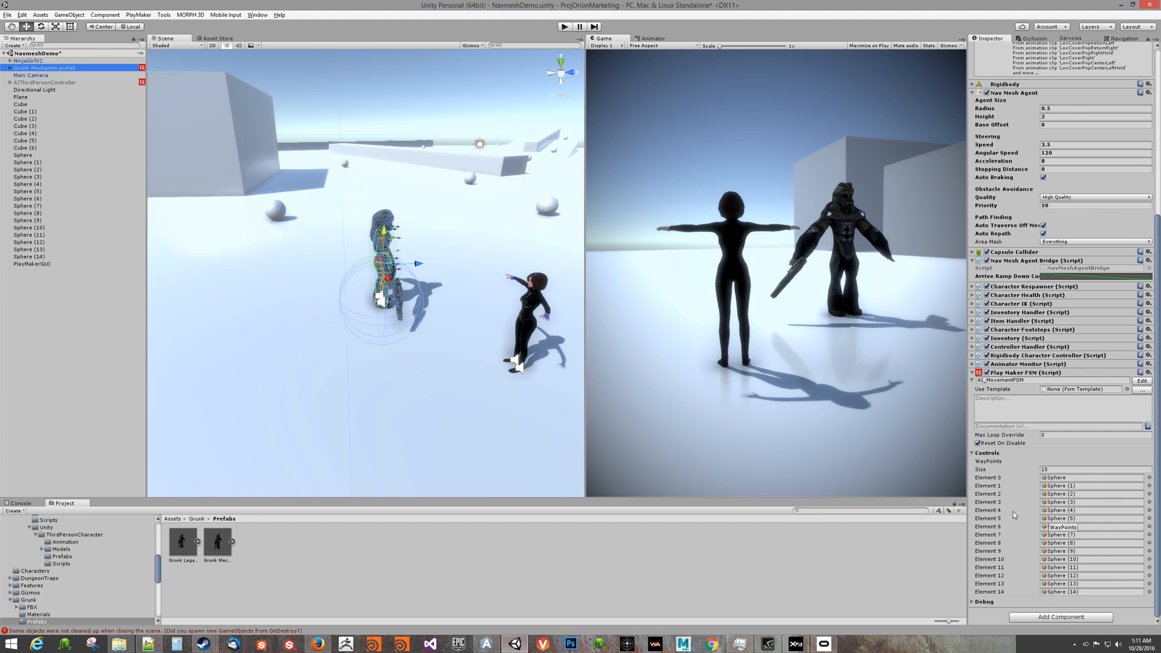
left_click(1142, 381)
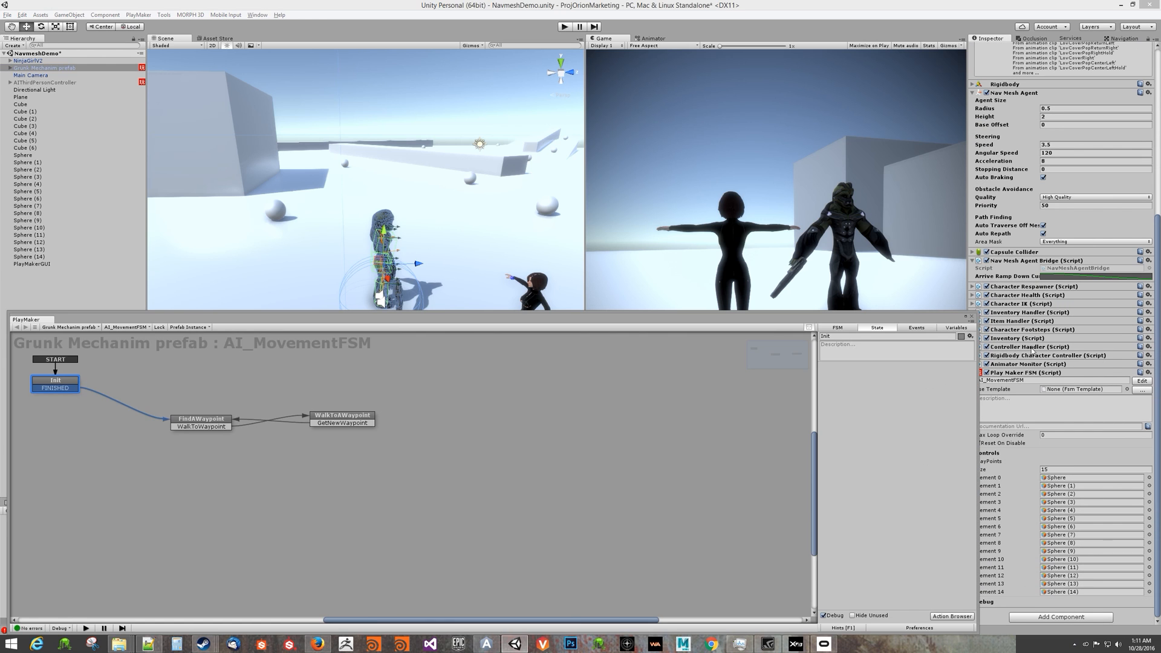
left_click(363, 416)
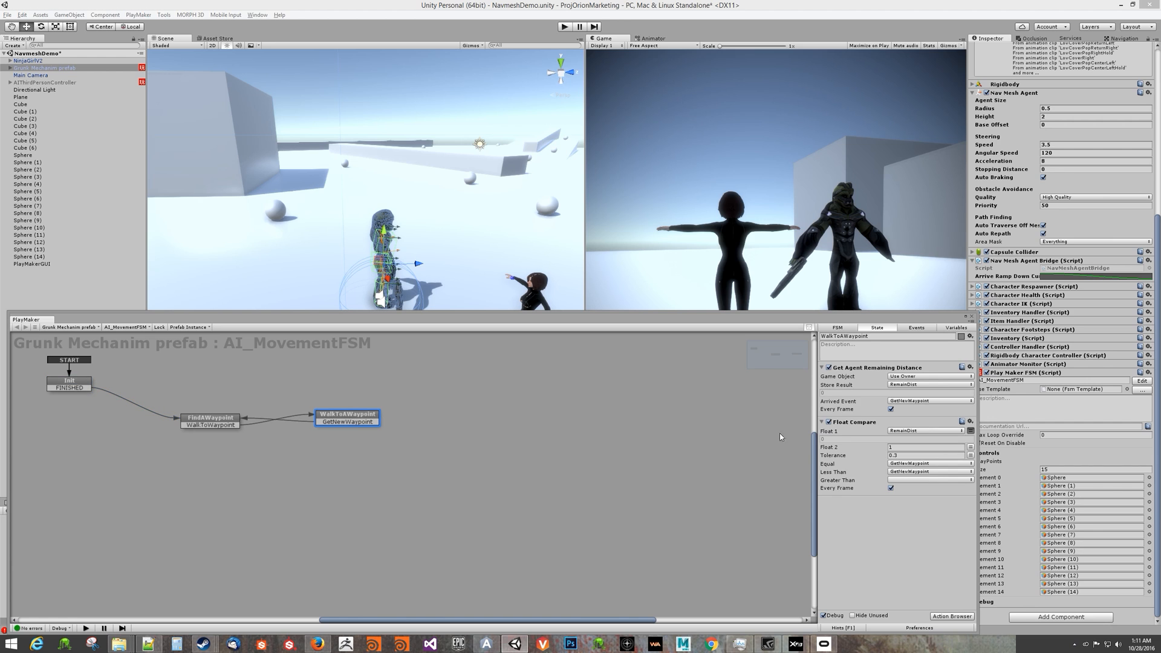
left_click(829, 422)
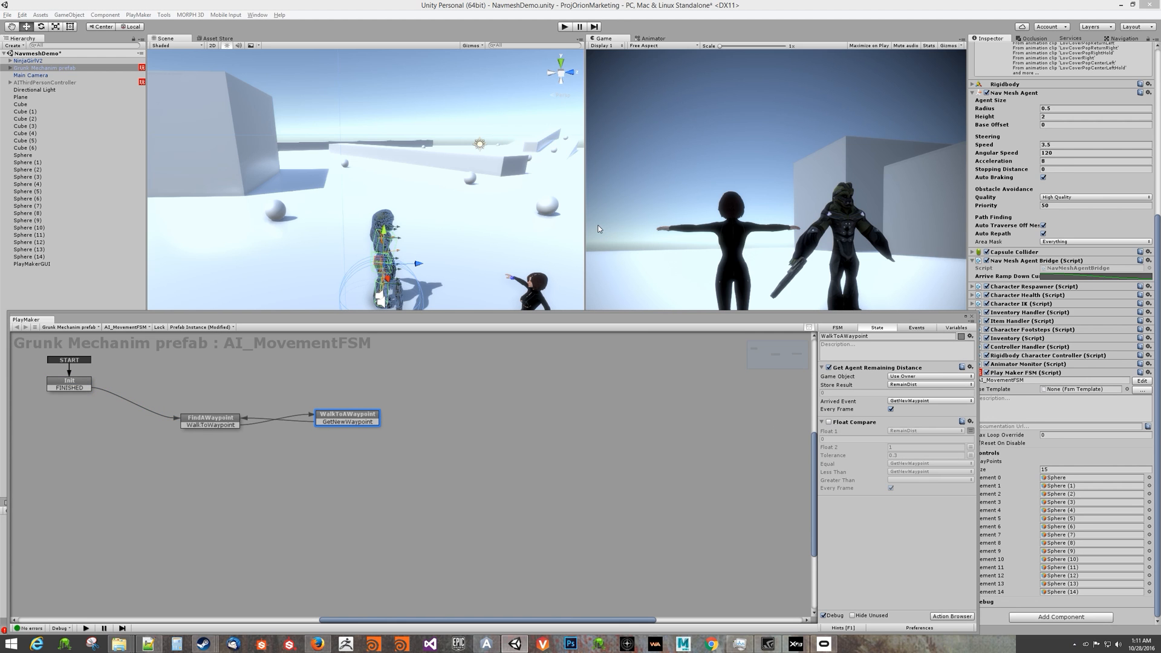
Play-test the waypoint loop with Float Compare disabled, stop the scene, and move the FSM editor clear of the Inspector.
left_click(564, 27)
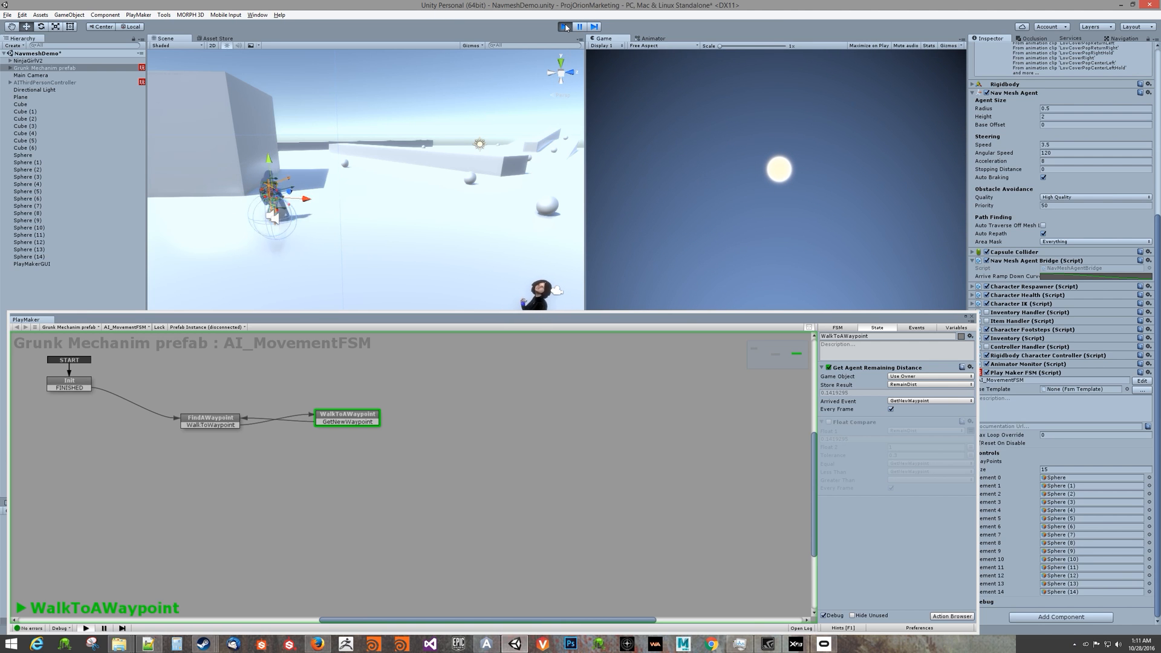
left_click(565, 28)
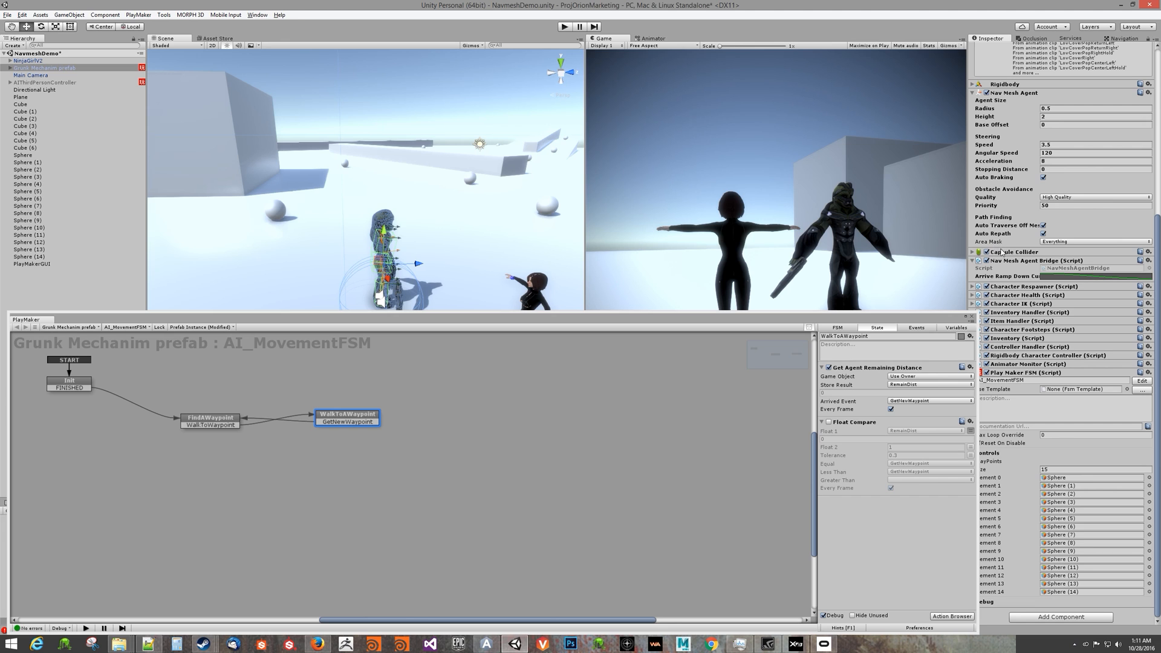
left_click_drag(925, 318, 753, 362)
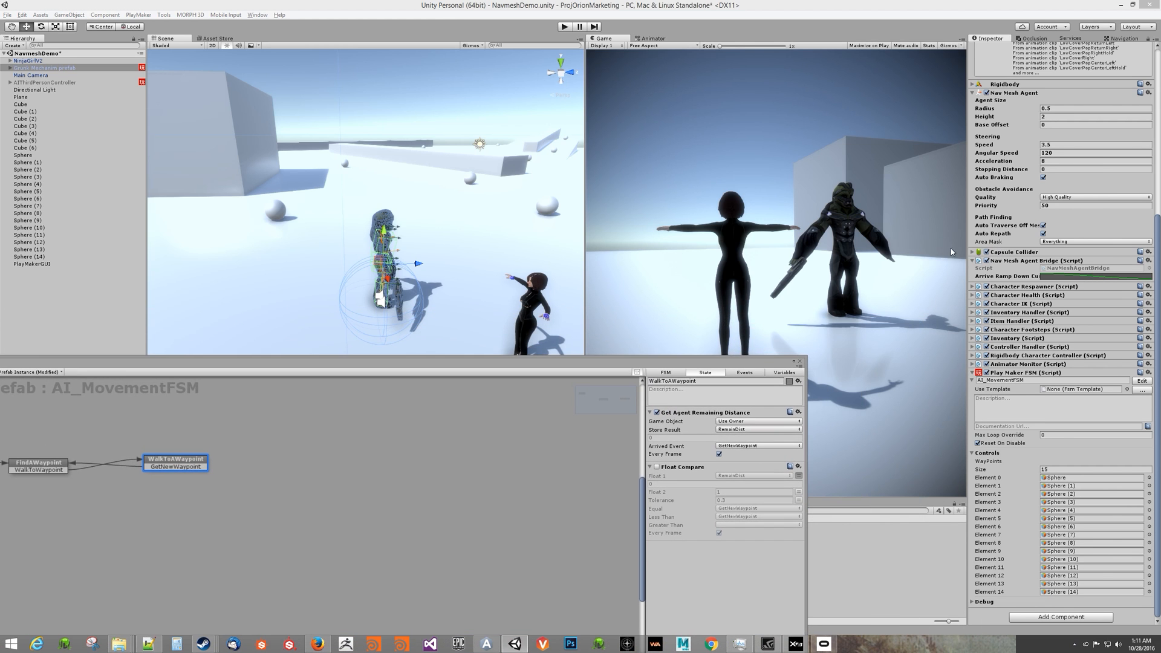
Set the Nav Mesh Agent height on the Grunk Mechanim prefab to 7.46, checking its cylinder against the character.
scroll(1016, 187, "up", 3)
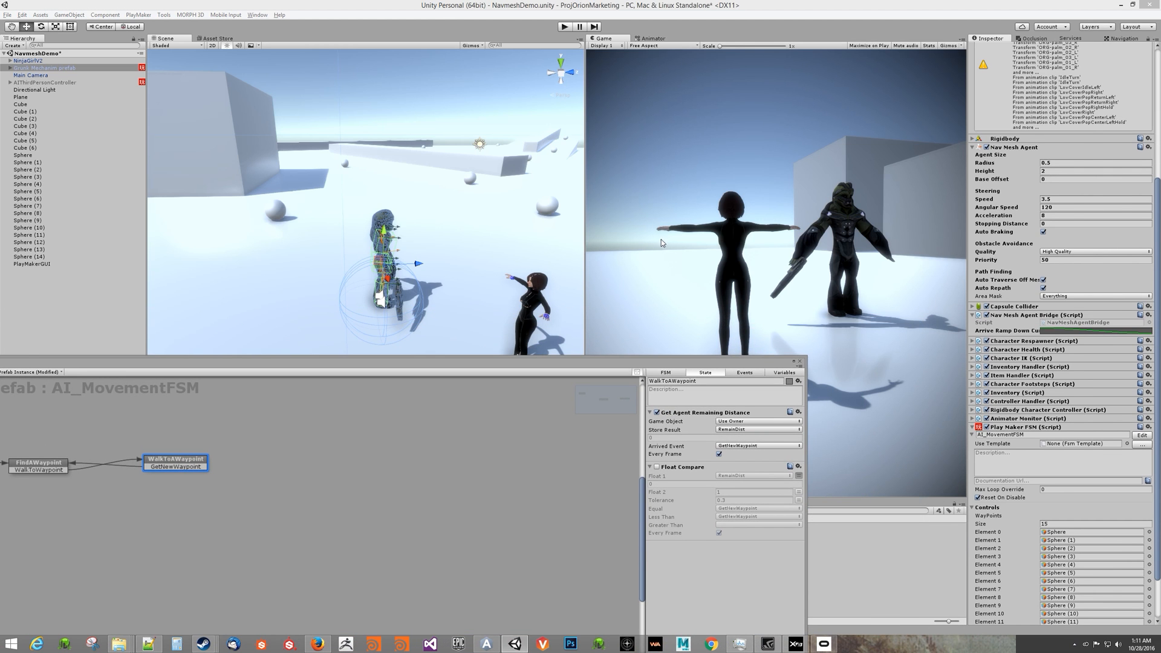
left_click_drag(385, 228, 308, 209, "alt")
right_click_drag(308, 209, 665, 275, "alt")
right_click_drag(448, 273, 348, 266, "alt")
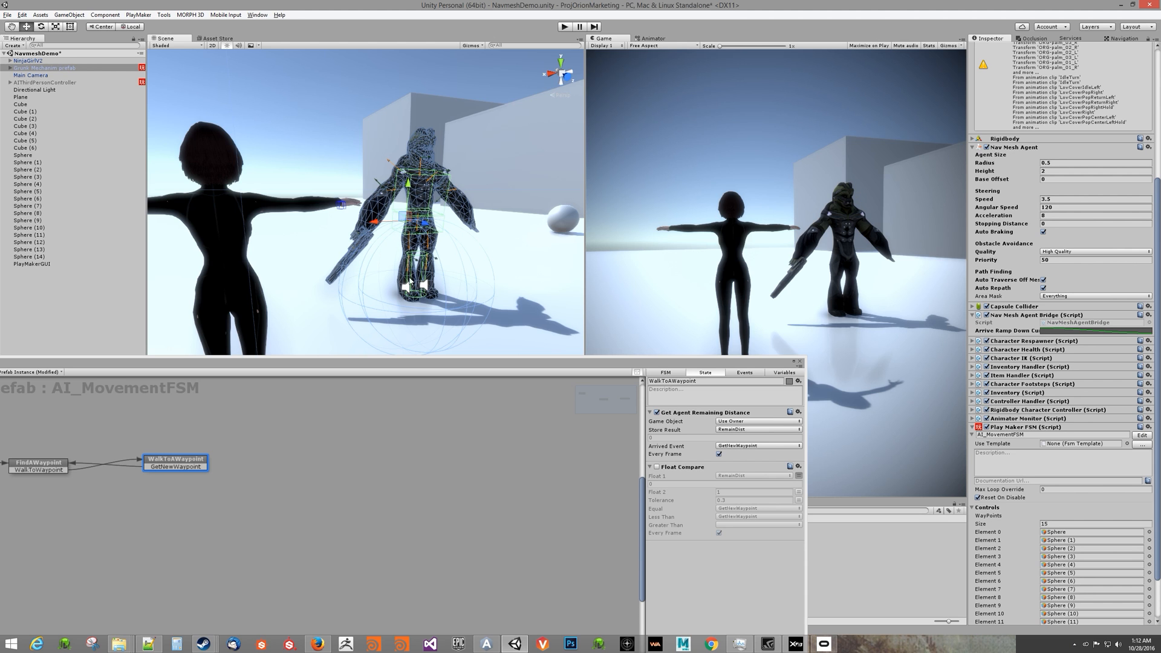
left_click_drag(525, 245, 409, 233, "alt")
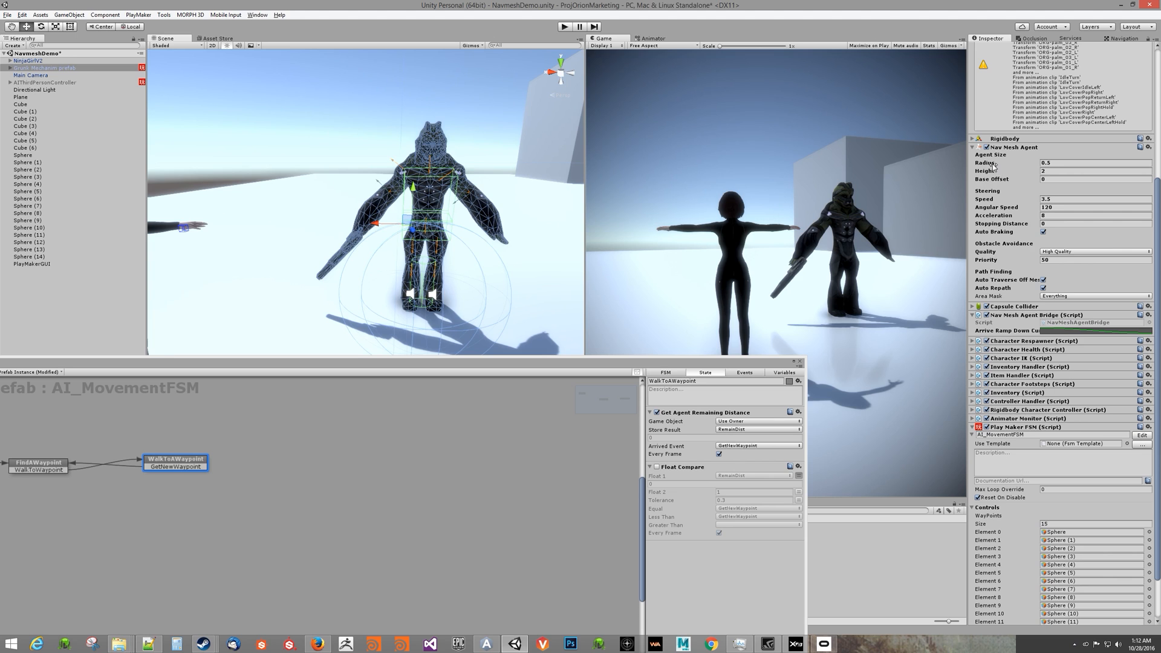
left_click_drag(988, 168, 1068, 161)
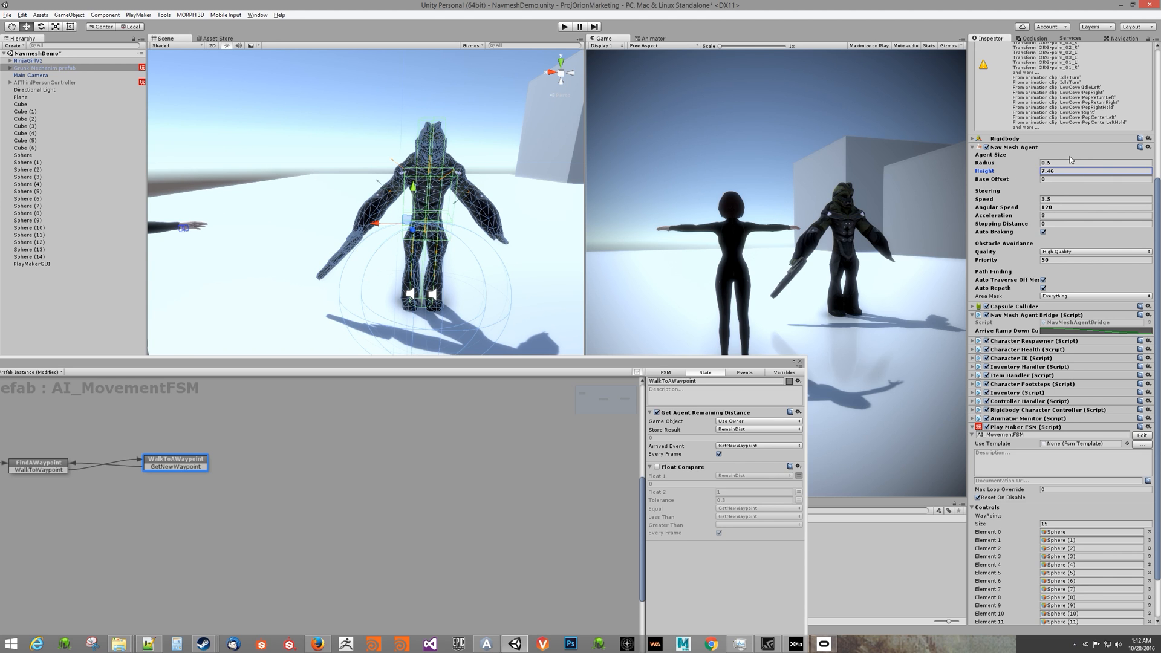
Set the Grunk's Nav Mesh Agent radius to 1.11 and its stopping distance to 0.21.
left_click_drag(577, 161, 719, 183, "alt")
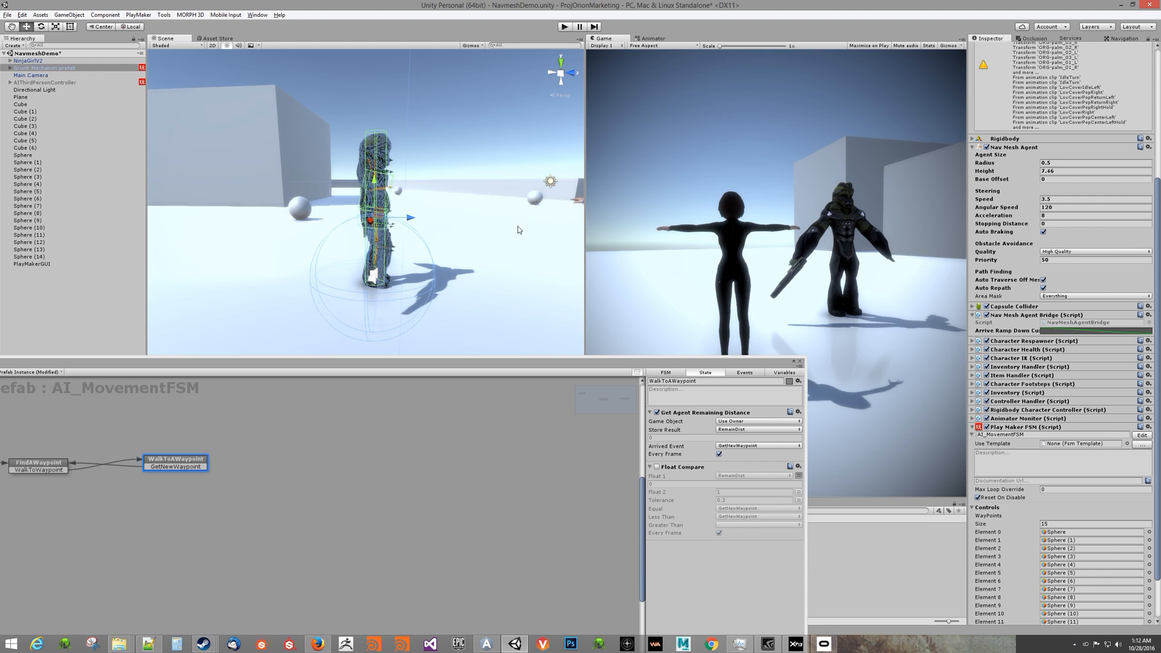
left_click_drag(327, 257, 401, 273, "alt")
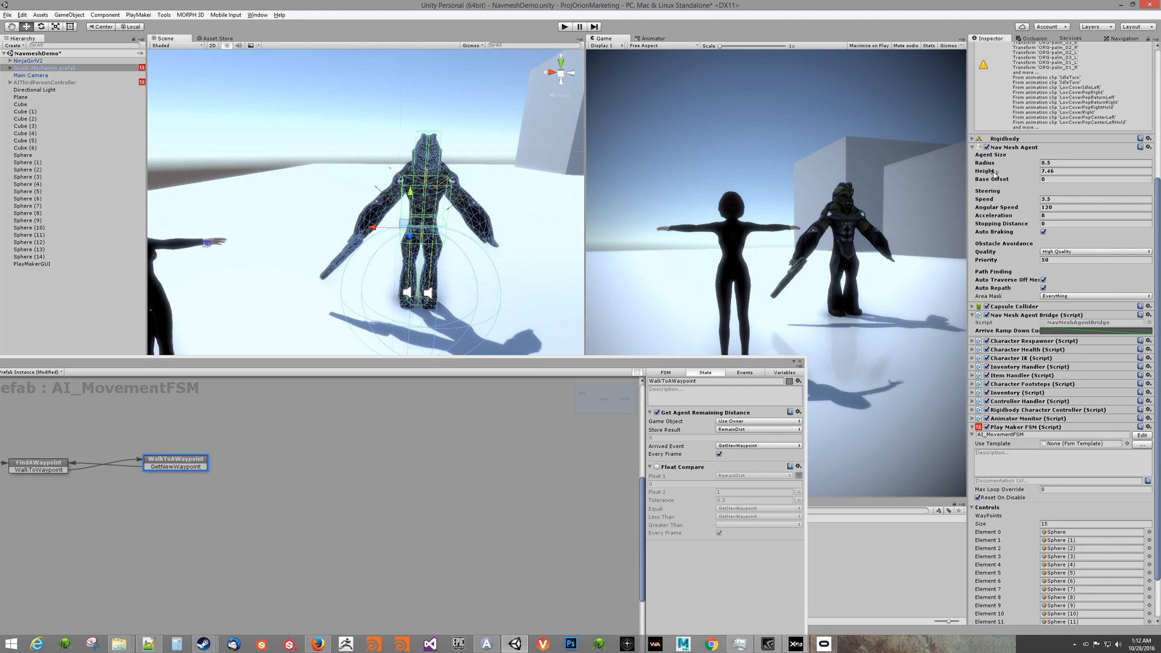
left_click_drag(999, 165, 1007, 166)
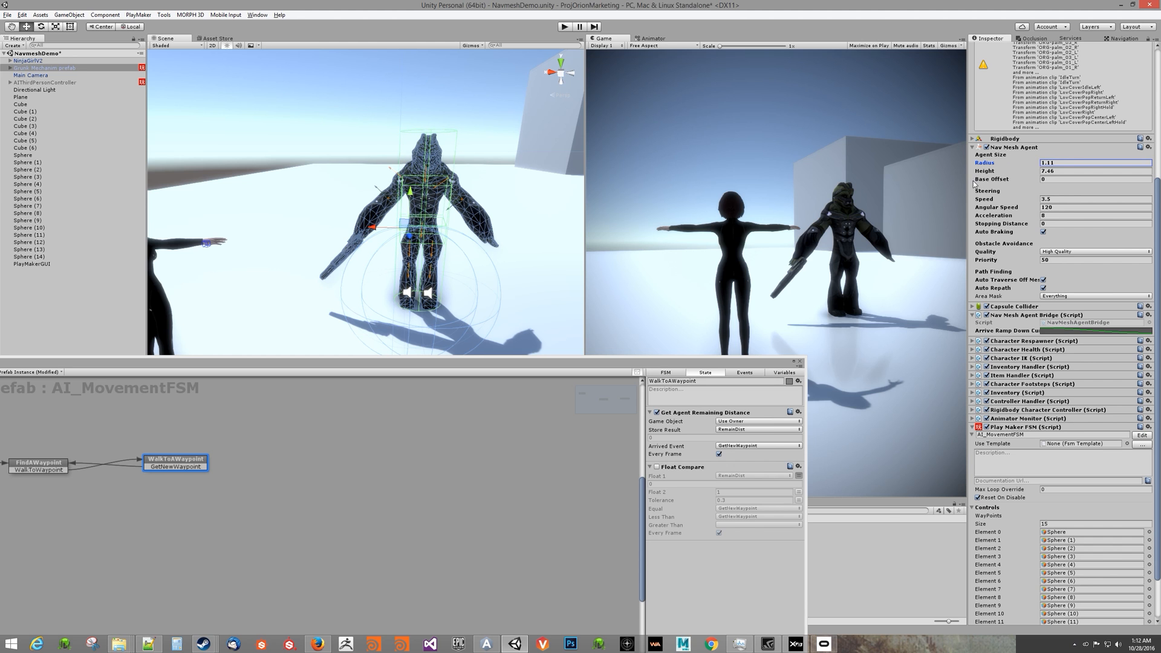
left_click_drag(477, 214, 955, 201, "alt")
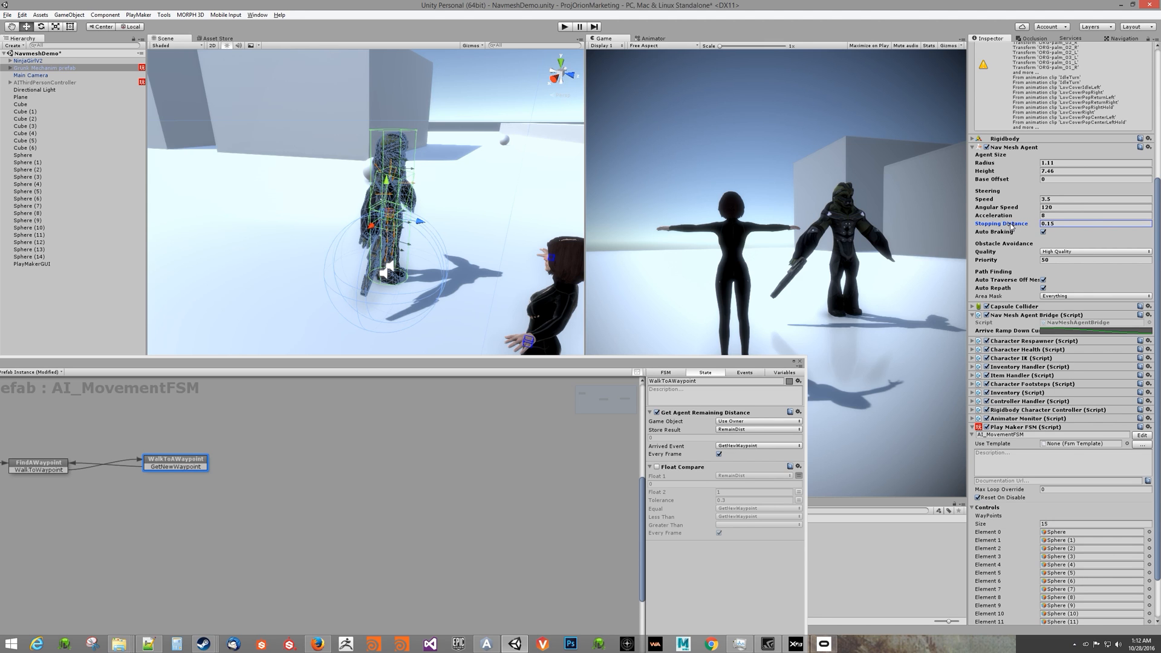
Play-test the new agent settings, stop the scene, and re-enable the Float Compare action in WalkToAWaypoint.
left_click(566, 29)
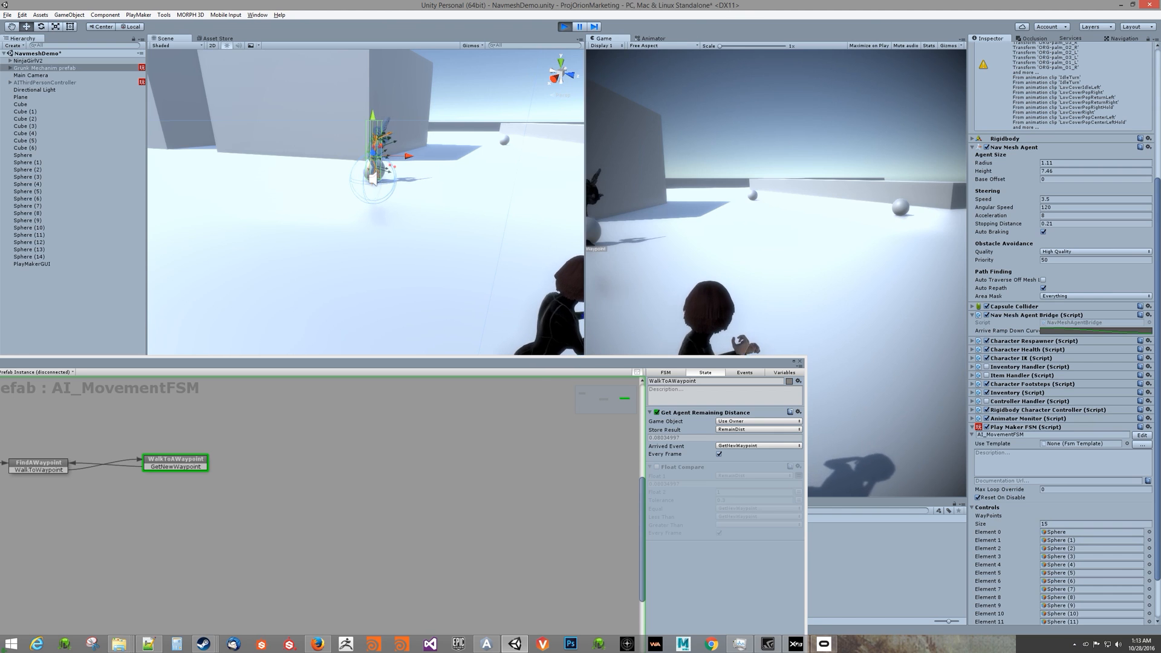
left_click(565, 26)
left_click(657, 467)
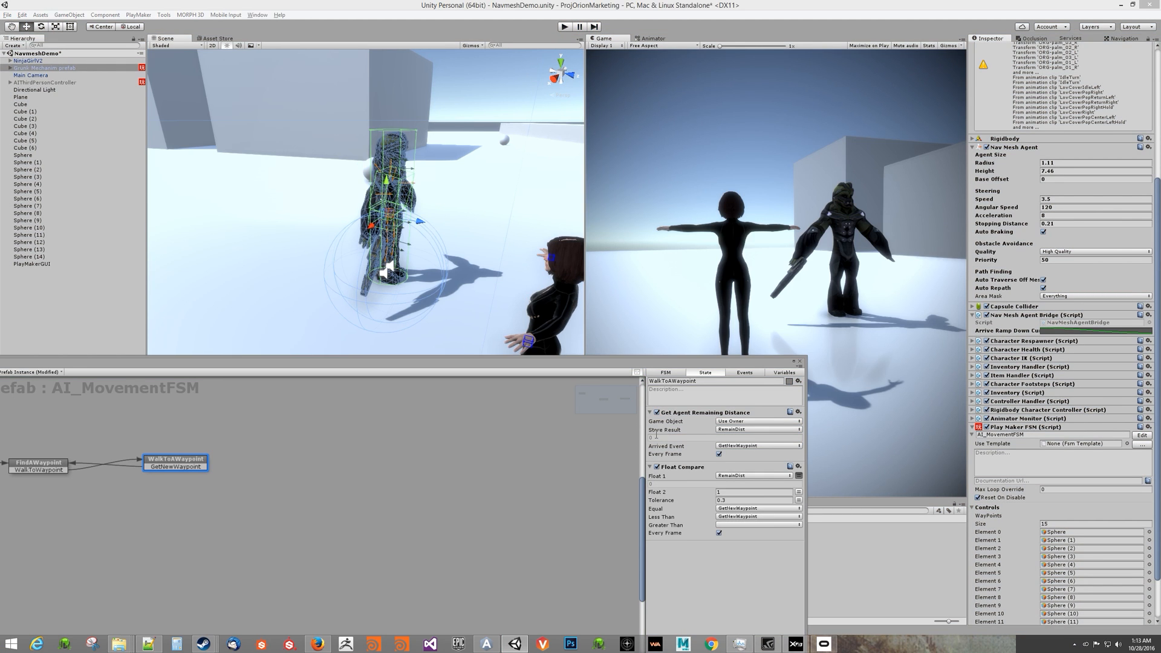
Play-test the waypoint loop with Float Compare enabled by following the Grunk between the spheres, and stop the scene.
left_click(564, 27)
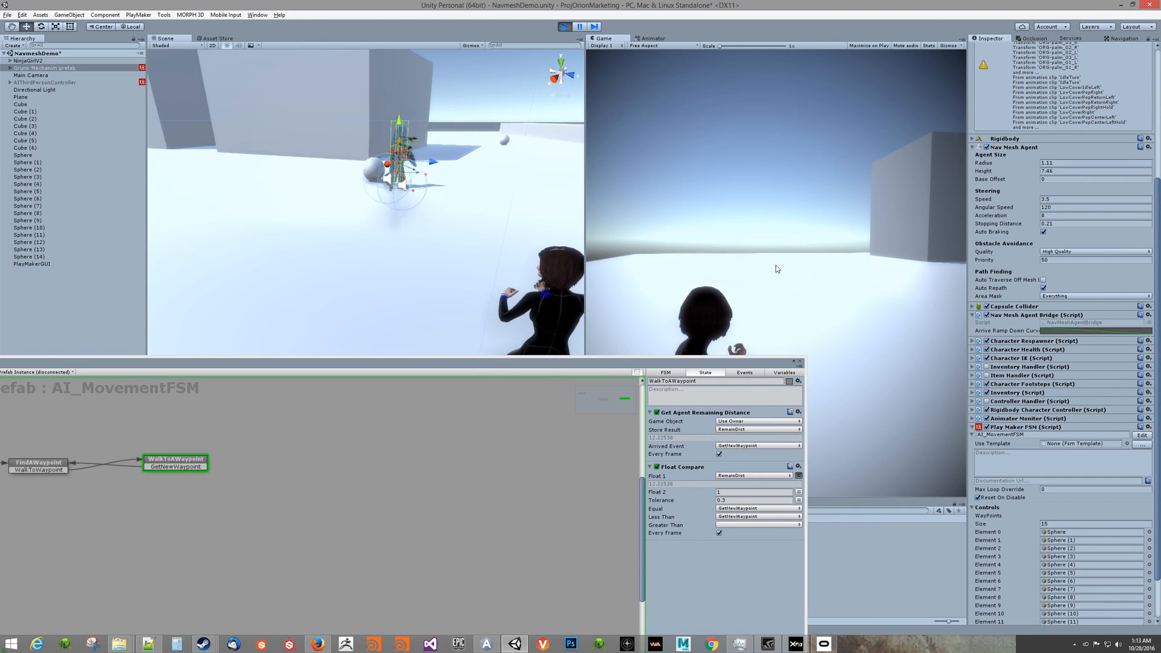
left_click(778, 269)
key("w")
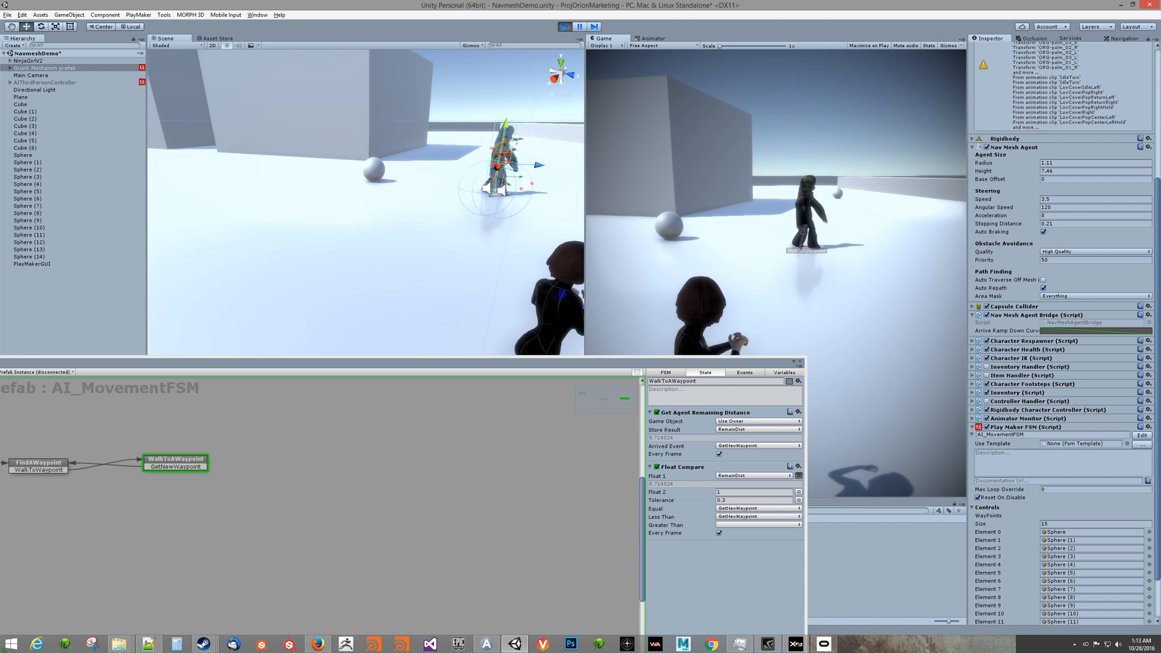
key("w")
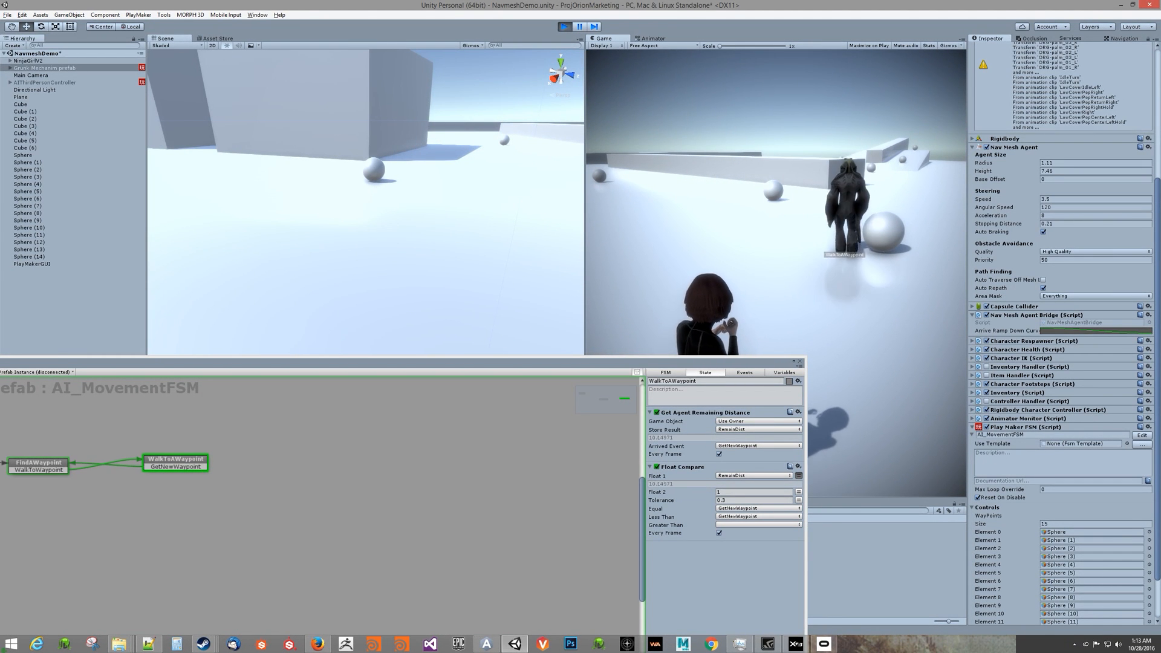
key("w")
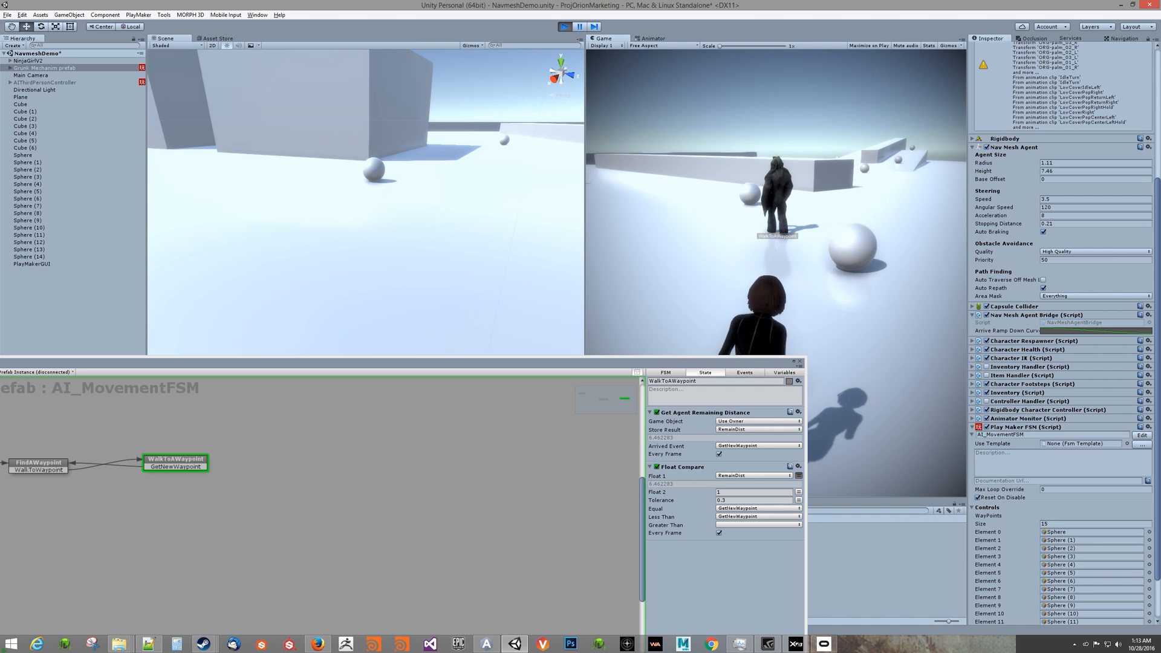
key("w")
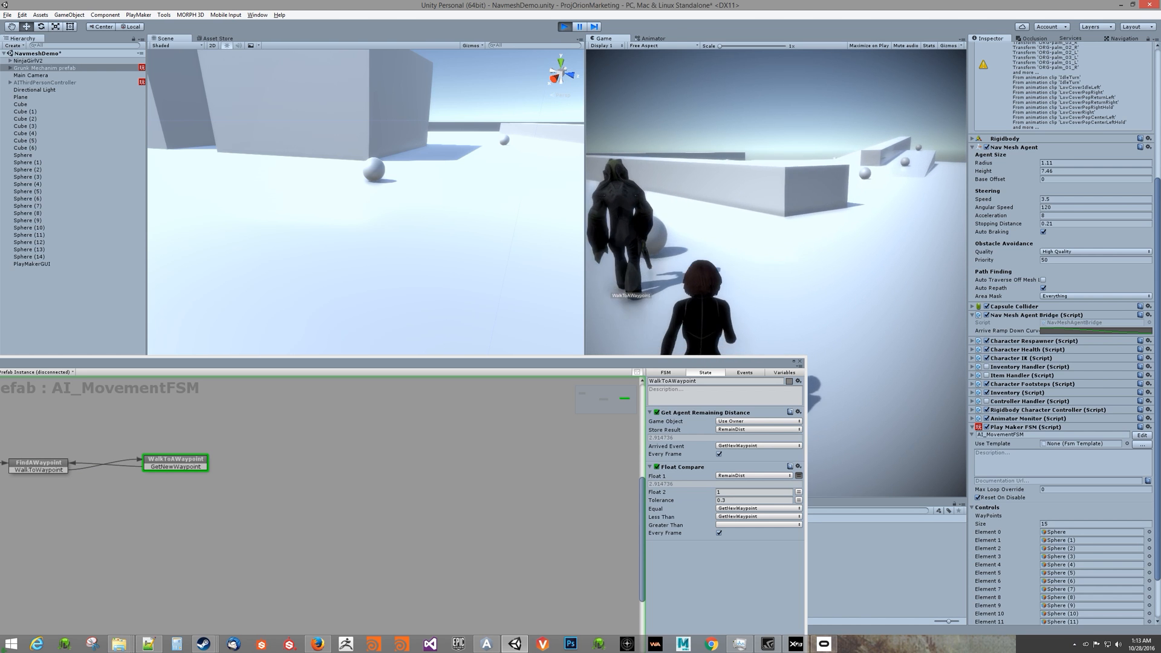
key("w")
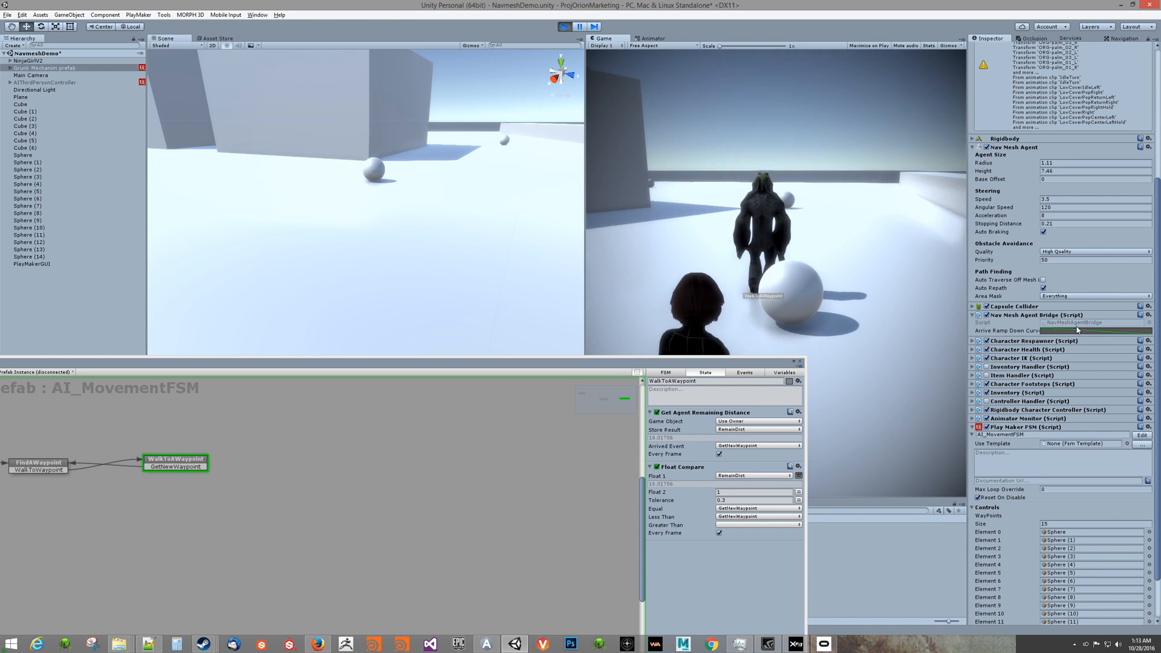
key("space")
key("w")
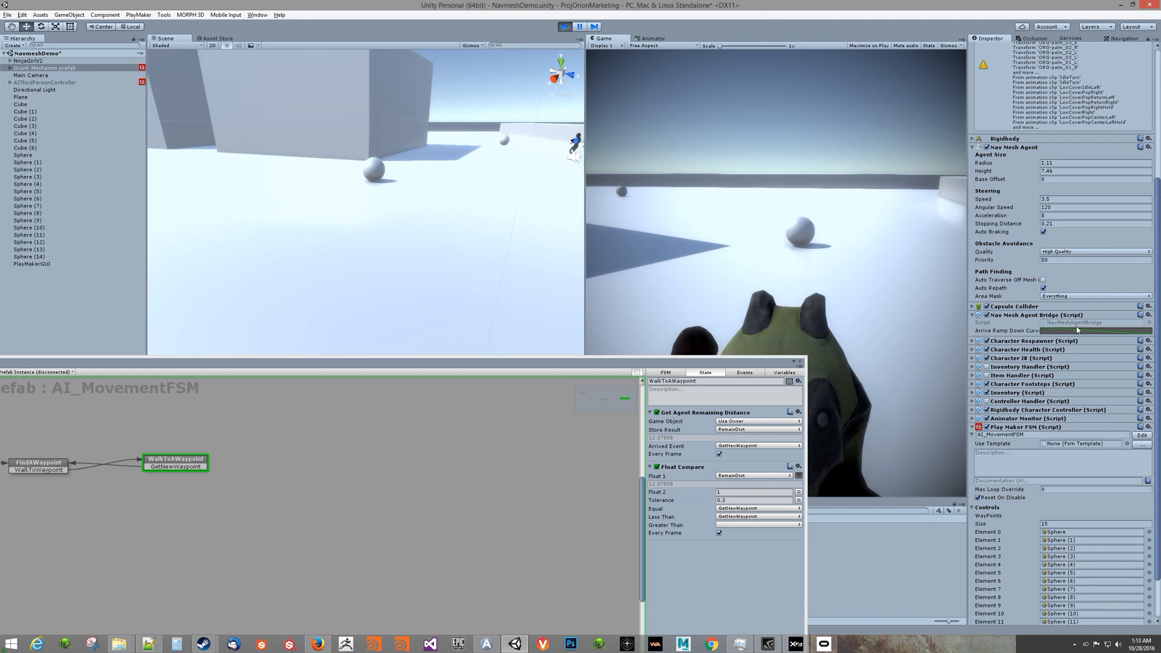
key("w")
key("space")
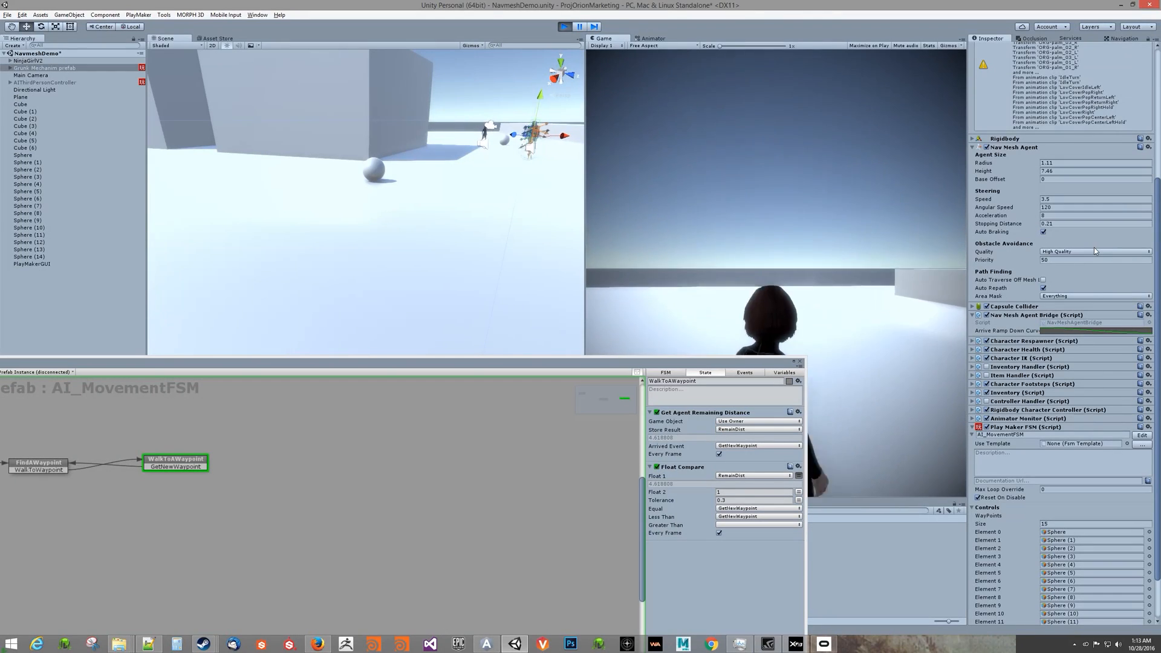
left_click(564, 26)
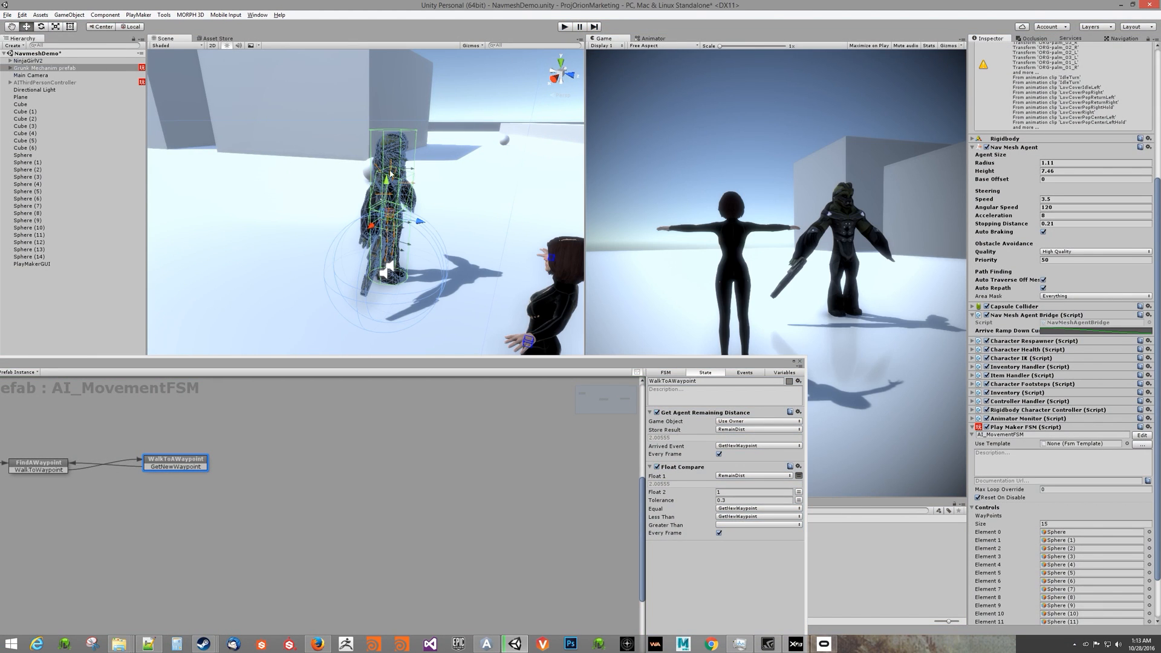
Disable the Mesh Renderer on all waypoint spheres, Sphere through Sphere (14), and briefly play-test the scene.
left_click(28, 155)
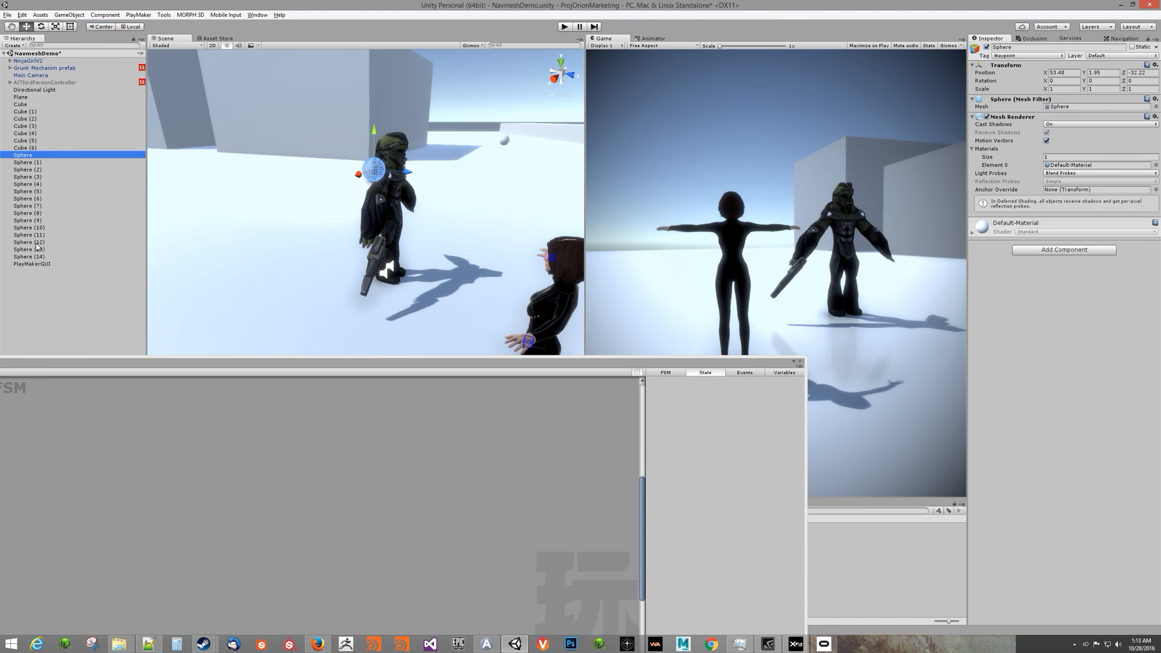
left_click(35, 256, "shift")
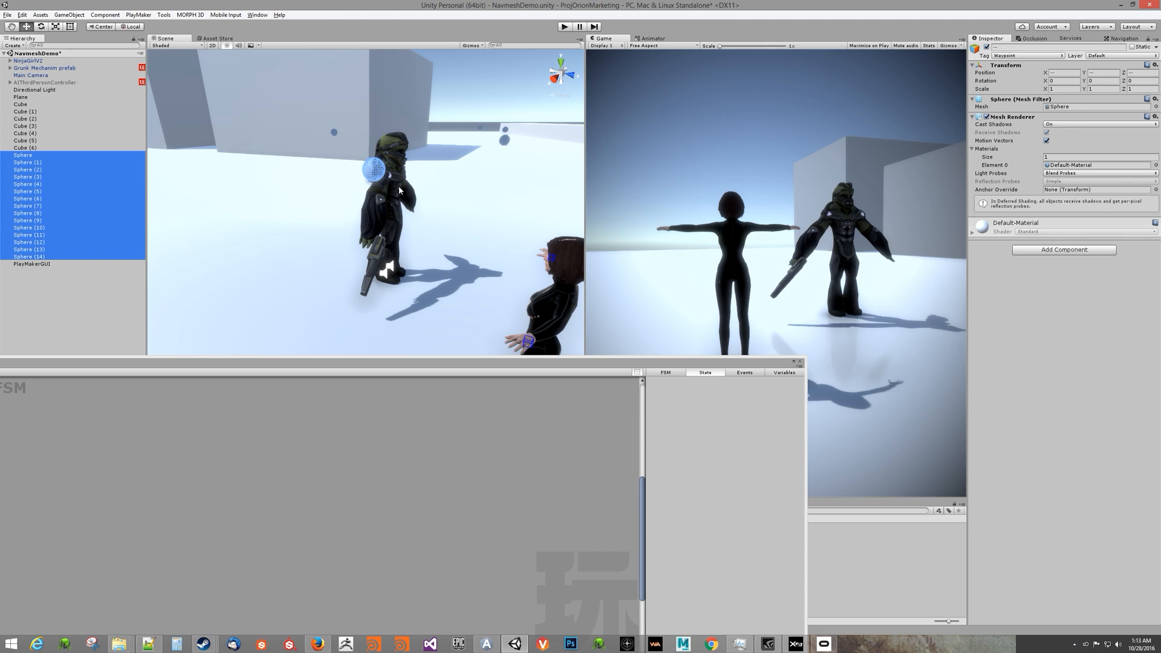
left_click(988, 118)
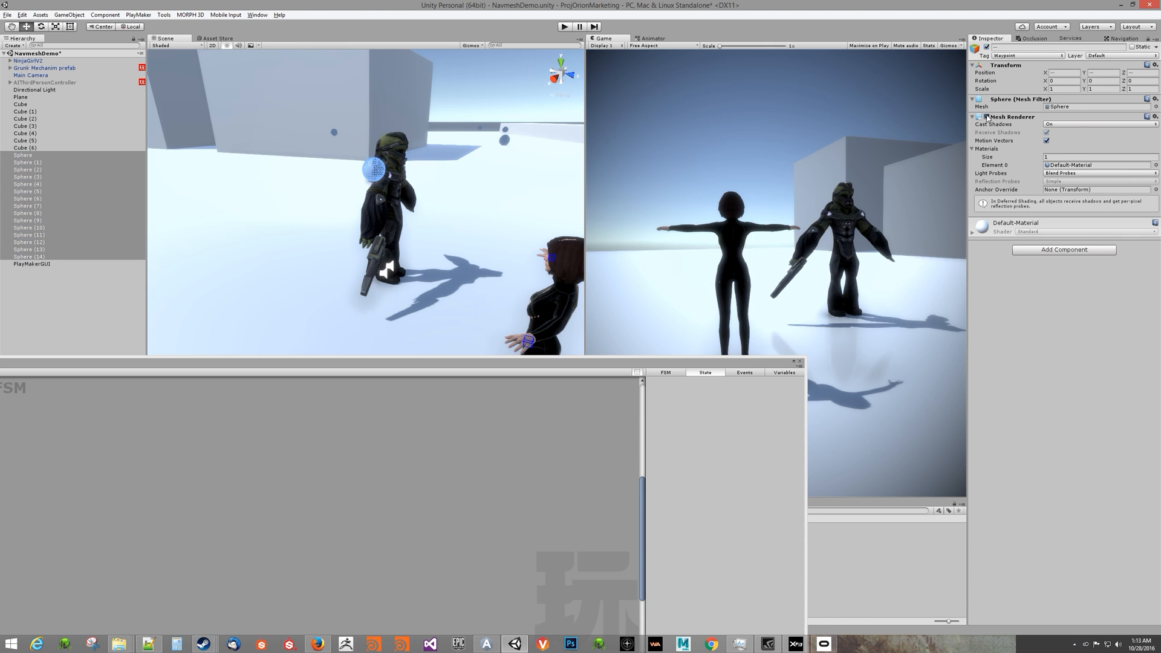
left_click(565, 27)
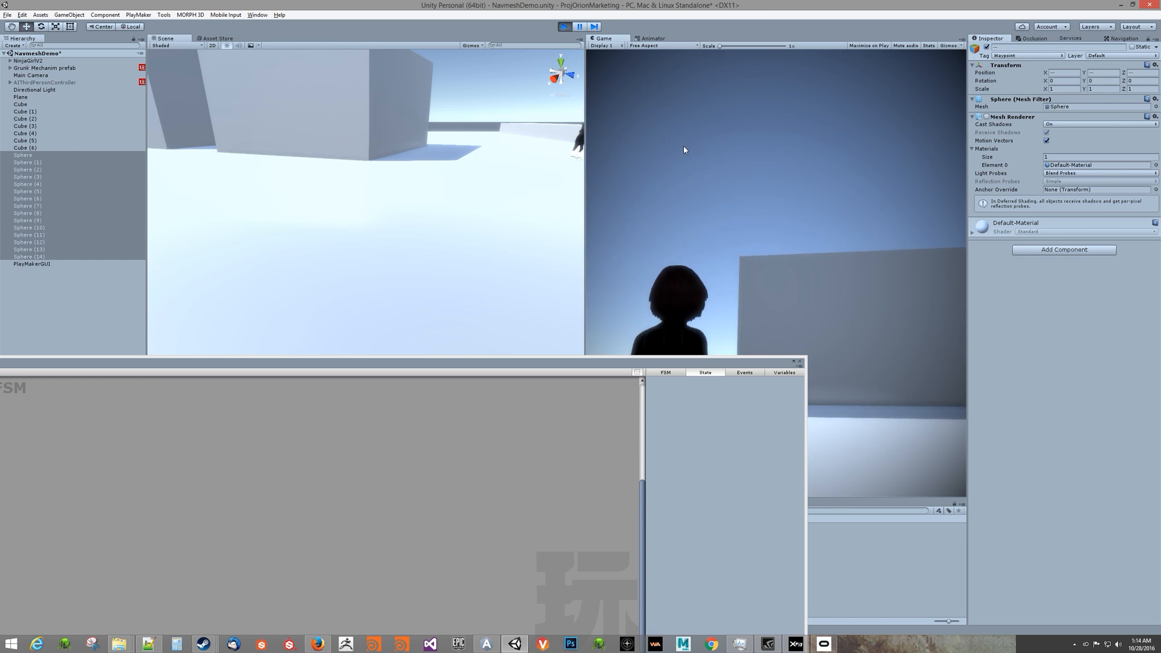
left_click(564, 28)
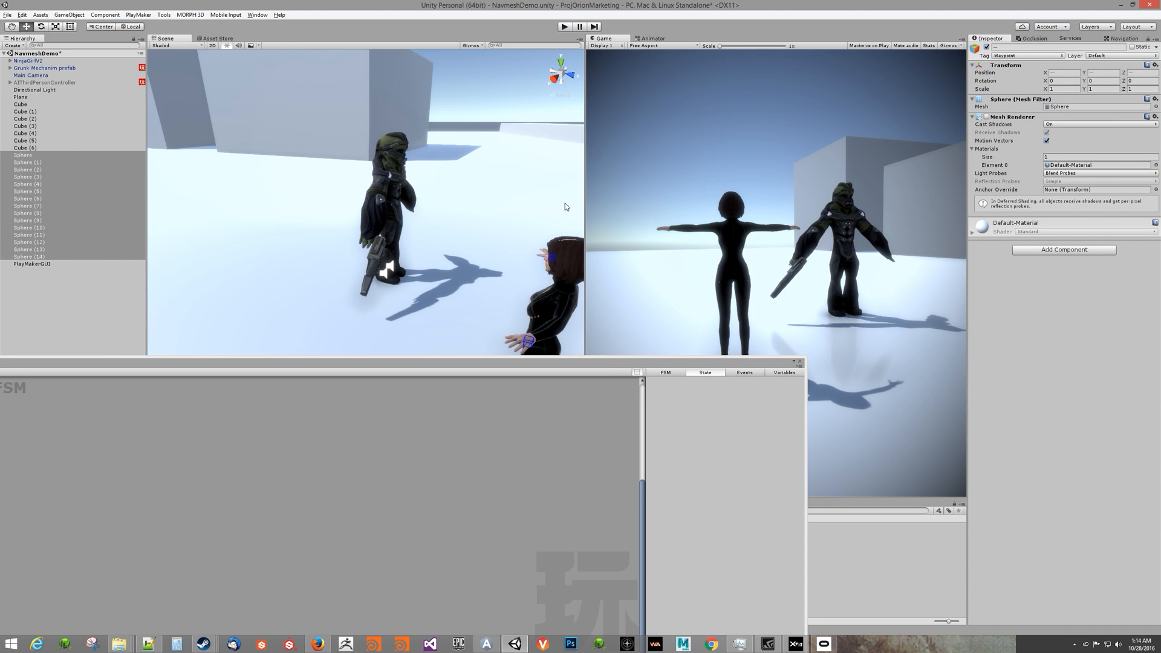